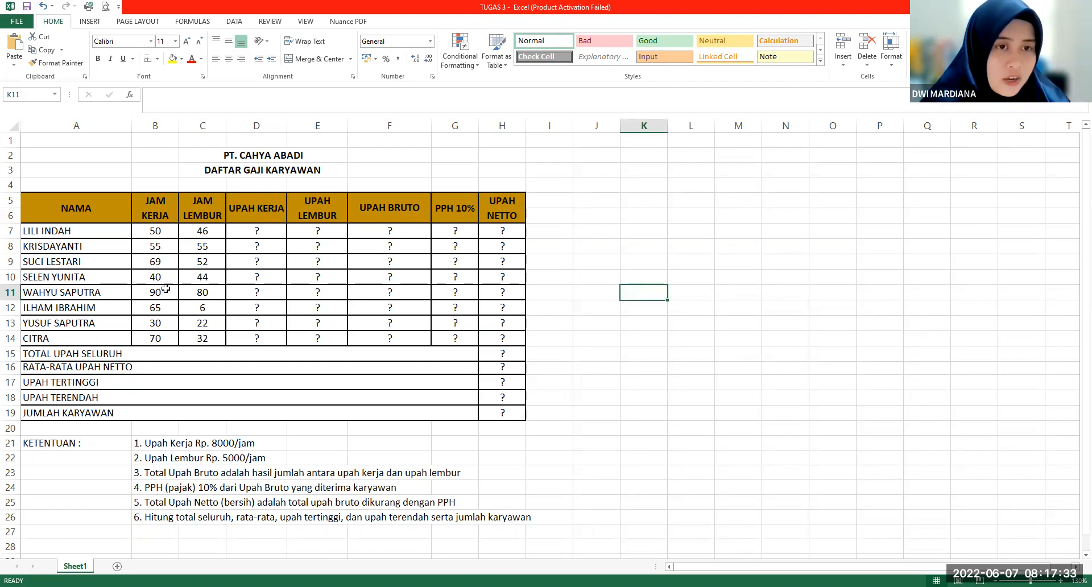
left_click(253, 324)
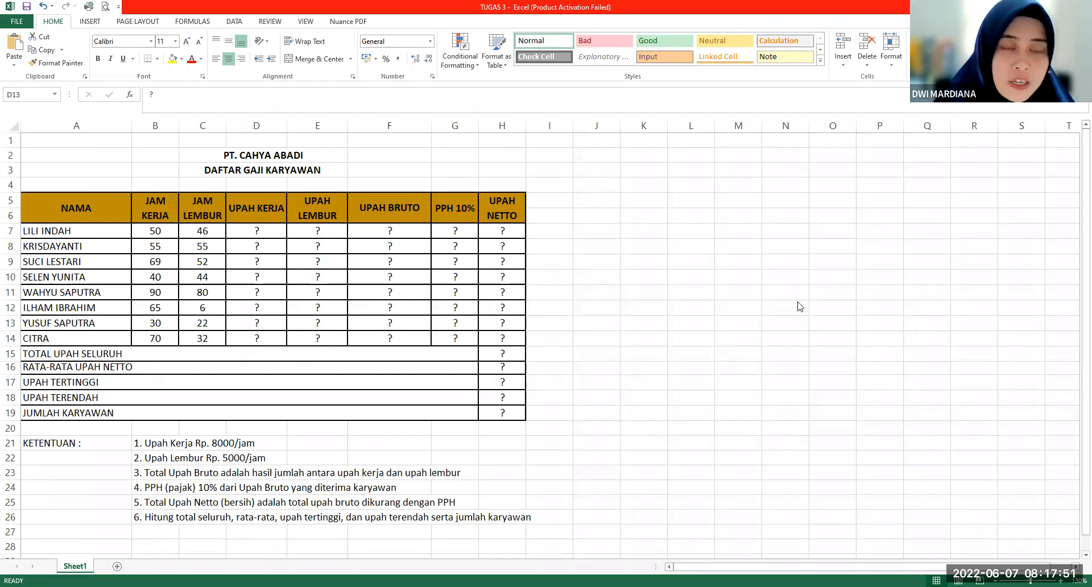
left_click(287, 5)
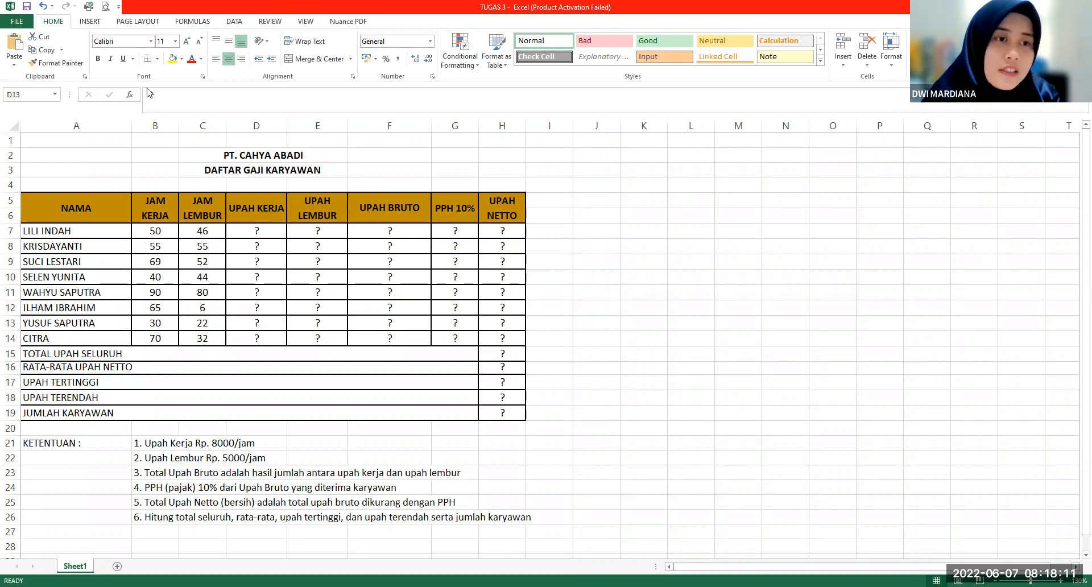
- Examine the payroll table in A5:H19, its two title lines in rows 2 and 3, and the employee names in A7:A14
left_click(61, 216)
left_click_drag(269, 357, 515, 412)
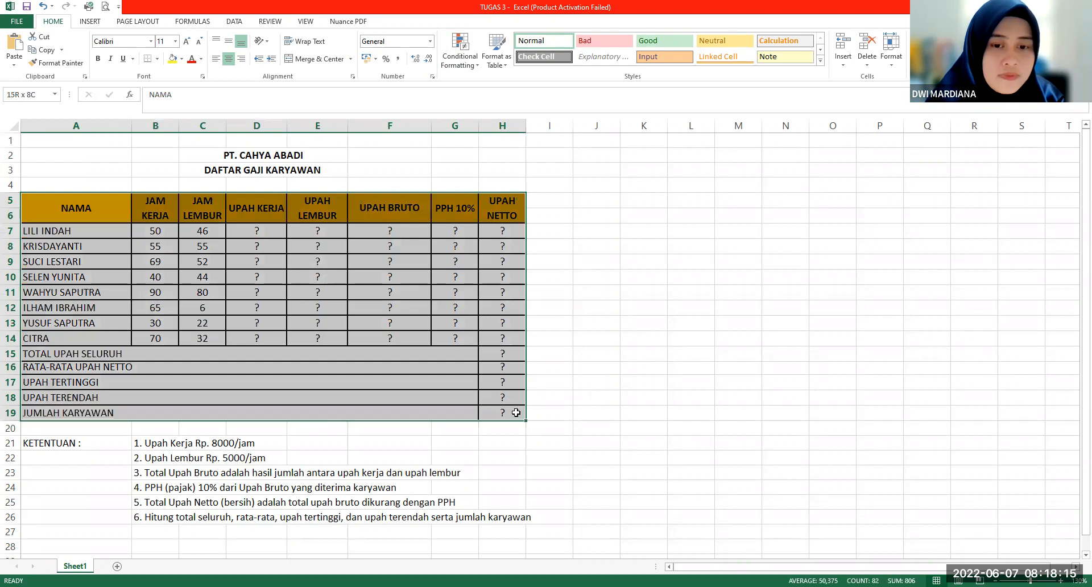
left_click(206, 151)
left_click_drag(206, 151, 231, 170)
left_click(246, 153)
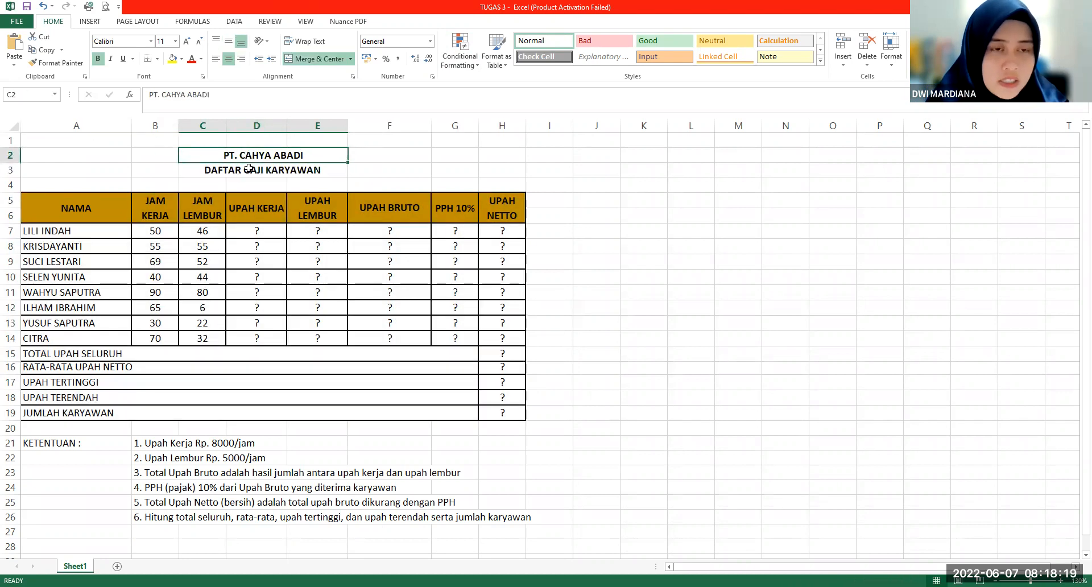
left_click(249, 171)
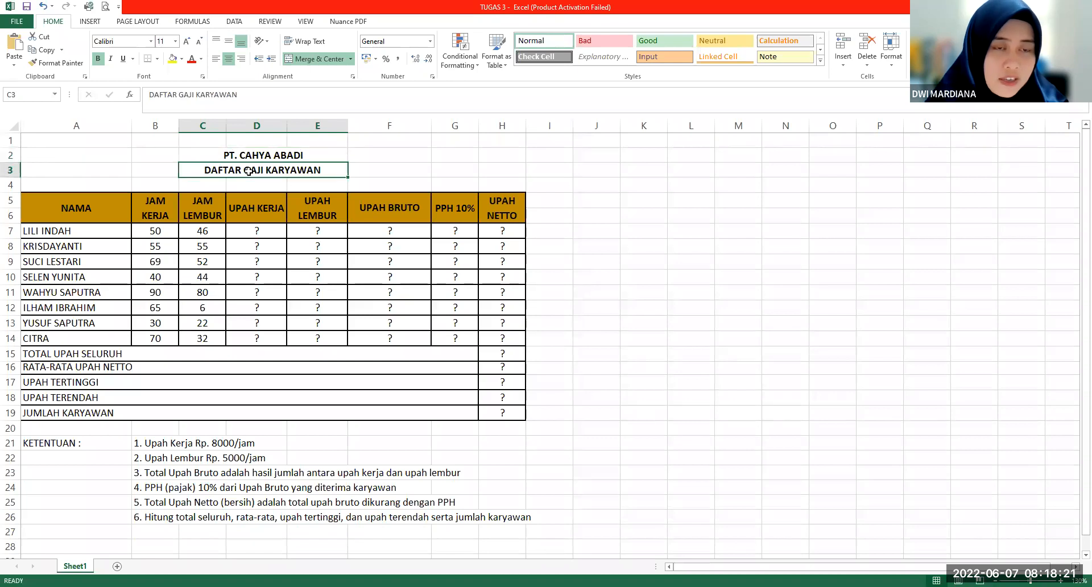
left_click(79, 232)
left_click_drag(79, 231, 96, 340)
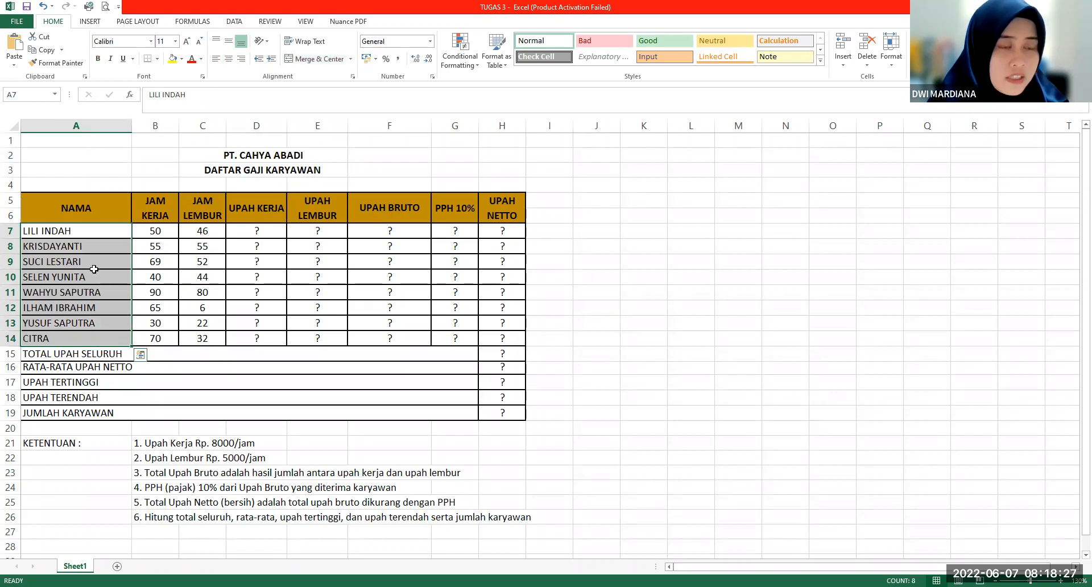
- Go through the table's columns from JAM KERJA and JAM LEMBUR to UPAH BRUTO, PPH 10% and UPAH NETTO
left_click_drag(146, 205, 158, 338)
left_click_drag(210, 210, 213, 336)
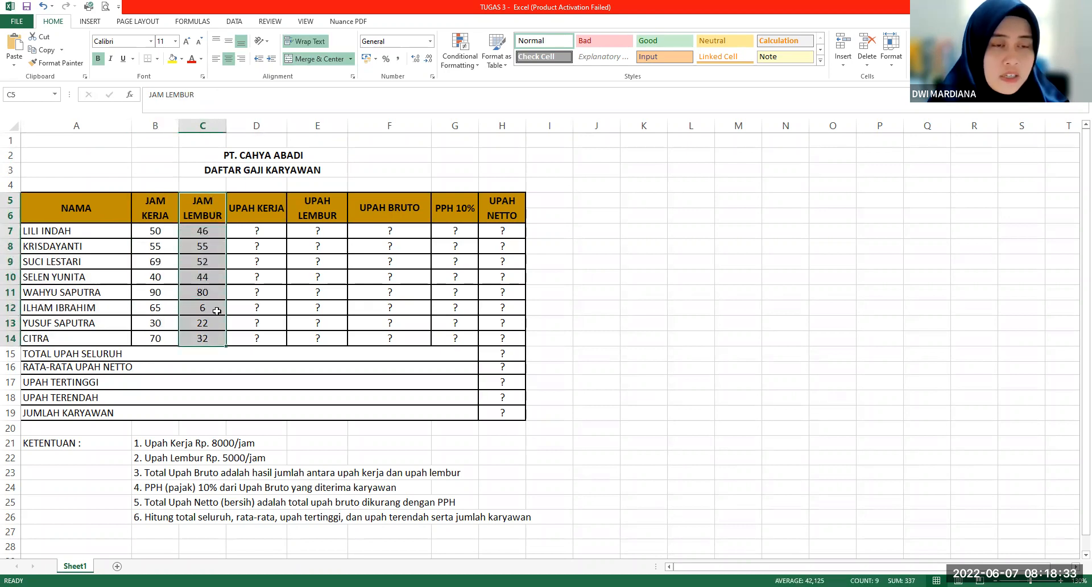
left_click_drag(259, 212, 266, 336)
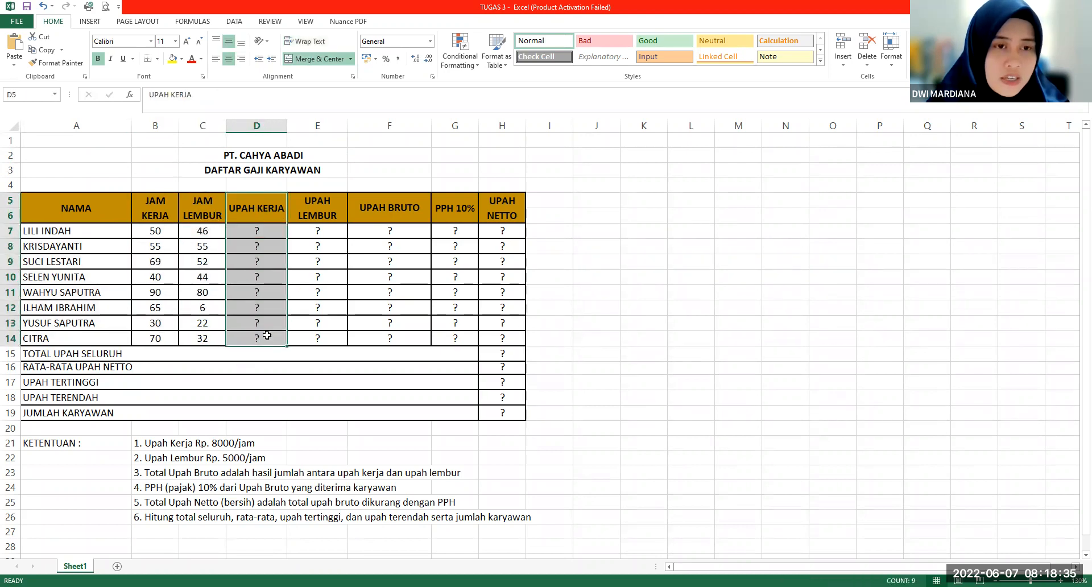
left_click_drag(317, 214, 329, 337)
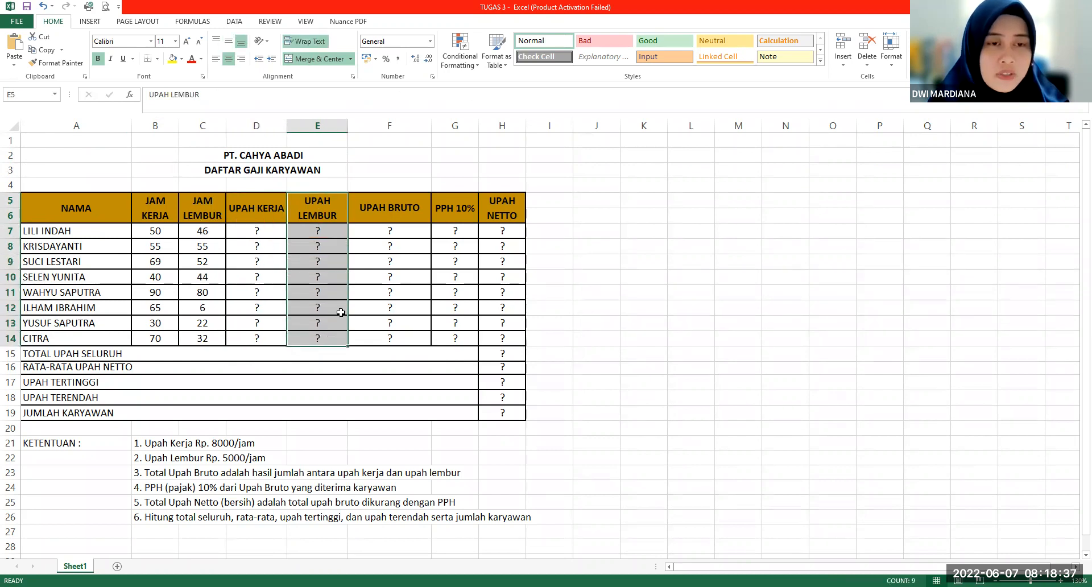
left_click_drag(391, 215, 394, 324)
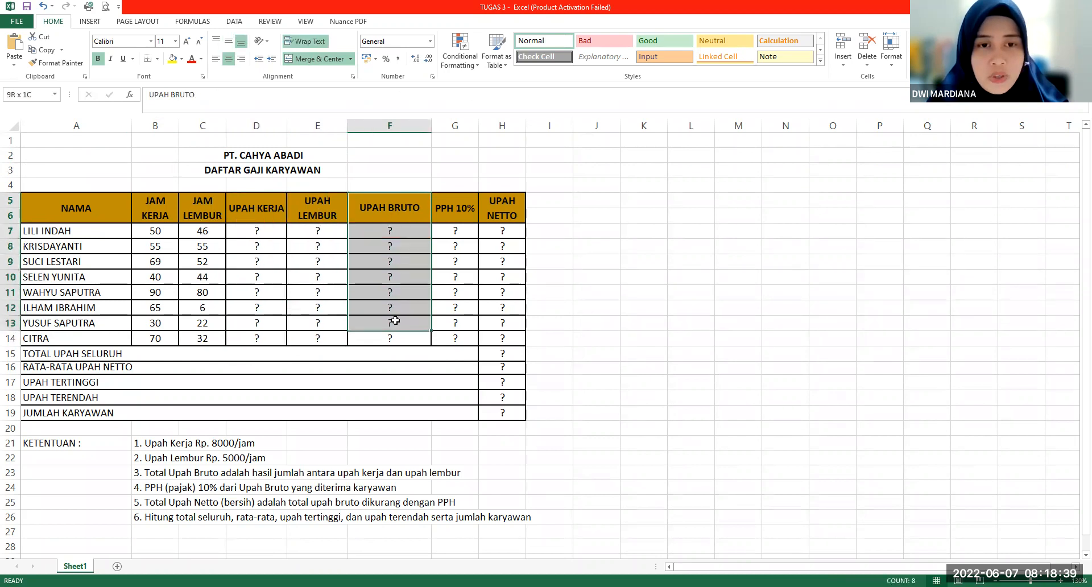
left_click_drag(446, 208, 450, 310)
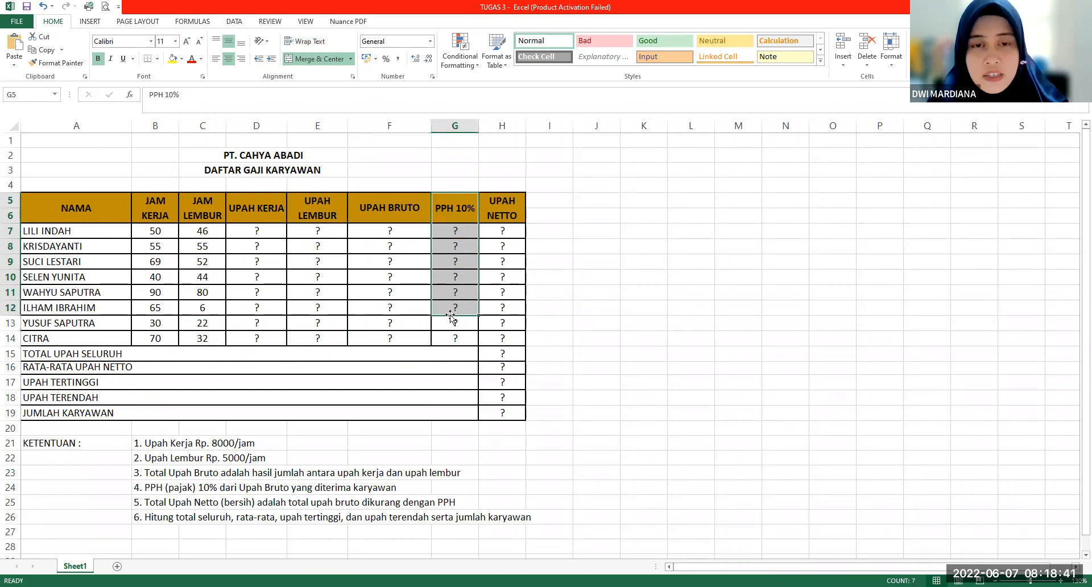
left_click(501, 215)
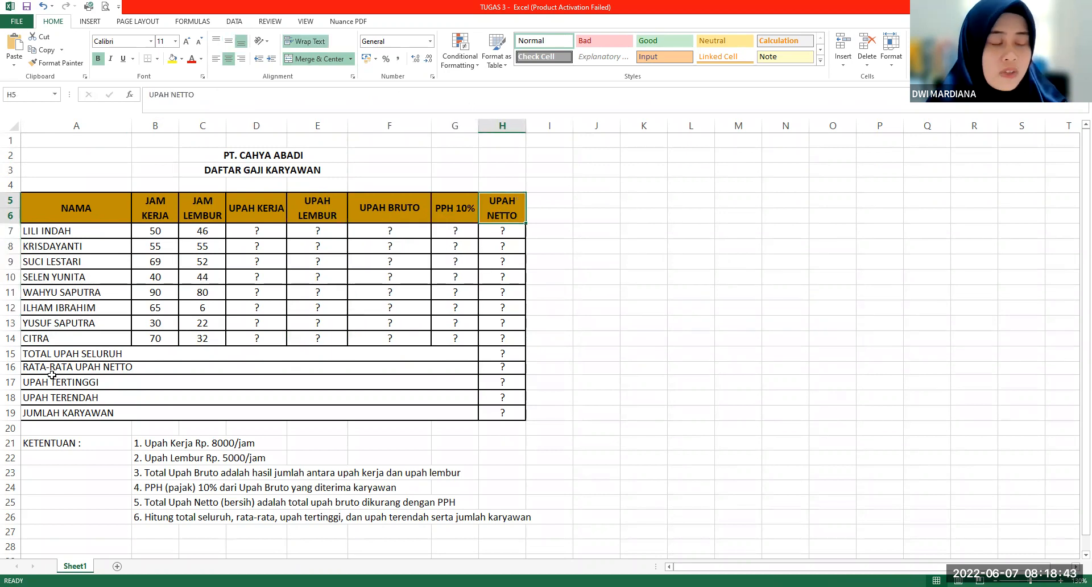
- Review the summary rows from TOTAL UPAH SELURUH to JUMLAH KARYAWAN, and the full table range A5:H19
left_click_drag(55, 356, 502, 355)
left_click_drag(111, 368, 506, 370)
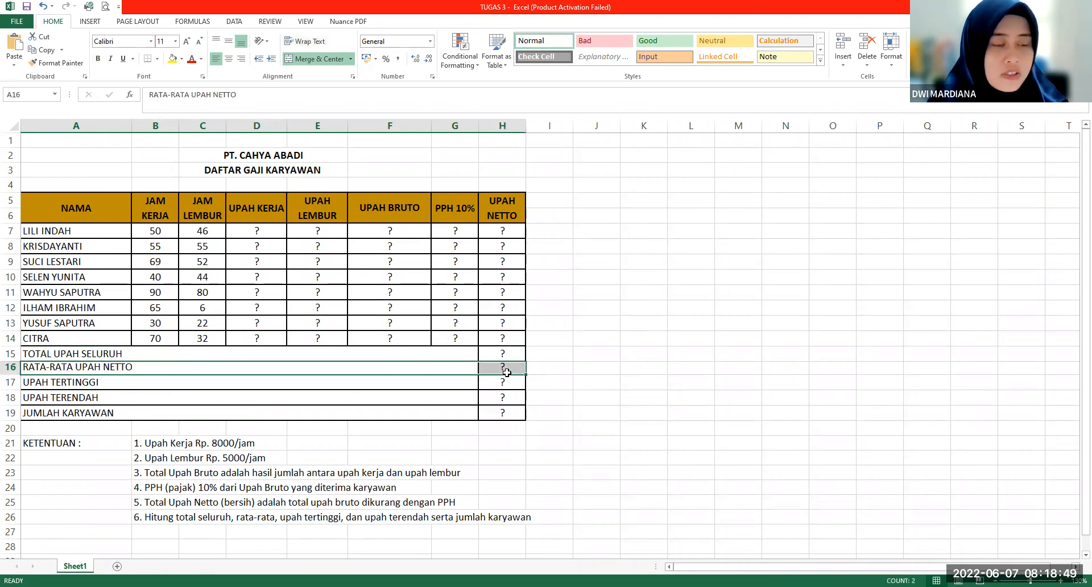
left_click(329, 383)
left_click(319, 400)
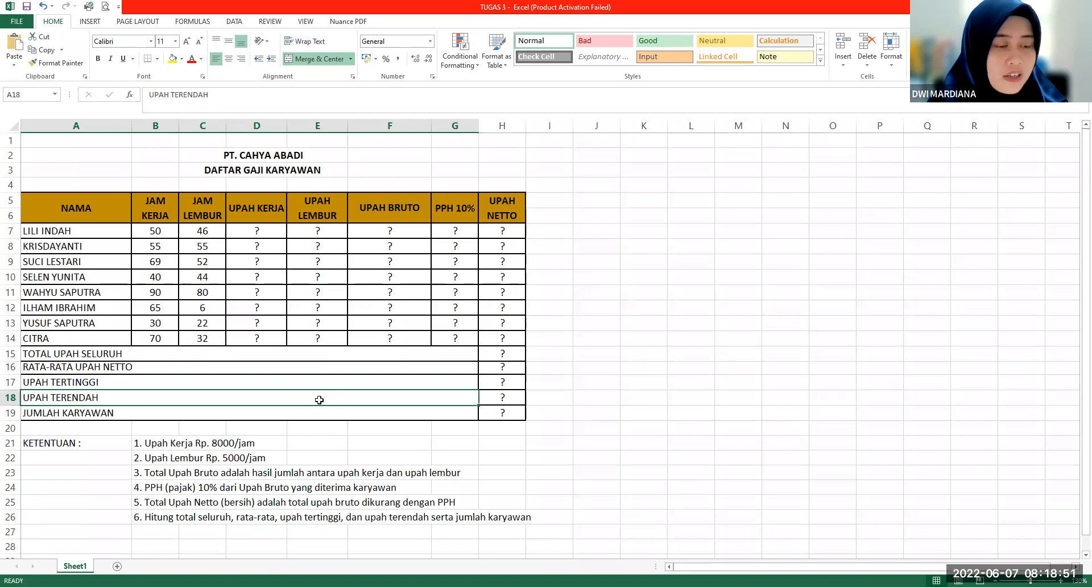
left_click(303, 412)
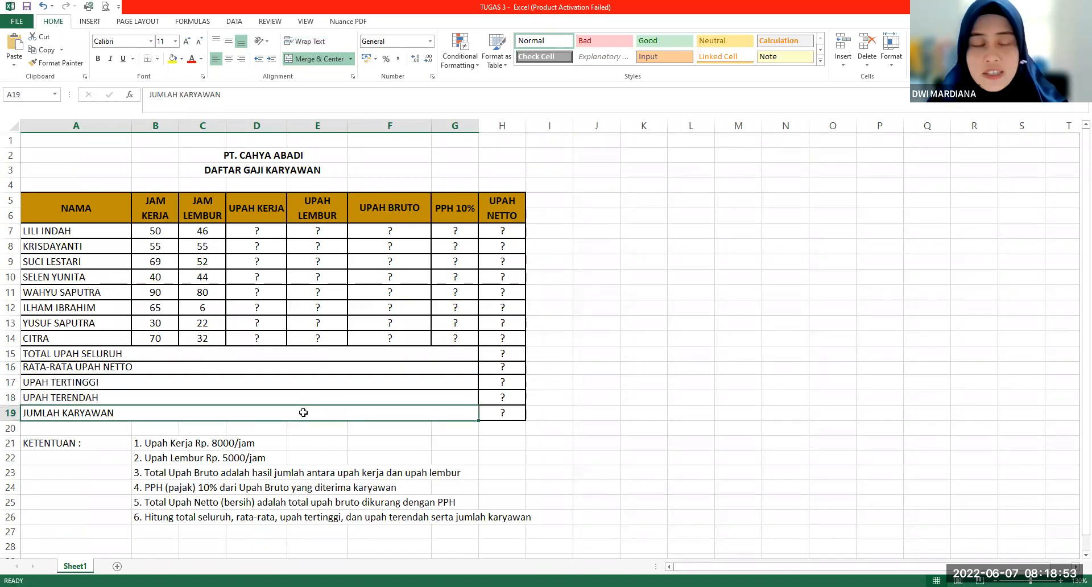
left_click_drag(82, 206, 502, 405)
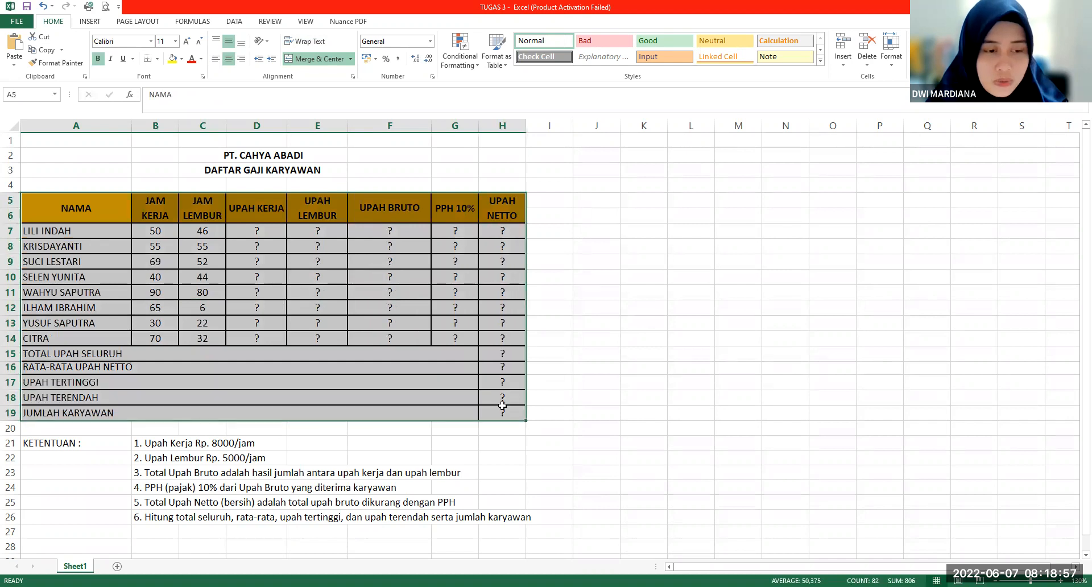
left_click(258, 369)
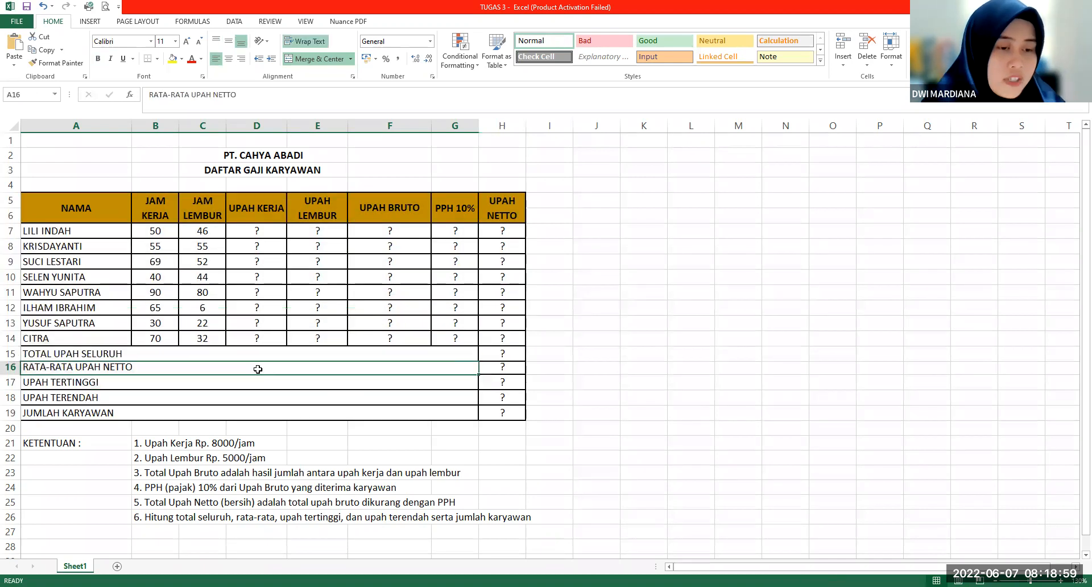
- Read the KETENTUAN rules and compare the Upah Kerja hourly rate with the JAM KERJA and UPAH KERJA columns
left_click_drag(61, 444, 506, 520)
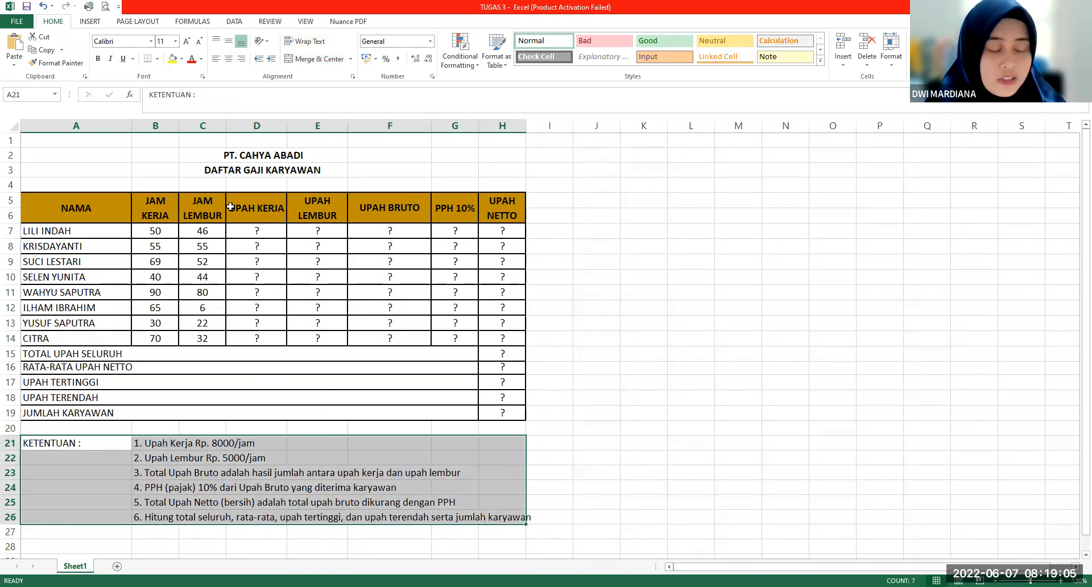
left_click(156, 453)
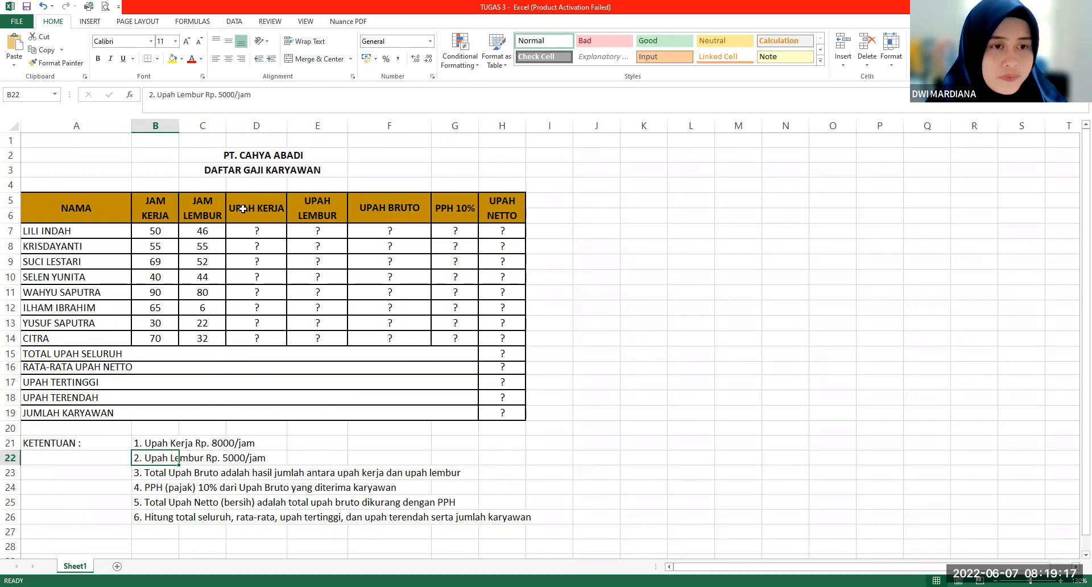
left_click_drag(242, 208, 262, 336)
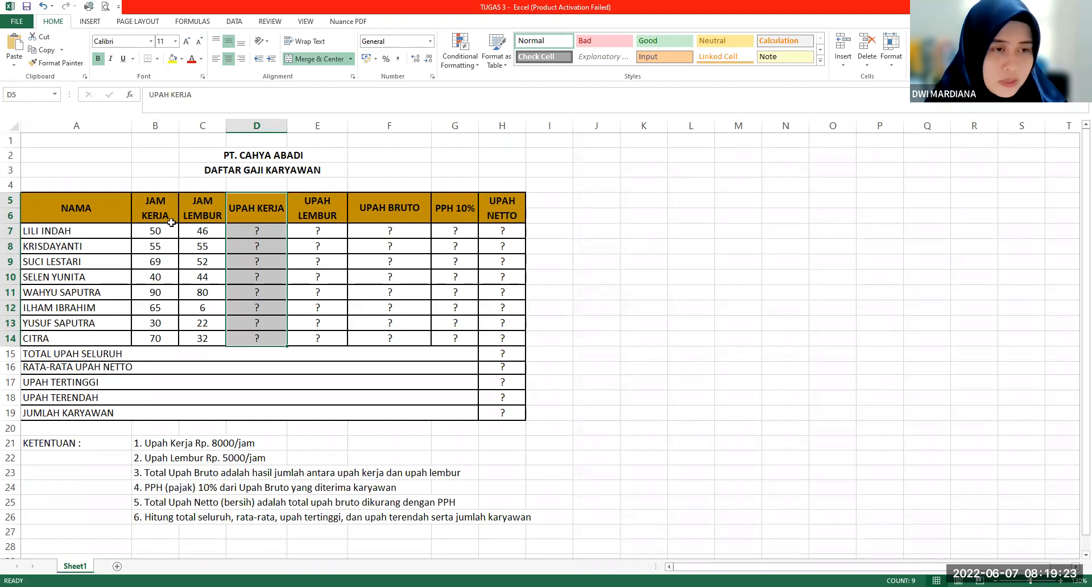
left_click_drag(166, 221, 157, 339)
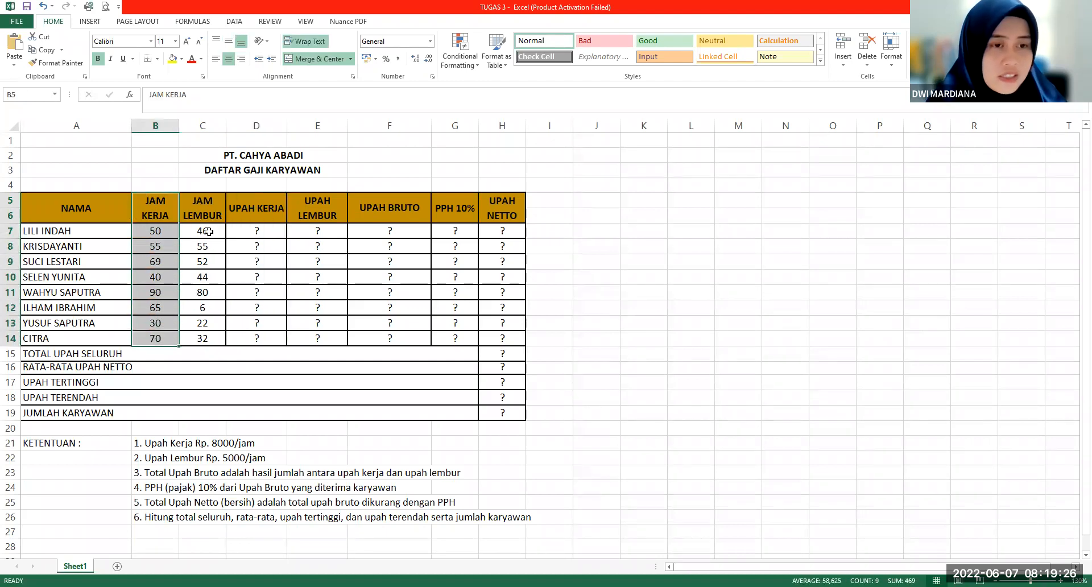
left_click(228, 444)
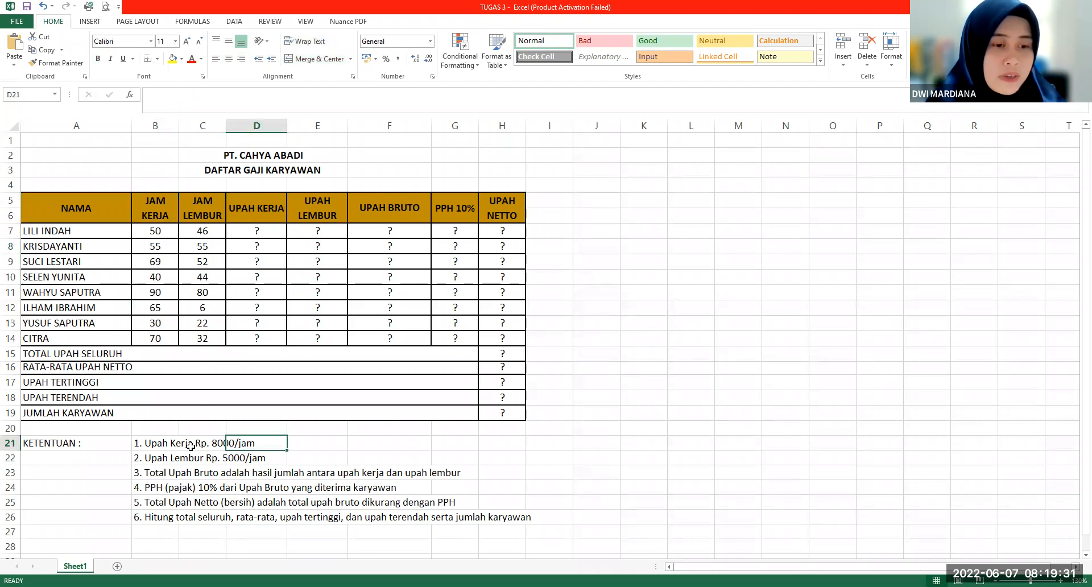
left_click(212, 448)
left_click_drag(165, 206, 162, 335)
left_click(217, 445)
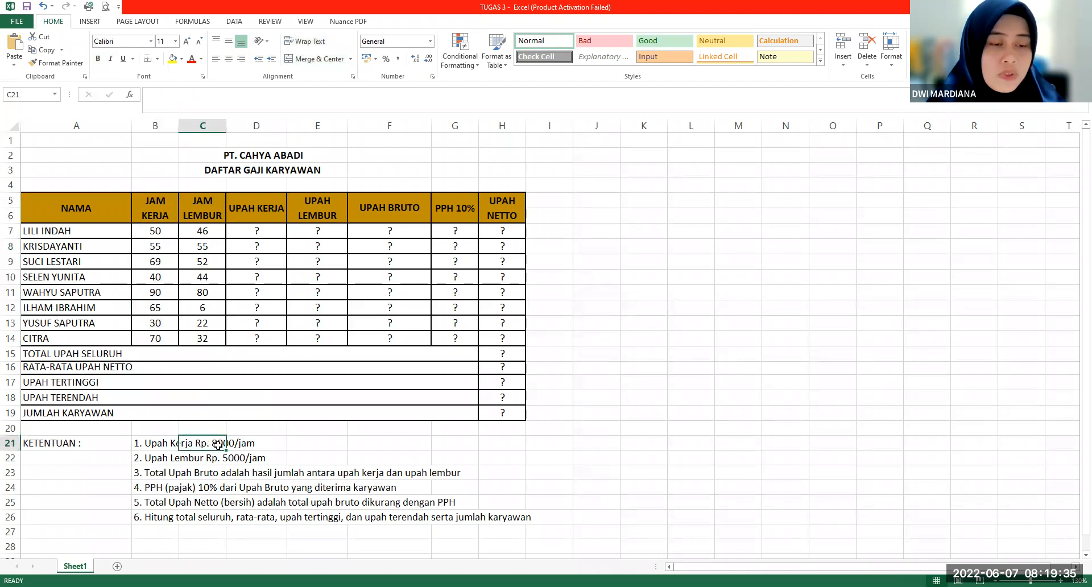
- Compare the Upah Lembur hourly rate rule with the UPAH LEMBUR column and the JAM LEMBUR hours
left_click(140, 455)
left_click_drag(318, 205, 332, 339)
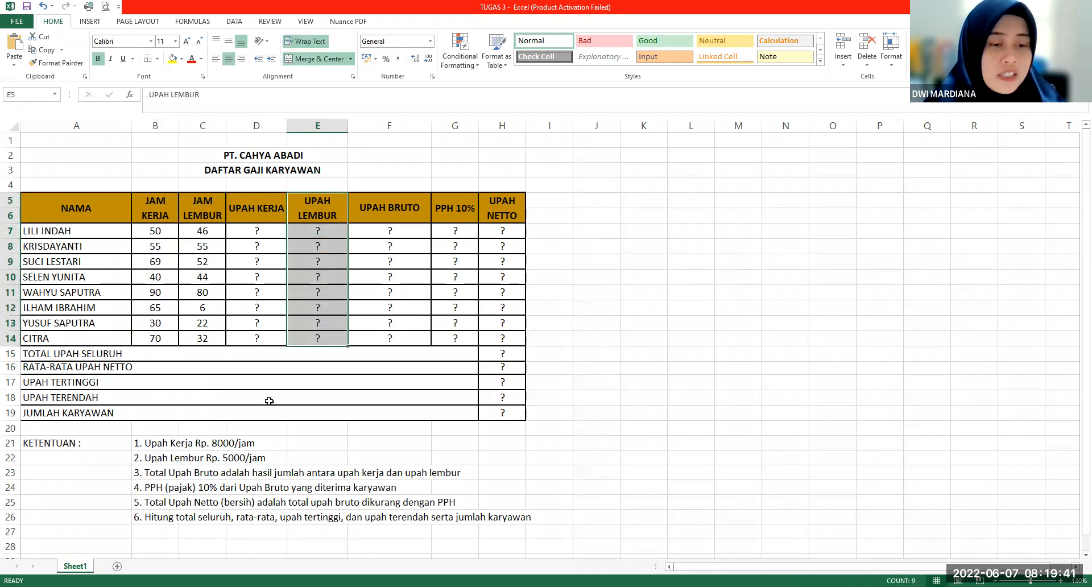
left_click(231, 455)
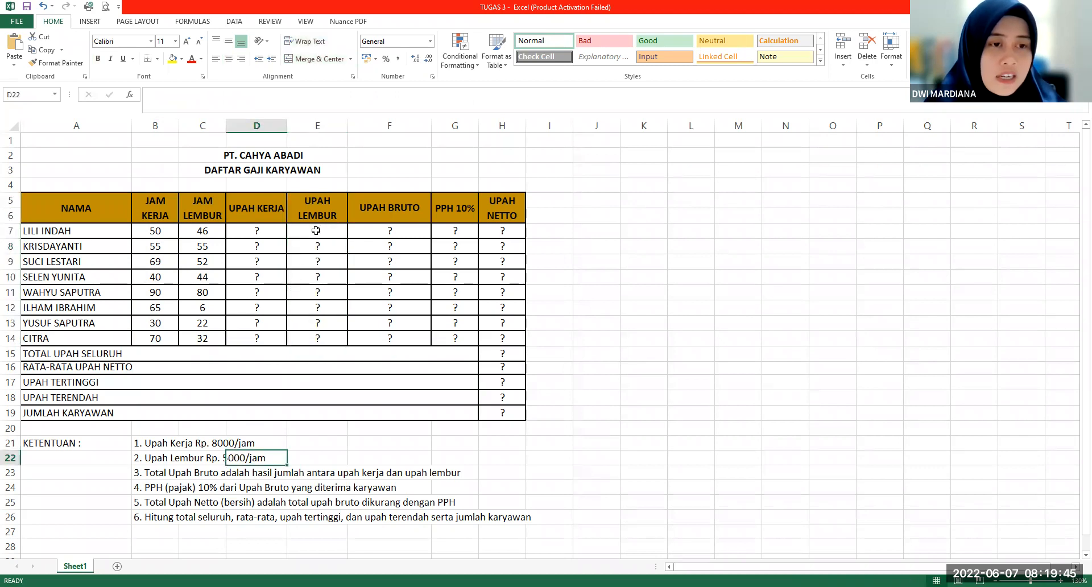
left_click(207, 234)
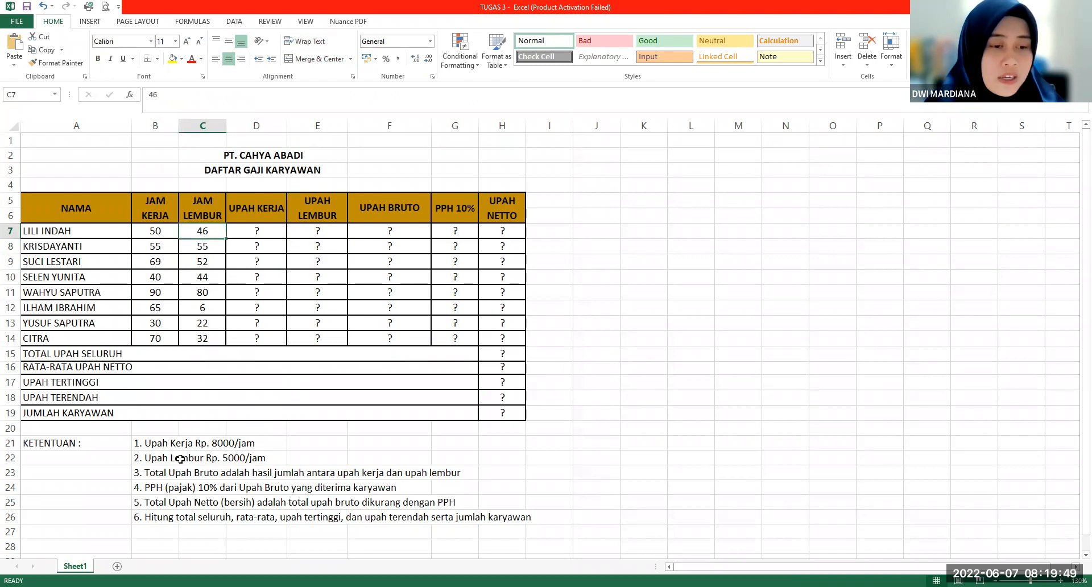
left_click(229, 458)
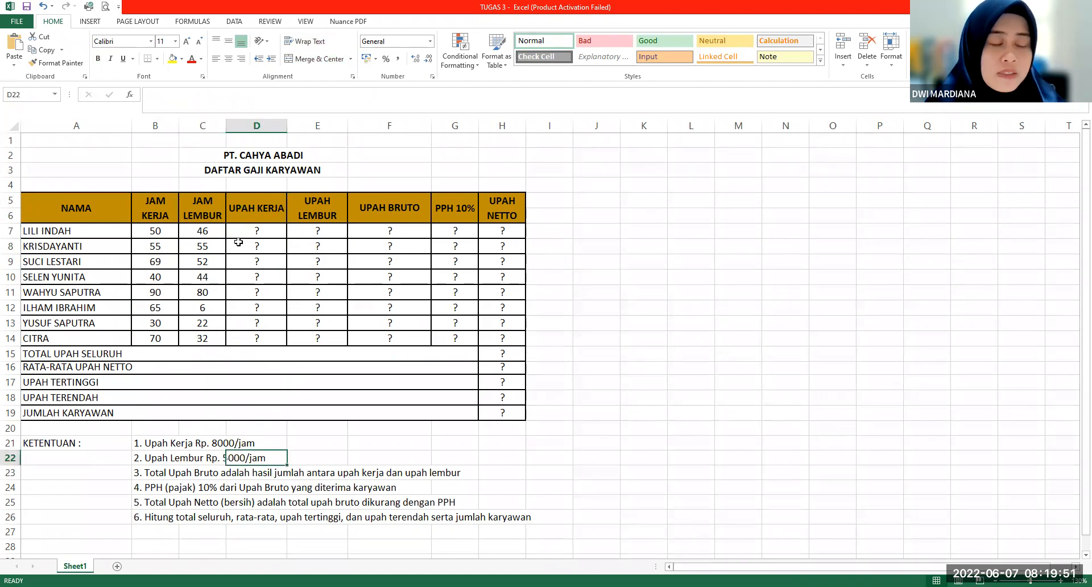
left_click(211, 231)
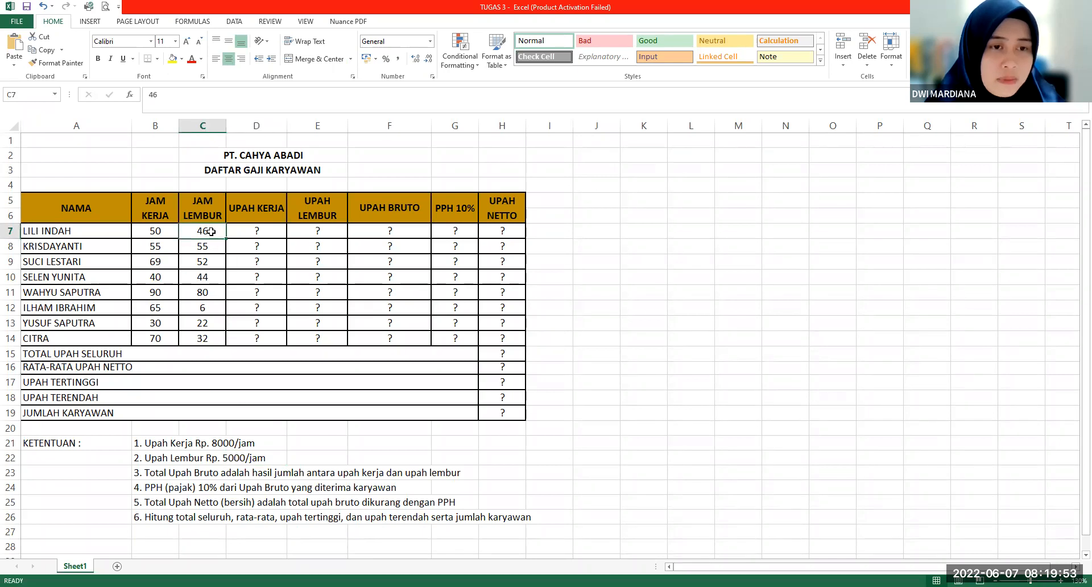
left_click(316, 227)
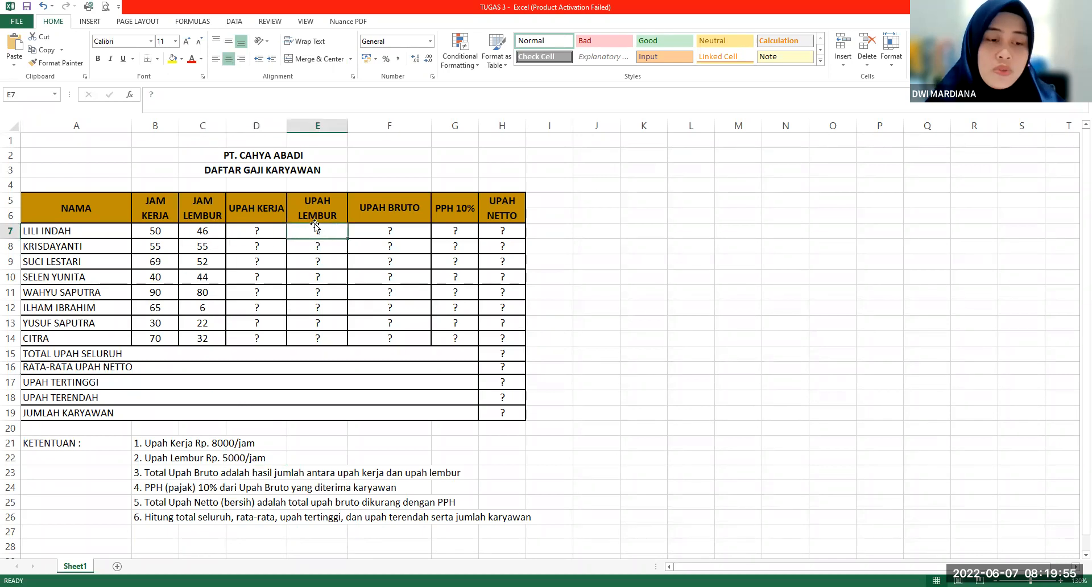
left_click(196, 340)
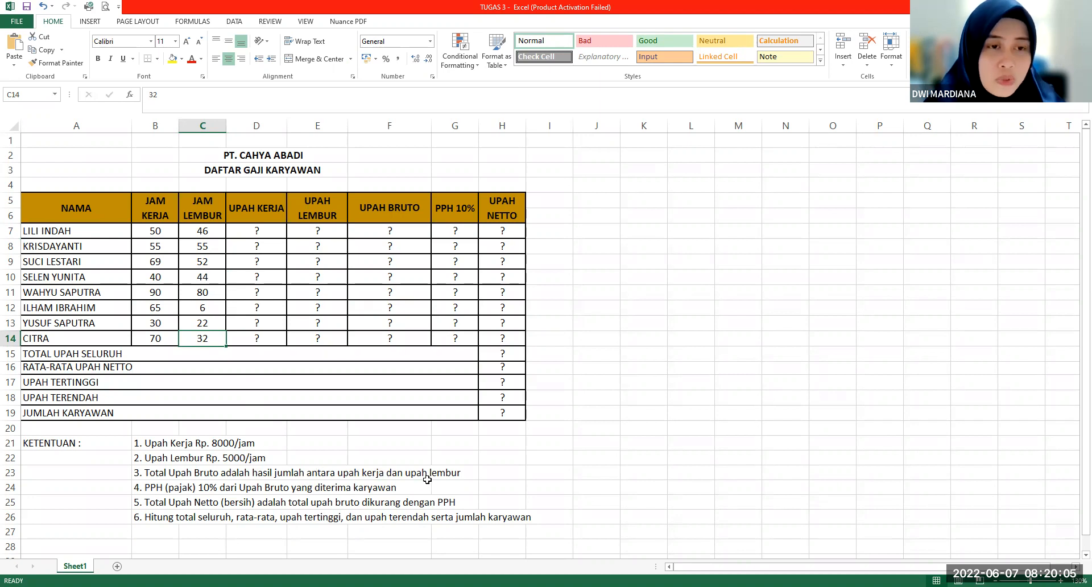
- Check the Upah Bruto and PPH 10% rules against the UPAH KERJA, UPAH LEMBUR, UPAH BRUTO and PPH 10% columns
left_click_drag(272, 218, 265, 305)
left_click_drag(312, 215, 317, 308)
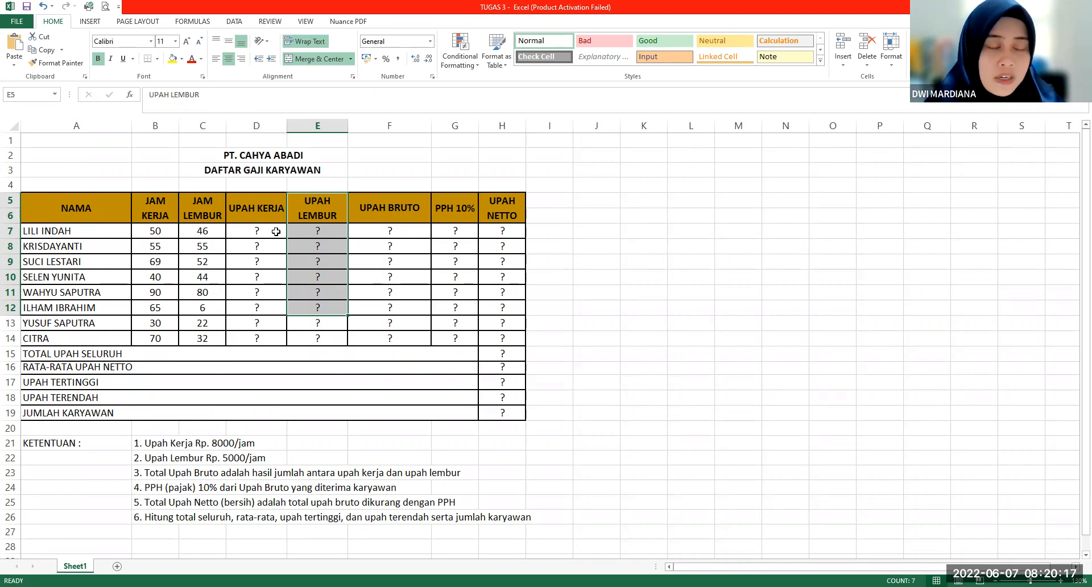
left_click(371, 229)
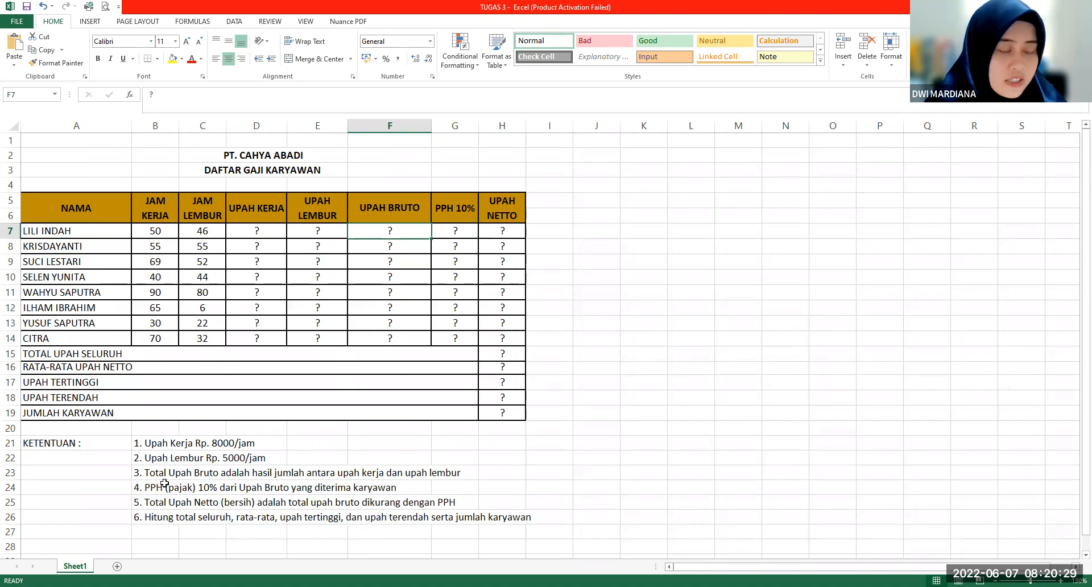
left_click(140, 487)
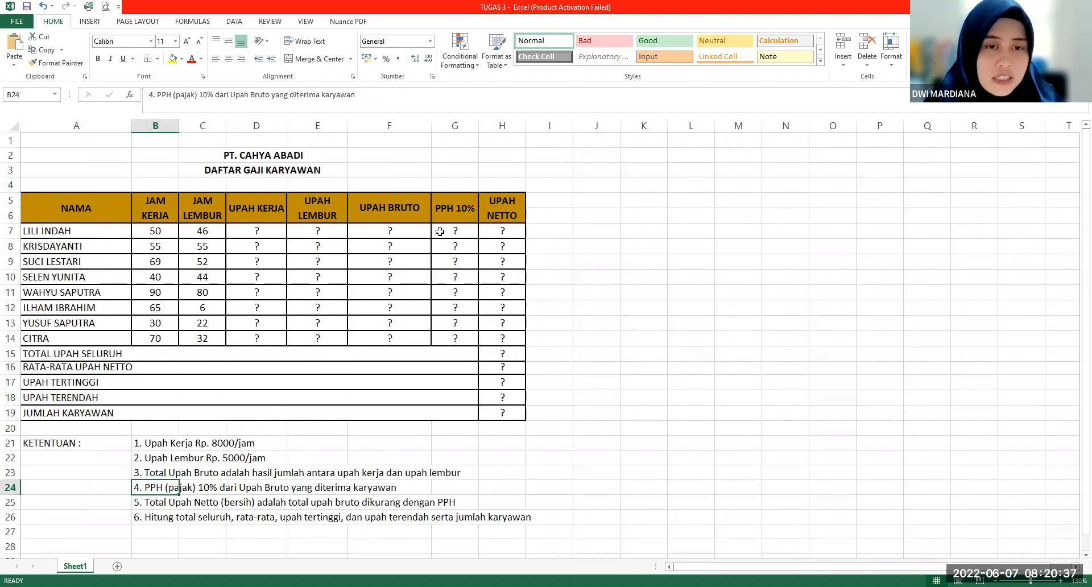
left_click_drag(408, 217, 401, 334)
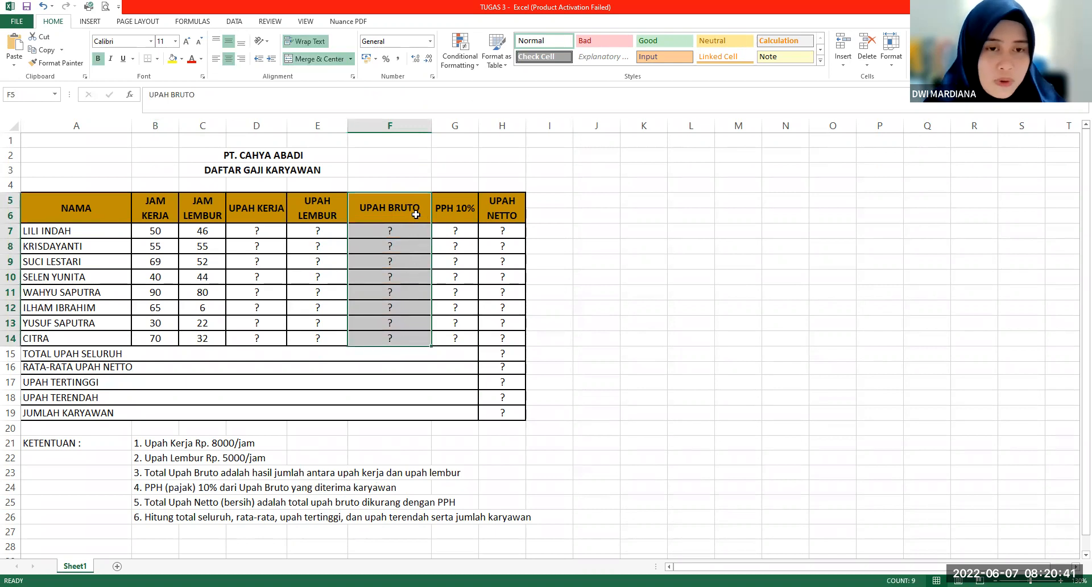
left_click_drag(455, 208, 455, 339)
left_click_drag(404, 213, 410, 285)
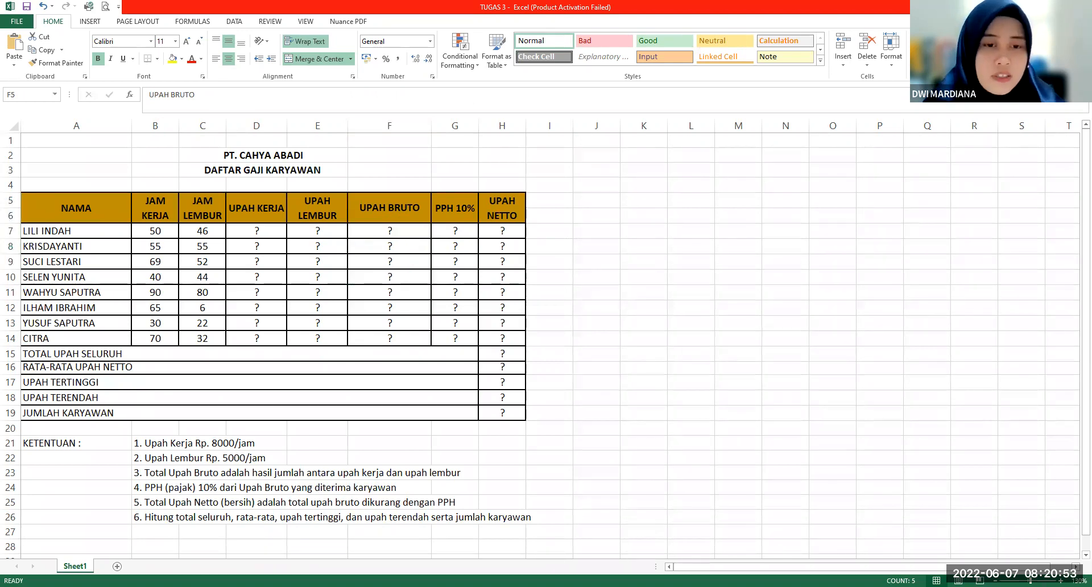
- Check the Upah Netto rule against the UPAH BRUTO, PPH 10% and UPAH NETTO columns
left_click(392, 277)
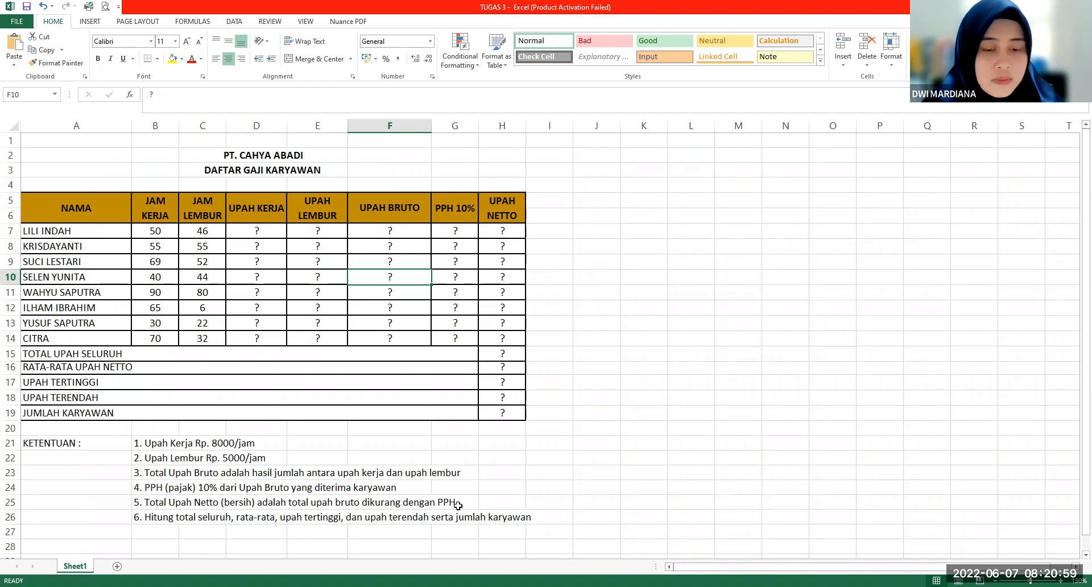
left_click(512, 208)
left_click_drag(513, 240, 510, 311)
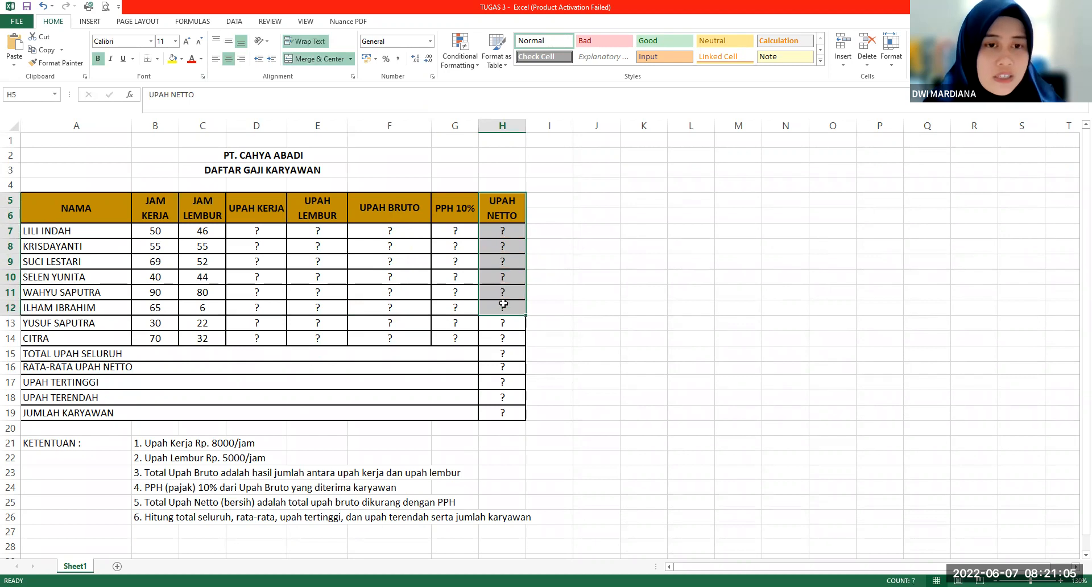
left_click_drag(386, 208, 390, 317)
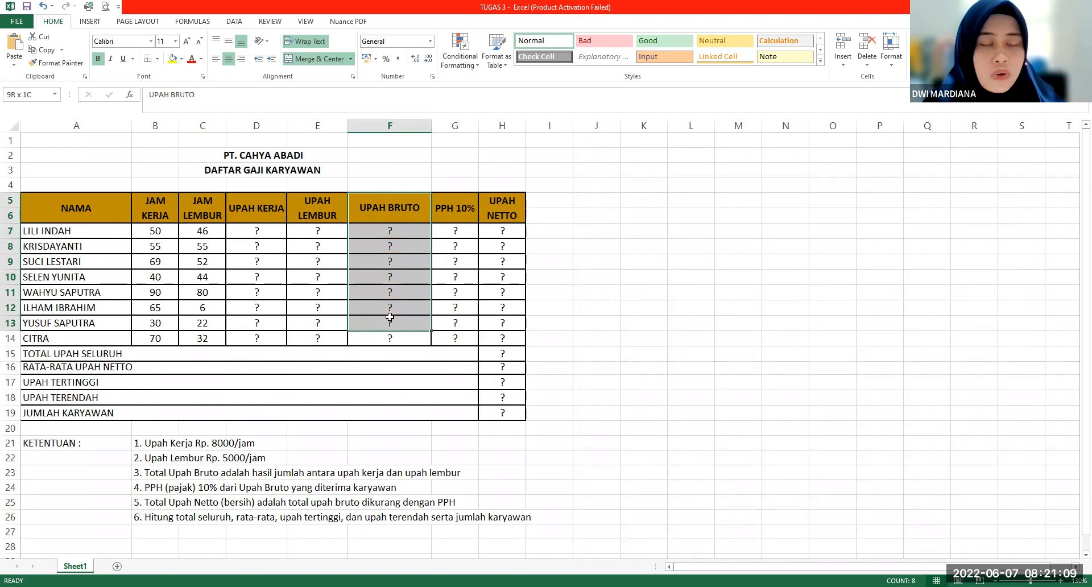
left_click_drag(455, 207, 454, 284)
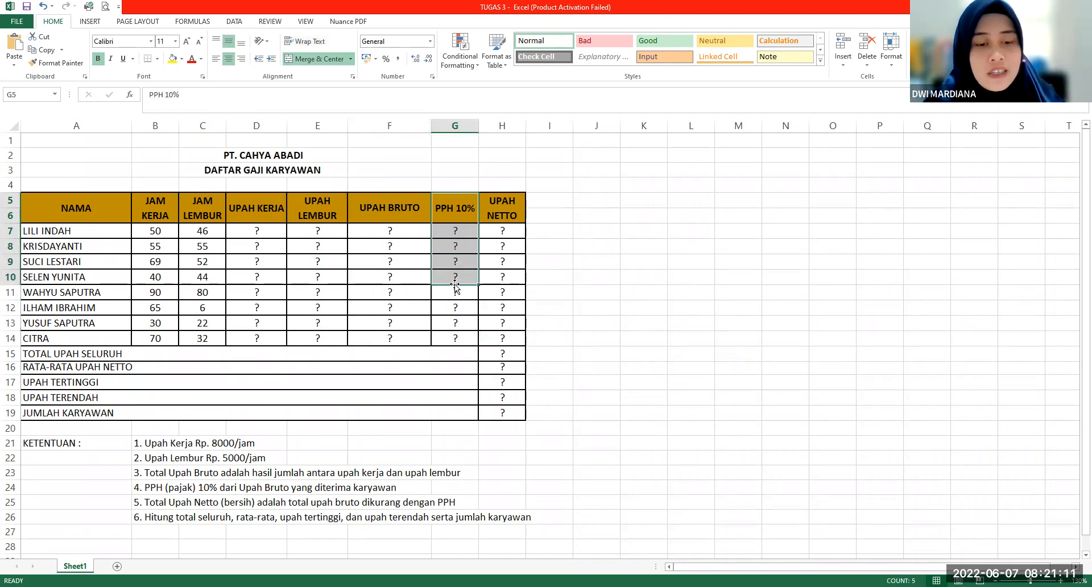
left_click(510, 236)
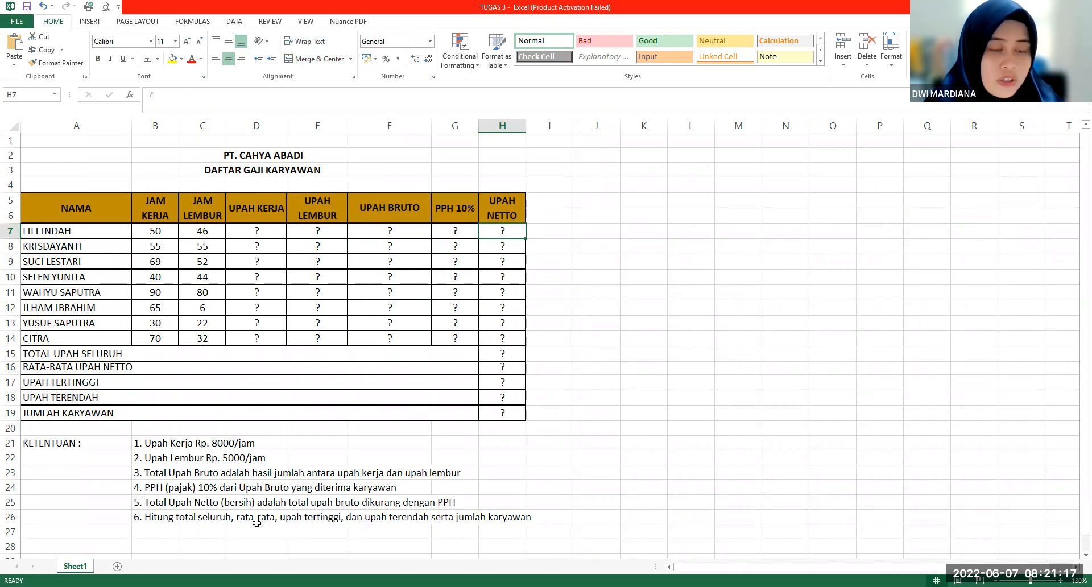
- Compare rule 6 of the KETENTUAN with the summary rows from TOTAL UPAH SELURUH to JUMLAH KARYAWAN
left_click(148, 358)
left_click_drag(149, 358, 488, 353)
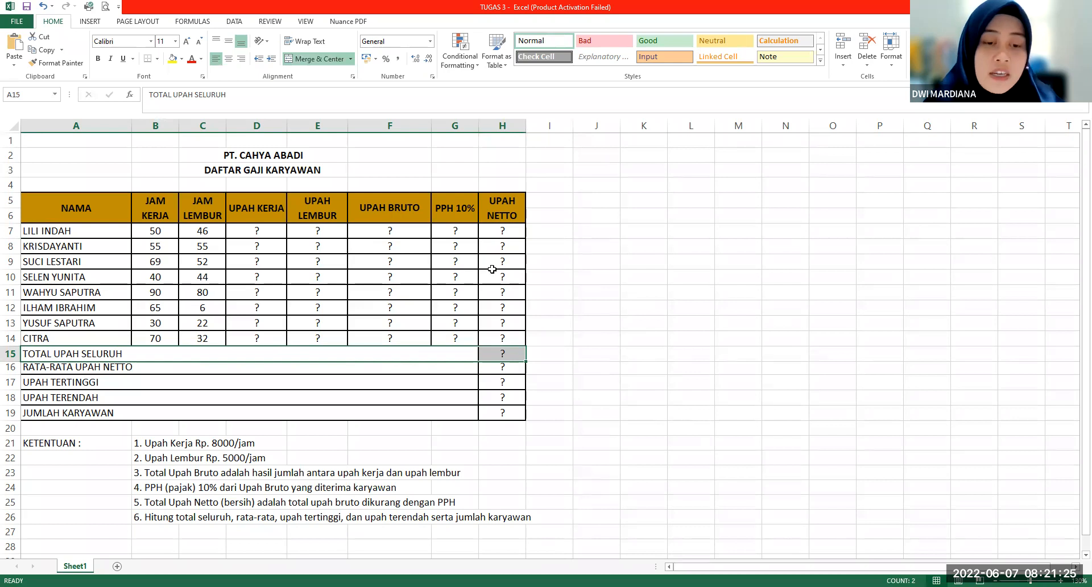
left_click(263, 520)
left_click(497, 363)
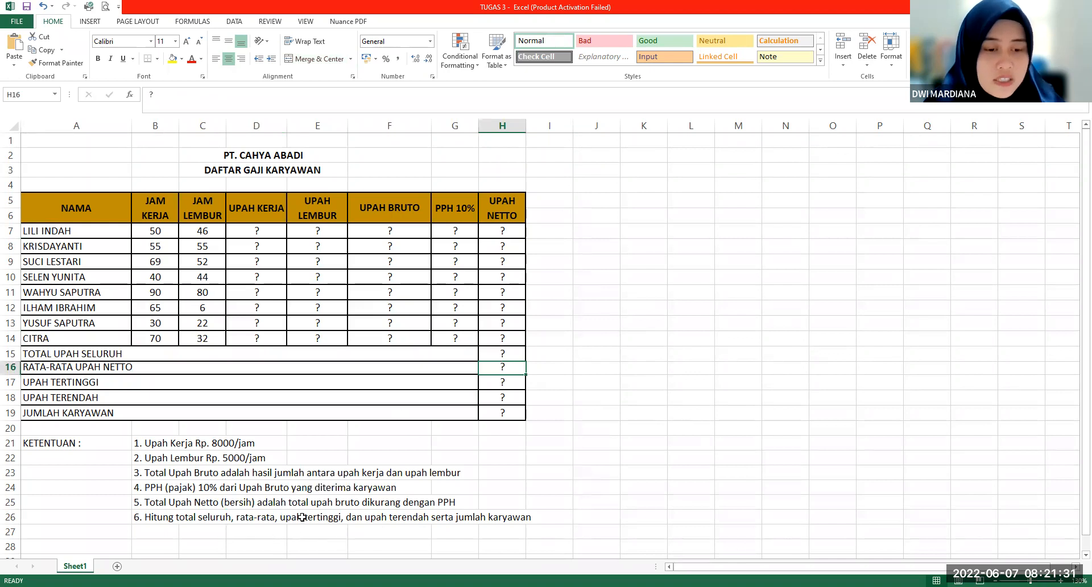
left_click(495, 382)
left_click_drag(412, 382, 500, 386)
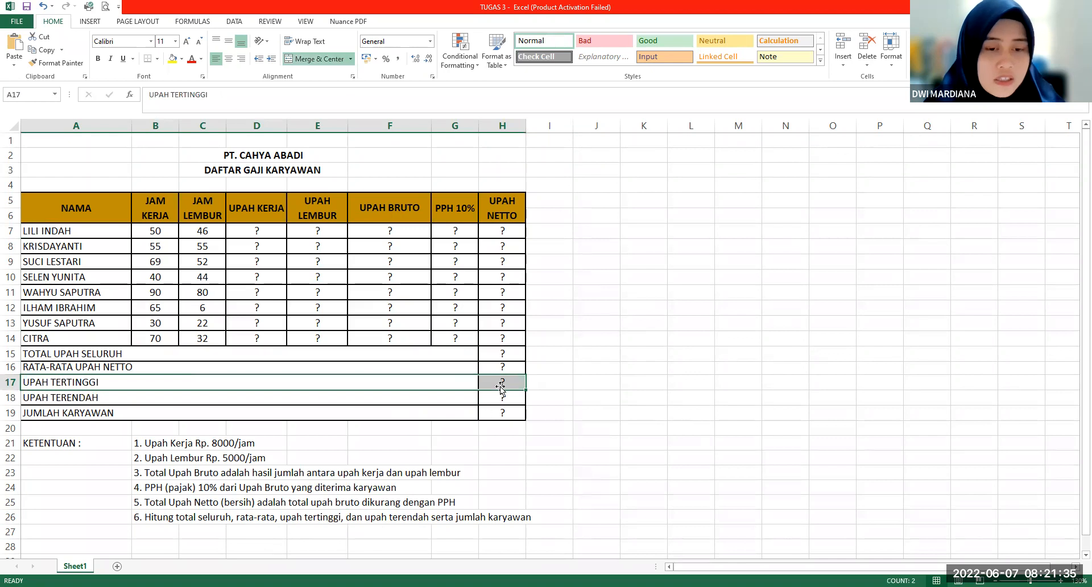
left_click(387, 518)
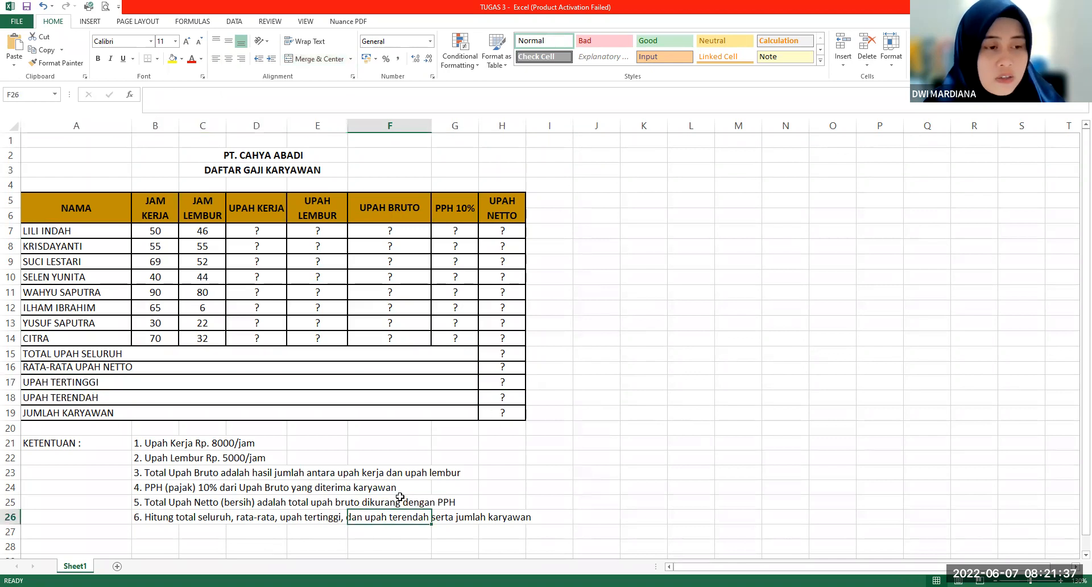
left_click_drag(464, 397, 489, 410)
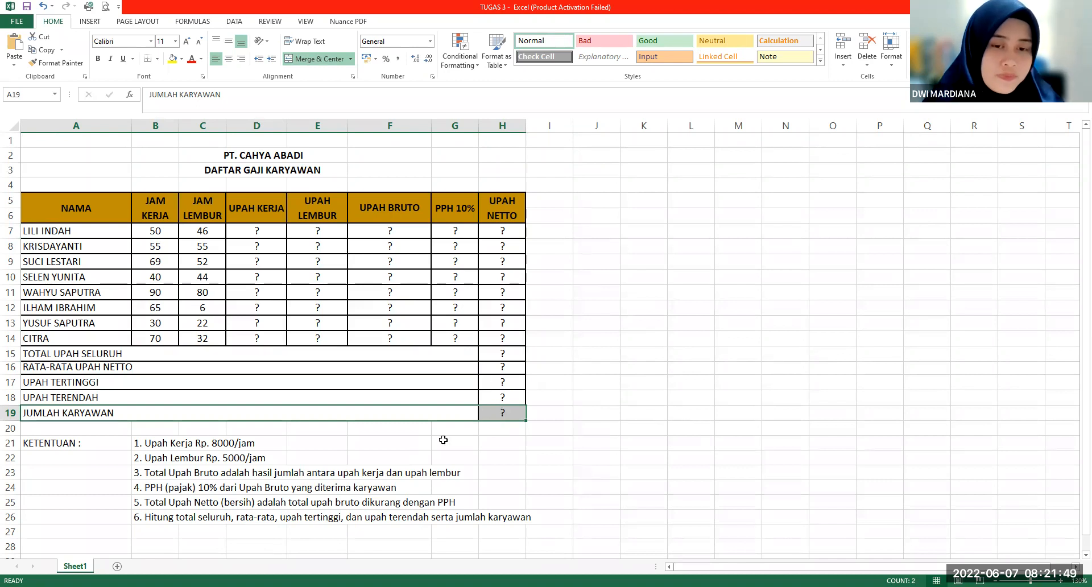
- Calculate the first employee's UPAH KERJA in D7 with the formula =B7*8000
left_click(263, 229)
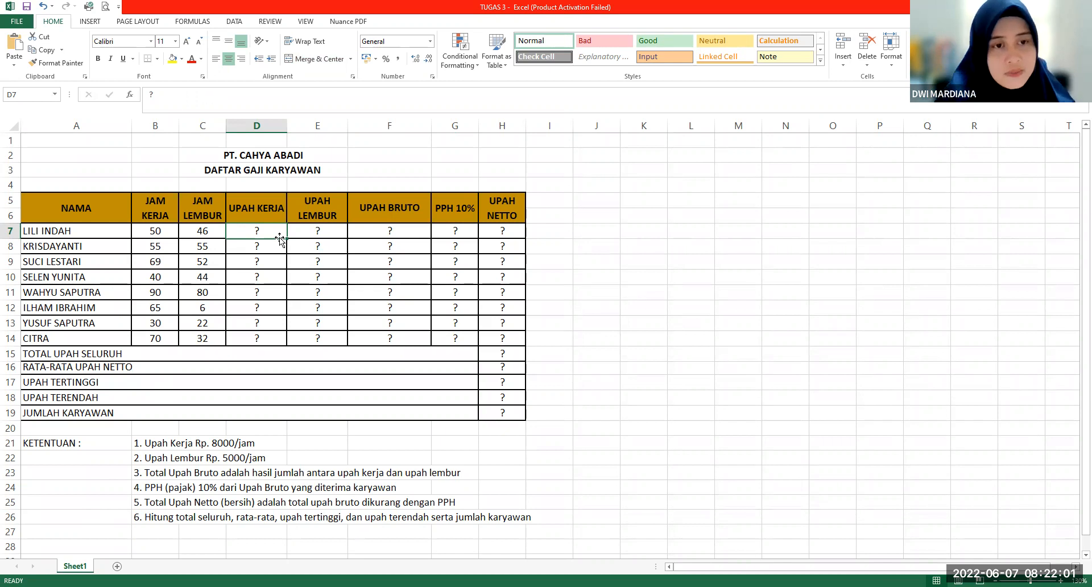
type("=")
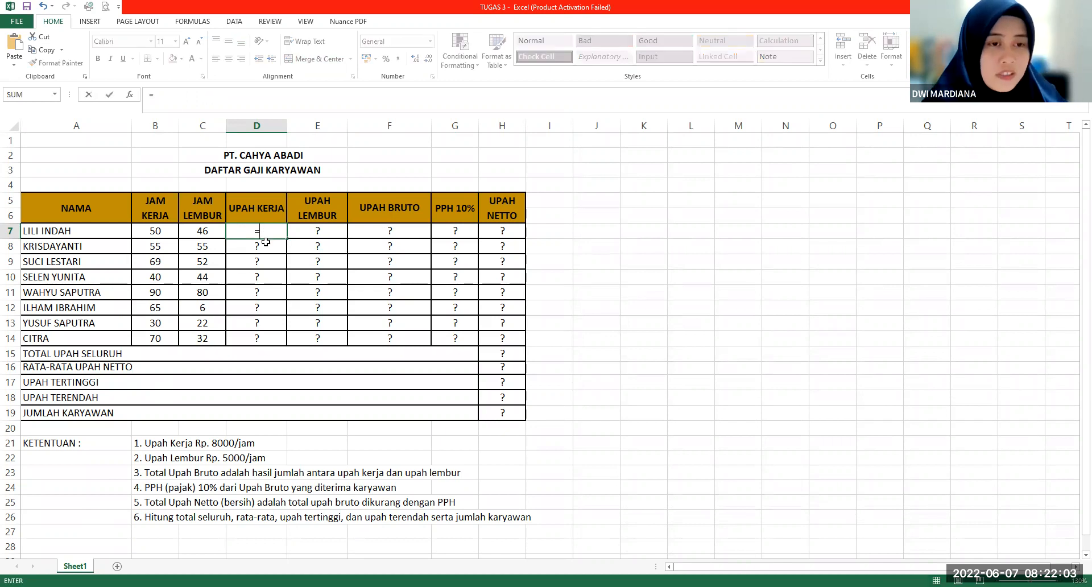
left_click(156, 230)
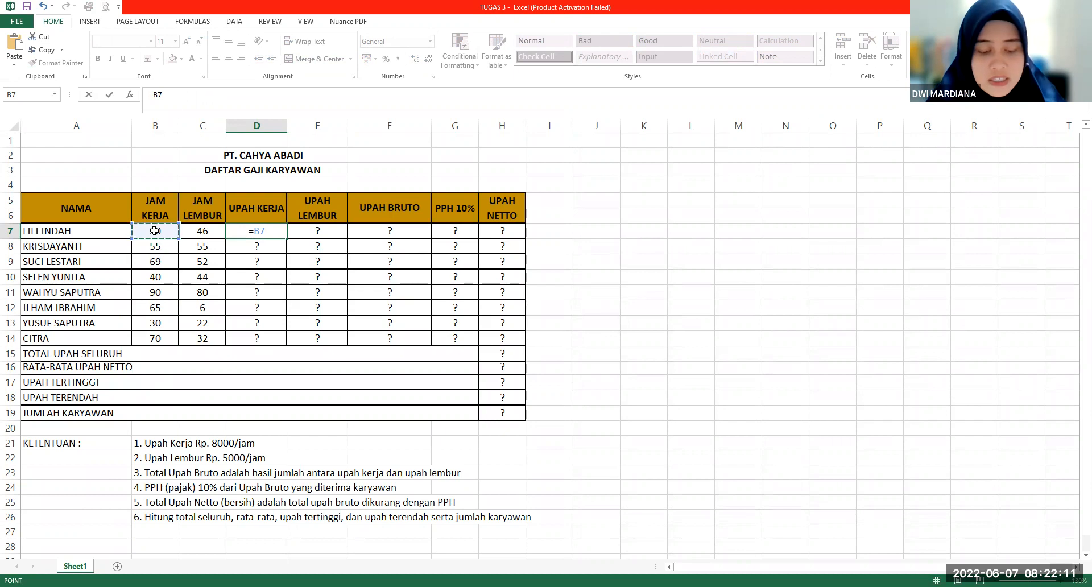
type("*")
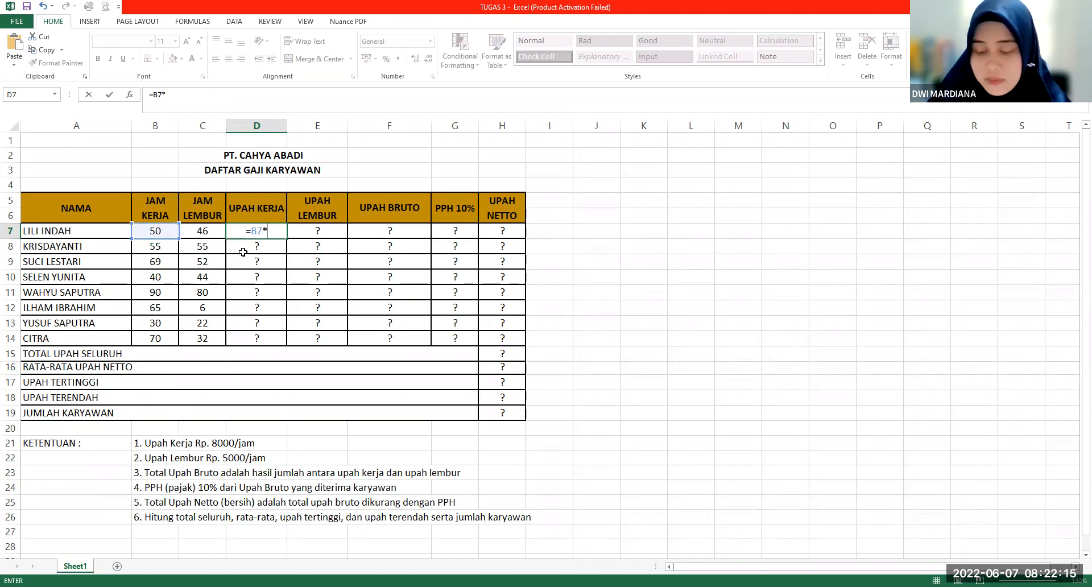
type("8000")
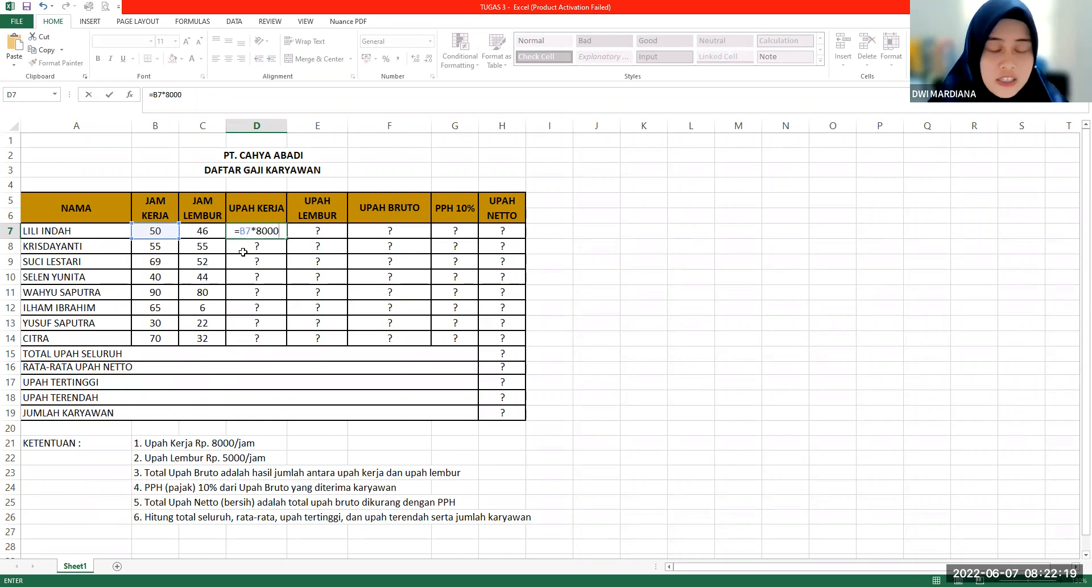
key("Return")
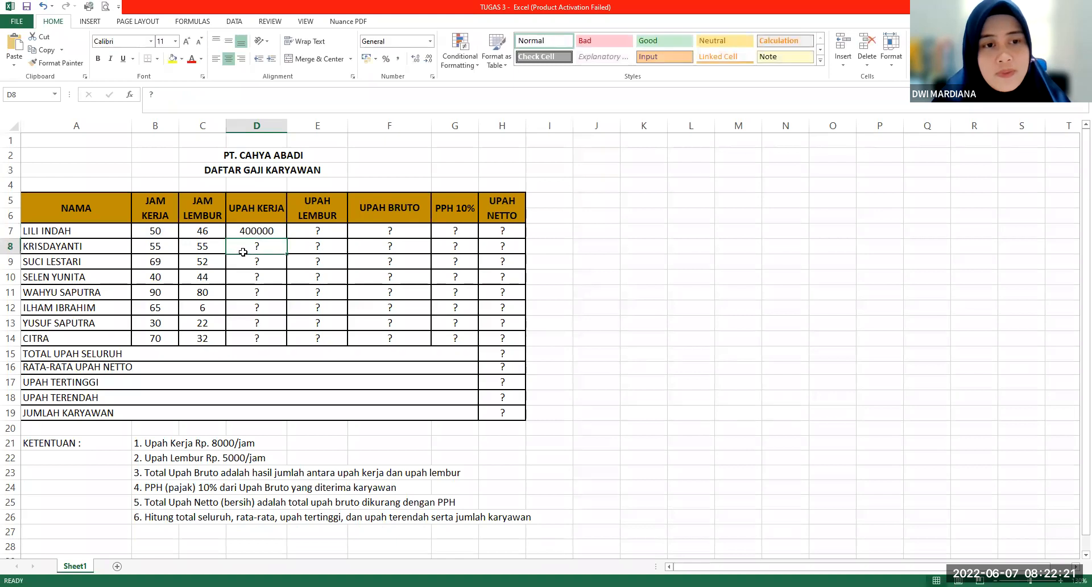
- Fill the D7 formula down to D14, inspect the copied formula in D8, and undo the fill
left_click(270, 231)
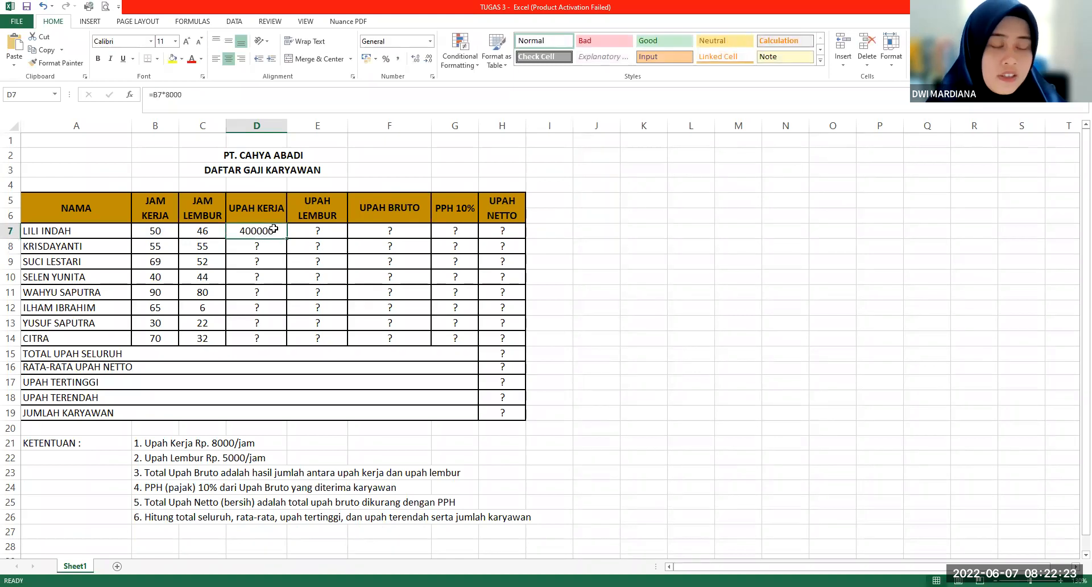
left_click_drag(289, 344, 288, 344)
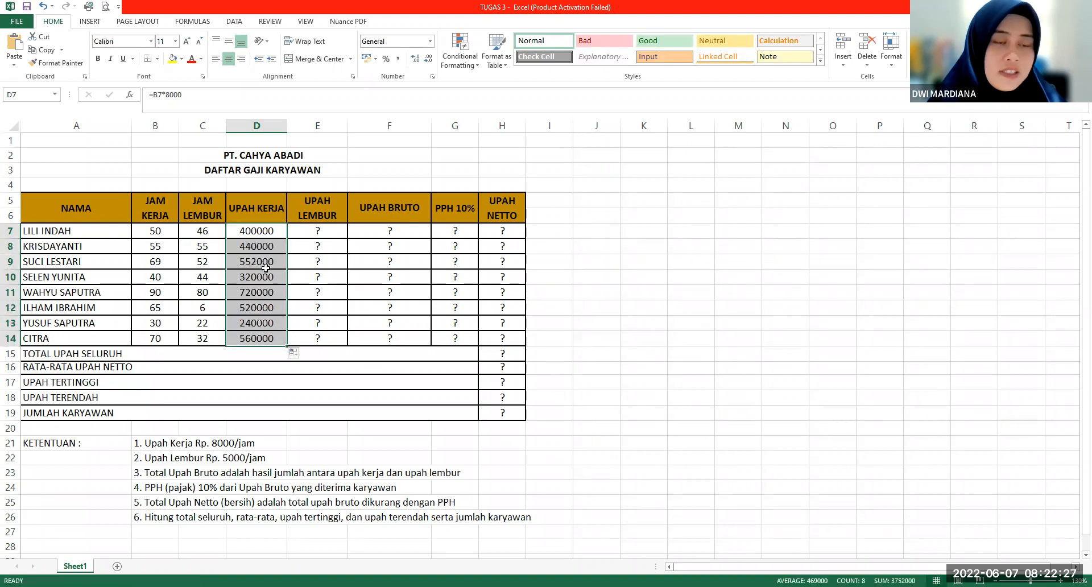
left_click(257, 249)
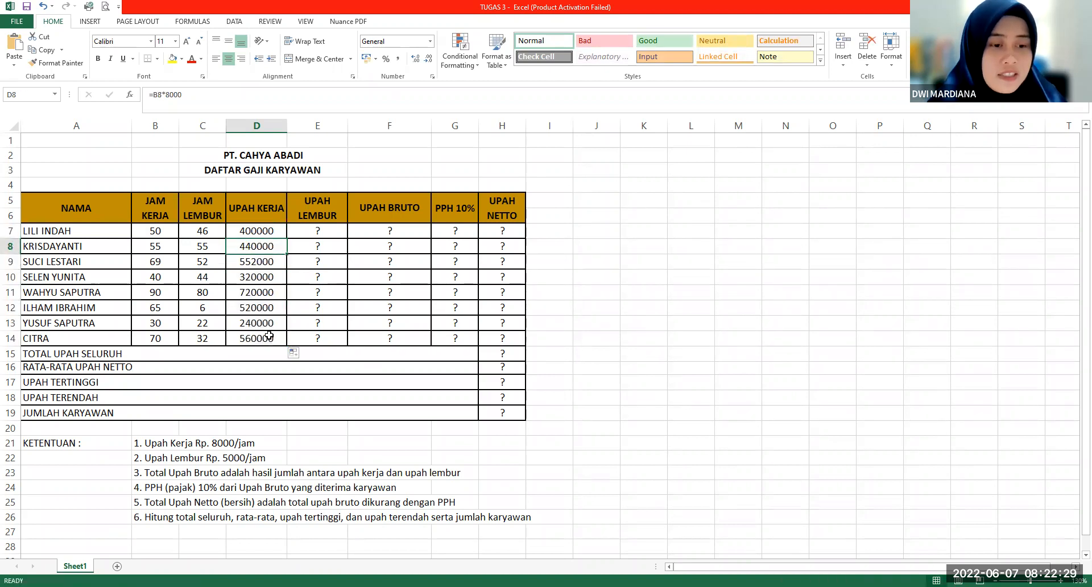
key("ctrl+z")
- Auto-fill the UPAH KERJA formula from D7 down to D14 for all employees
left_click(273, 232)
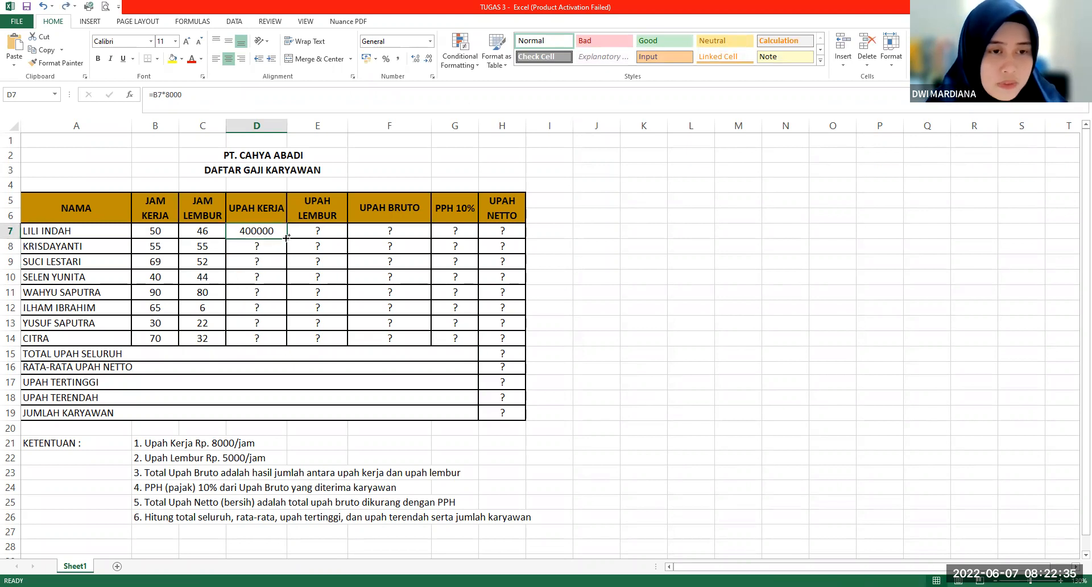
scroll(309, 241, "up", 1)
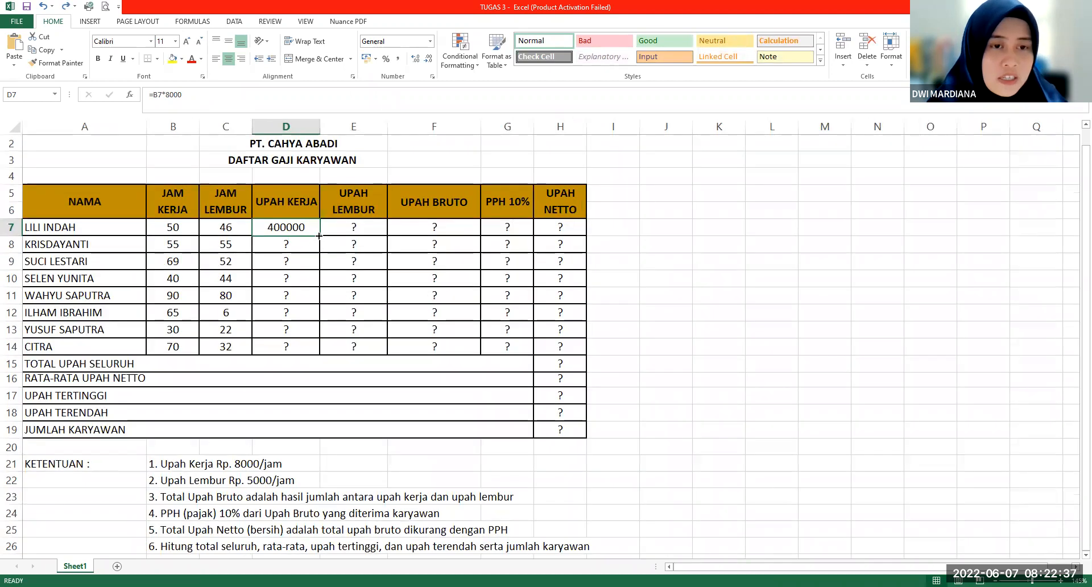
double_click(319, 235)
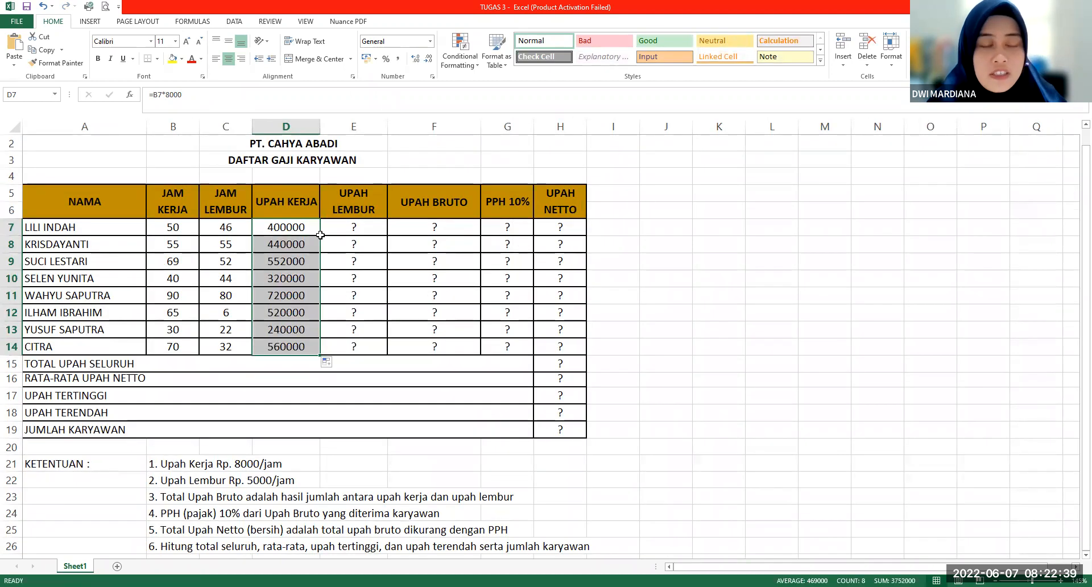
scroll(322, 233, "down", 1)
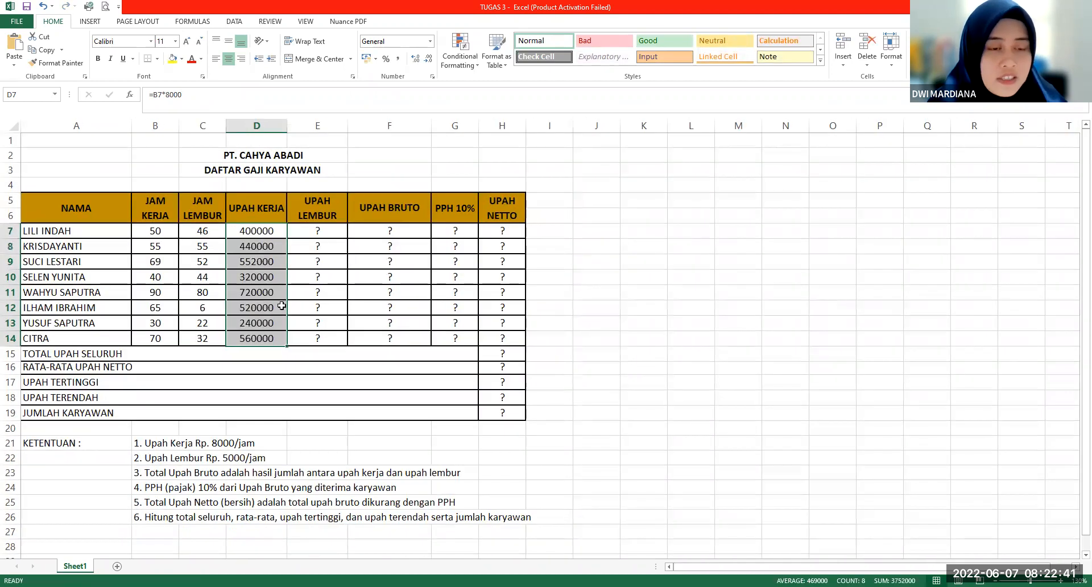
- Calculate UPAH LEMBUR in E7 with the formula =C7*5000 and fill it down to E14
left_click(332, 230)
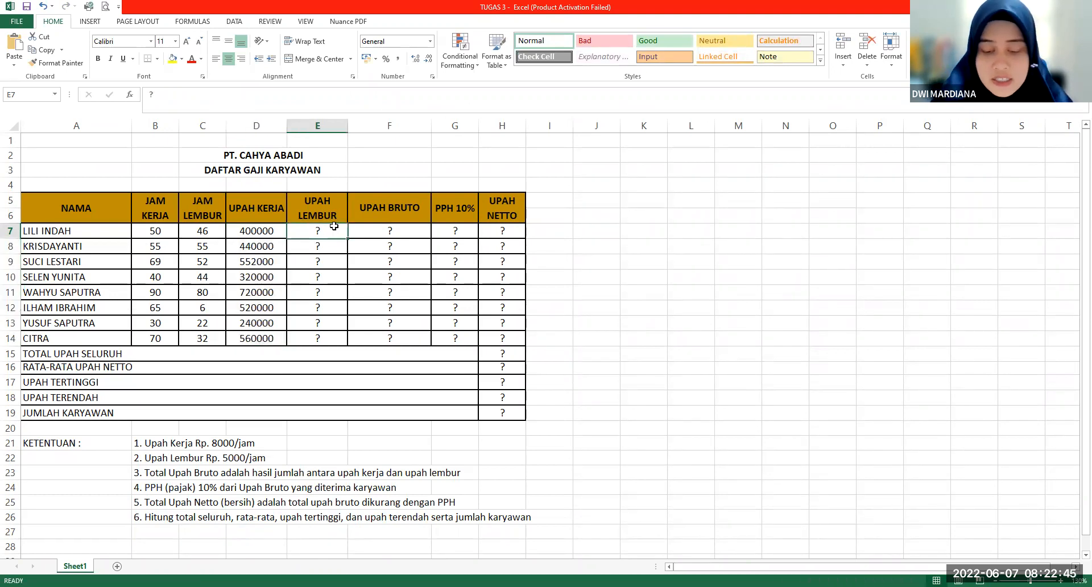
type("=")
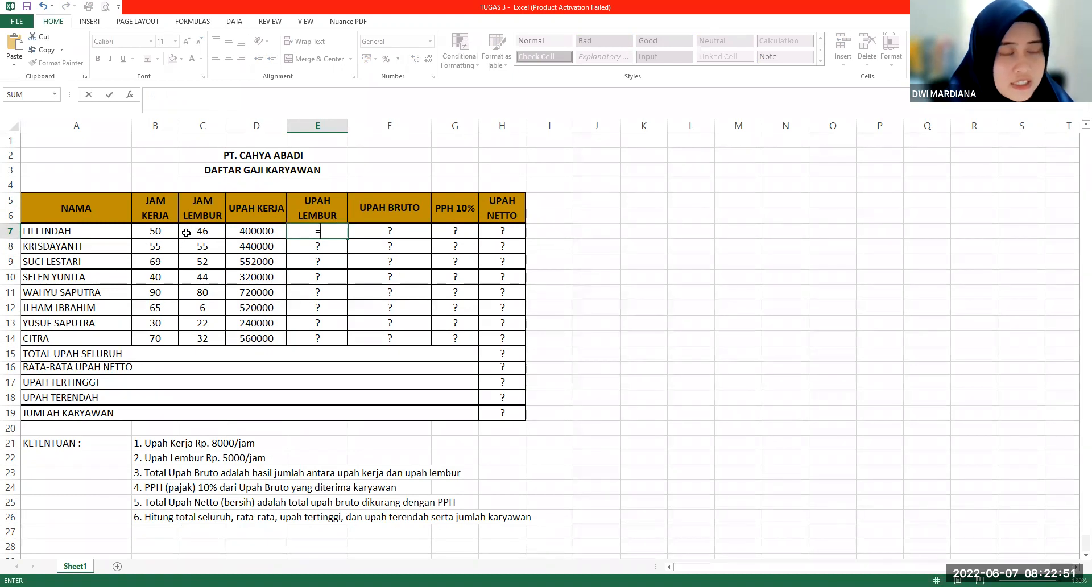
left_click(206, 230)
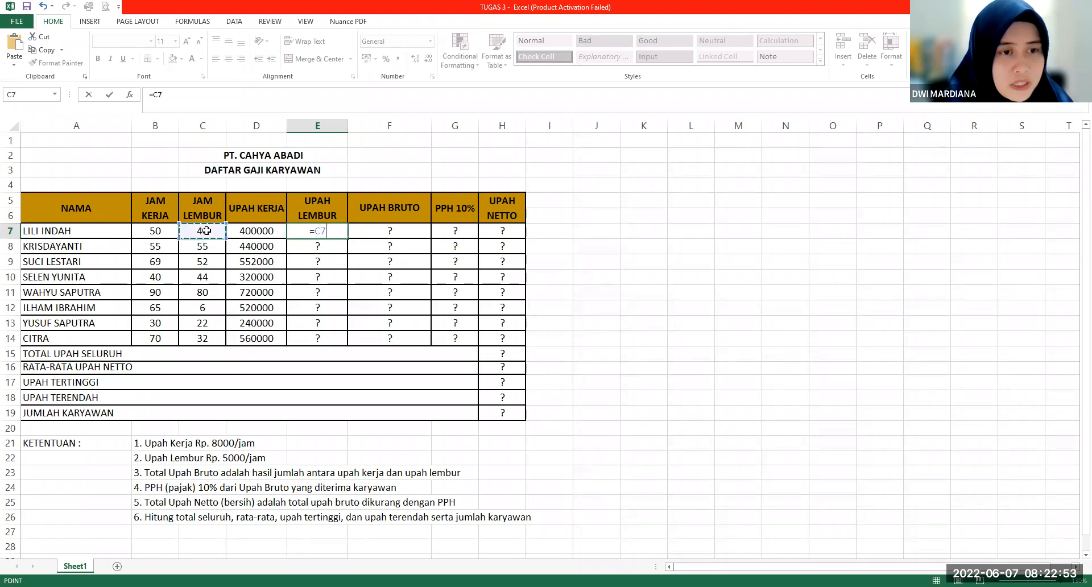
type("*")
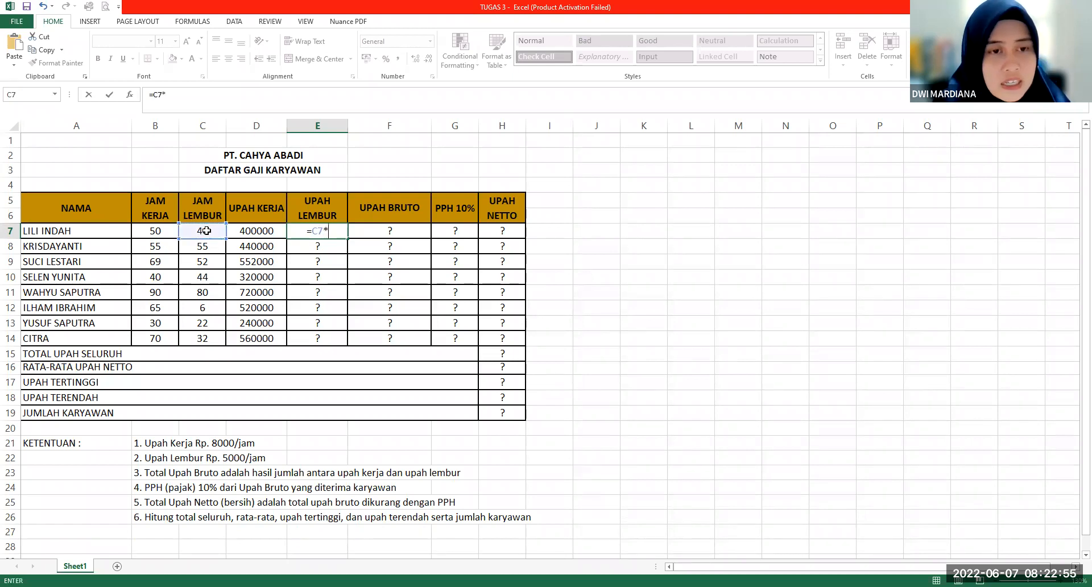
type("5000")
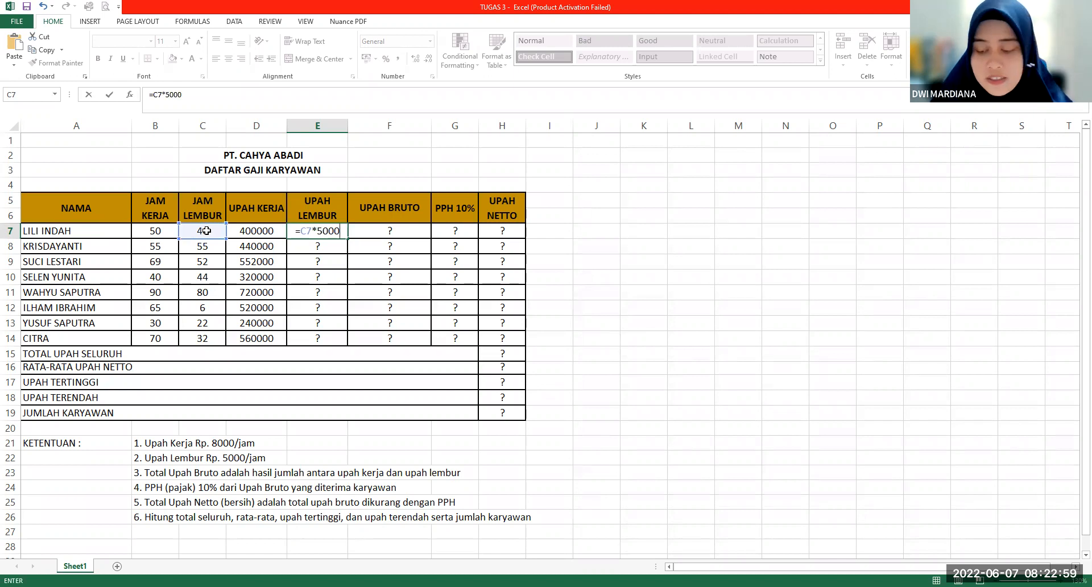
left_click(206, 230)
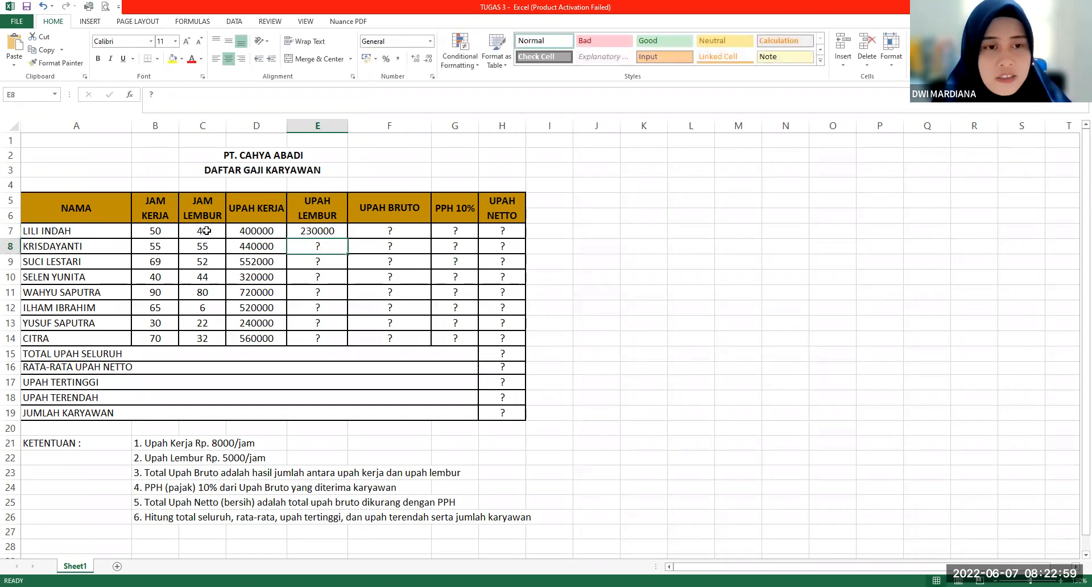
left_click(338, 227)
left_click_drag(348, 242, 350, 344)
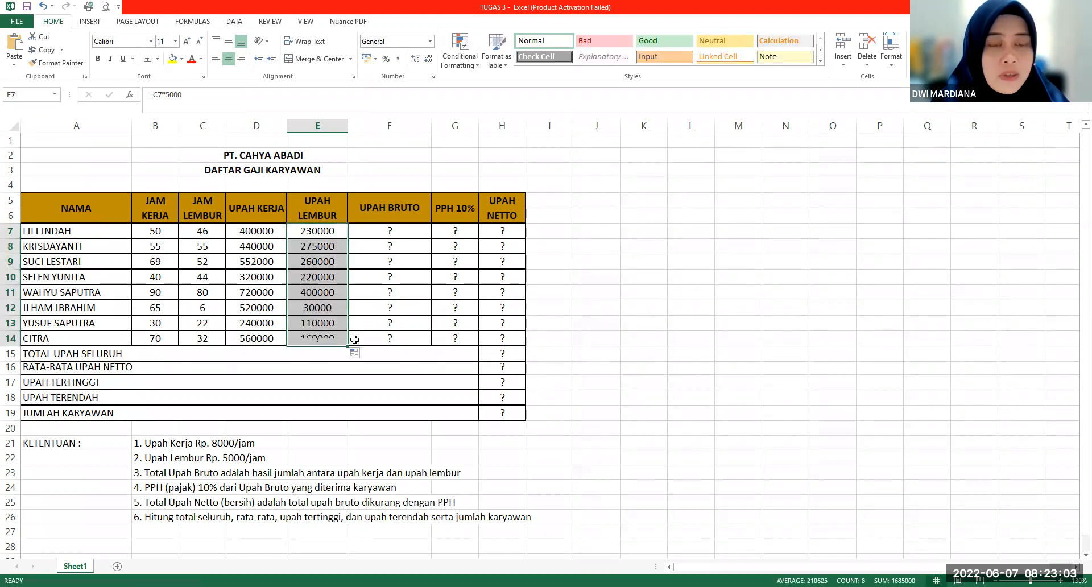
- Calculate UPAH BRUTO in F7 with the formula =D7+E7 and fill it down to F14
left_click(398, 227)
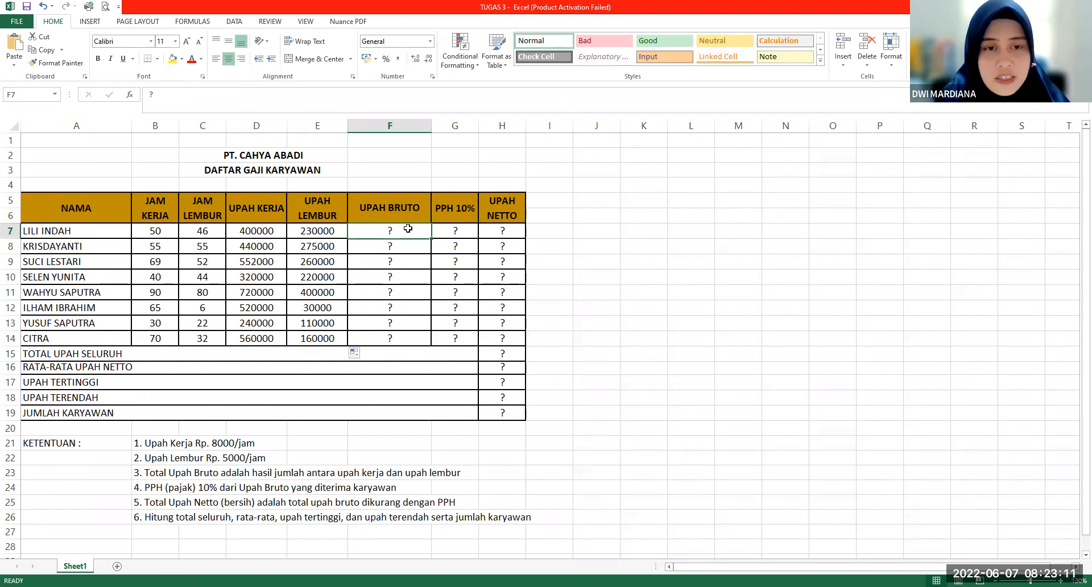
type("=")
left_click(243, 228)
type("+")
left_click(322, 226)
key("Return")
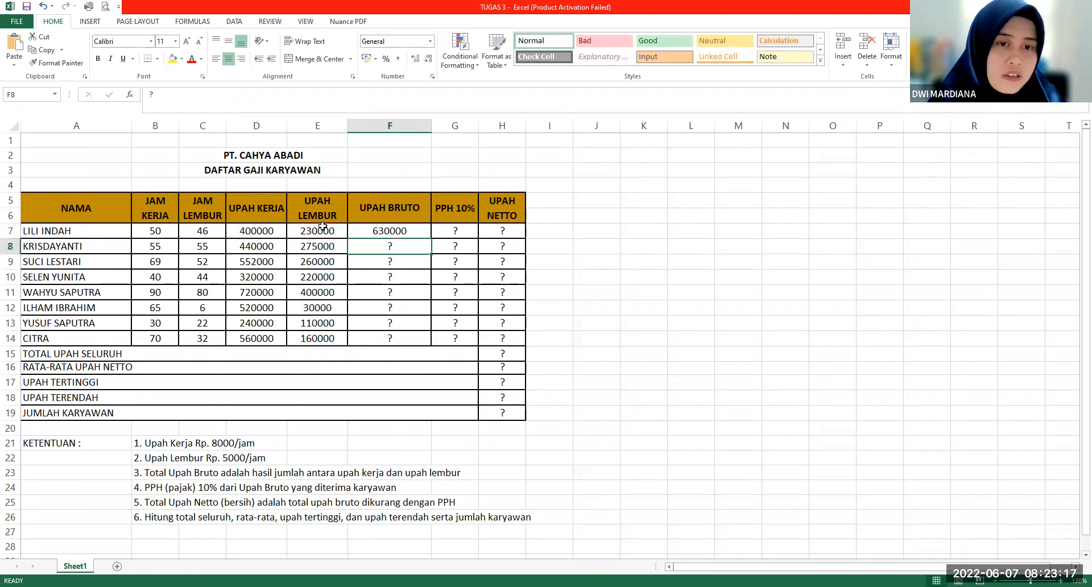
left_click(419, 232)
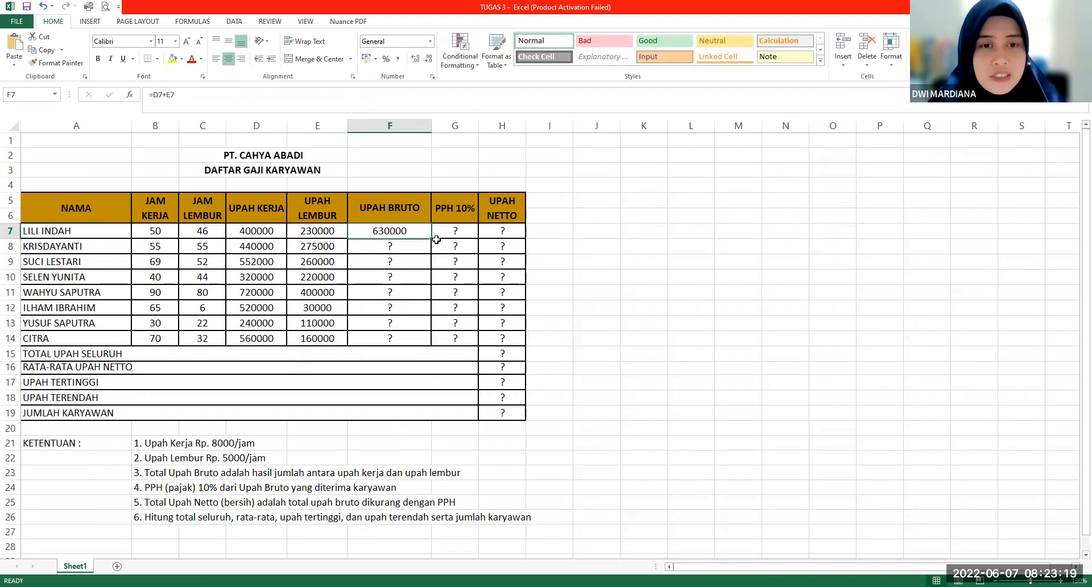
left_click_drag(433, 241, 427, 345)
- Calculate PPH 10% for the first employee in G7 with the formula =F7*0,1
left_click(457, 231)
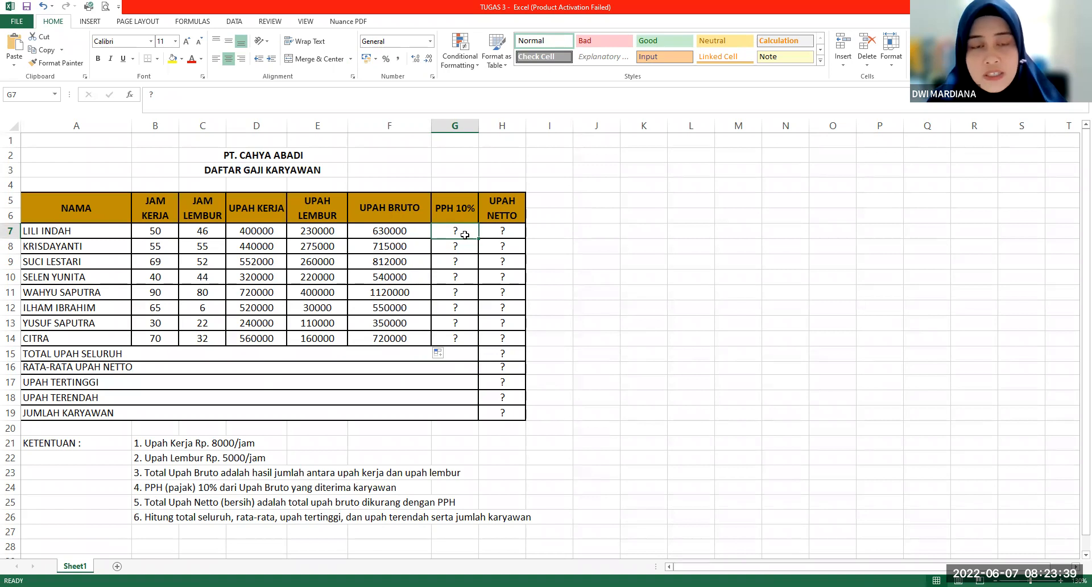
type("=")
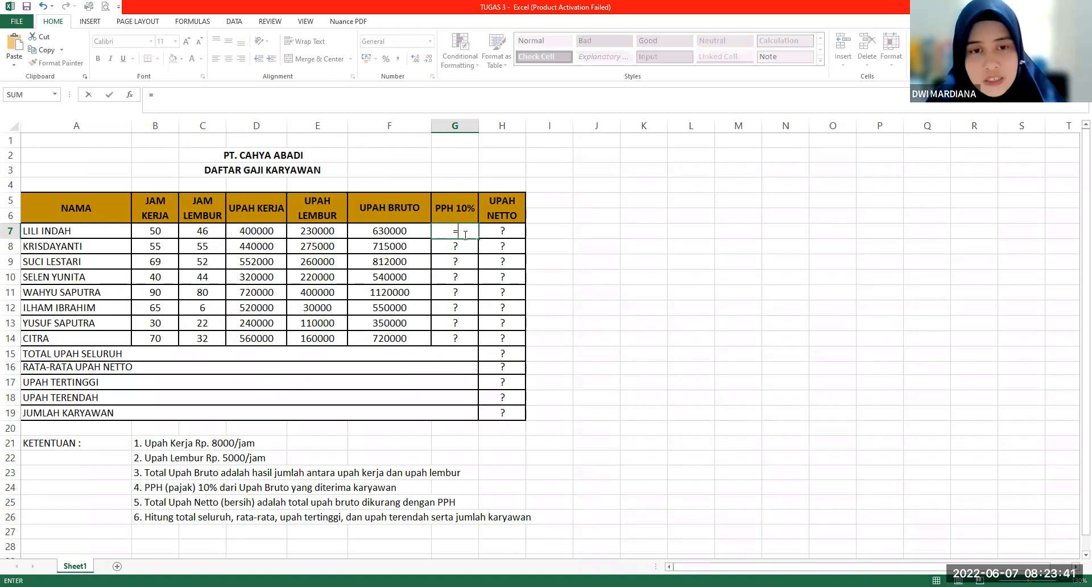
left_click(392, 234)
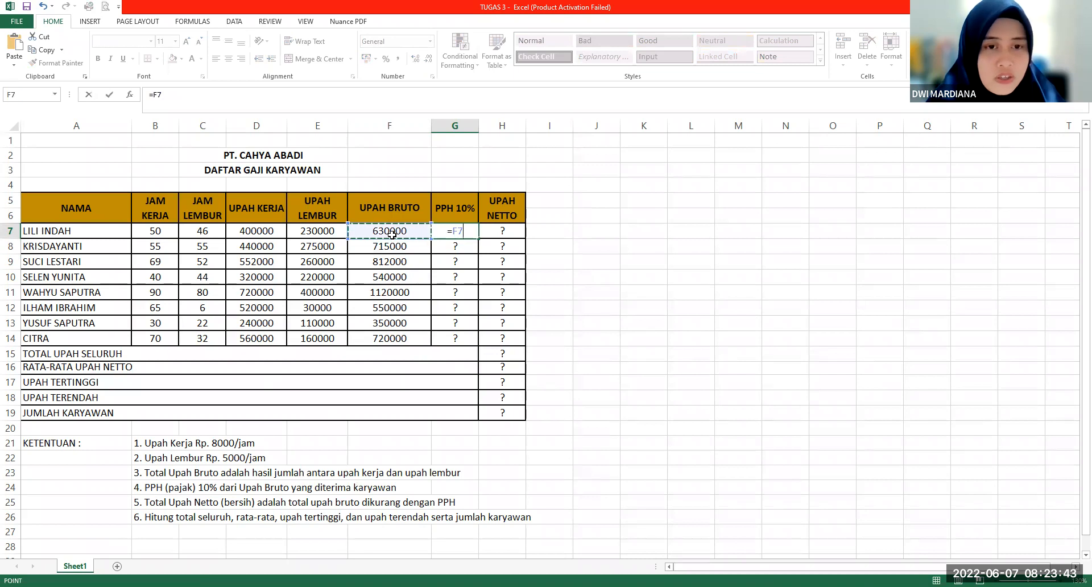
type("*0")
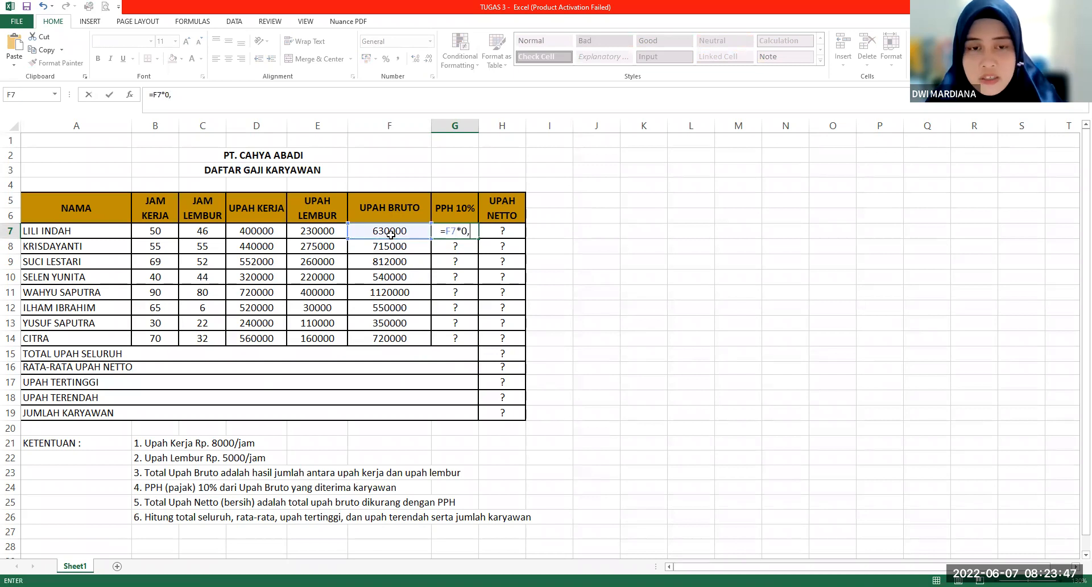
type(",1")
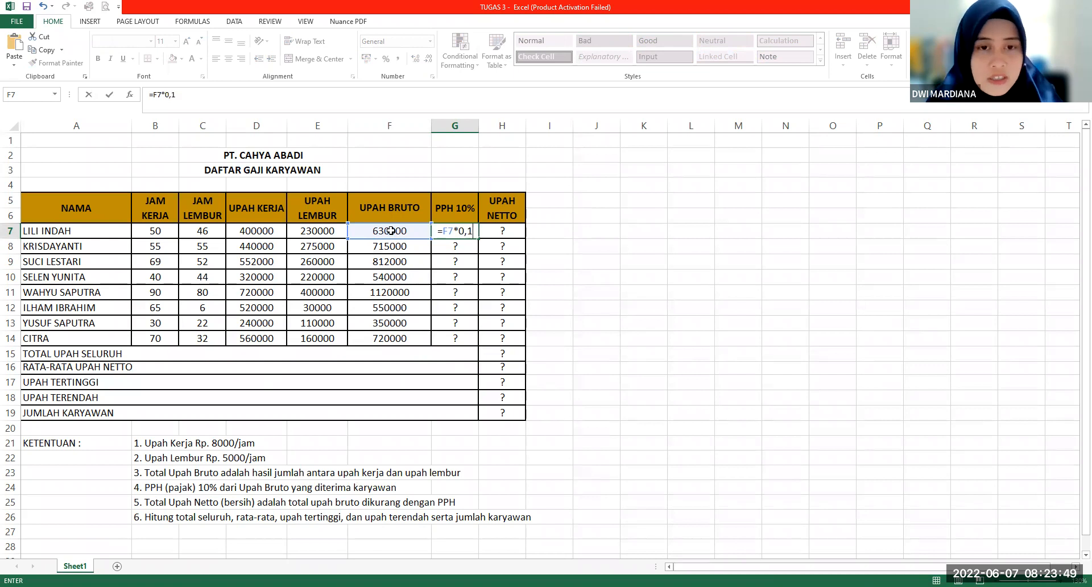
key("Return")
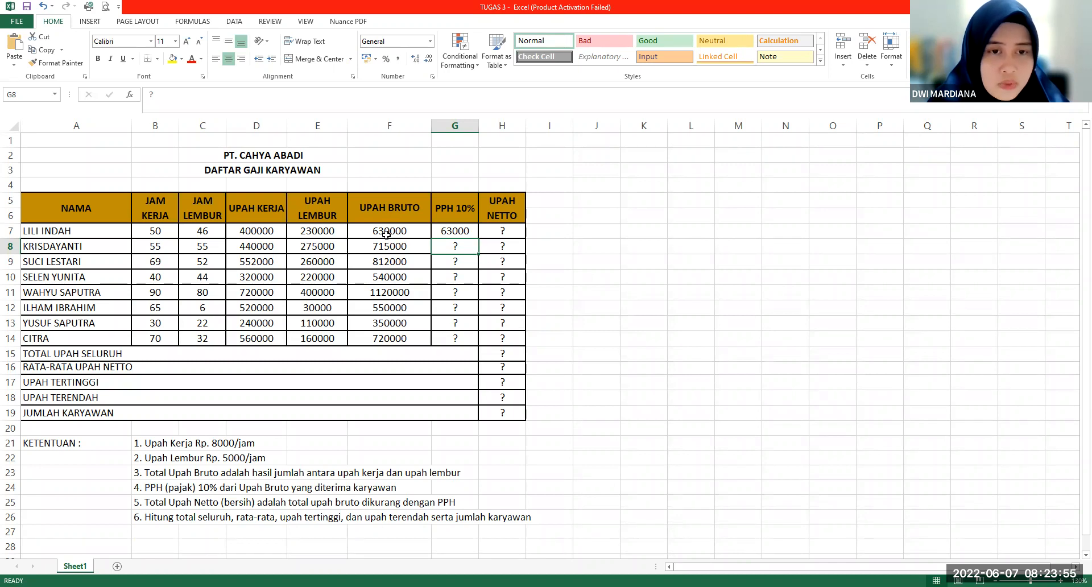
- Fill the PPH 10% formula from G7 down to G14 for all employees and check a copied cell
left_click(386, 233)
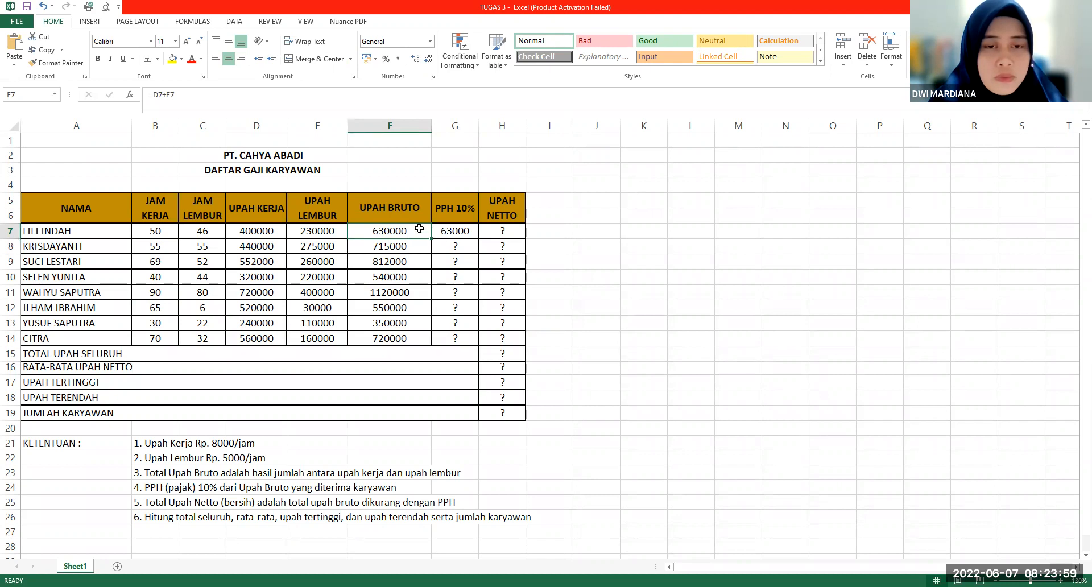
left_click(466, 232)
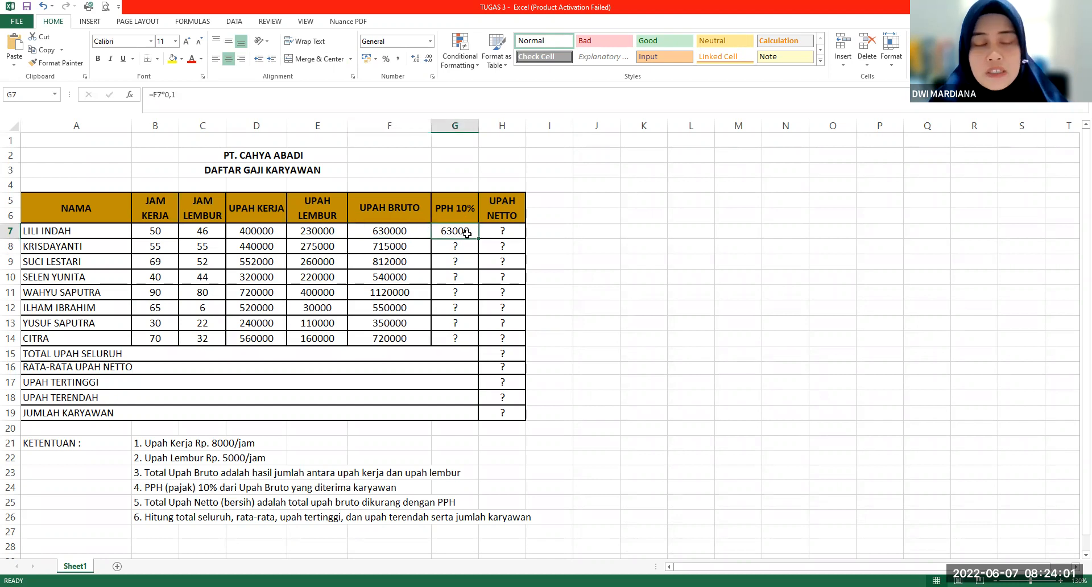
left_click_drag(478, 238, 475, 344)
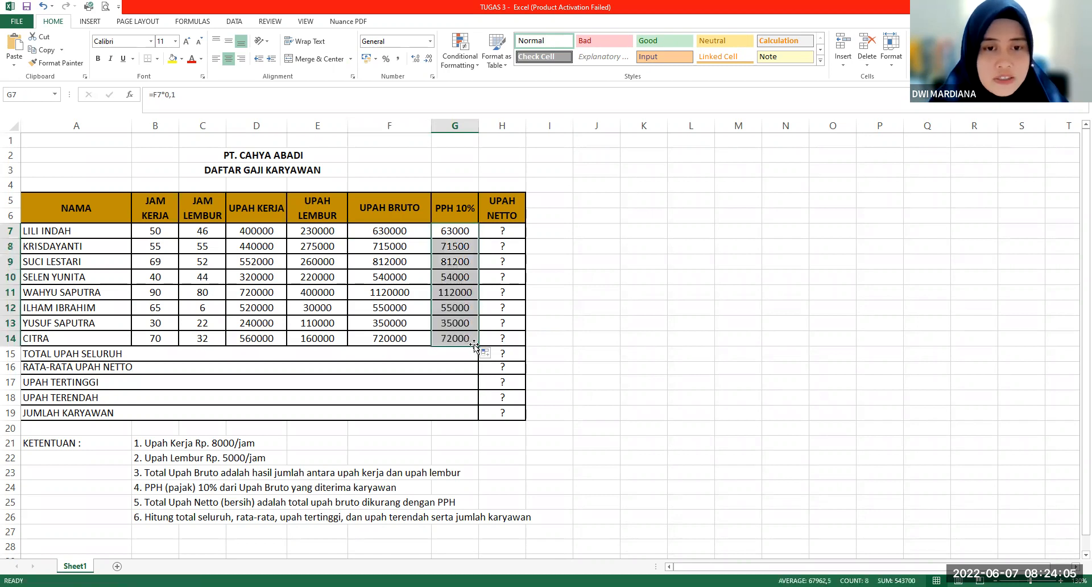
left_click(464, 258)
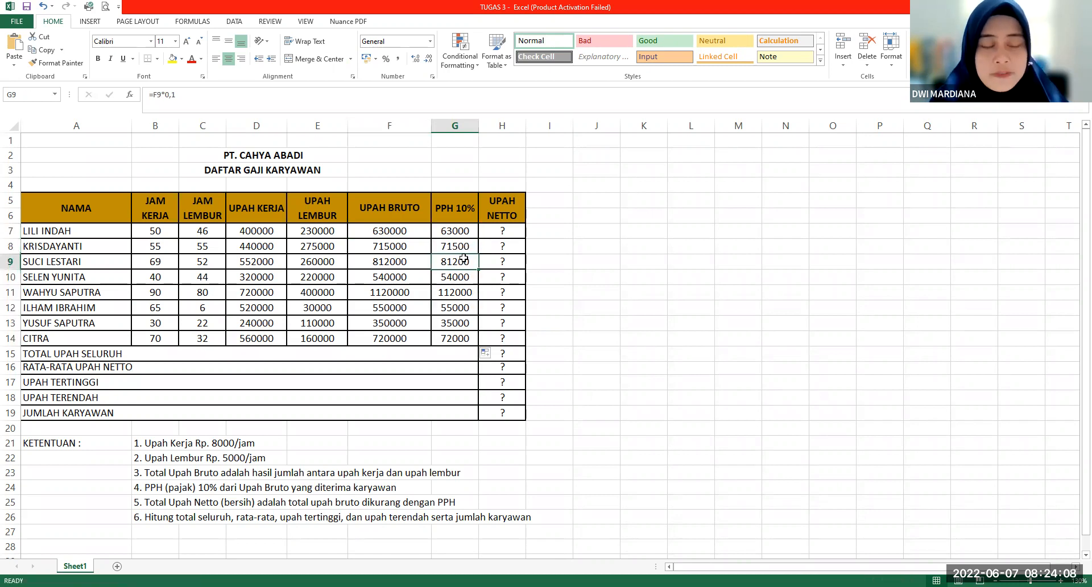
left_click(466, 209)
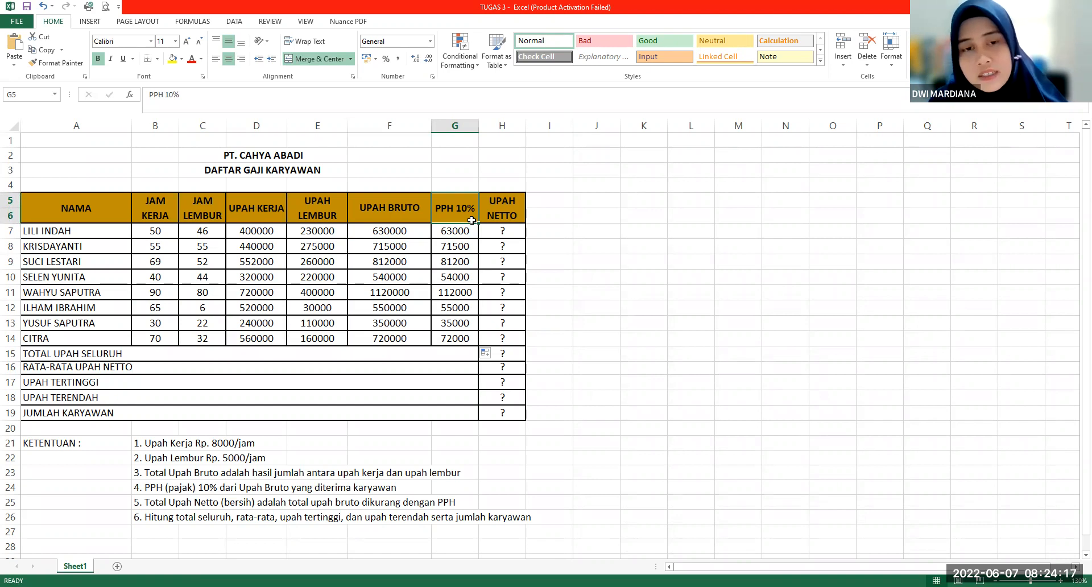
left_click_drag(407, 235, 396, 341)
- Calculate UPAH NETTO in H7 as gross pay minus tax with the formula =F7-G7
left_click(491, 229)
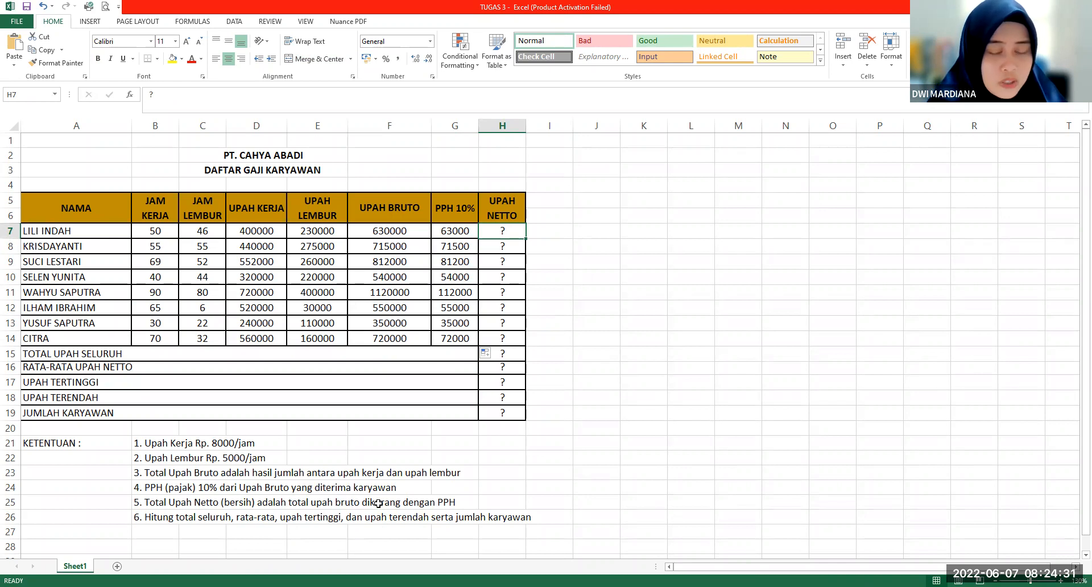
left_click(436, 500)
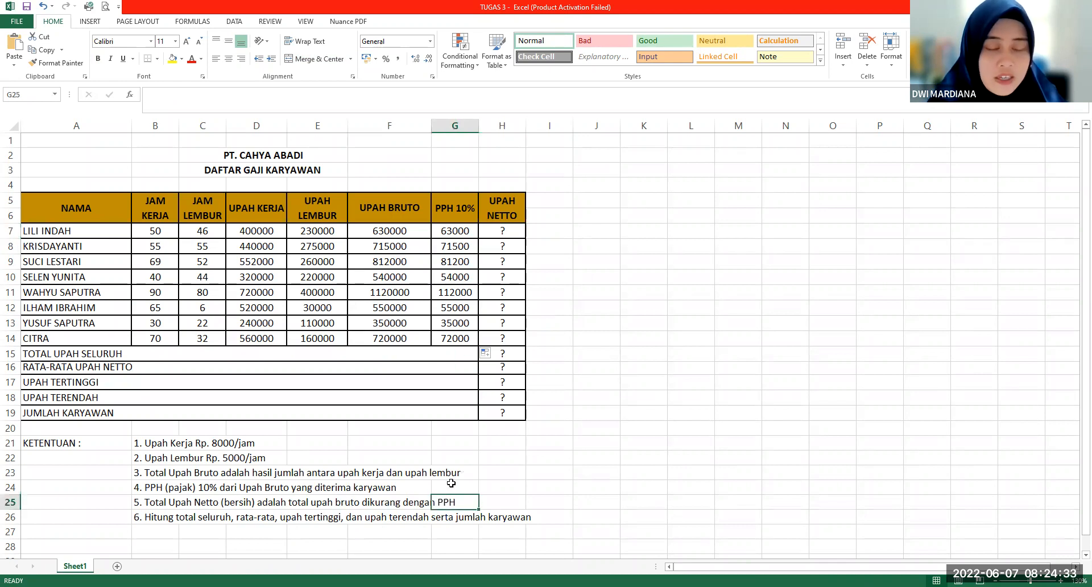
left_click(513, 228)
type("=")
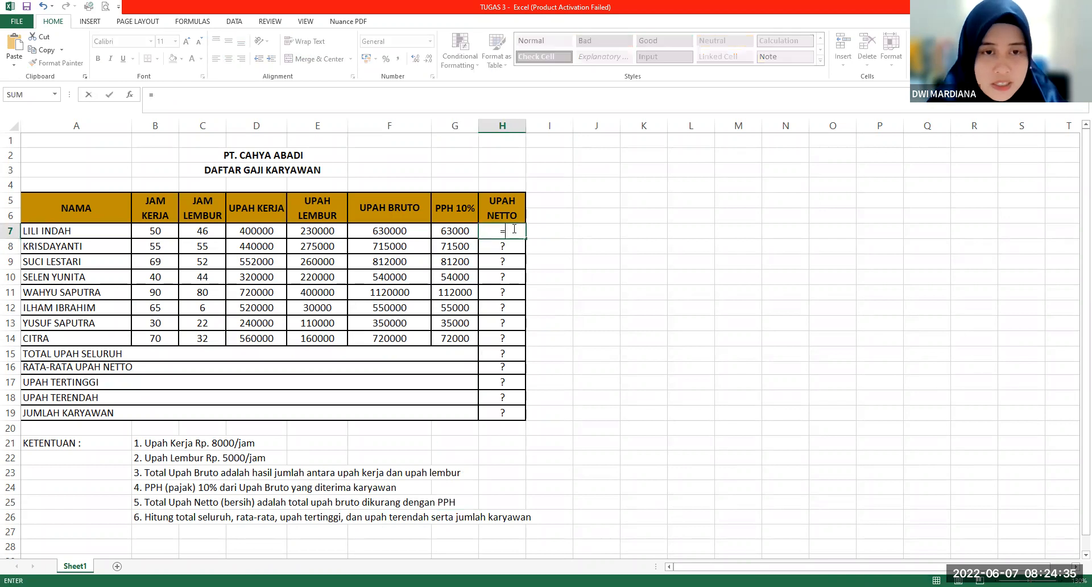
left_click(380, 230)
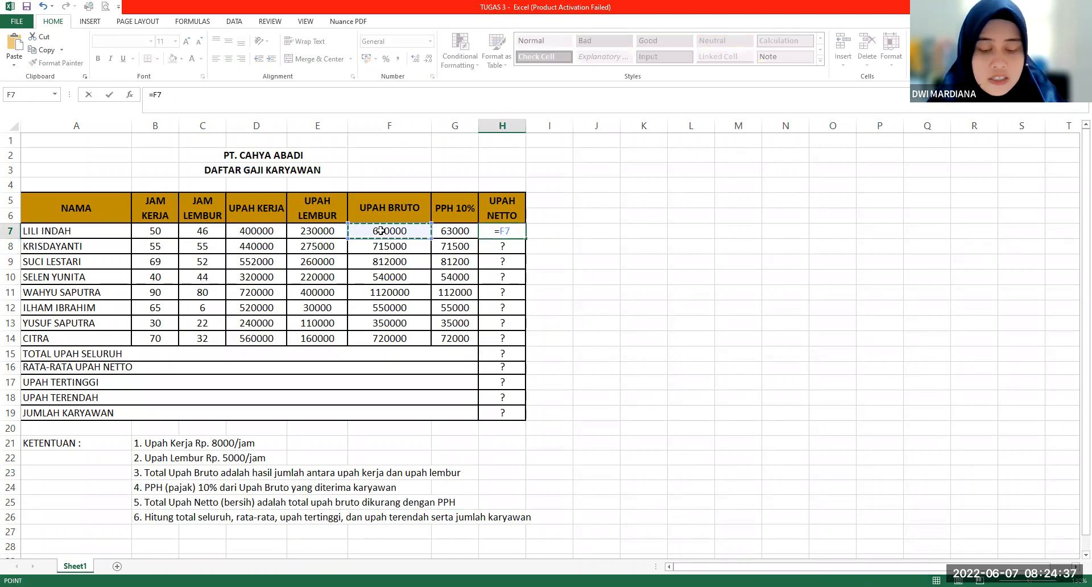
type("-")
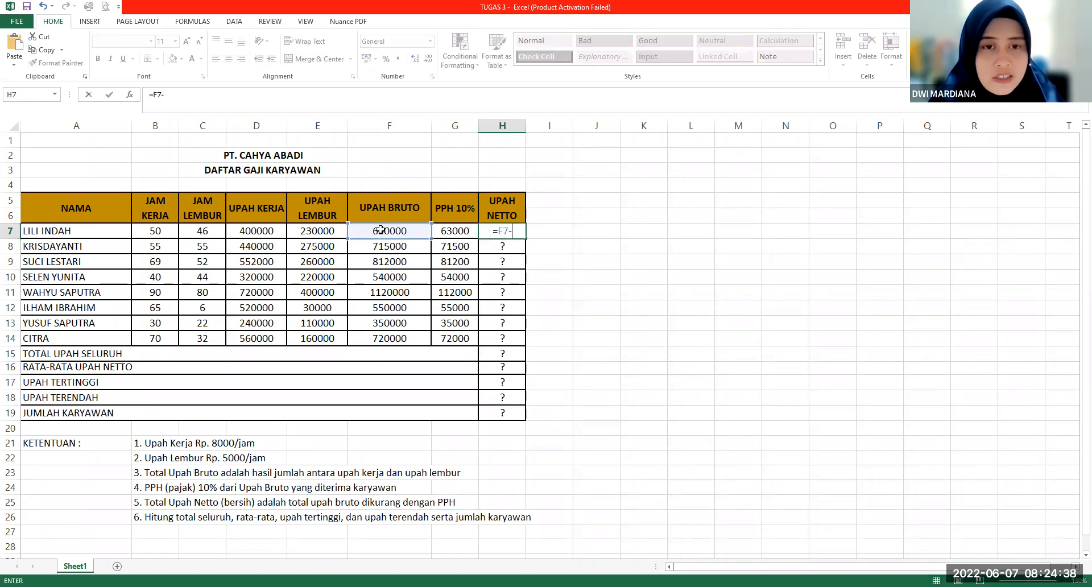
left_click(452, 230)
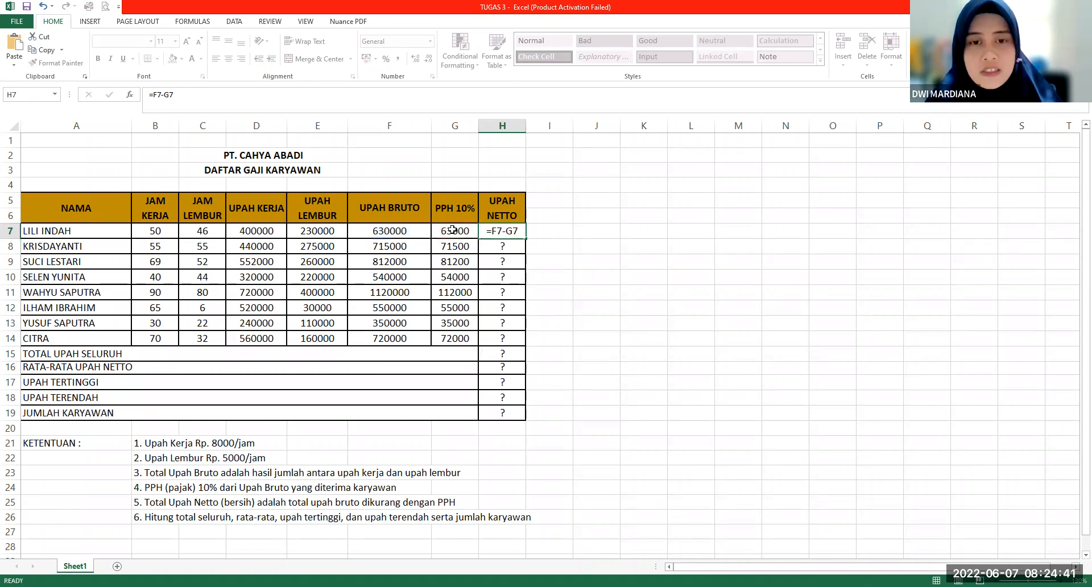
key("Return")
- Fill the UPAH NETTO formula from H7 down to H14 and check the copy in H8
left_click(515, 235)
left_click_drag(525, 238, 533, 341)
left_click(506, 244)
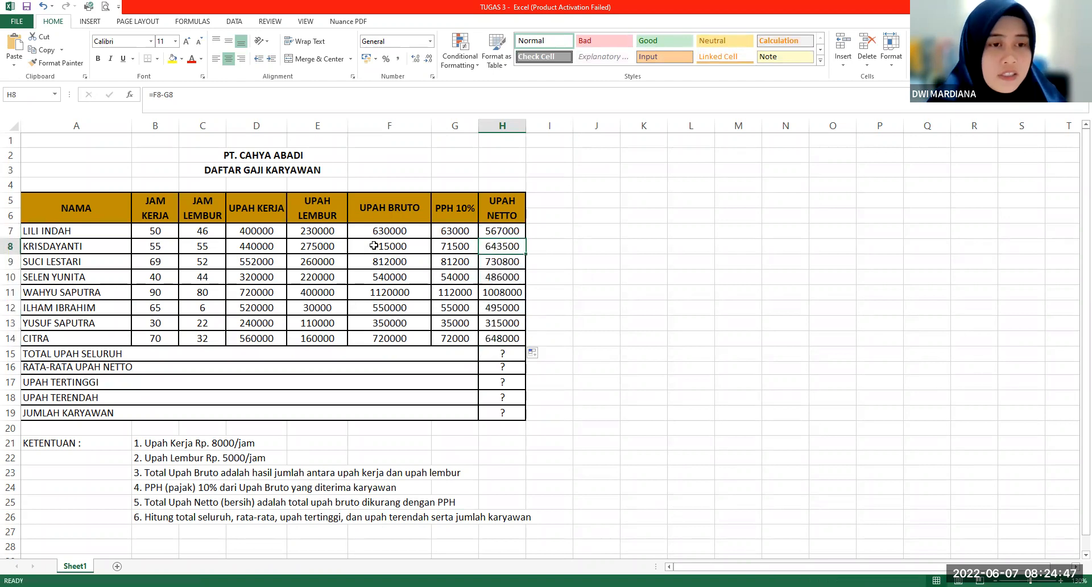
- Format the amounts in D7:H14 as Accounting with the Rp symbol and 0 decimal places
left_click_drag(270, 231, 482, 333)
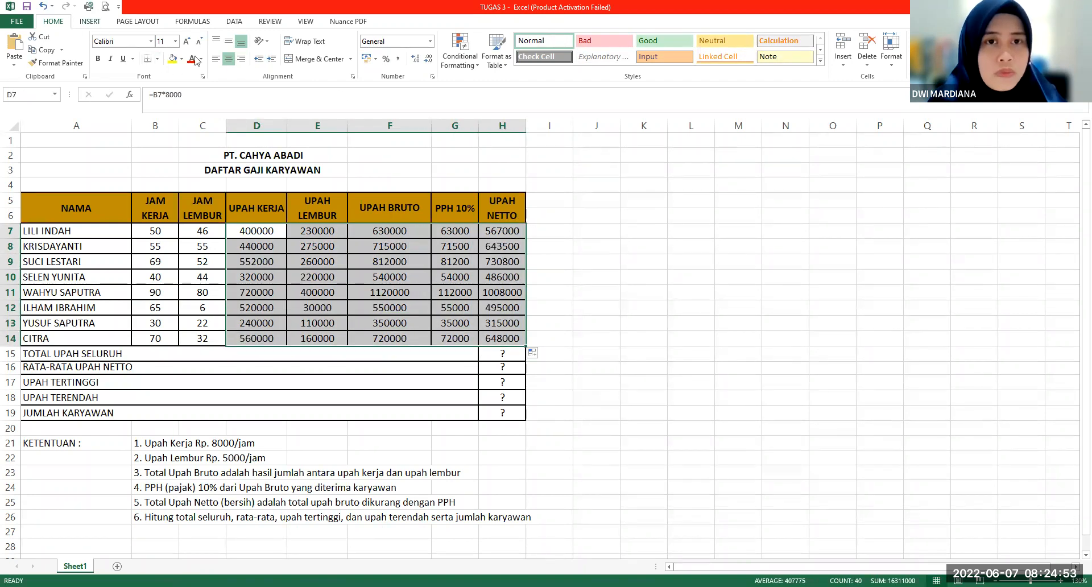
left_click(431, 41)
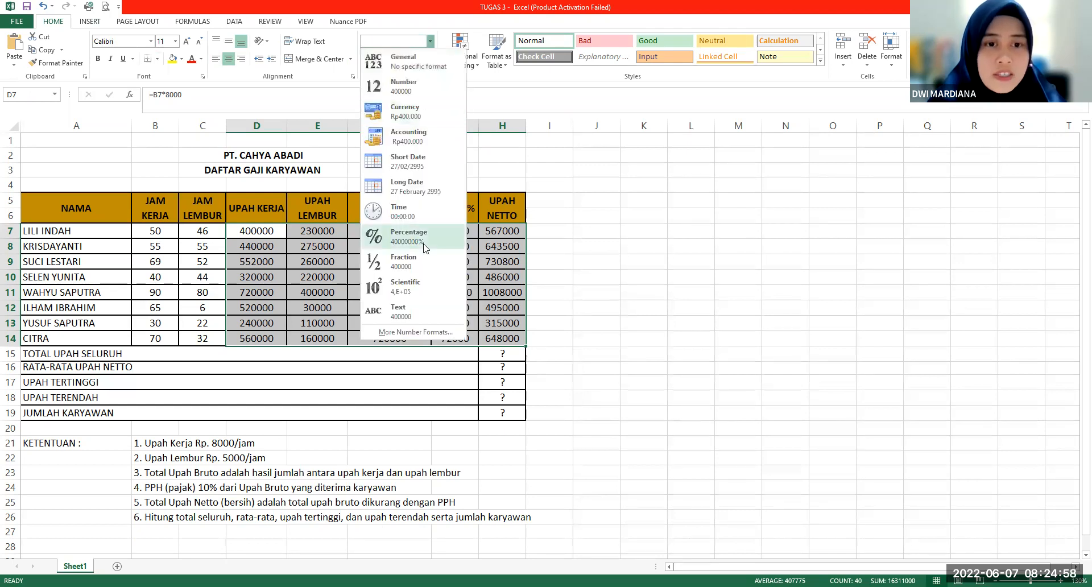
left_click(414, 332)
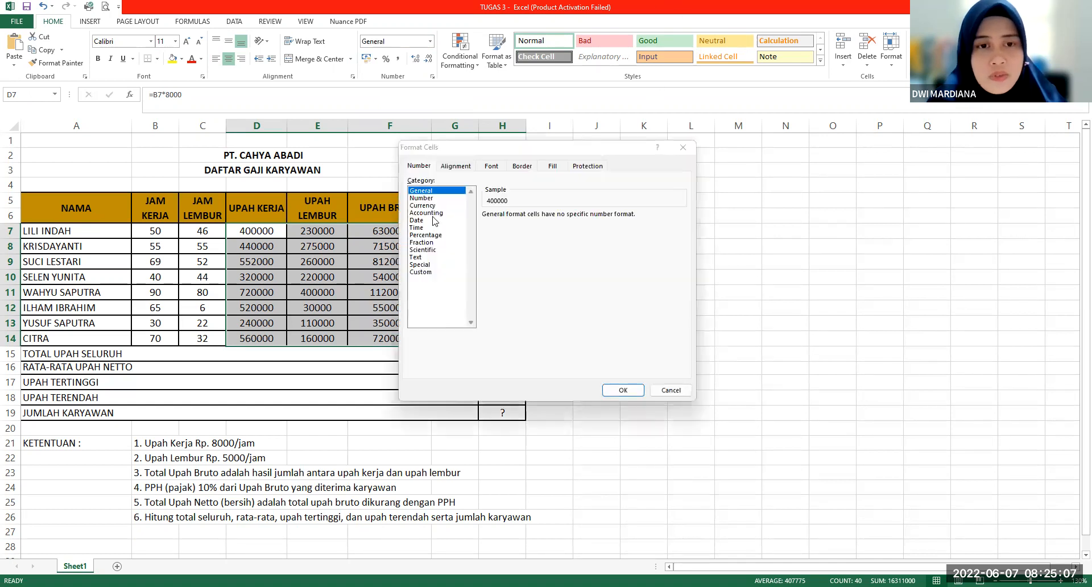
left_click(440, 216)
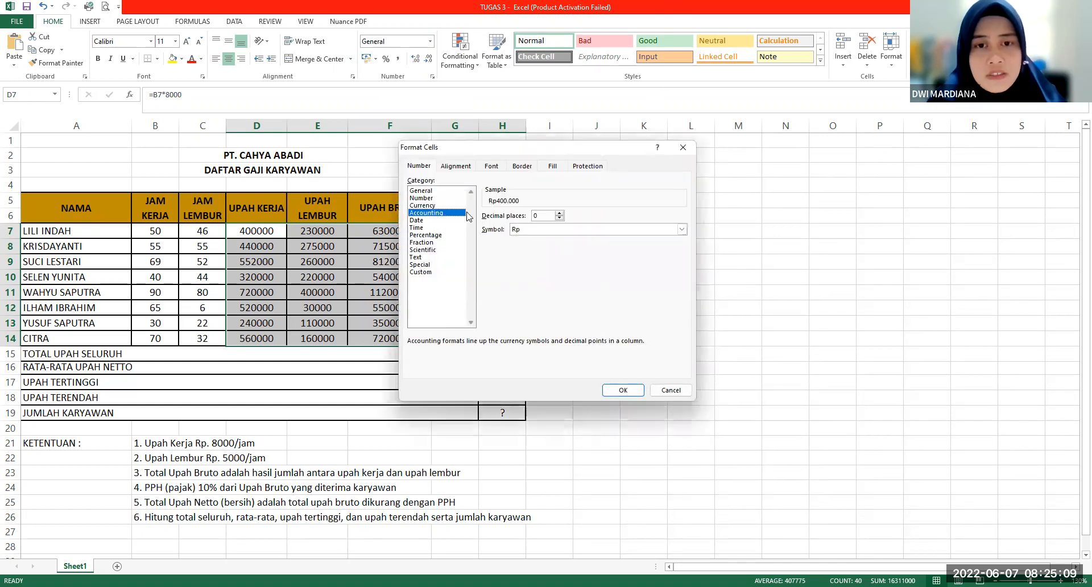
left_click(624, 389)
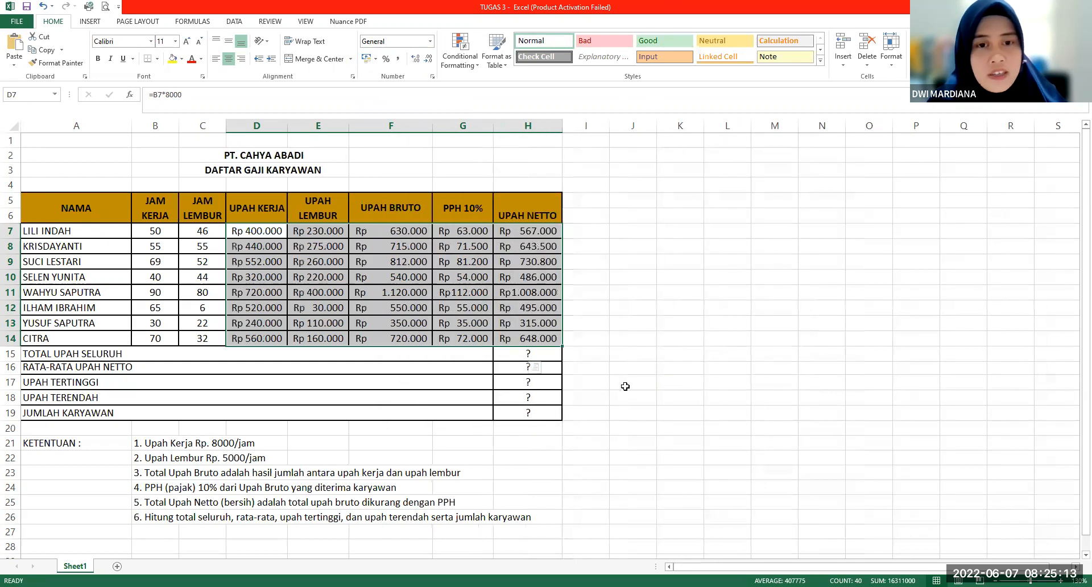
- Review the formulas in row 7 from UPAH KERJA through UPAH NETTO
left_click(463, 261)
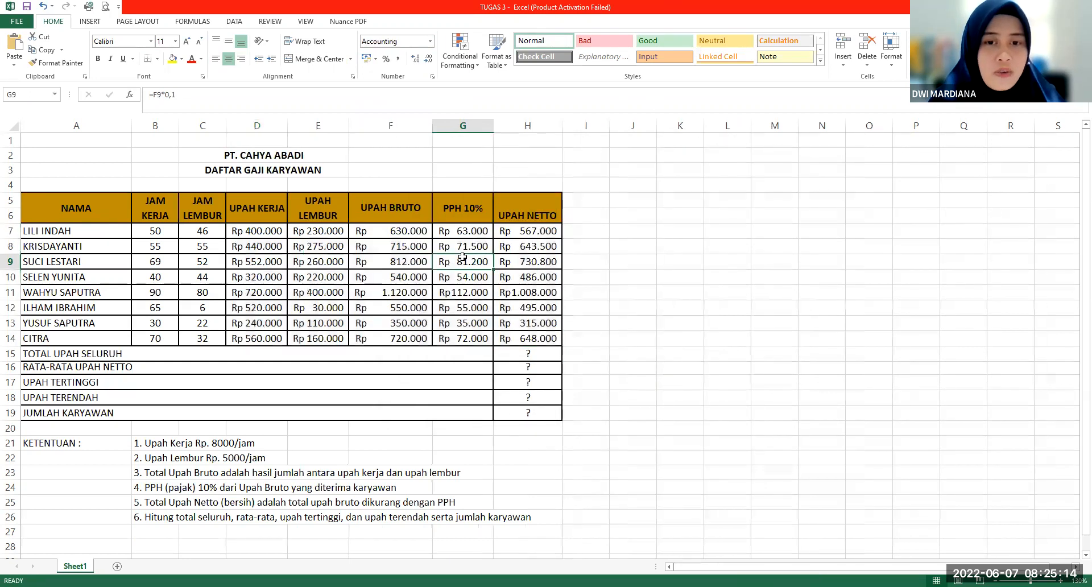
left_click(263, 232)
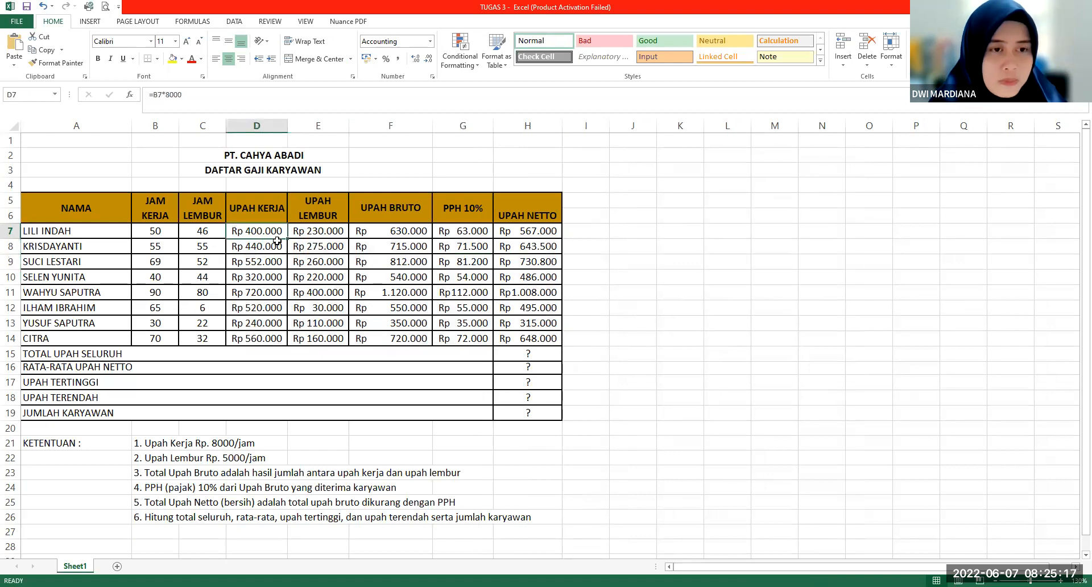
left_click(331, 229)
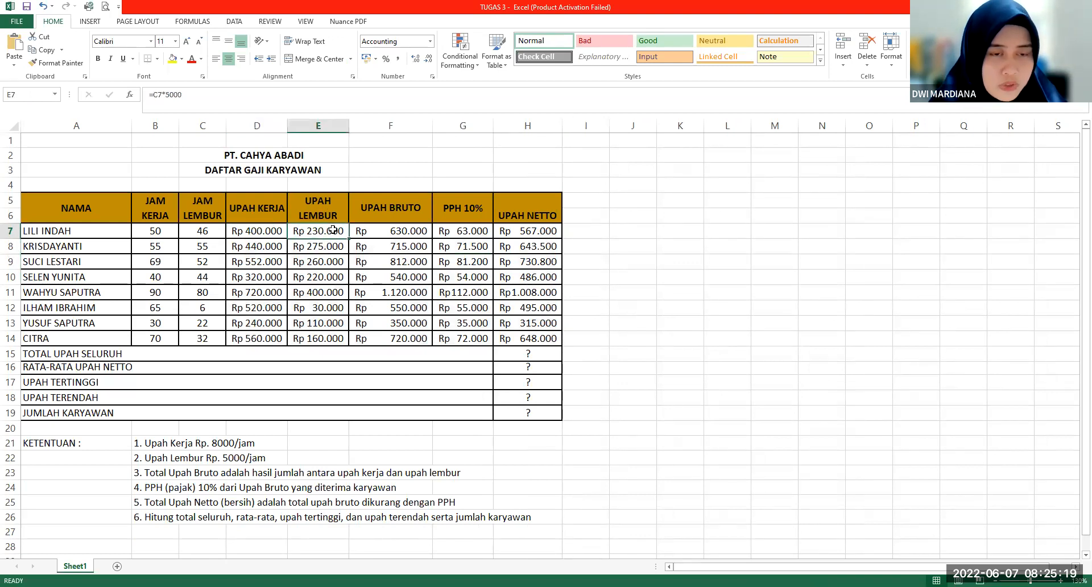
left_click(420, 231)
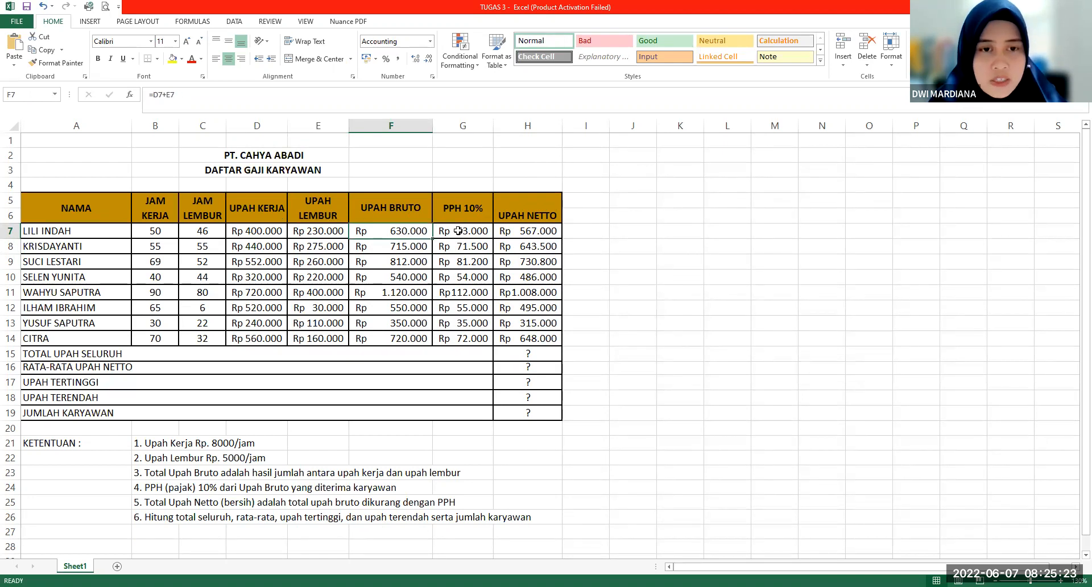
left_click(467, 231)
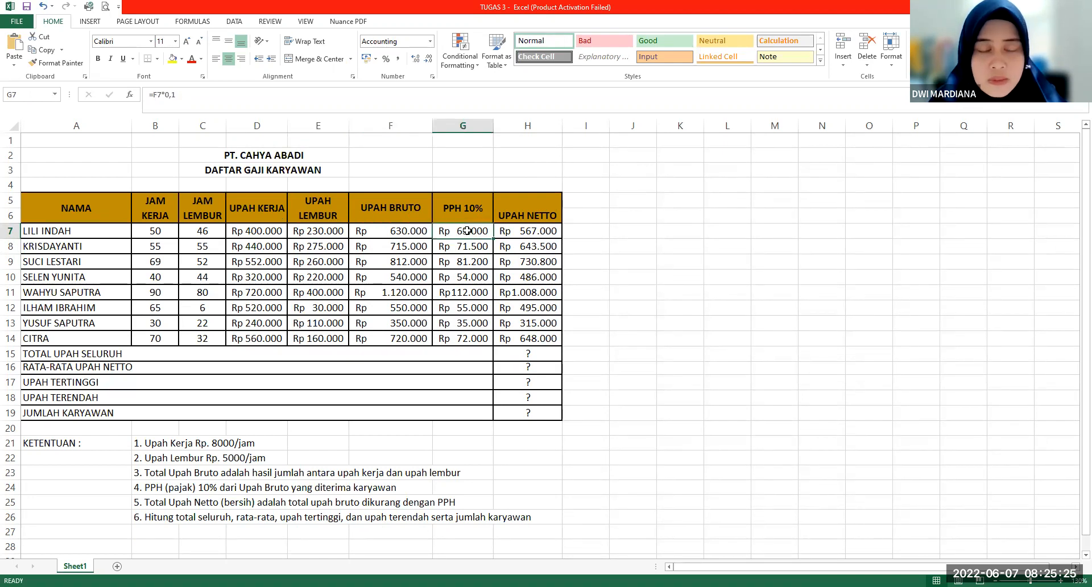
left_click(536, 230)
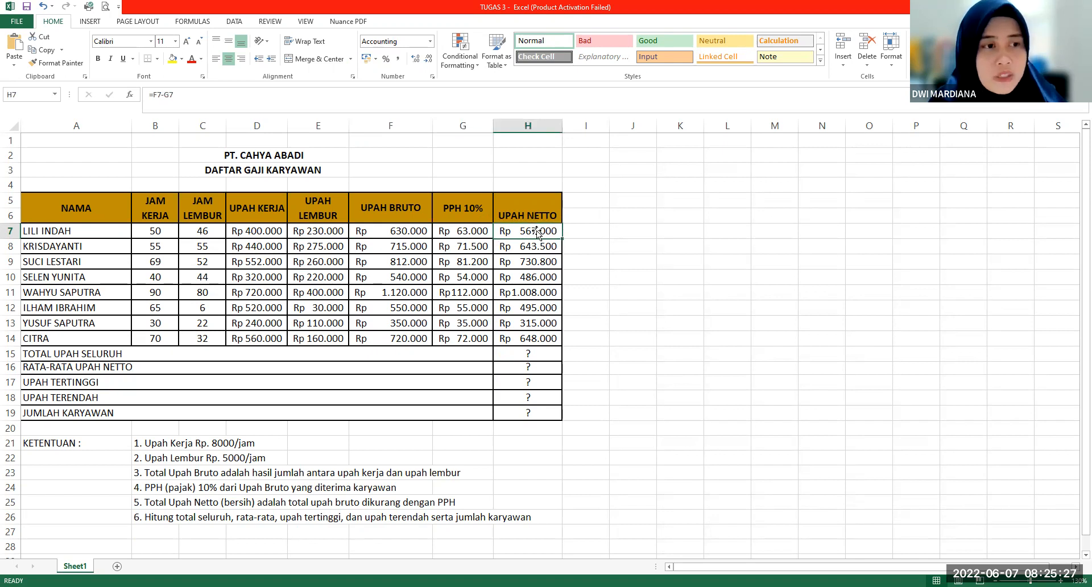
left_click(97, 242)
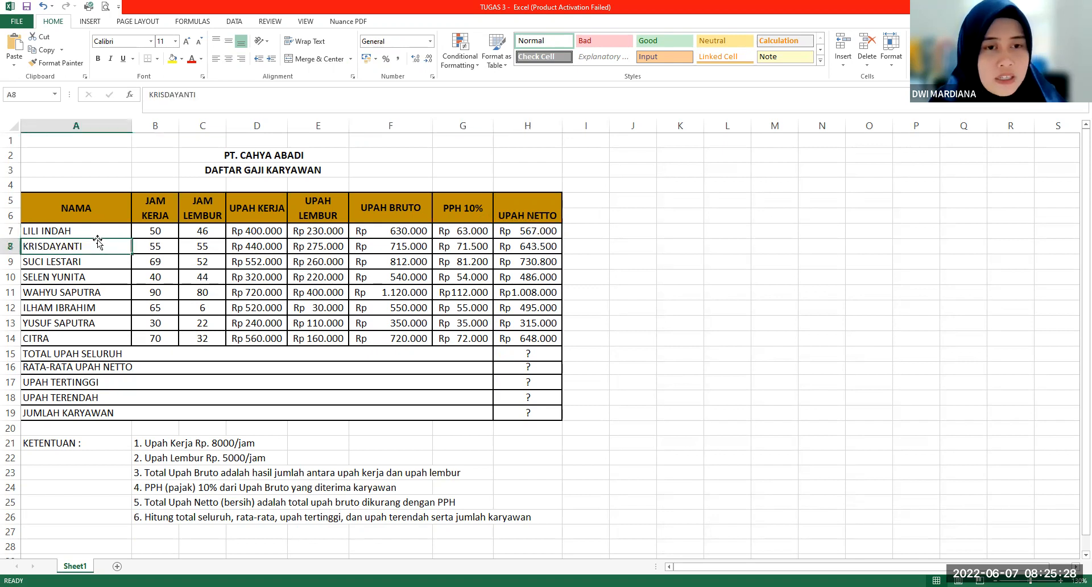
left_click(545, 231)
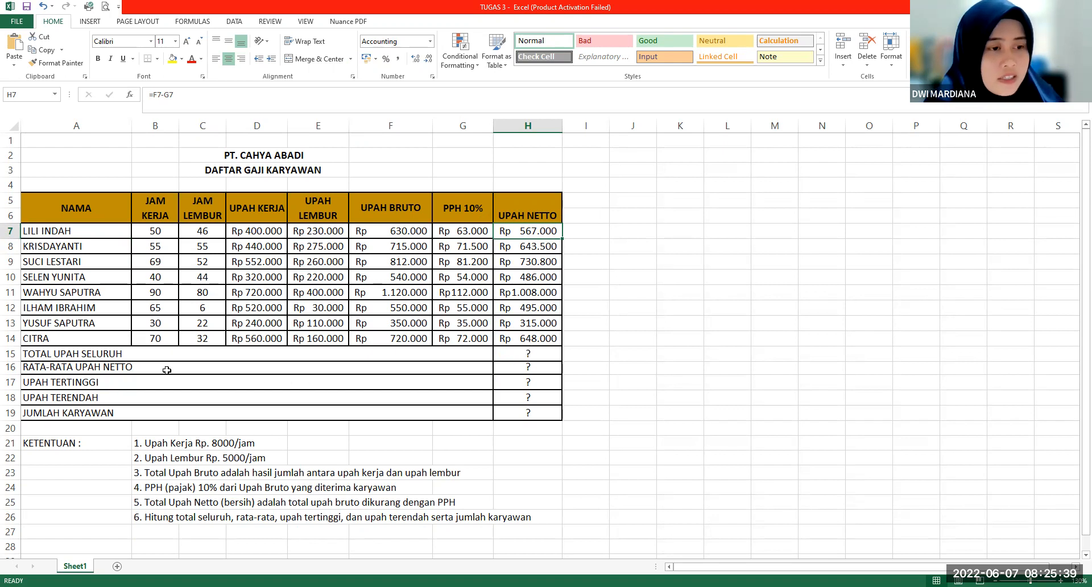
- Calculate TOTAL UPAH SELURUH in H15 with the formula =SUM(H7:H14) and check the entered formula
left_click(122, 357)
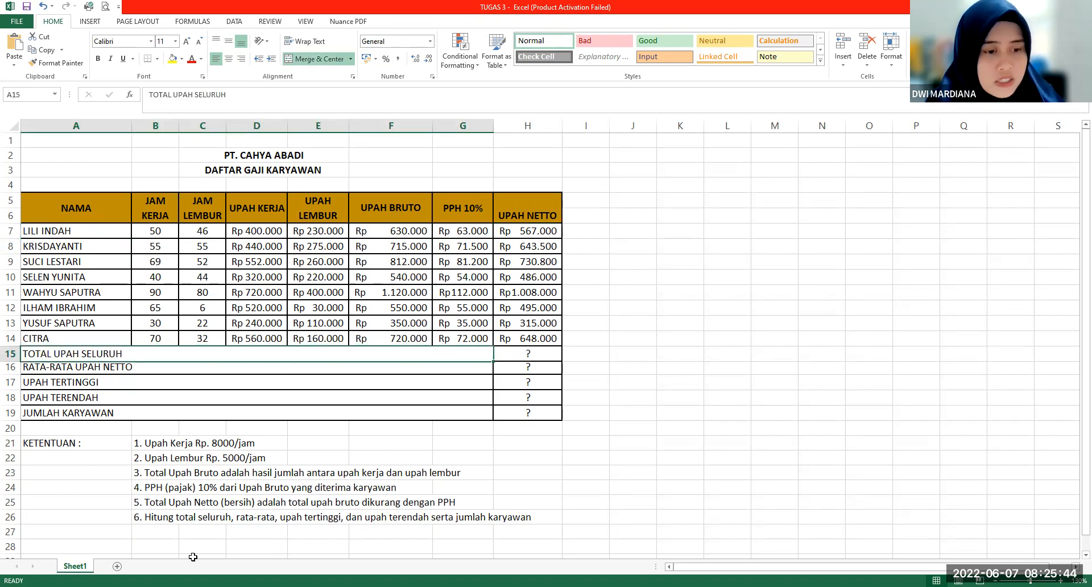
left_click(509, 355)
type("=")
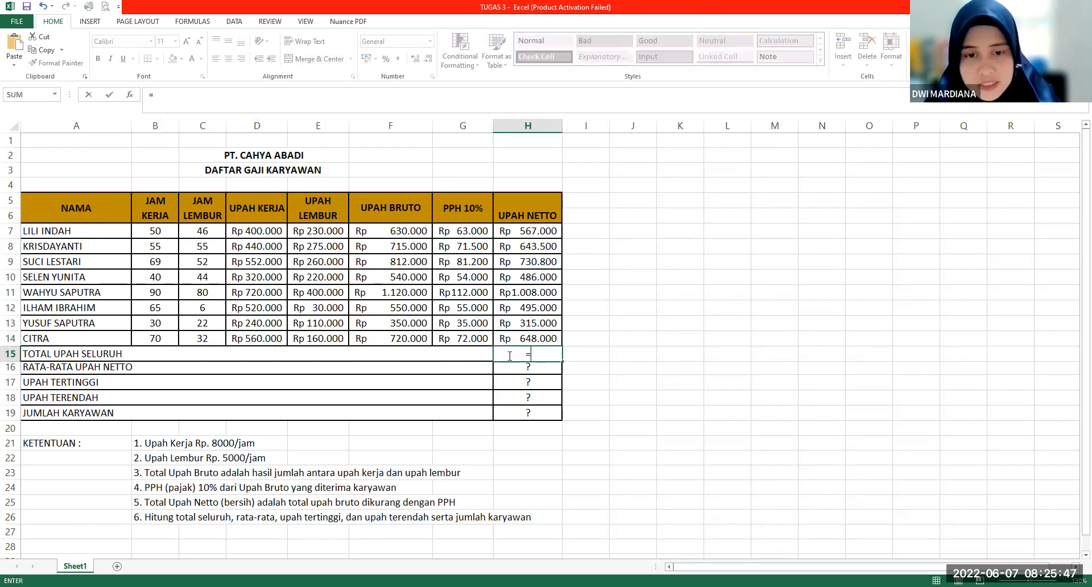
type("s")
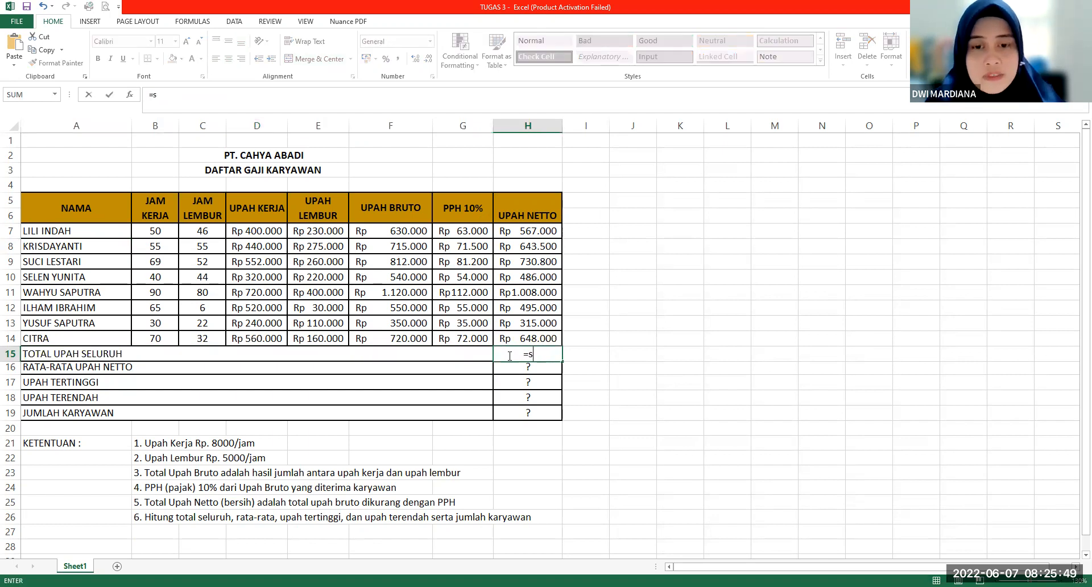
type("um")
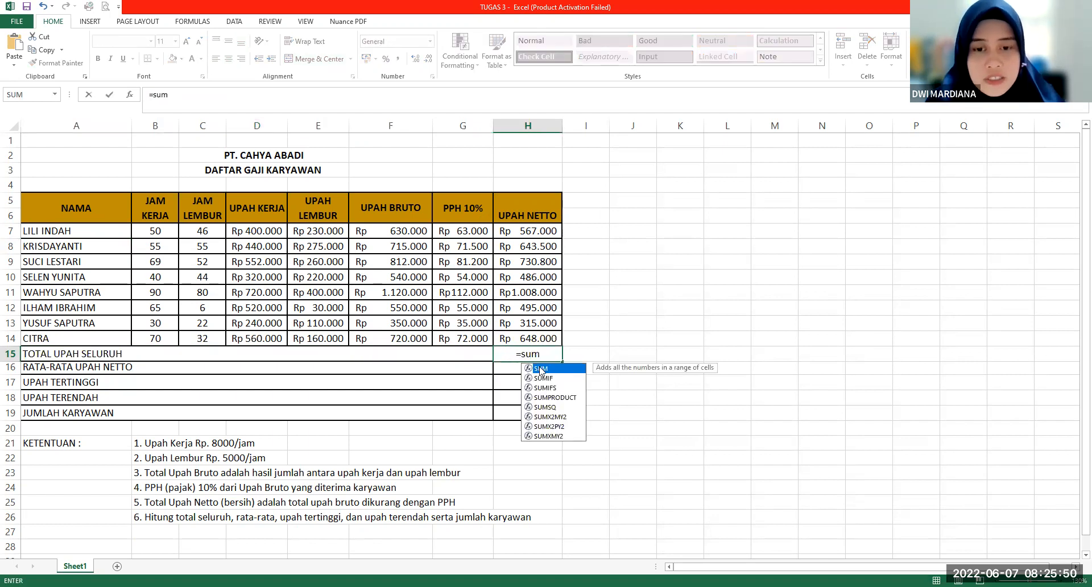
key("Tab")
left_click(533, 229)
left_click_drag(537, 335, 538, 332)
type(")")
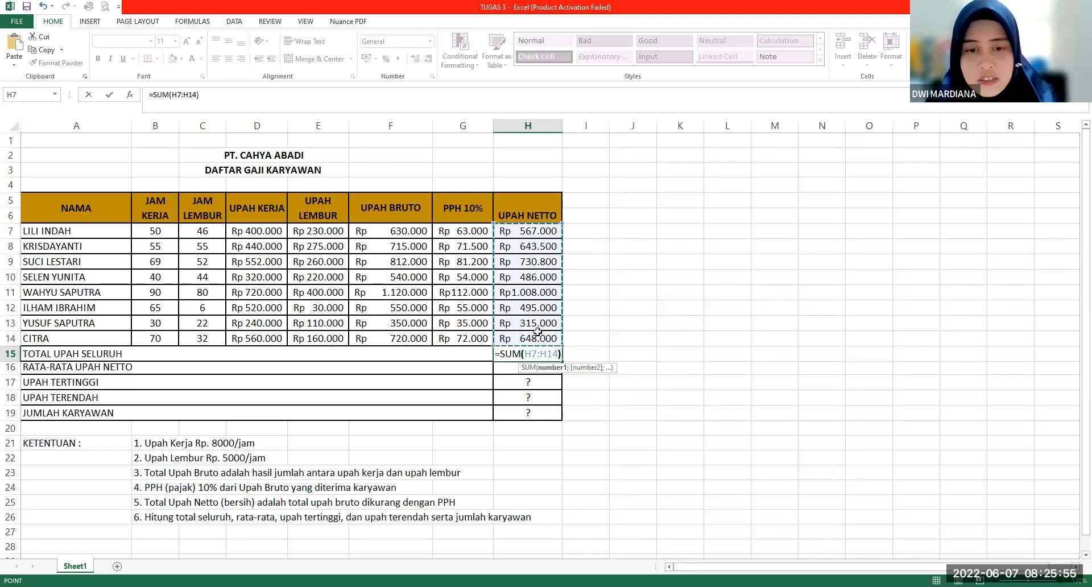
key("Return")
left_click(530, 353)
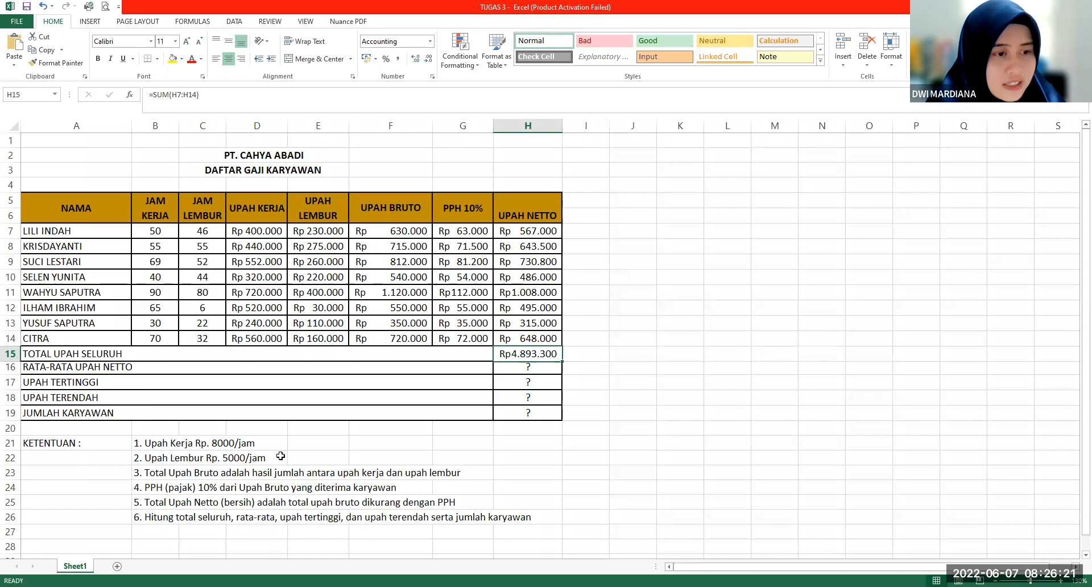
- Calculate RATA-RATA UPAH NETTO in H16 with the formula =AVERAGE(H7:H14)
left_click(188, 369)
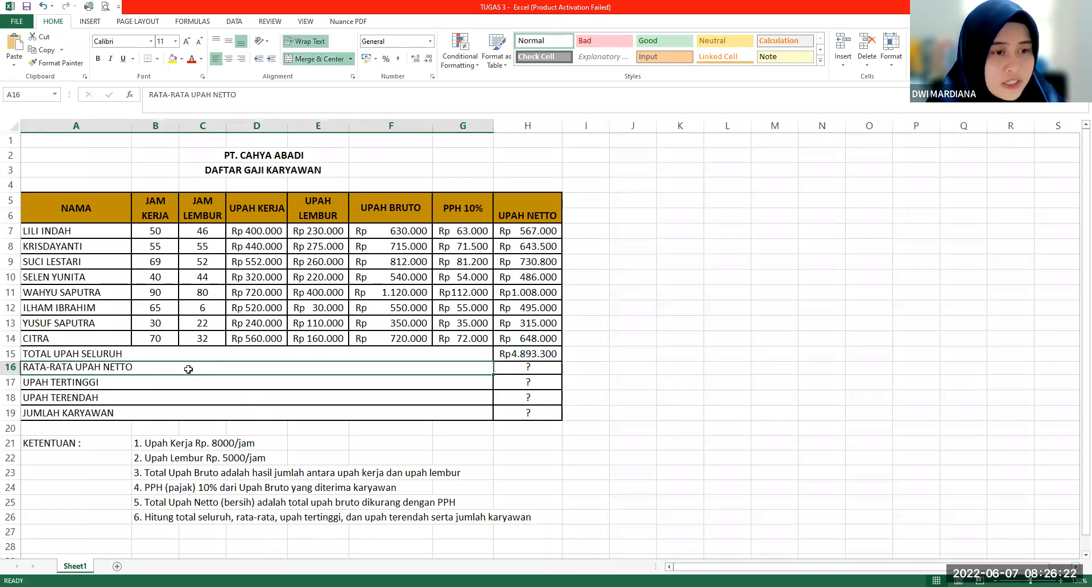
left_click(529, 370)
type("=")
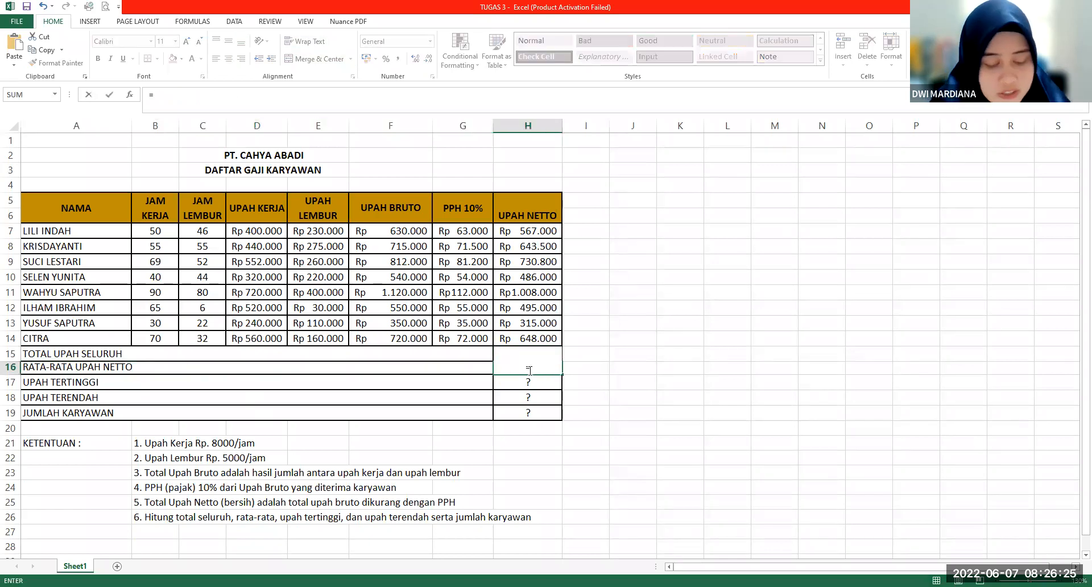
type("abe")
key("BackSpace")
key("BackSpace")
type("v")
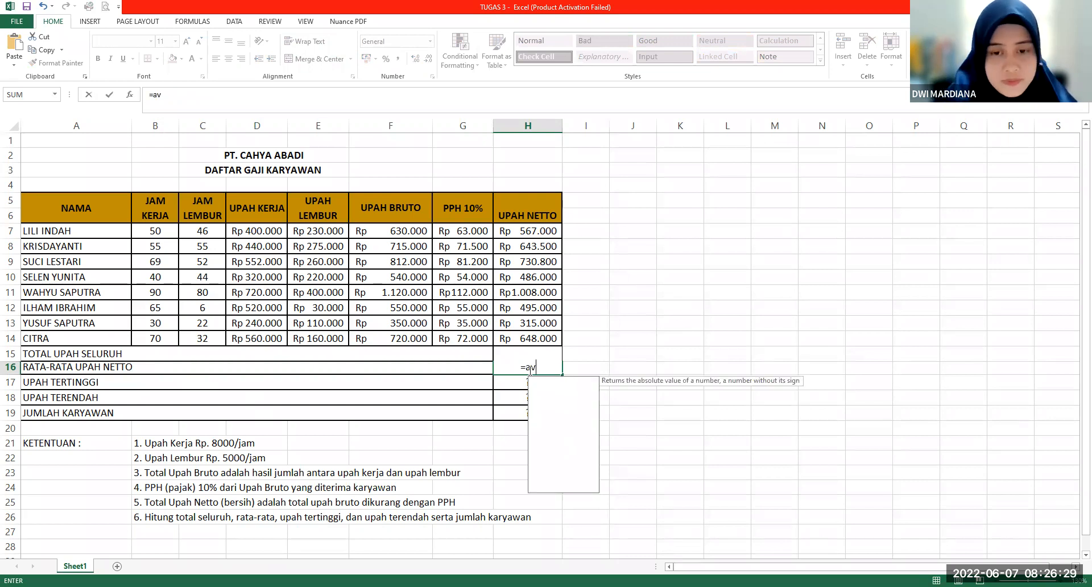
type("era")
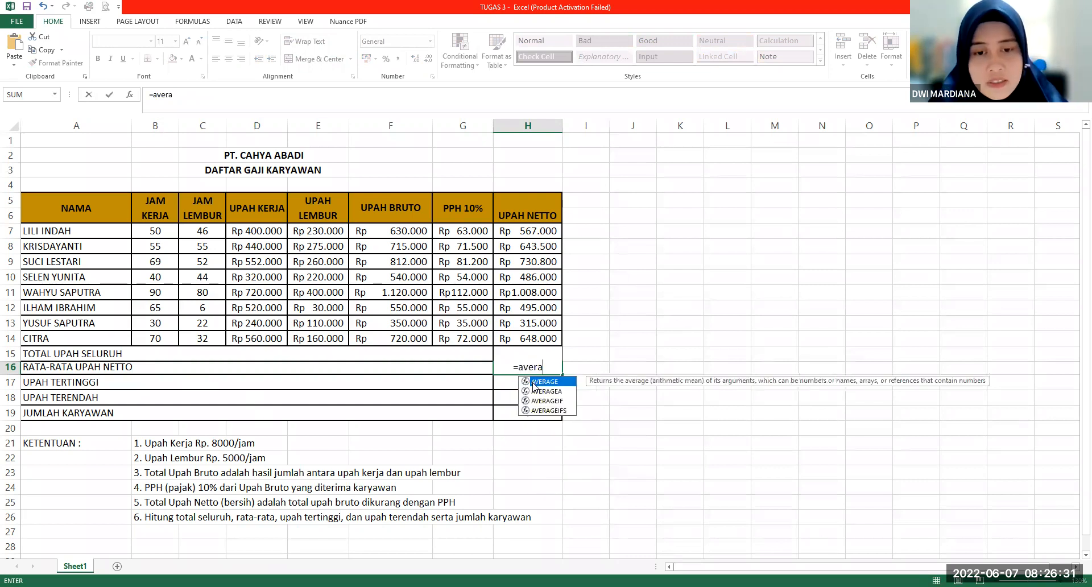
double_click(540, 381)
left_click(549, 232)
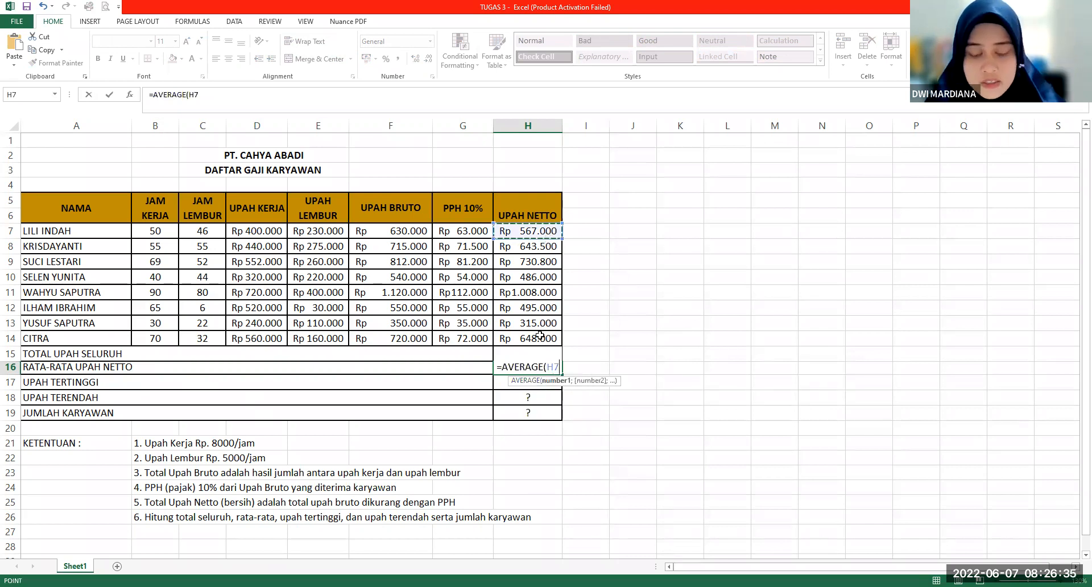
left_click(539, 335, "shift")
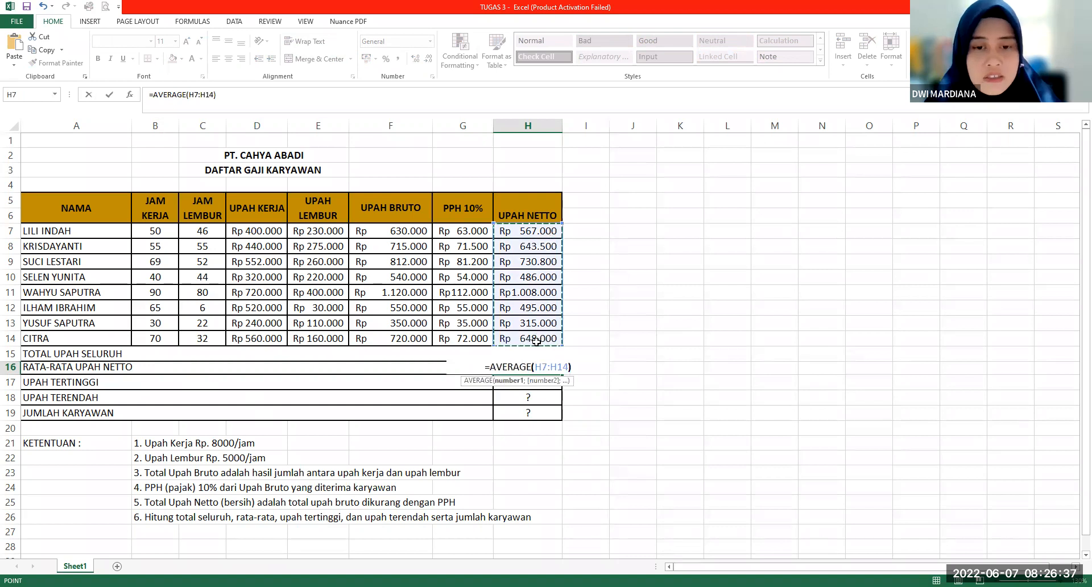
key("Return")
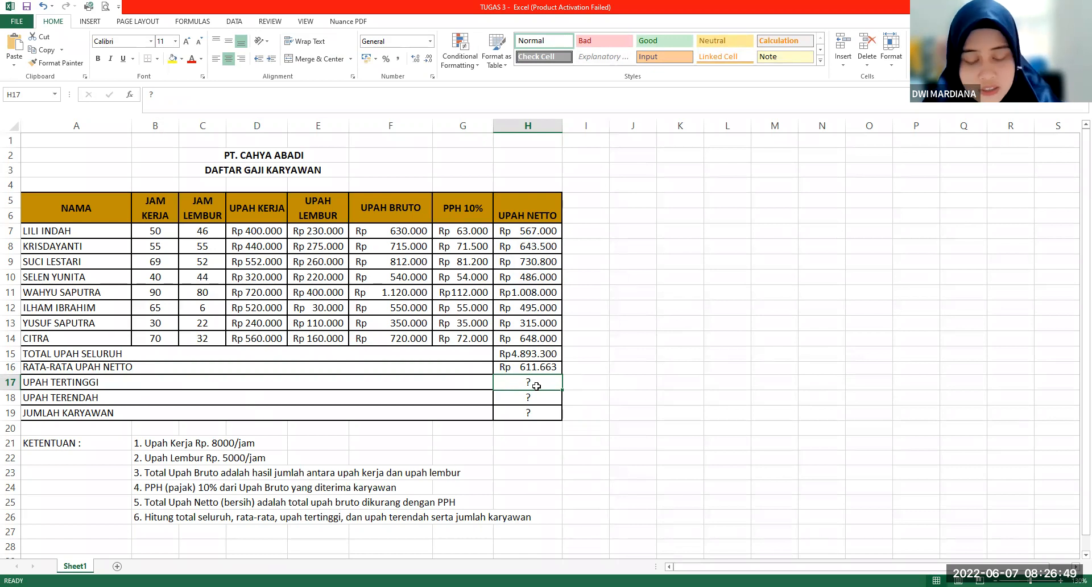
- Calculate UPAH TERTINGGI in H17 with the MAX function over H7:H14 and compare it with the employee in row 11
type("=")
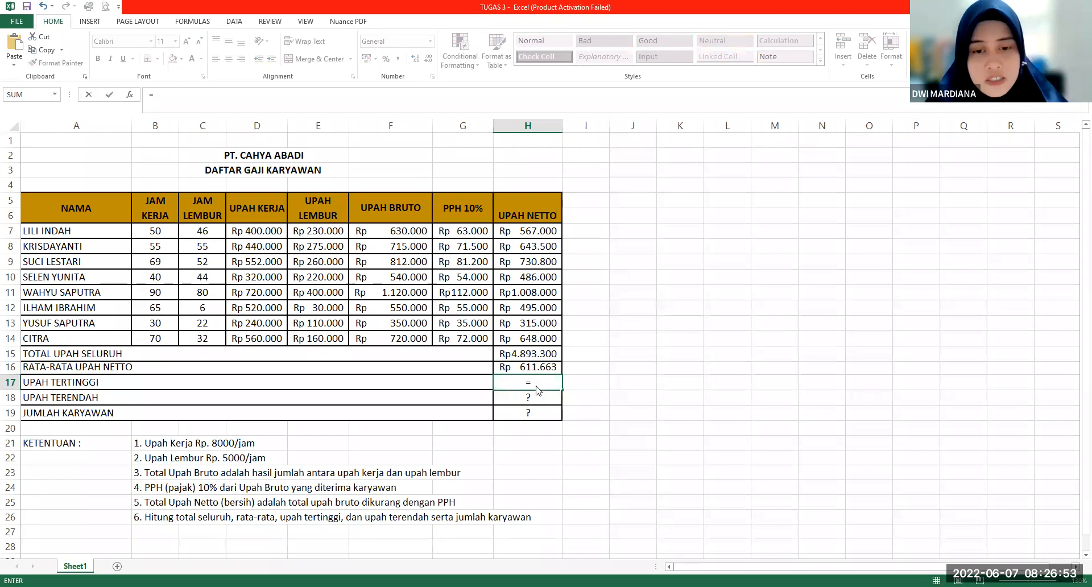
type("max")
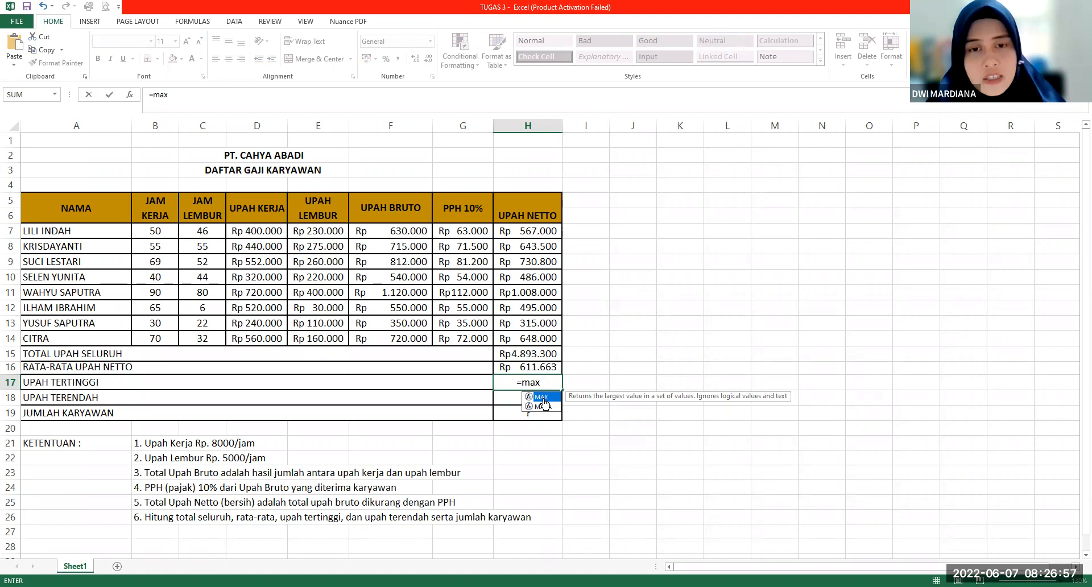
double_click(541, 396)
left_click(527, 233)
left_click_drag(527, 335, 527, 339)
type(")")
key("Return")
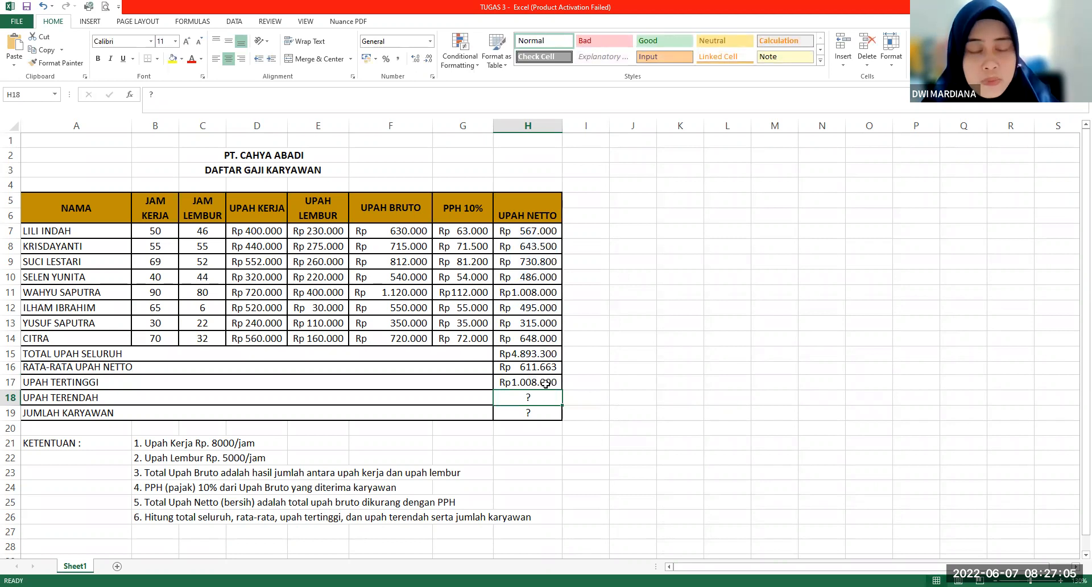
left_click_drag(103, 293, 516, 294)
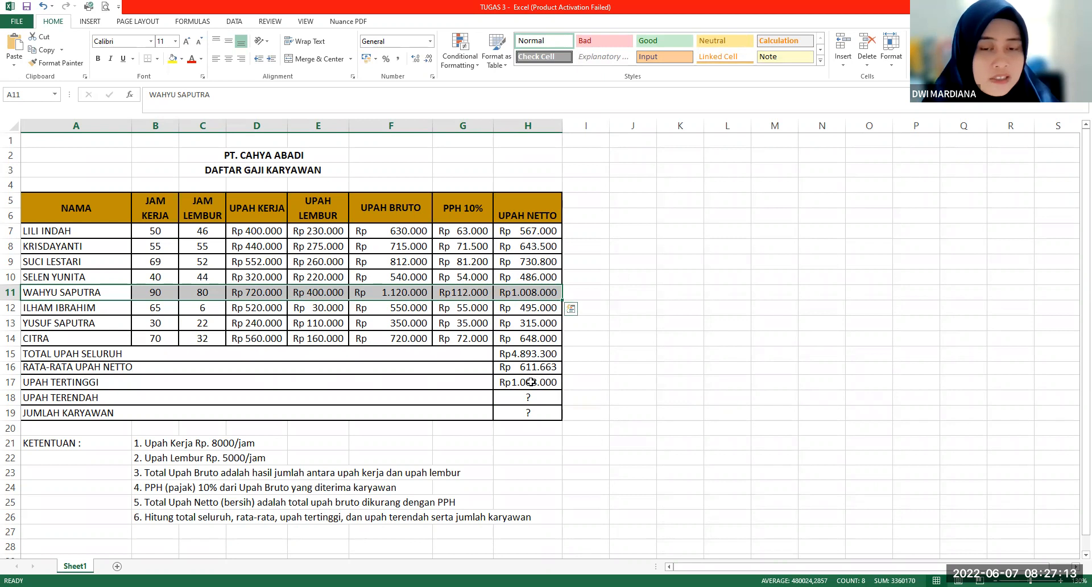
- Calculate UPAH TERENDAH in H18 with the formula =MIN(H7:H14) and compare it with the employee in row 13
left_click(525, 396)
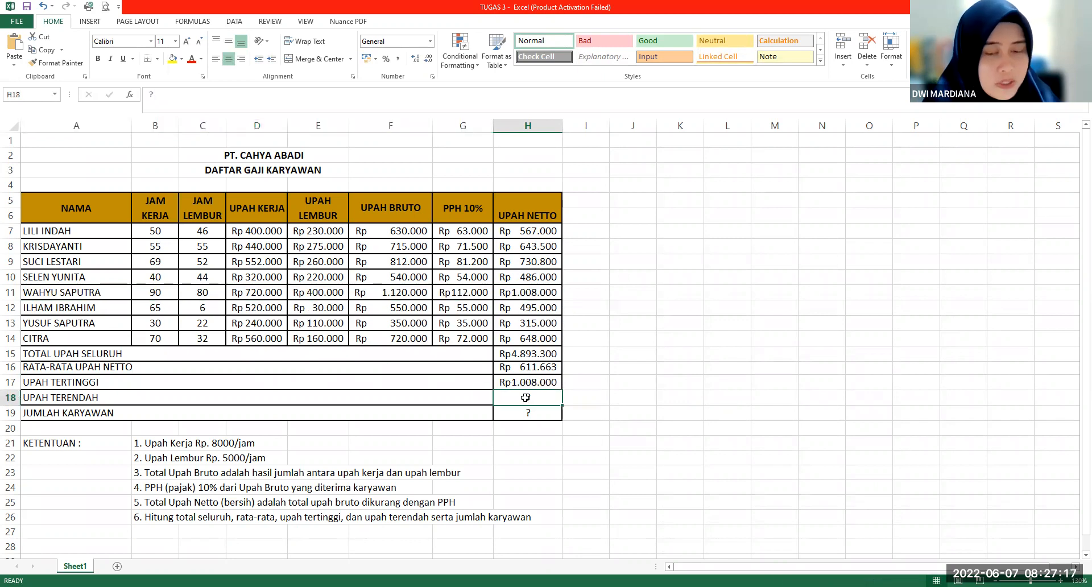
type("=")
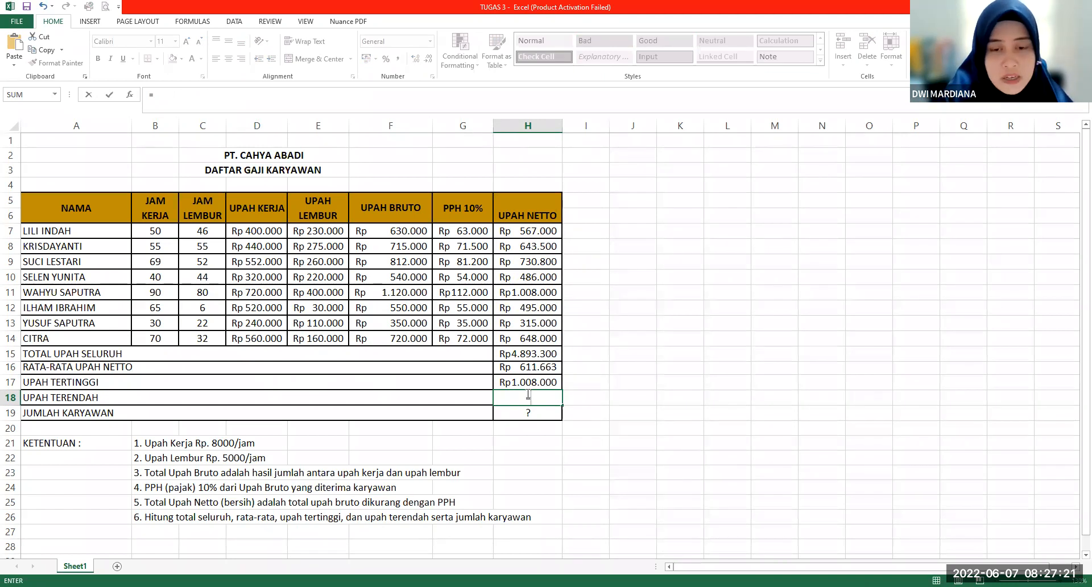
type("min")
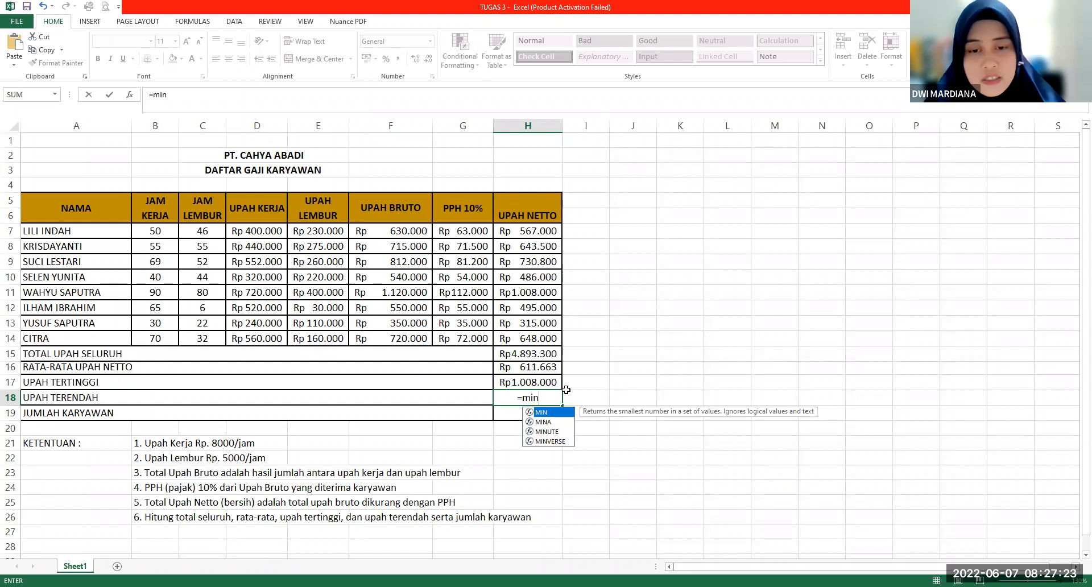
double_click(541, 412)
left_click(532, 232)
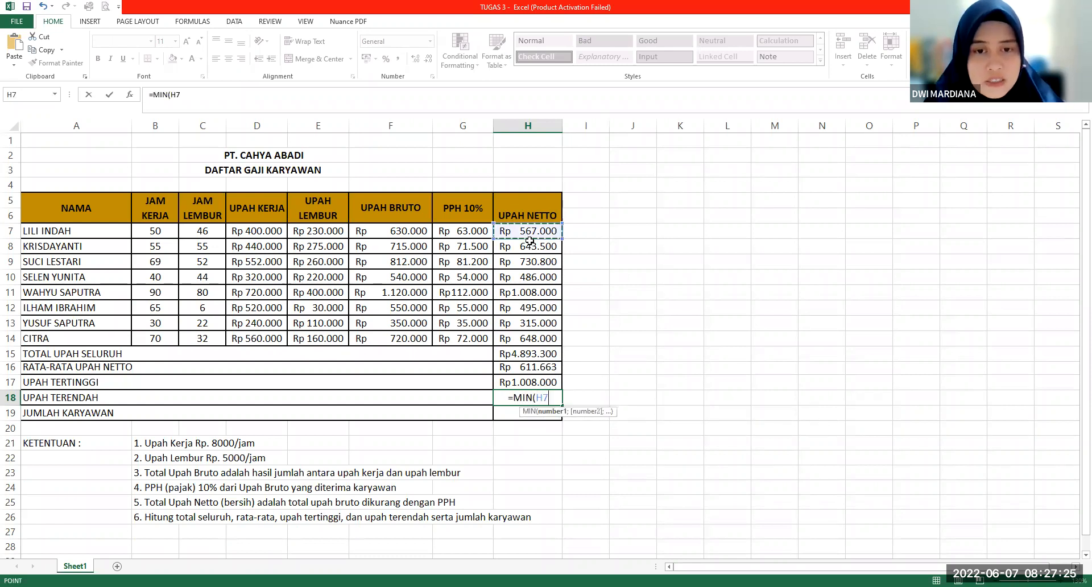
left_click_drag(536, 337, 536, 339)
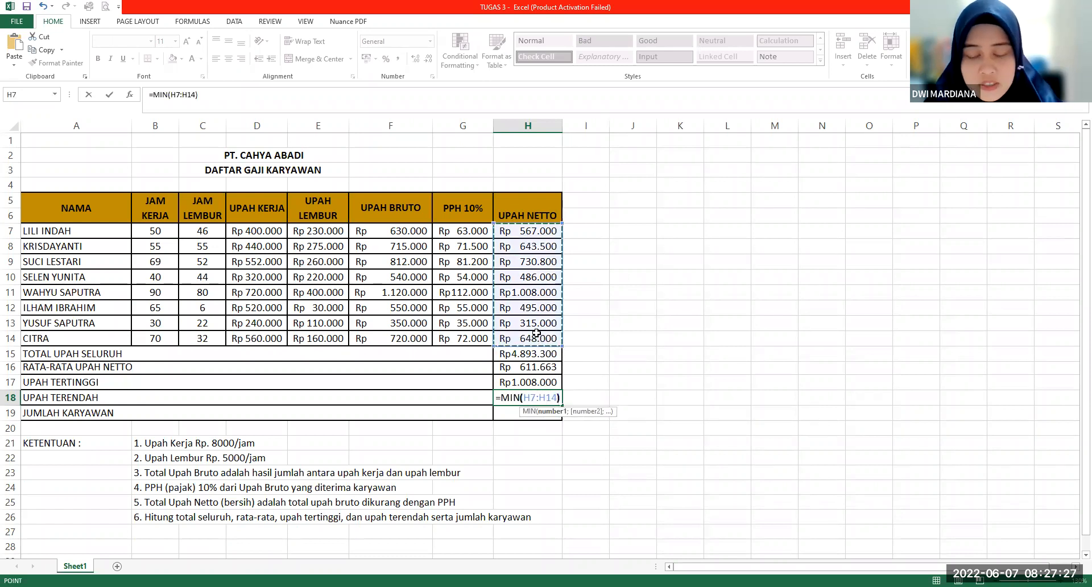
key("Return")
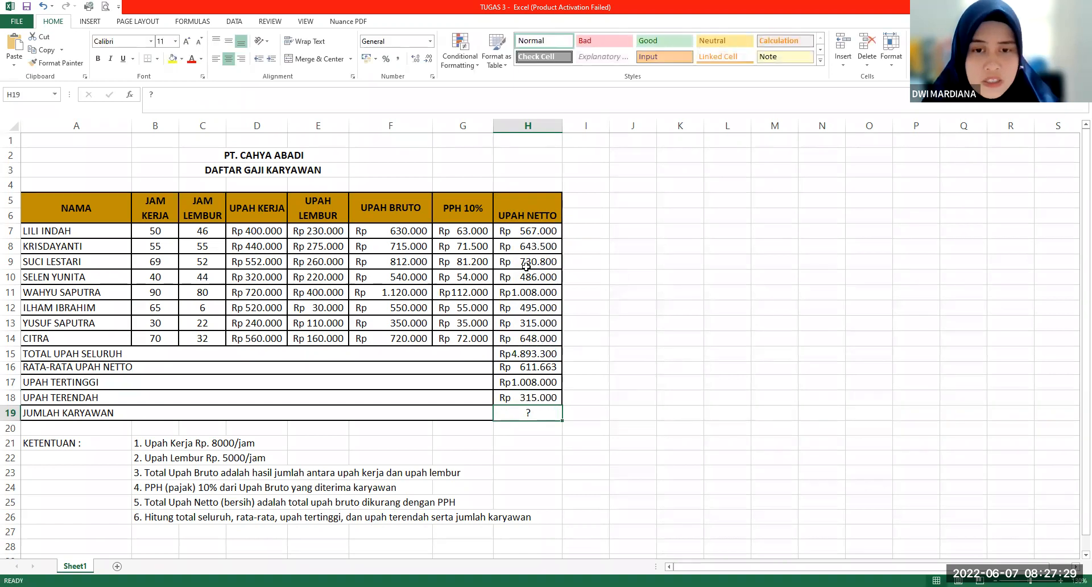
left_click_drag(98, 320, 515, 322)
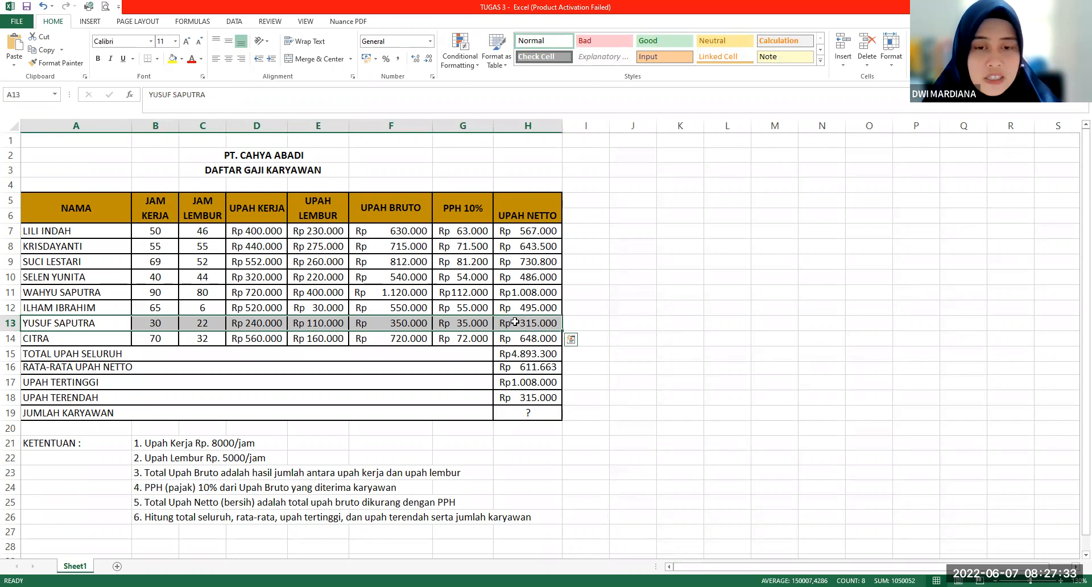
left_click(514, 397)
- Calculate JUMLAH KARYAWAN in H19 with the formula =COUNT(H7:H14) and check it against the names in A7:A14
left_click(517, 413)
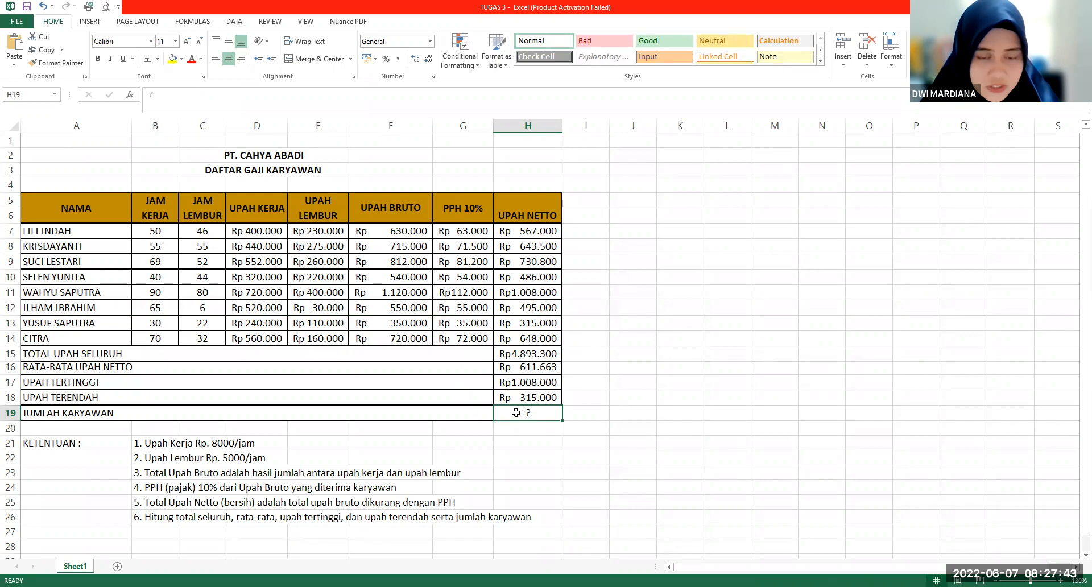
type("=")
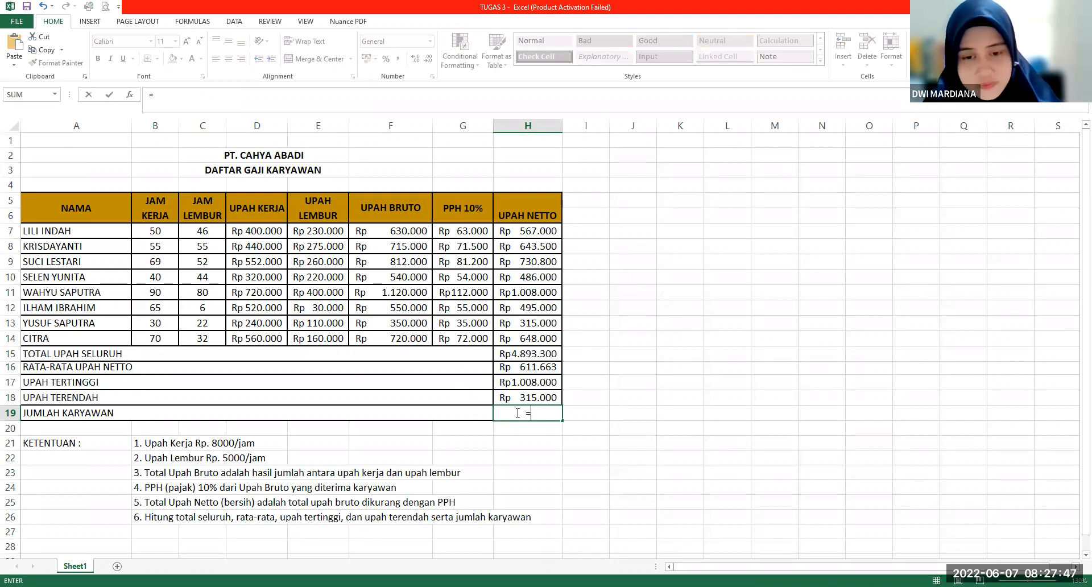
type("cou")
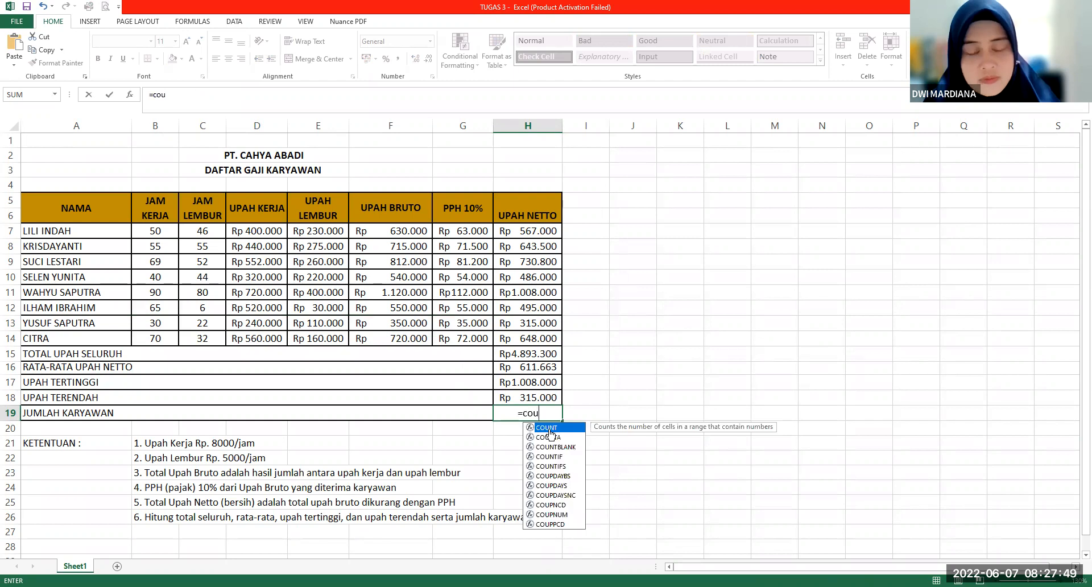
key("Tab")
left_click(530, 232)
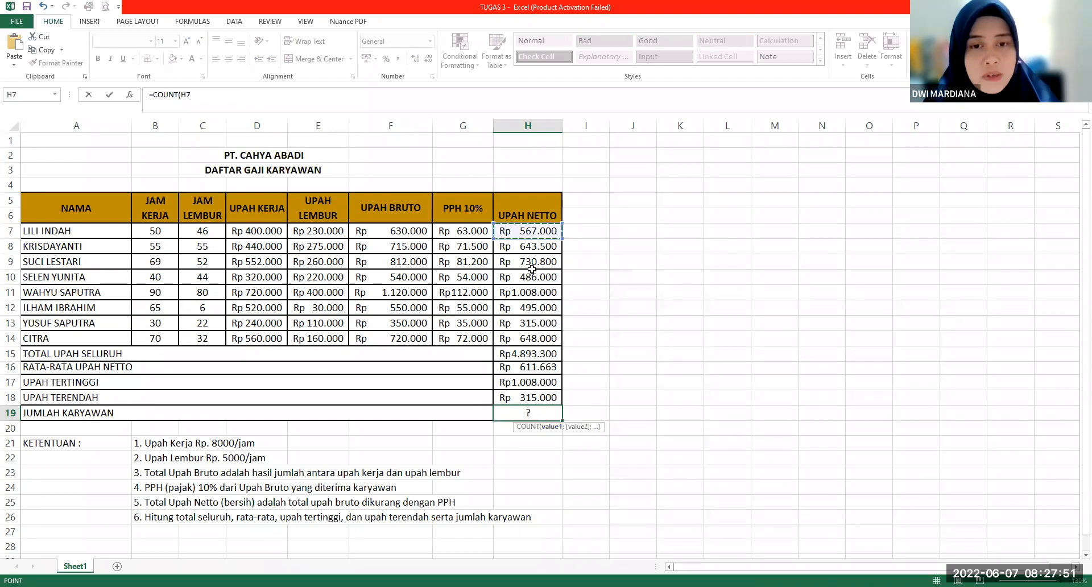
left_click(542, 335, "shift")
type(")")
key("Return")
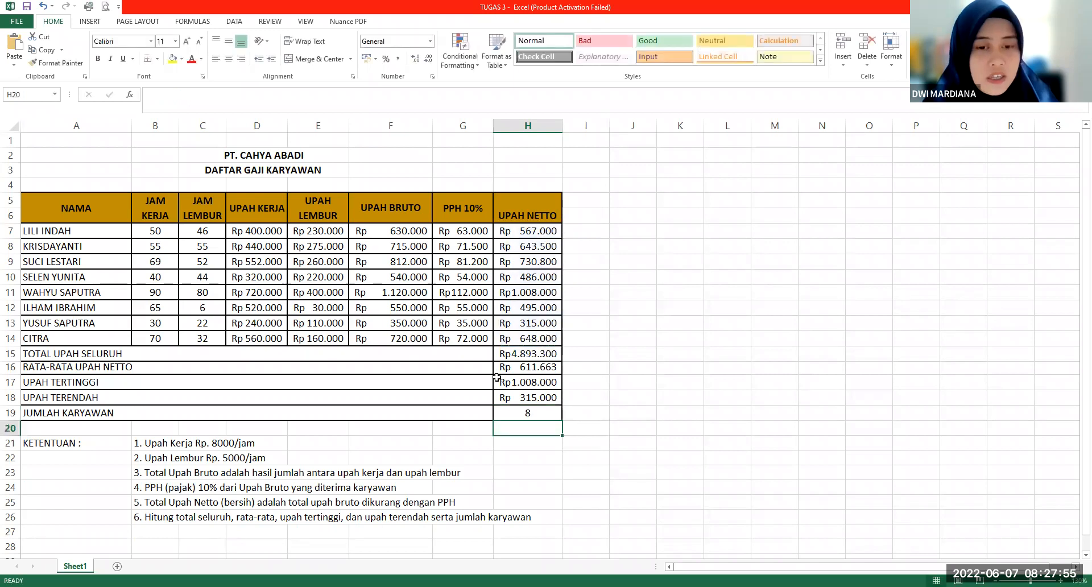
left_click(514, 408)
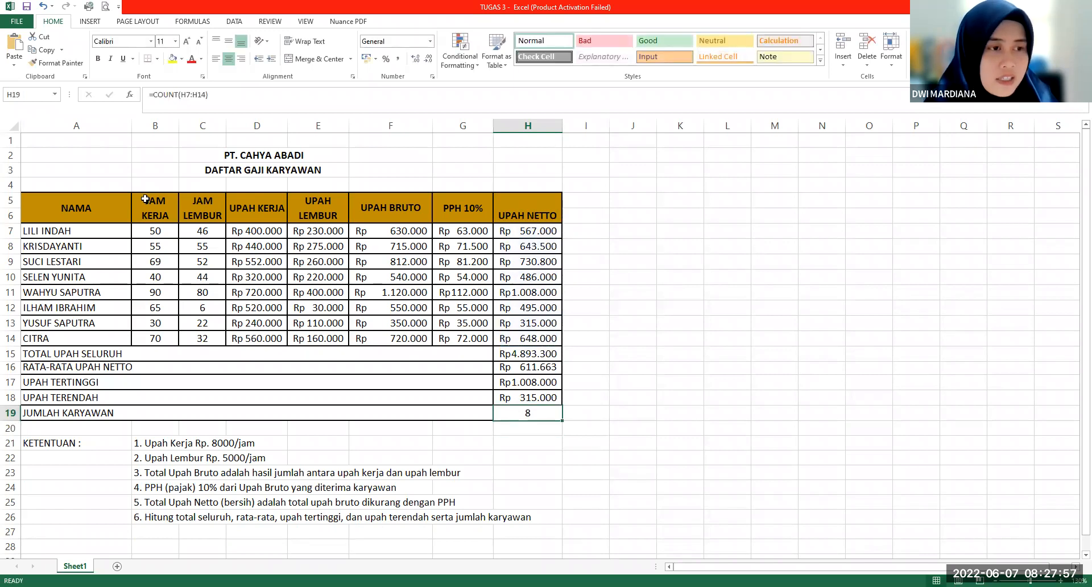
left_click_drag(50, 225, 60, 341)
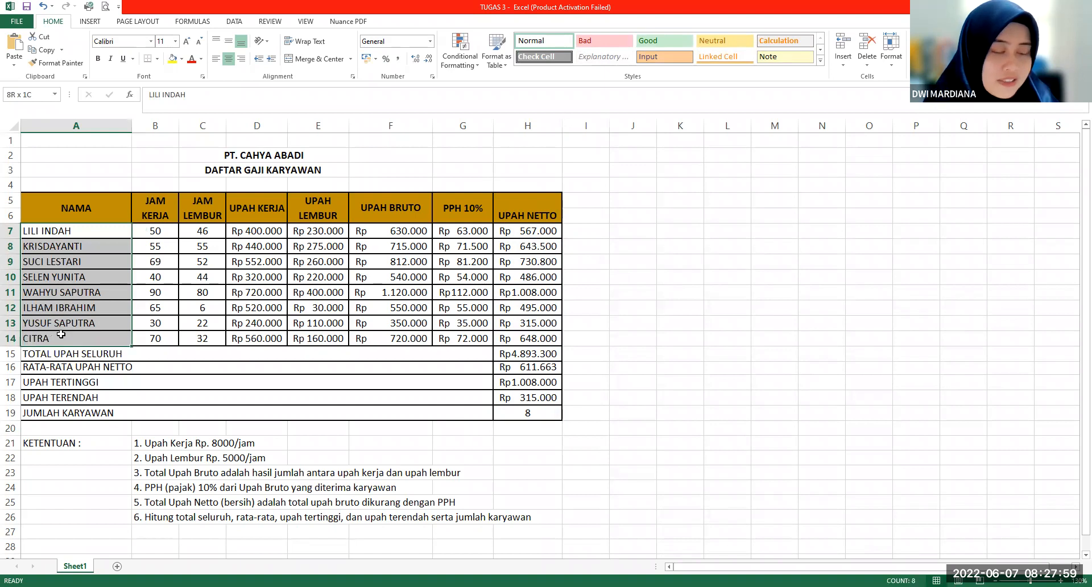
left_click(343, 340)
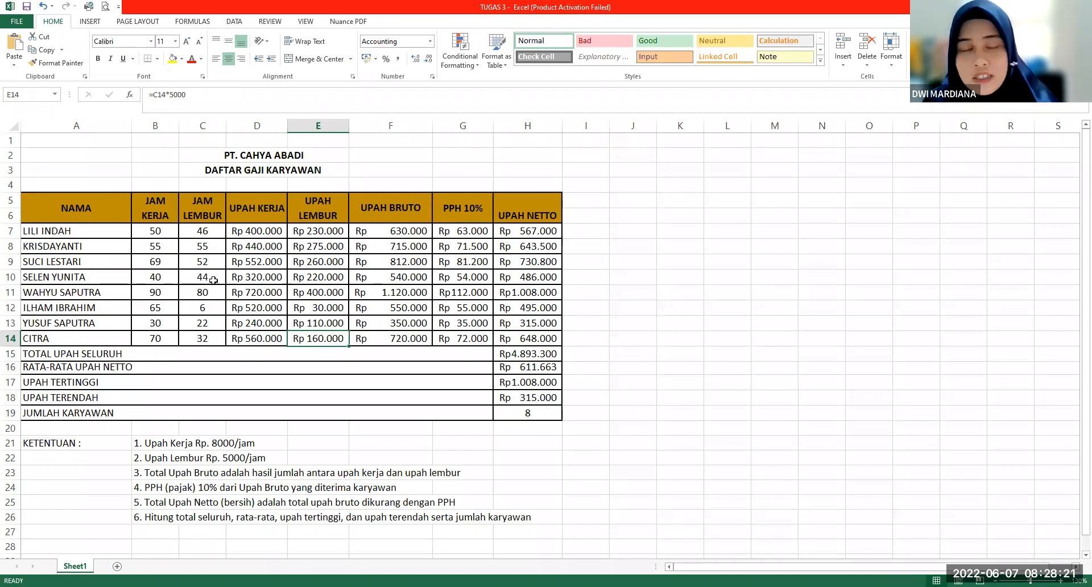
left_click_drag(668, 154, 835, 355)
left_click(632, 434)
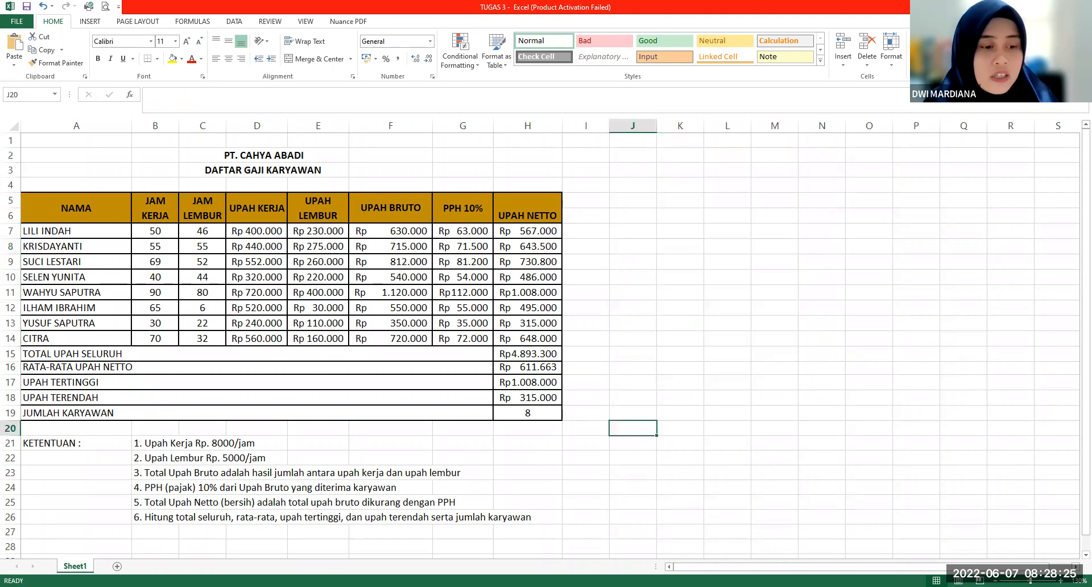
- Add a new blank worksheet after Sheet1 and return to the payroll table on Sheet1
left_click(117, 566)
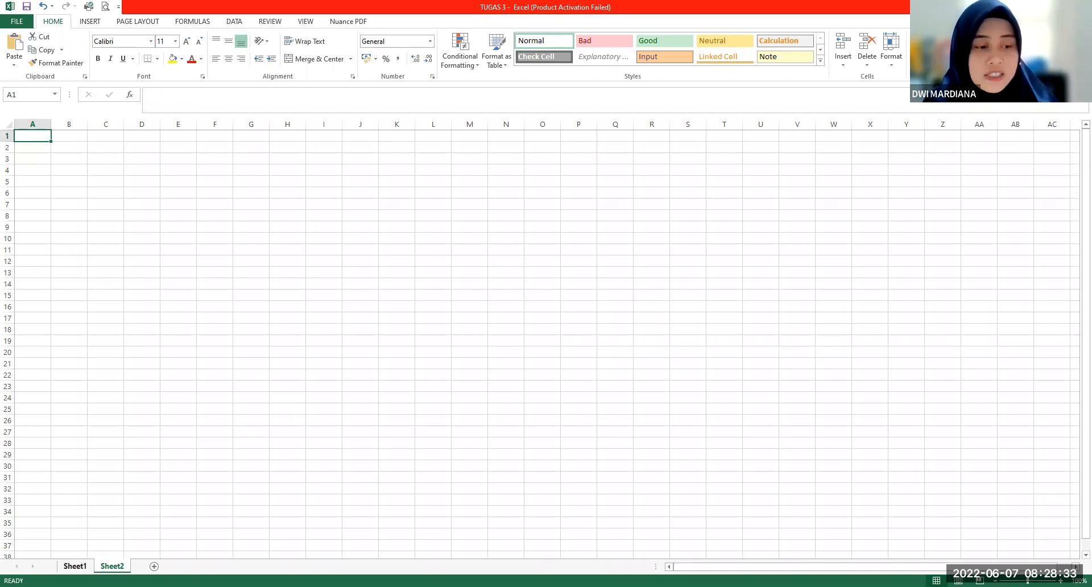
left_click(75, 565)
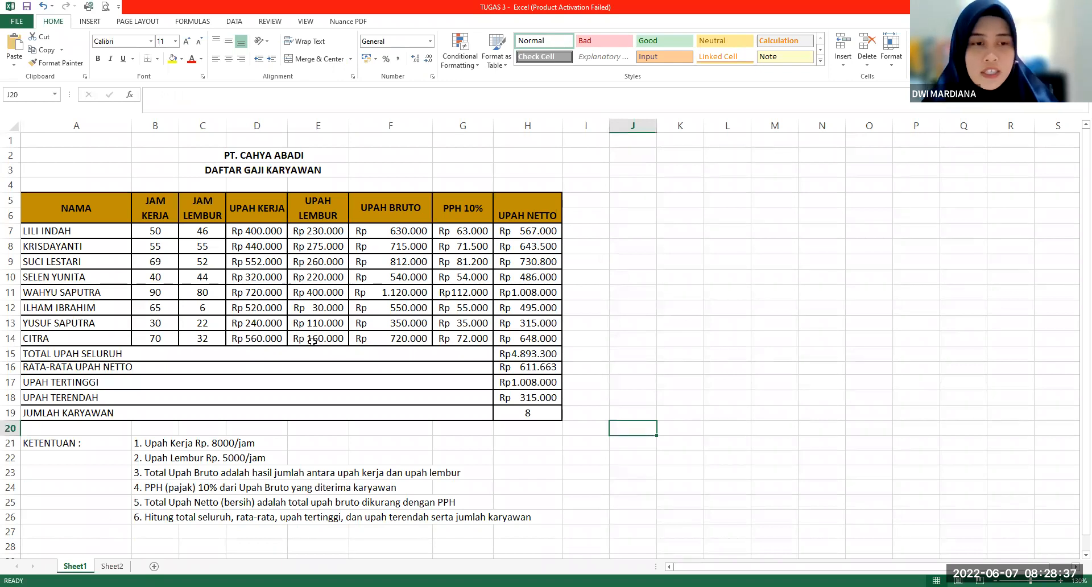
- Look over the UPAH NETTO values in H7:H14, then switch to the TUGAS 4 EXCEL workbook and bring its ticket tables into view
left_click_drag(519, 232, 523, 347)
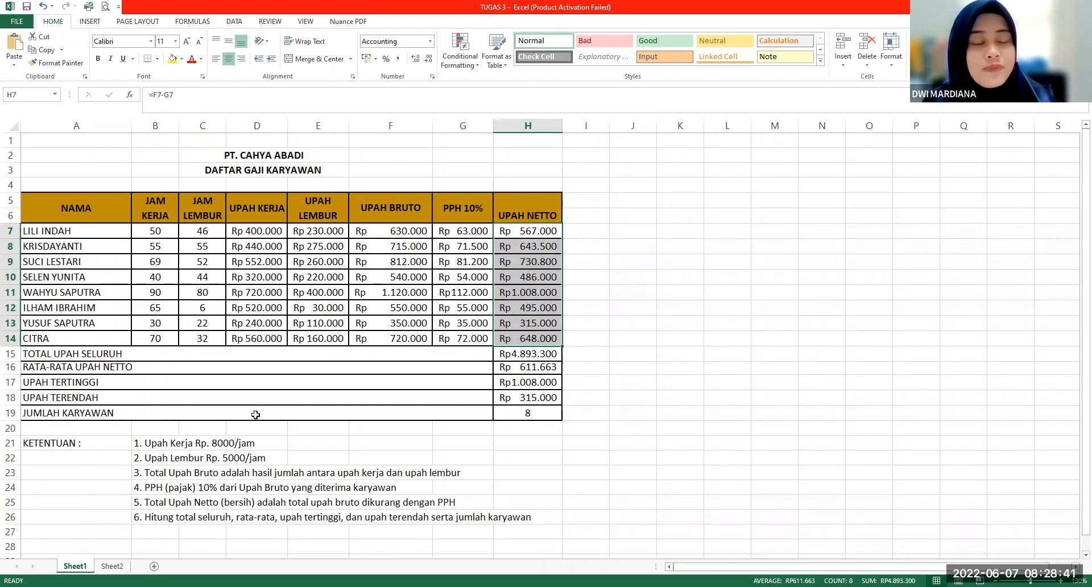
left_click(444, 271)
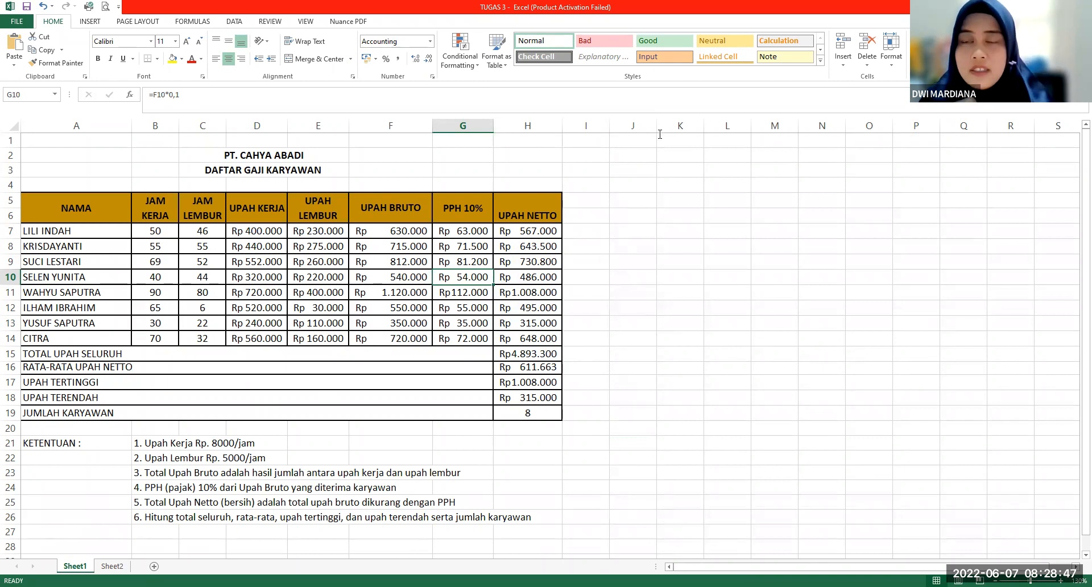
left_click(678, 102)
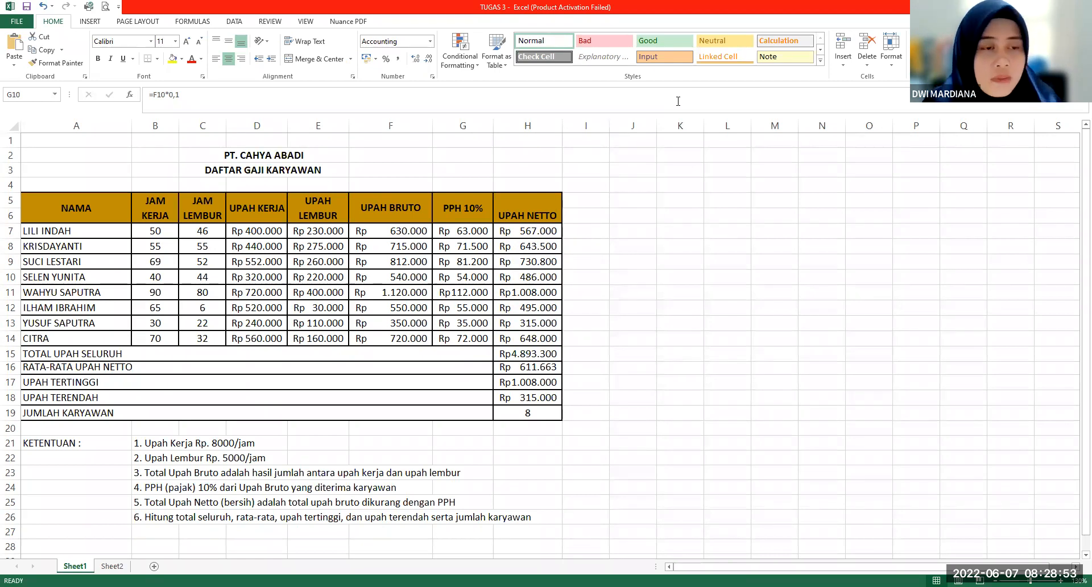
left_click(372, 279)
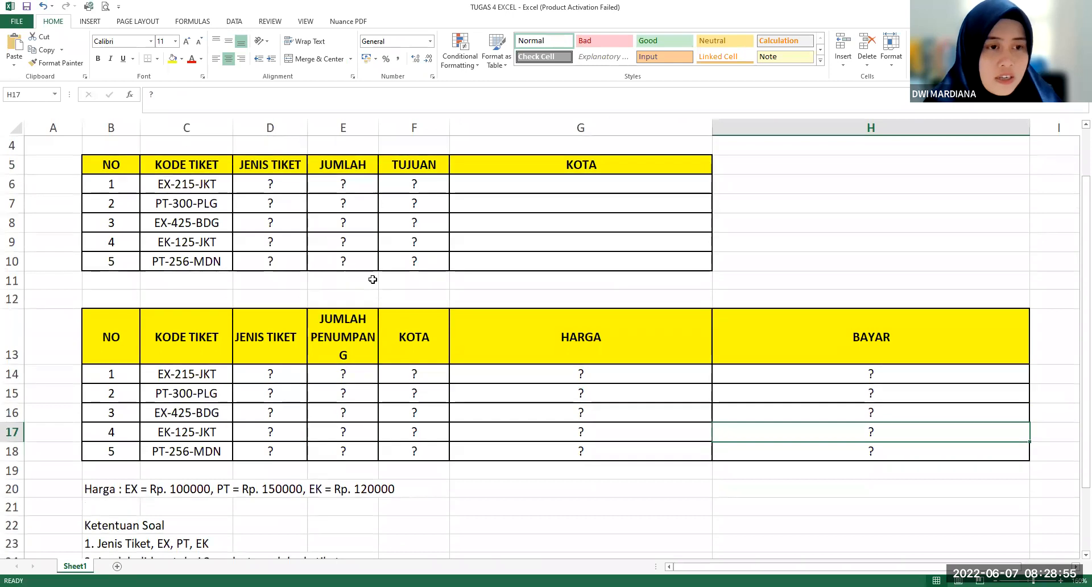
scroll(373, 279, "down", 1)
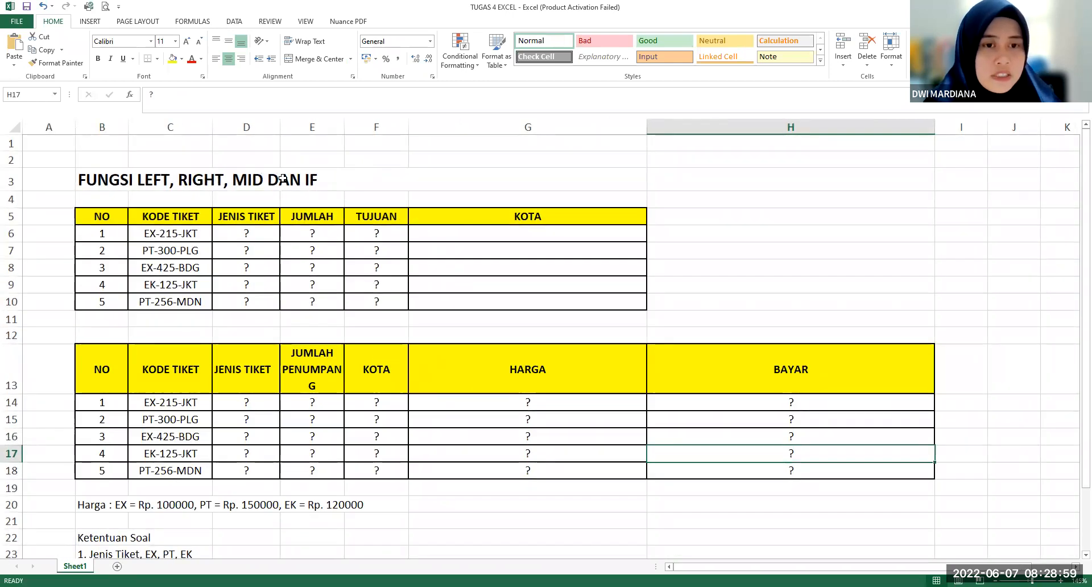
scroll(282, 178, "down", 2)
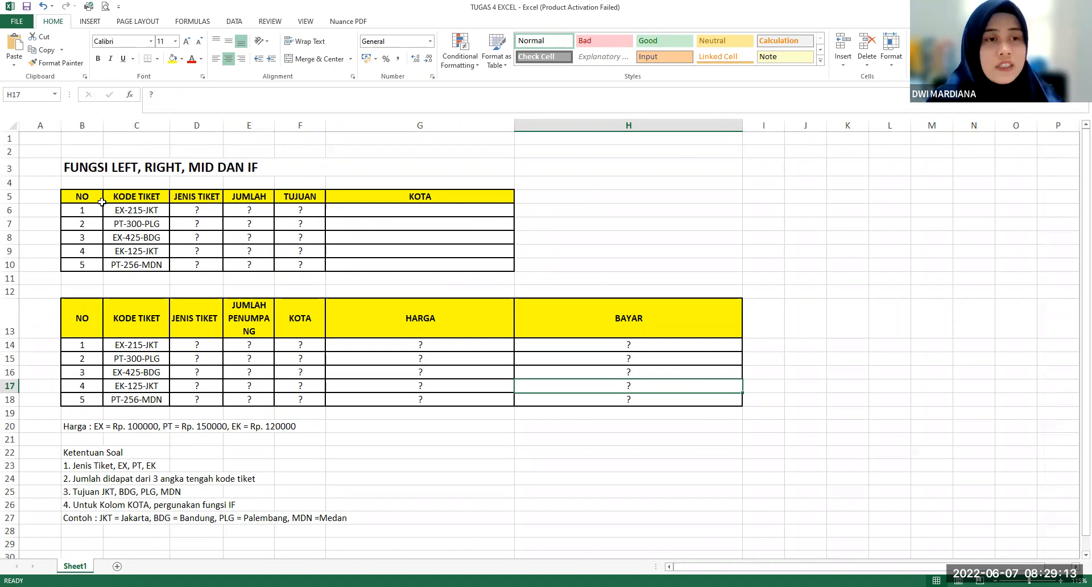
- Examine the worksheet title in B3 for the functions this exercise requires
left_click(114, 168)
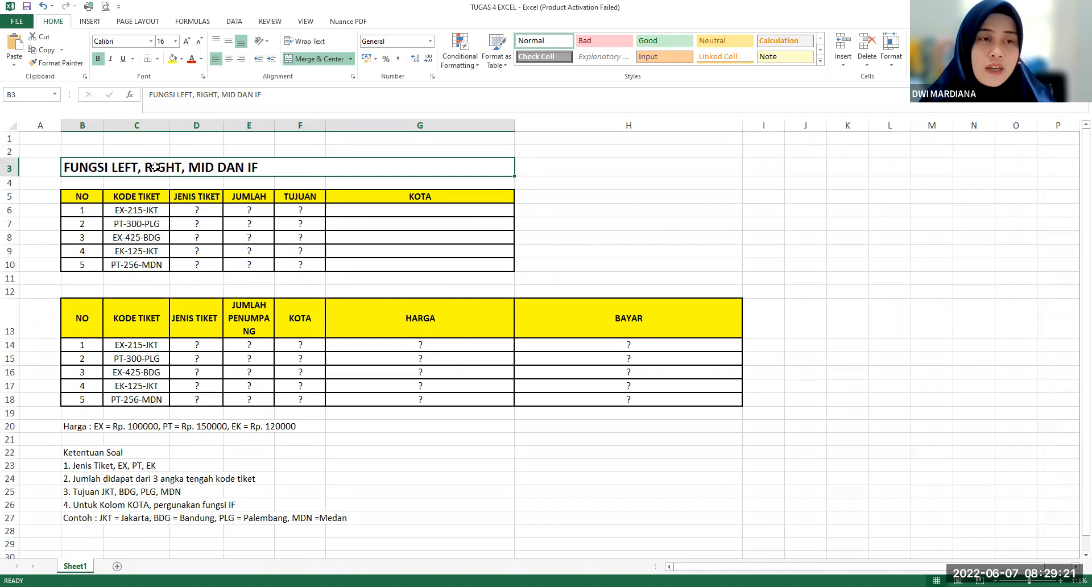
double_click(203, 169)
double_click(203, 168)
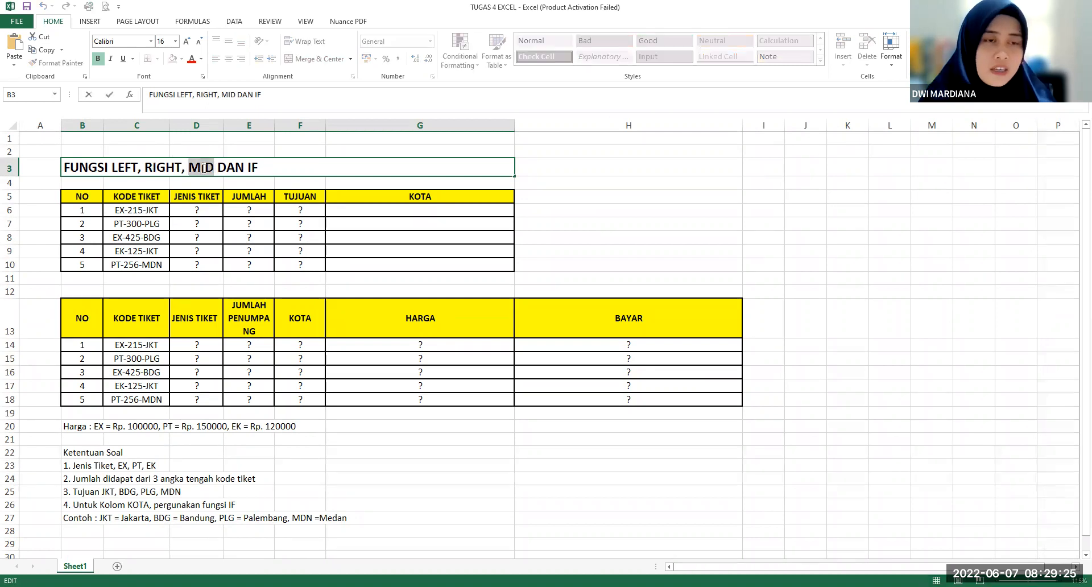
left_click(263, 168)
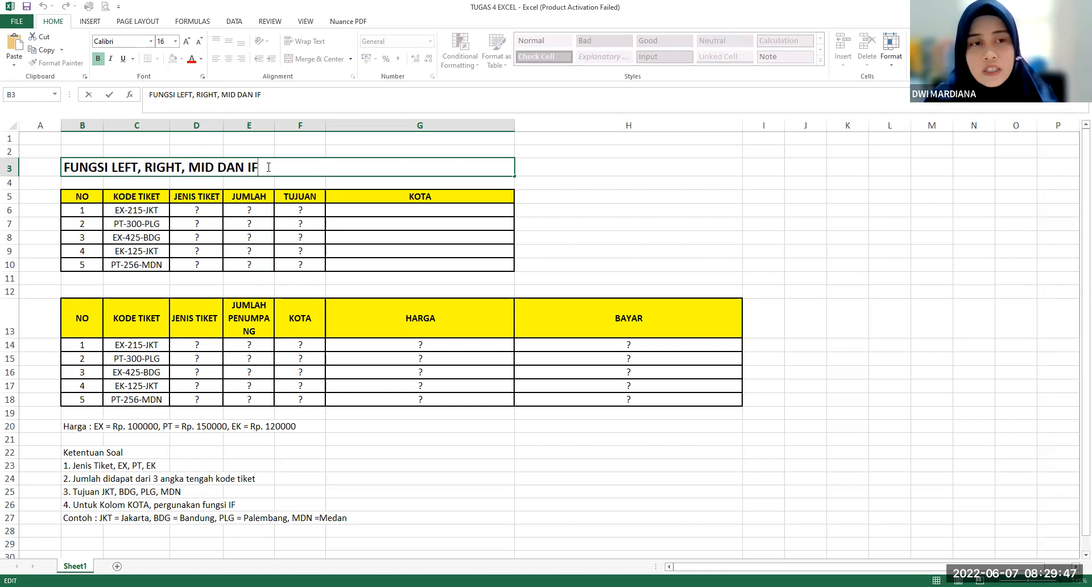
left_click(301, 221)
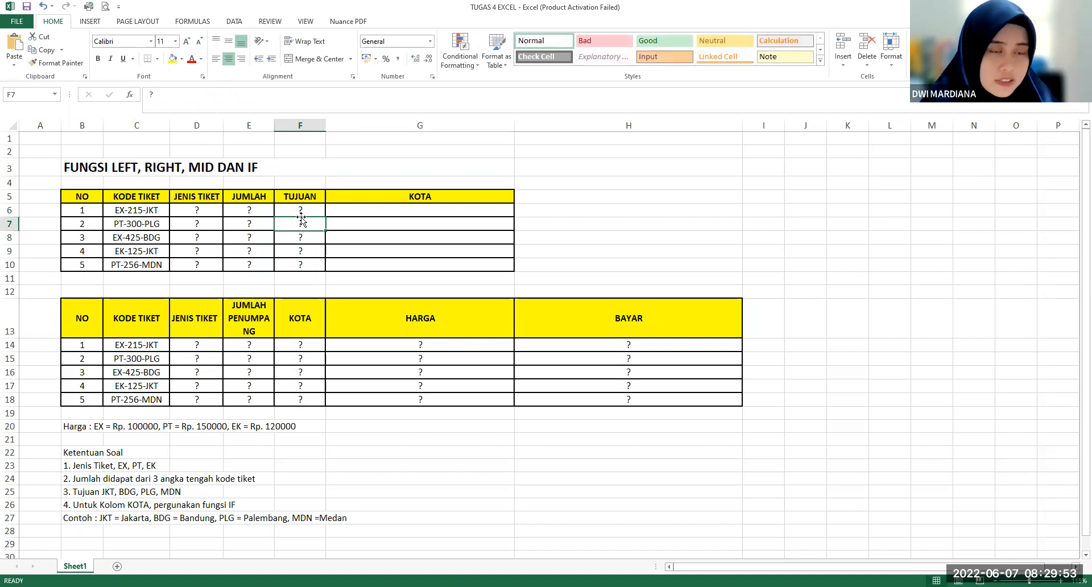
- Examine the first ticket table column by column, from NO and KODE TIKET through JENIS TIKET, JUMLAH, TUJUAN and KOTA
scroll(300, 214, "up", 2, "ctrl")
left_click_drag(89, 207, 466, 278)
scroll(465, 276, "up", 1, "ctrl")
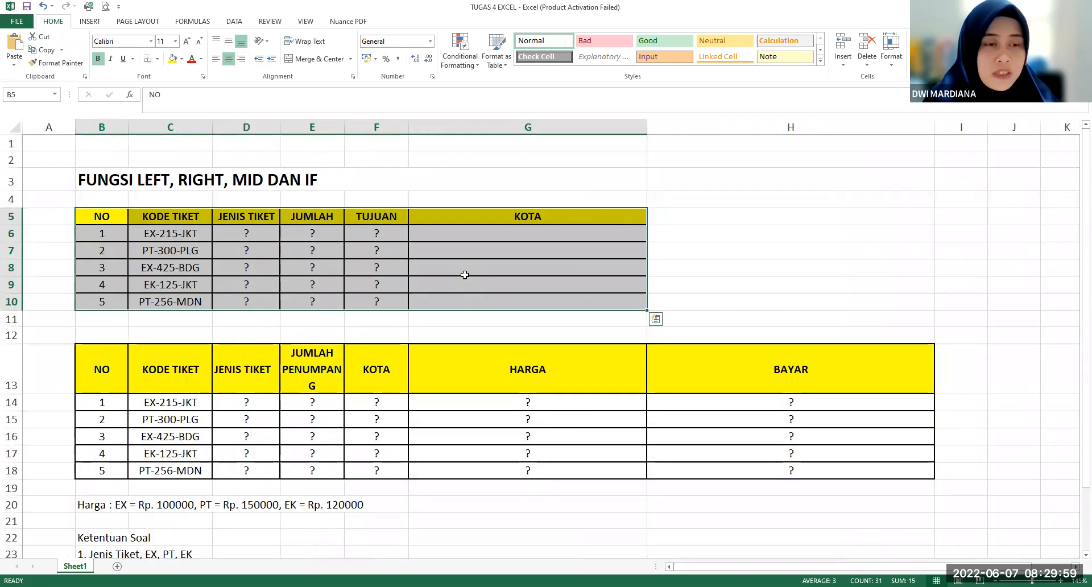
scroll(465, 275, "down", 1, "ctrl")
left_click(222, 250)
left_click_drag(110, 207, 94, 276)
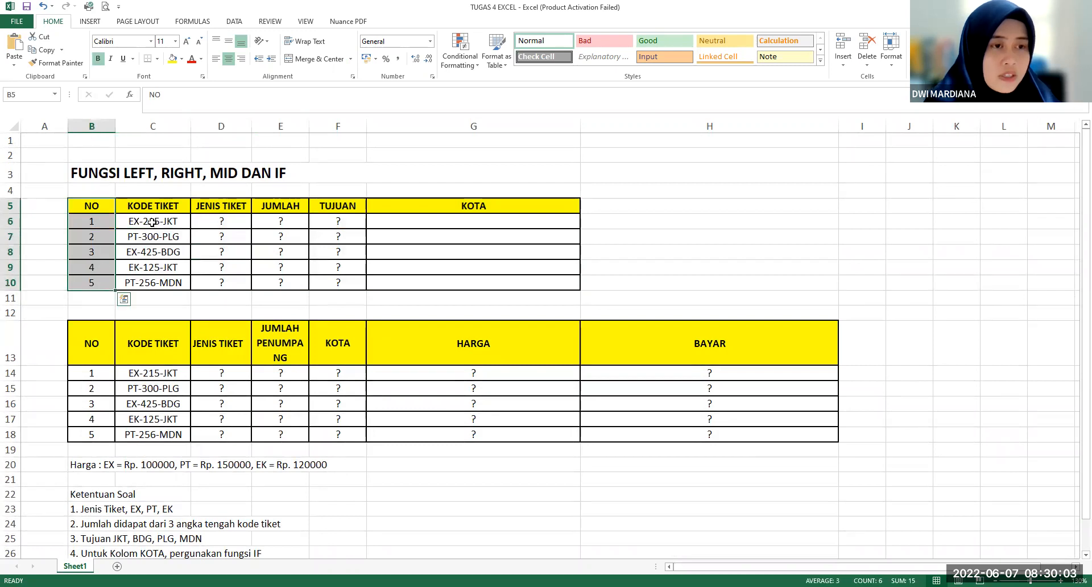
left_click_drag(165, 205, 168, 279)
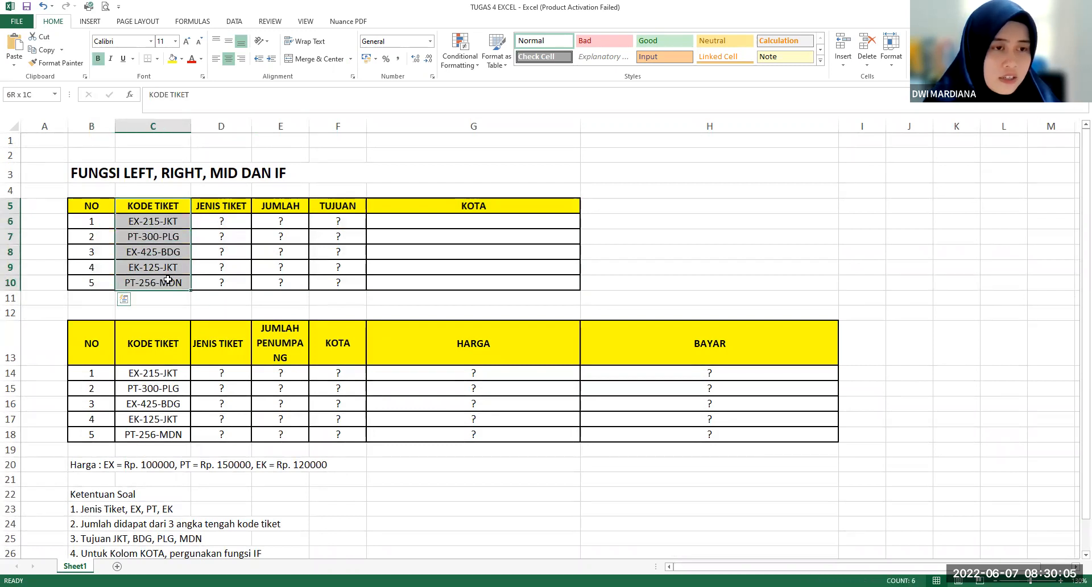
left_click_drag(209, 199, 217, 278)
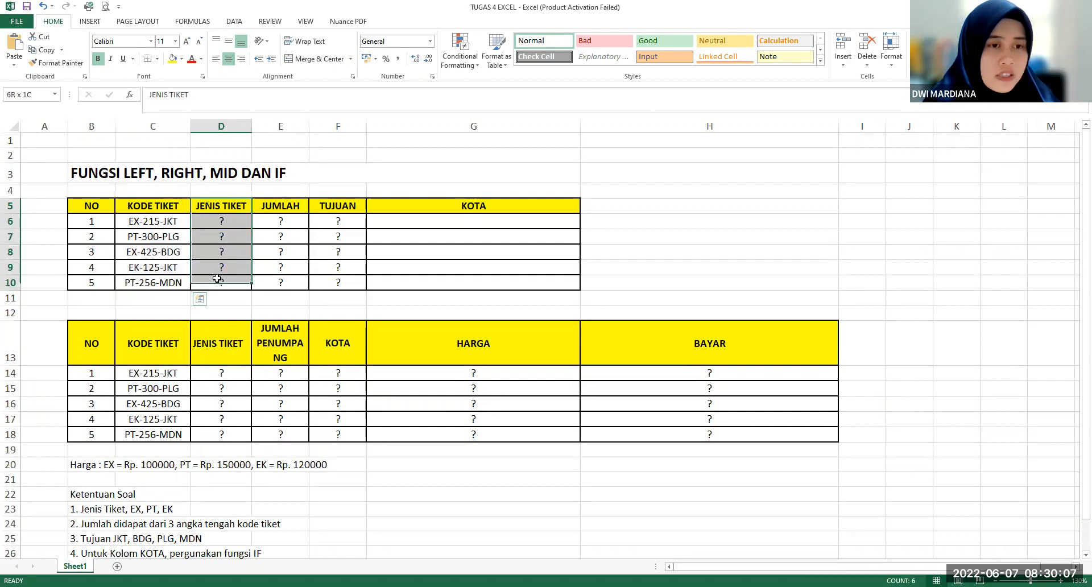
left_click_drag(271, 208, 278, 282)
left_click_drag(340, 208, 344, 278)
left_click_drag(438, 206, 447, 277)
left_click(425, 255)
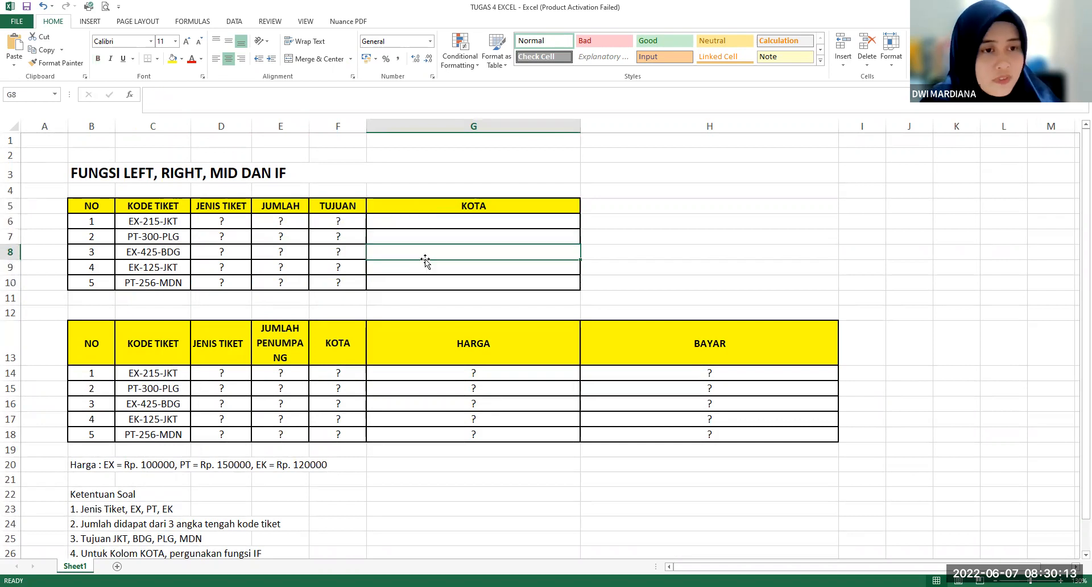
- Read the Jenis Tiket rule under Ketentuan Soal and compare the KODE TIKET entries with the JENIS TIKET cells in rows 6 to 10
scroll(425, 260, "down", 1)
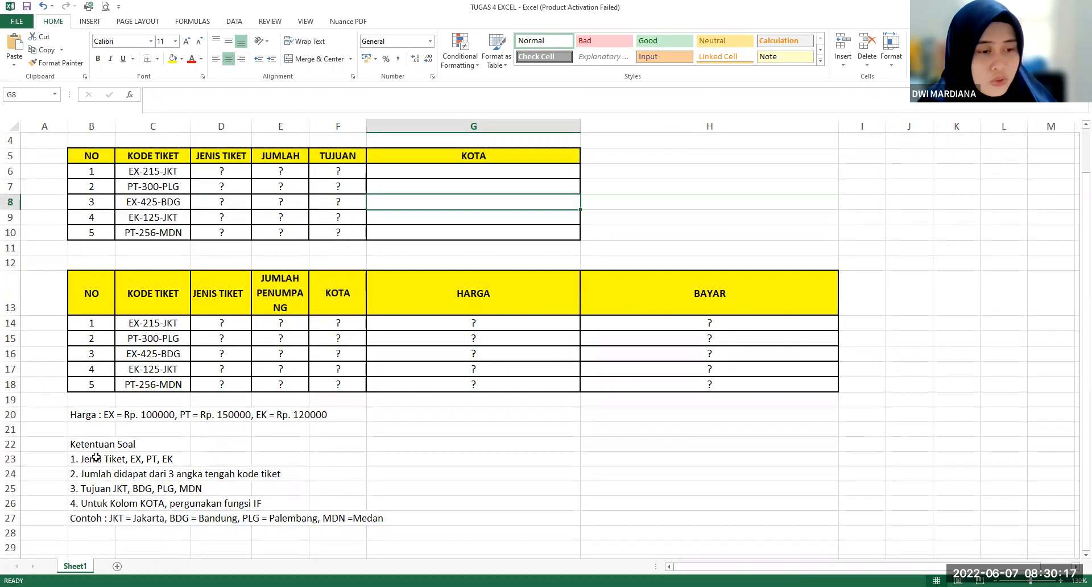
left_click(95, 458)
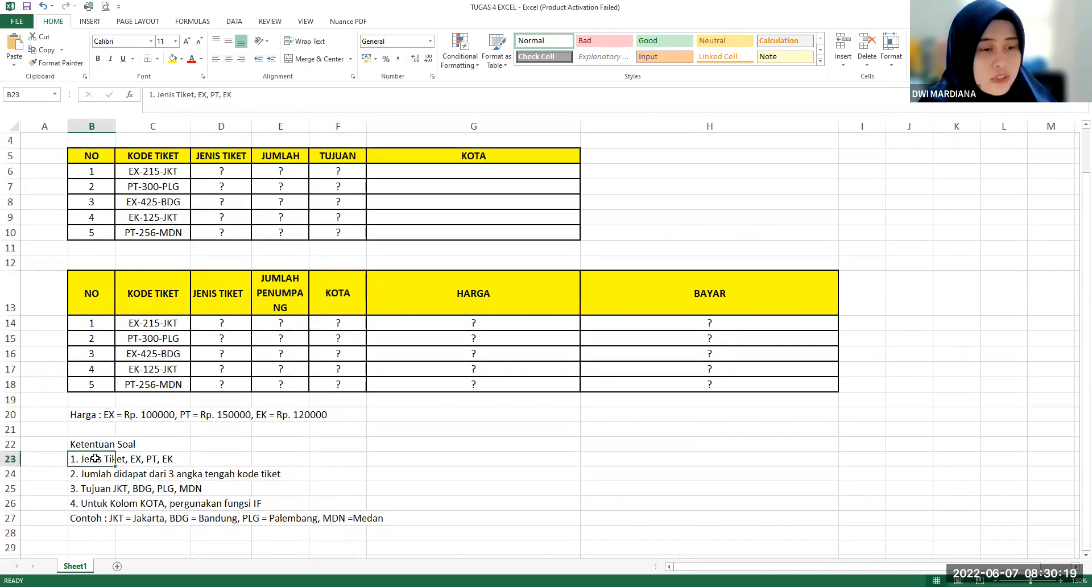
left_click_drag(135, 164, 141, 233)
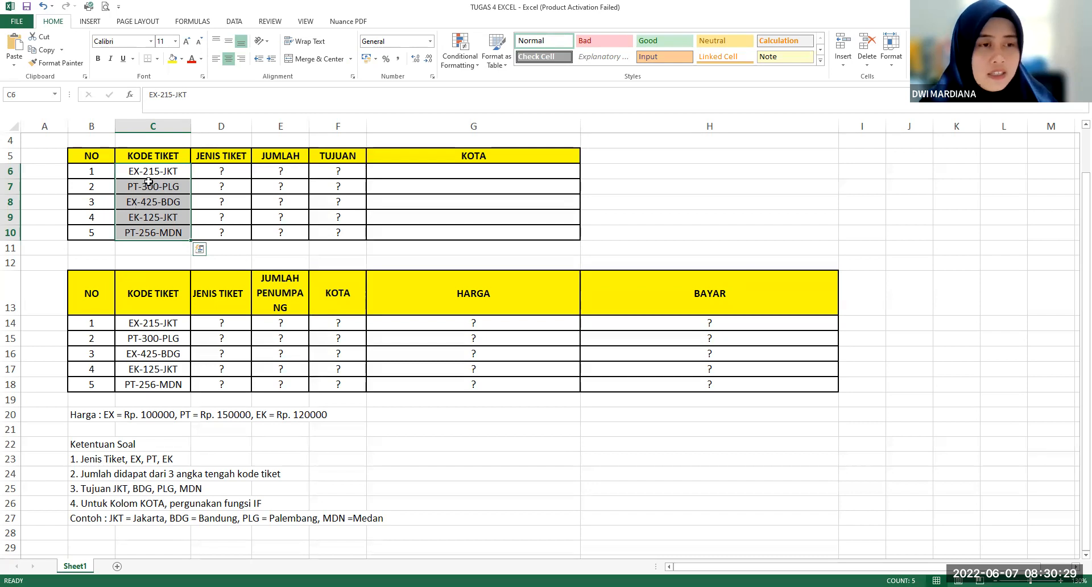
left_click_drag(206, 165, 212, 229)
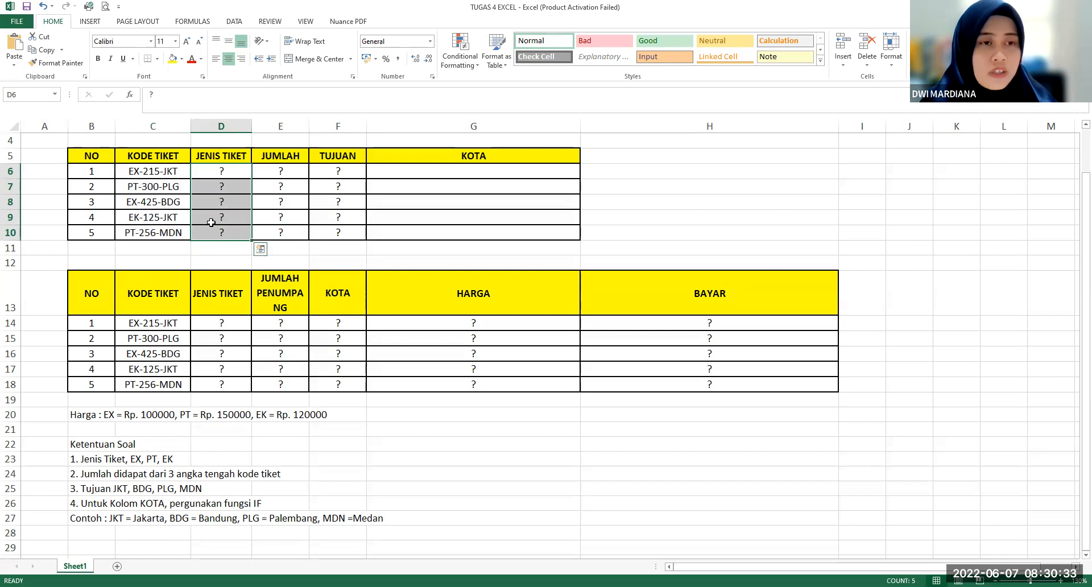
left_click_drag(173, 171, 173, 233)
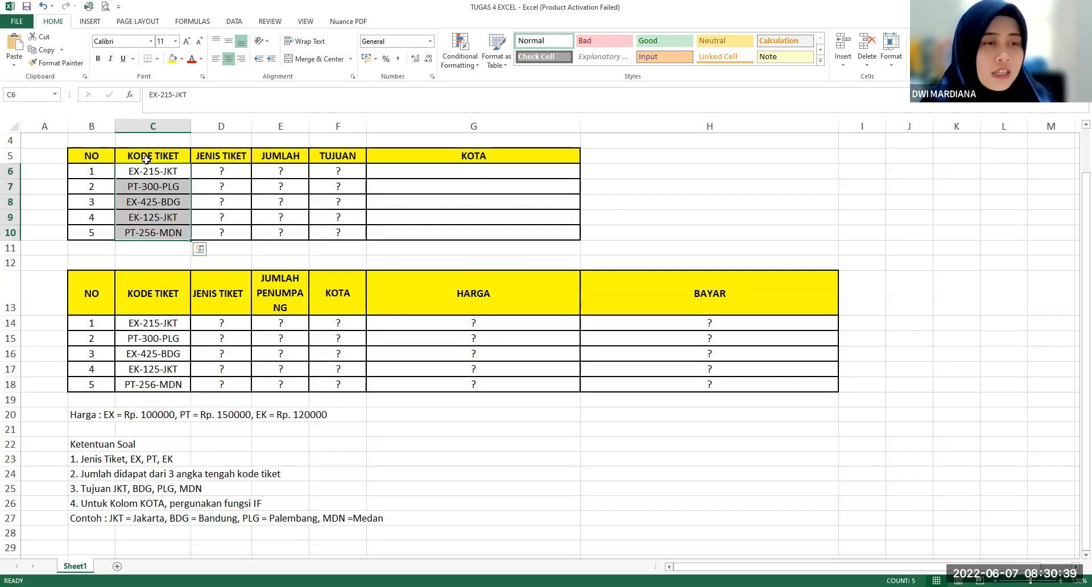
left_click_drag(219, 157, 223, 234)
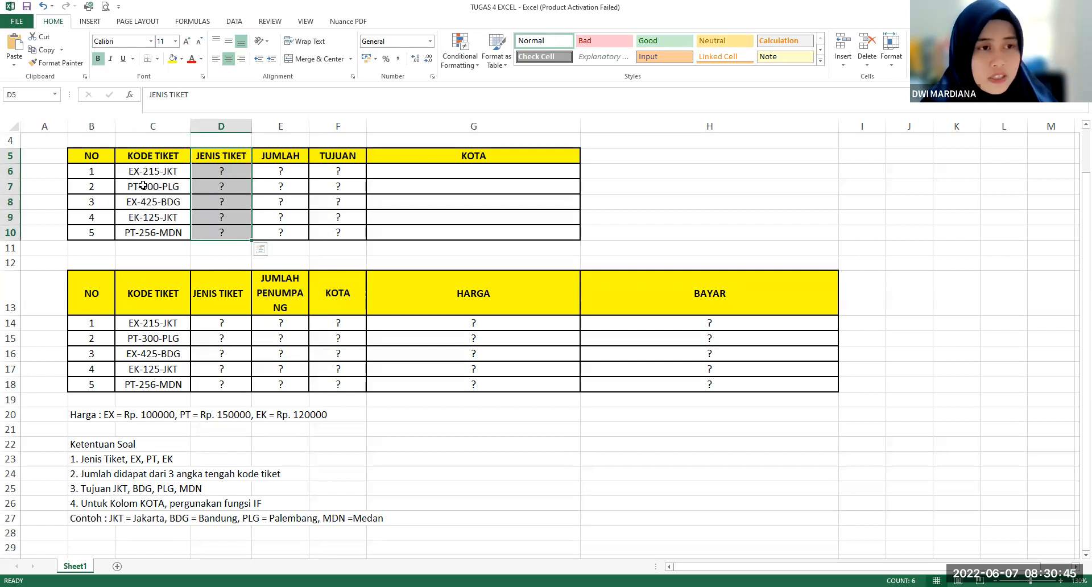
left_click(221, 170)
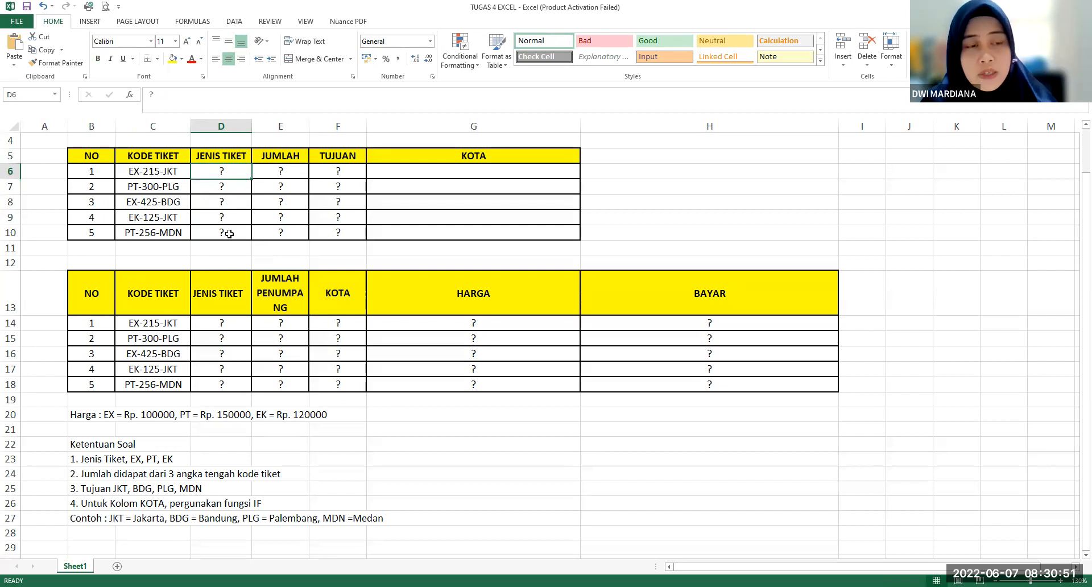
- Extract the JENIS TIKET code for the first ticket in D6 with the formula =LEFT(C6;2)
scroll(229, 234, "up", 1)
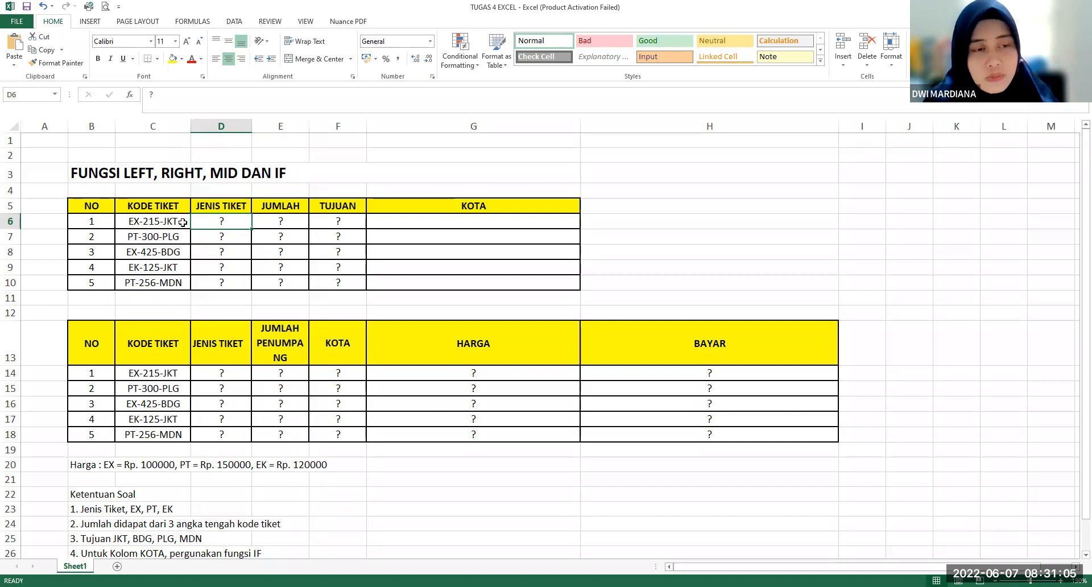
left_click(139, 219)
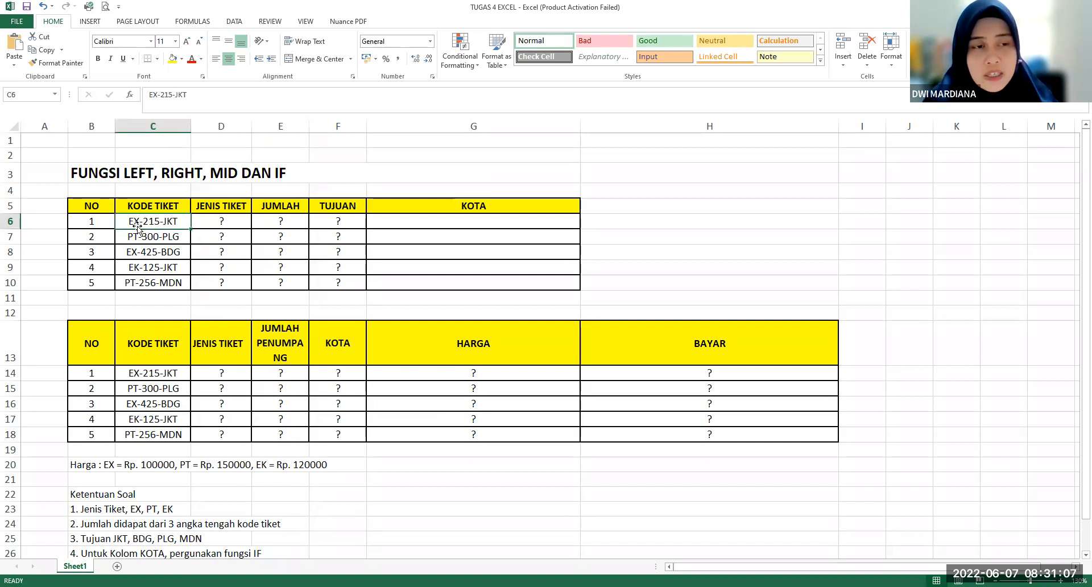
left_click(228, 216)
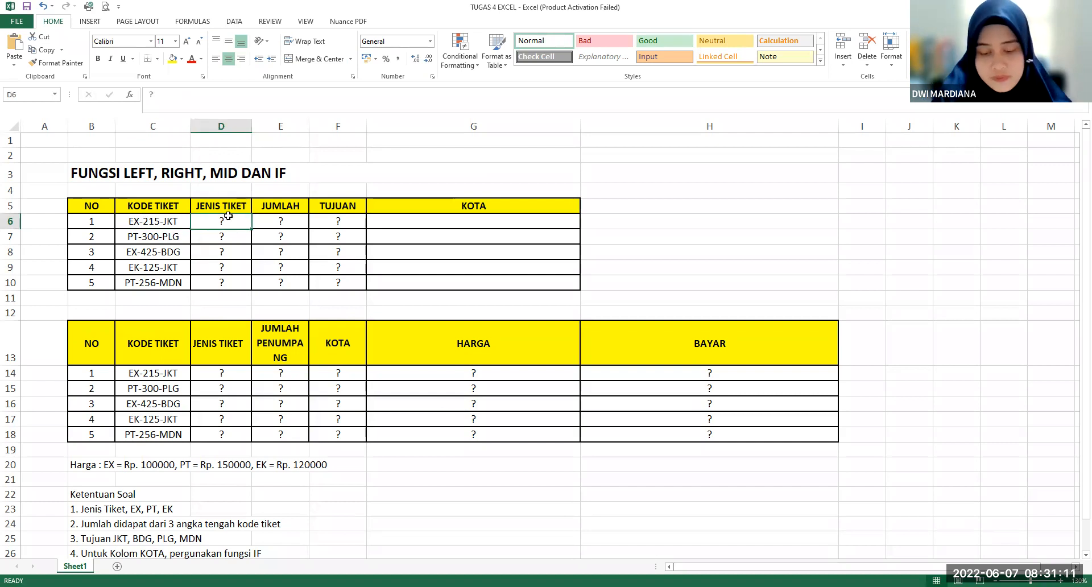
type("=")
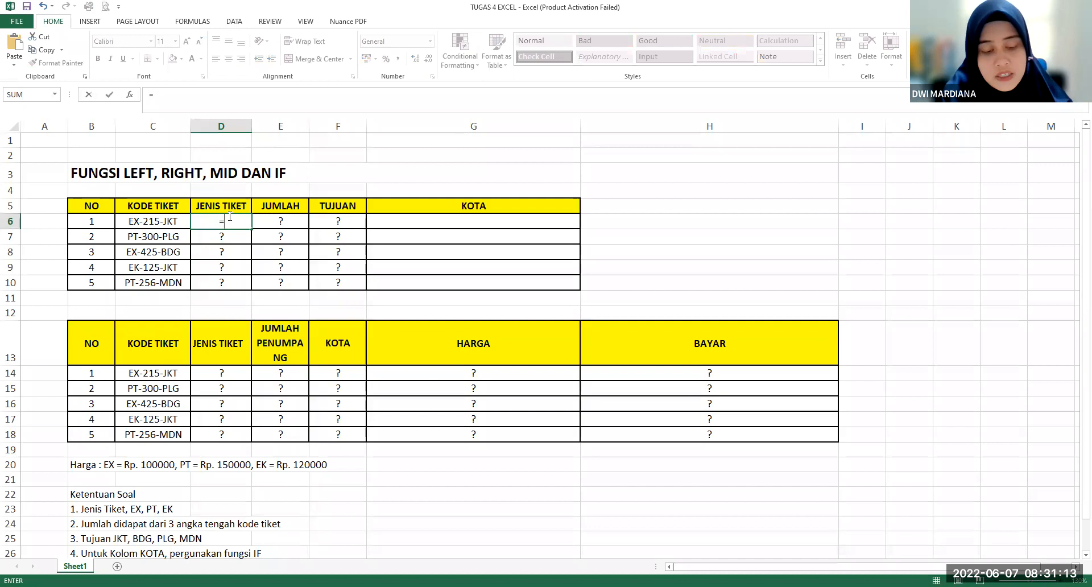
type("lef")
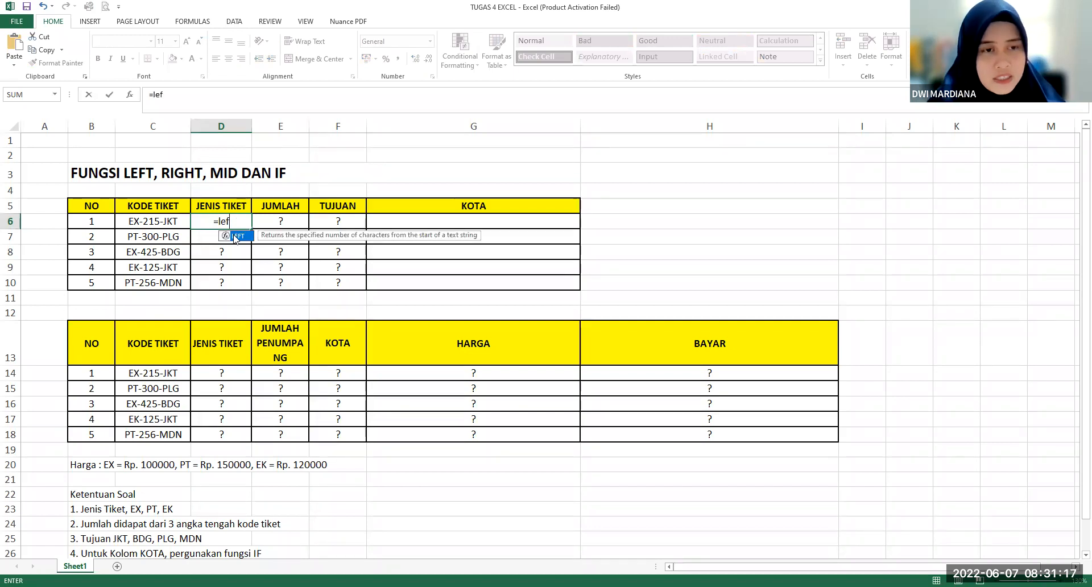
double_click(234, 237)
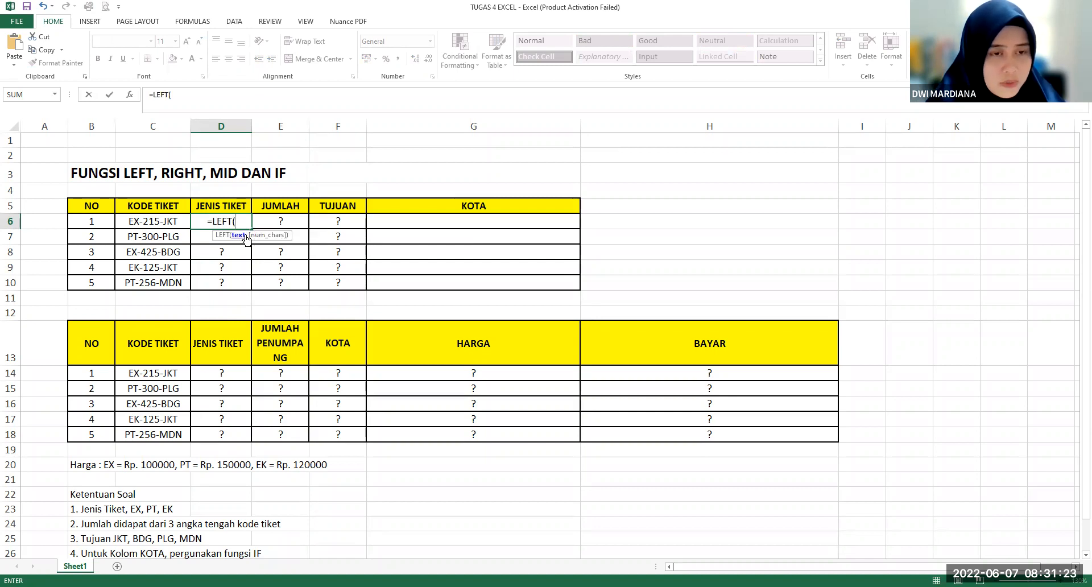
left_click(150, 218)
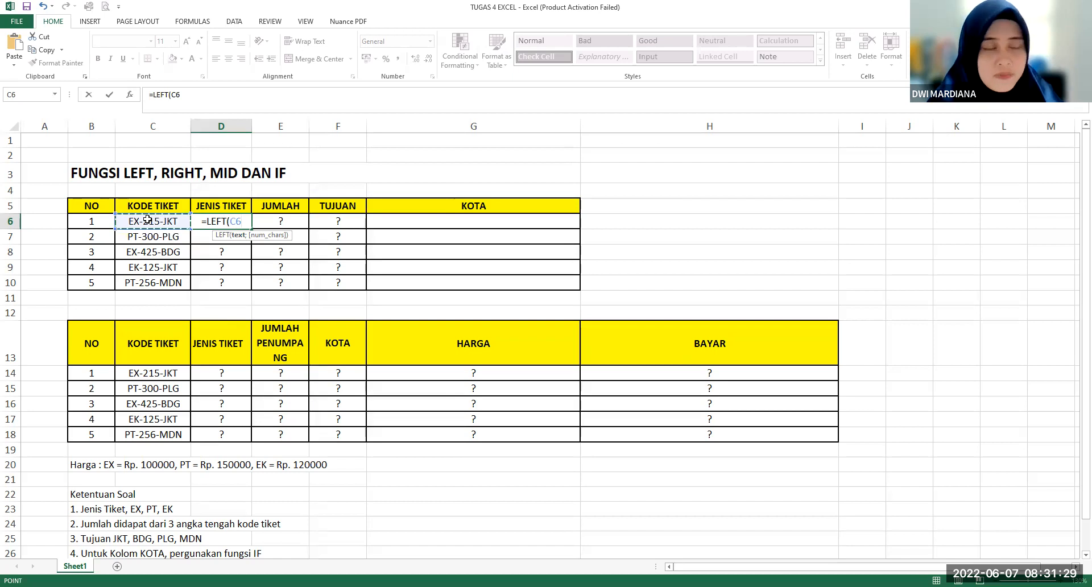
type(";")
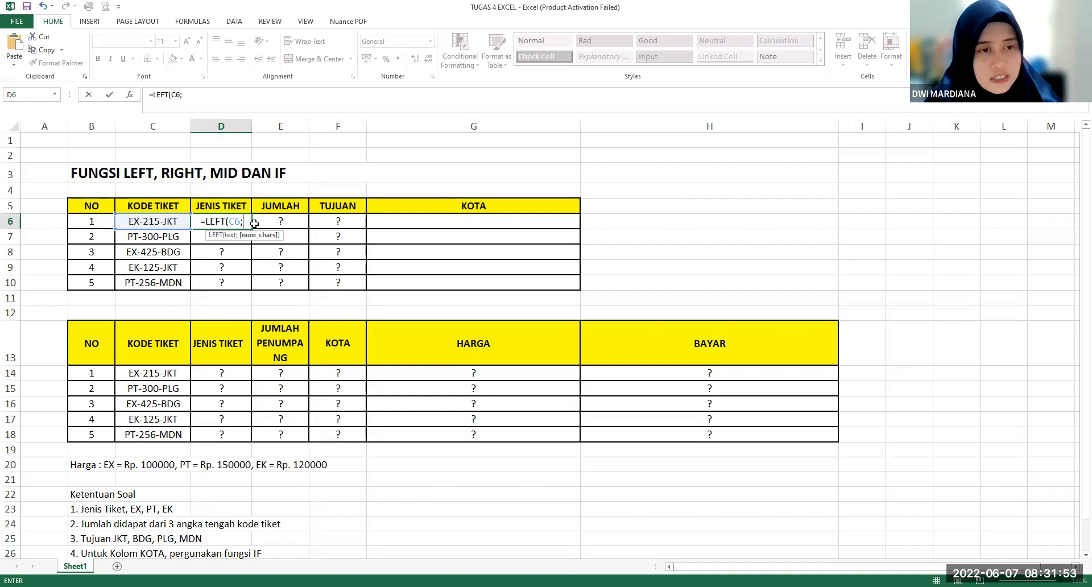
type("2)")
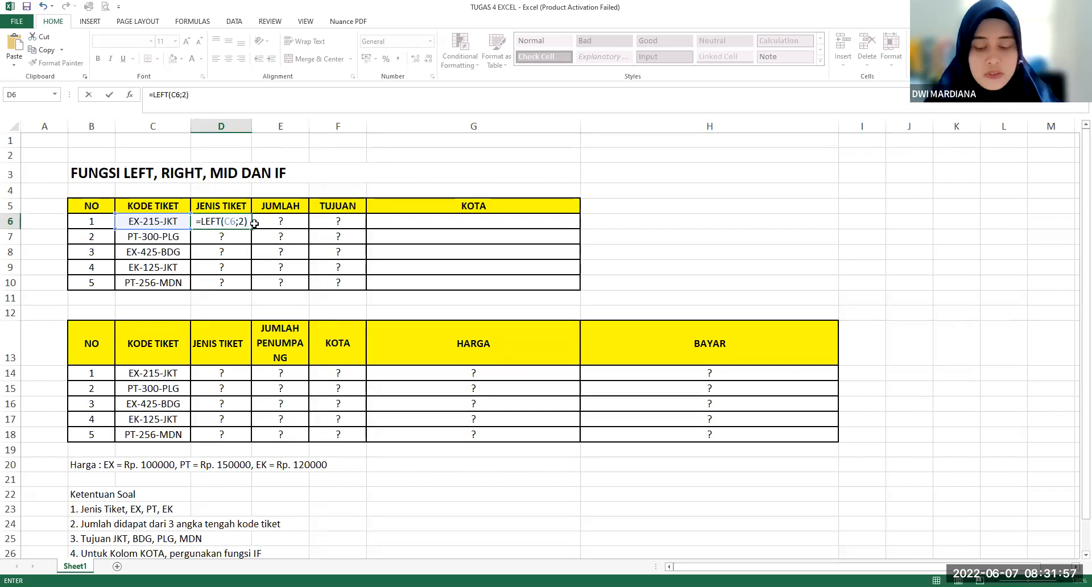
key("ctrl+Return")
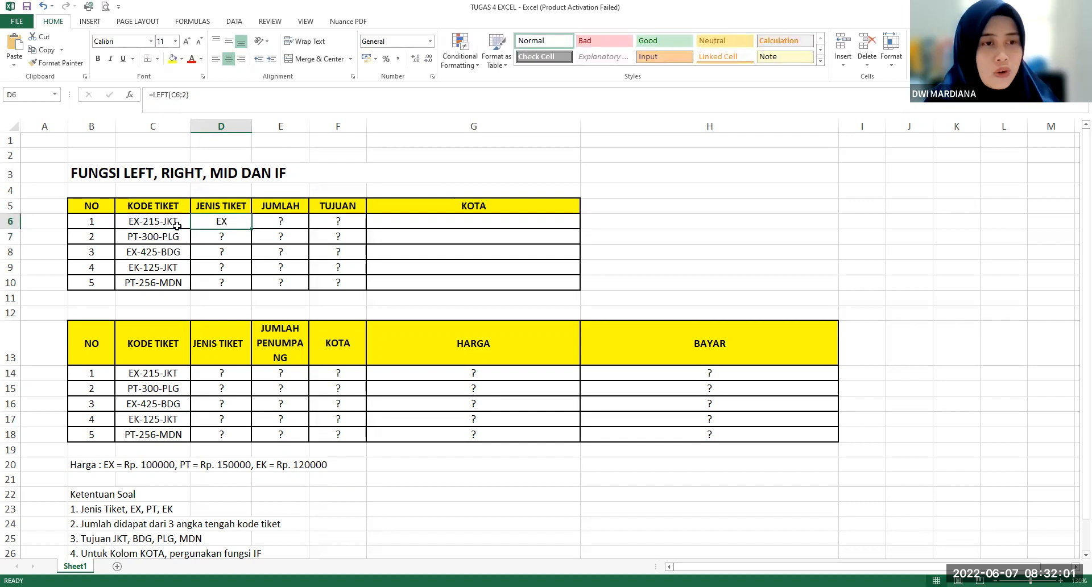
- Check D6 against the ticket code in C6 and fill the LEFT formula down through D10
left_click(146, 222)
left_click(208, 224)
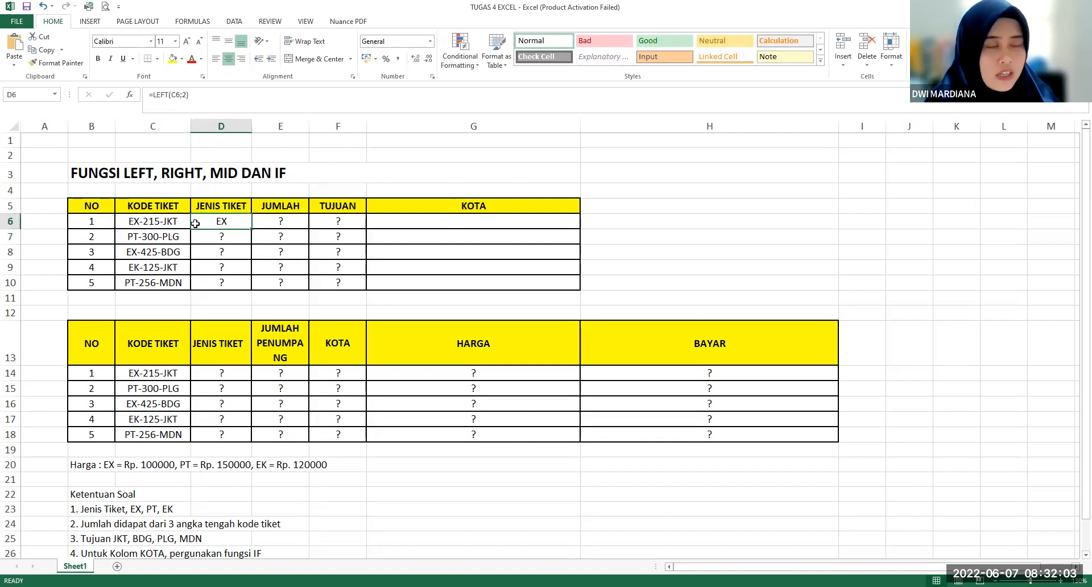
left_click(137, 219)
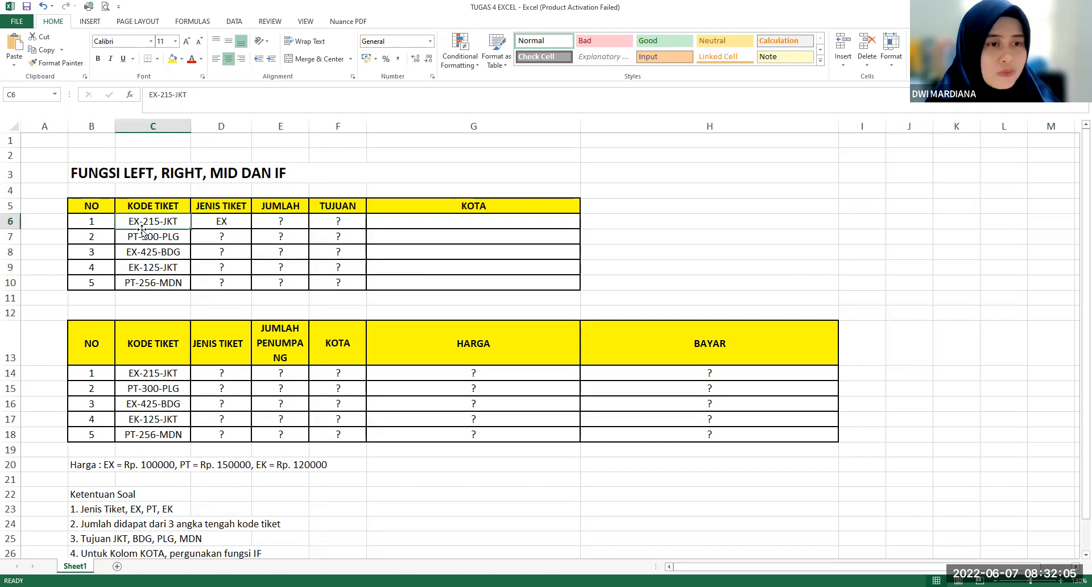
left_click(215, 225)
left_click_drag(252, 229, 238, 291)
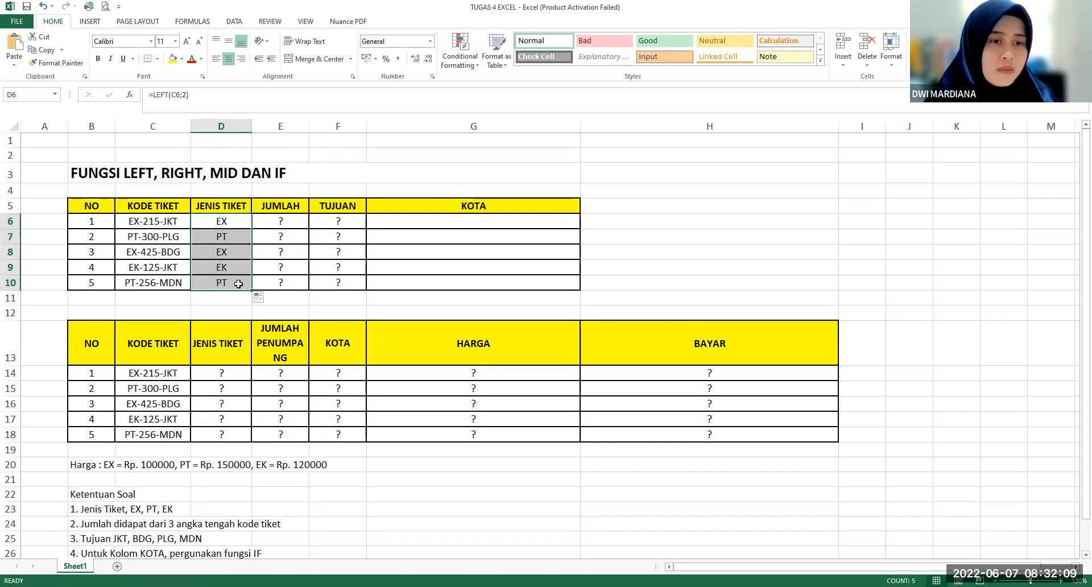
- Compare the JENIS TIKET column with the KODE TIKET entries, and read the Jumlah rule under Ketentuan Soal for the JUMLAH cells
left_click(236, 236)
left_click_drag(231, 219, 230, 271)
left_click_drag(155, 216, 161, 283)
left_click(285, 217)
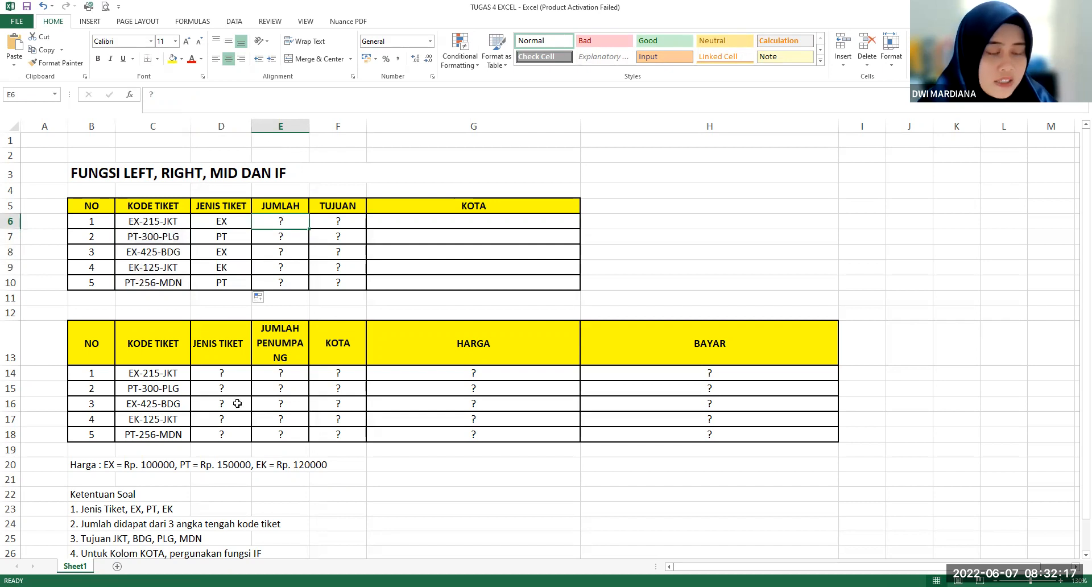
scroll(225, 404, "down", 1)
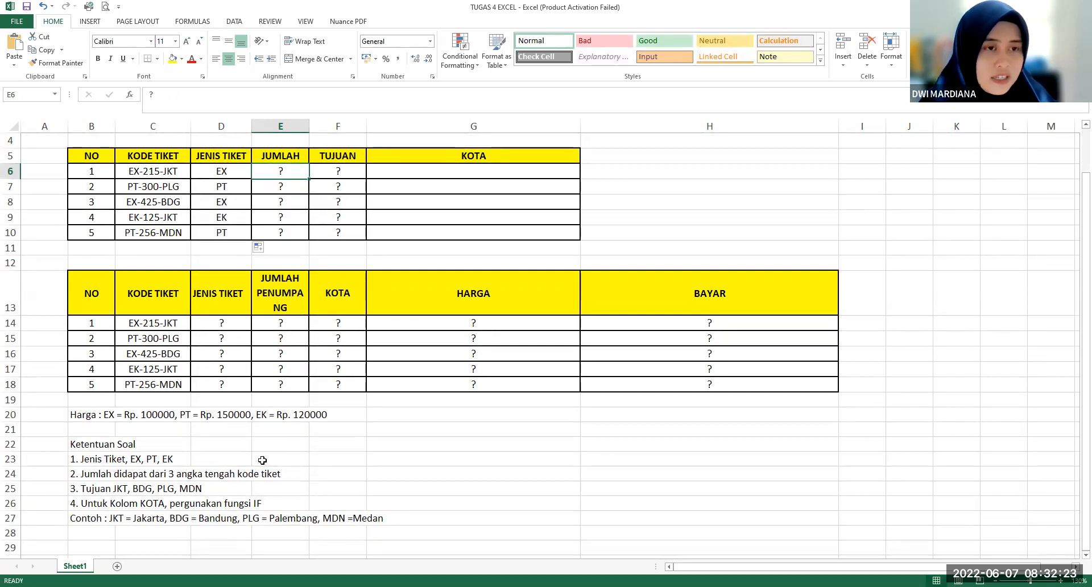
scroll(263, 249, "up", 1)
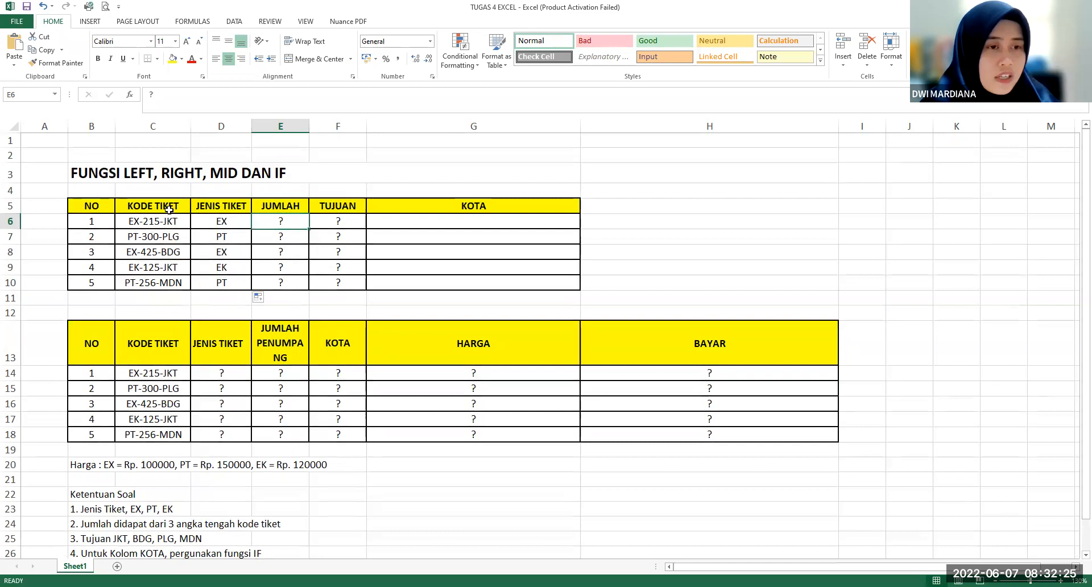
left_click(157, 221)
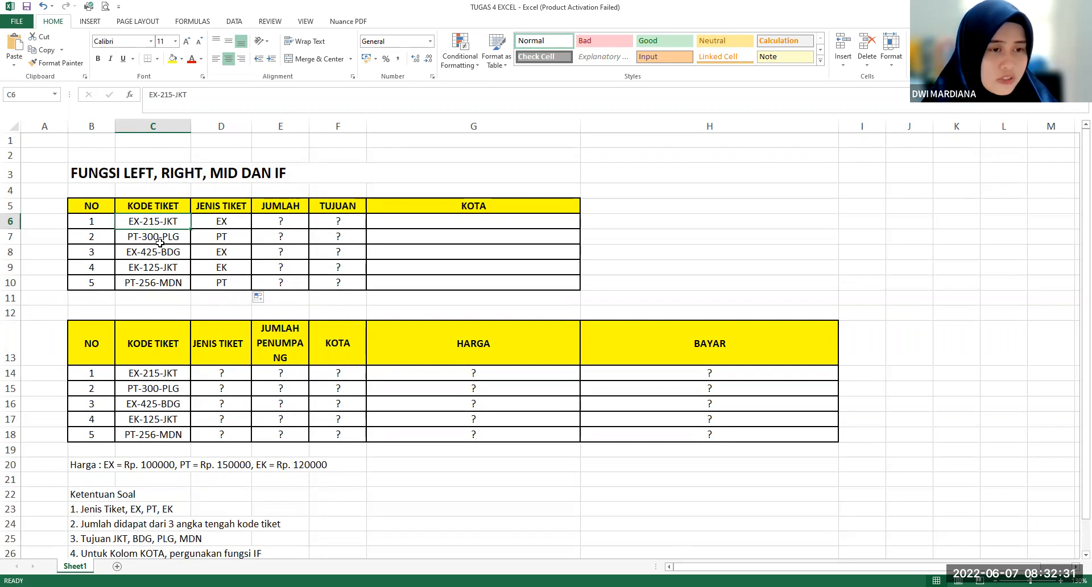
left_click(153, 284)
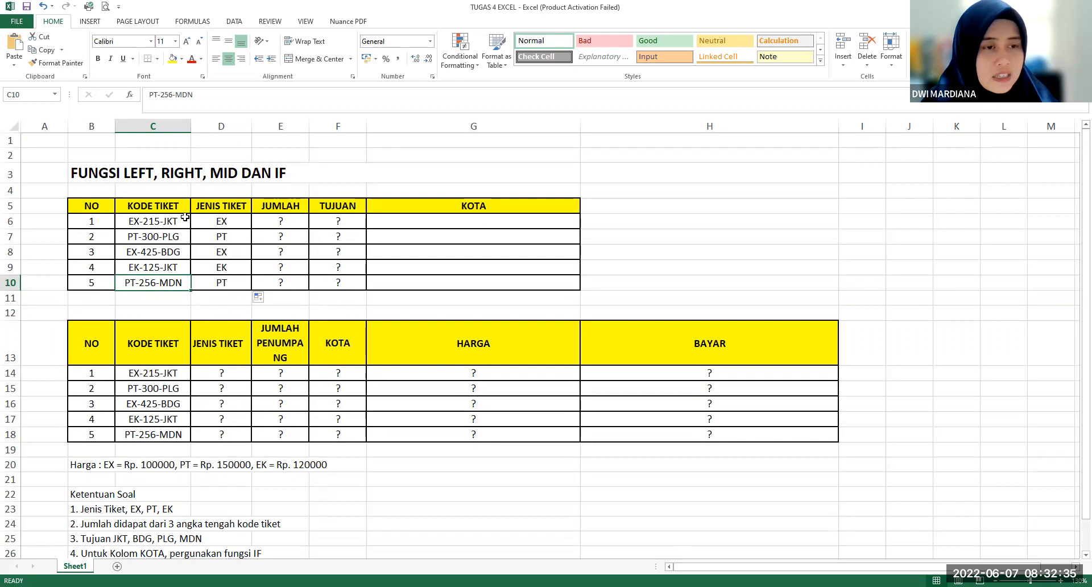
left_click_drag(280, 221, 282, 282)
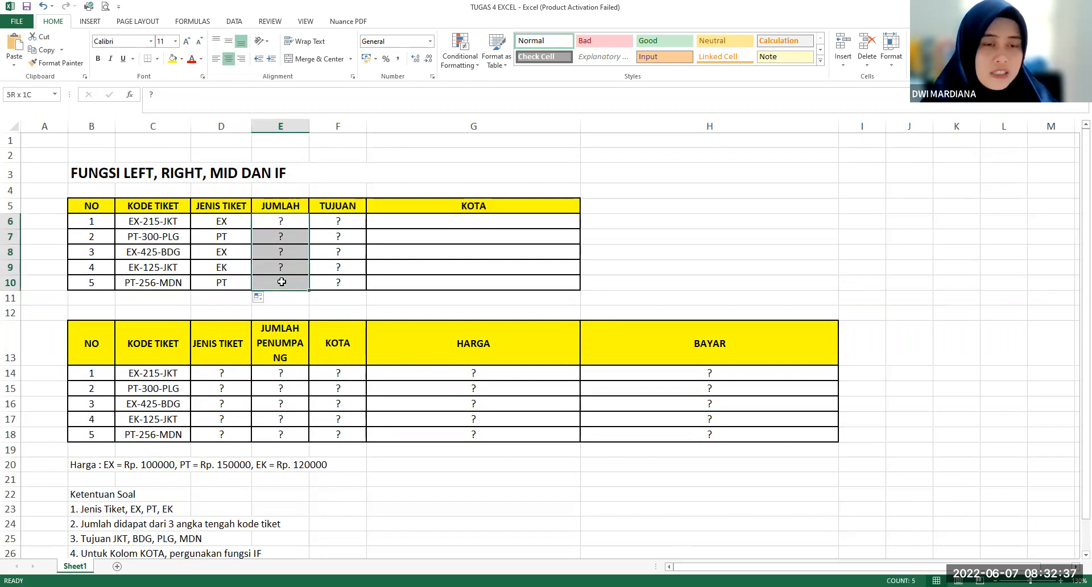
- Extract the three middle digits of the first ticket code into the JUMLAH cell E6 with the formula =MID(C6;4;3)
left_click(293, 220)
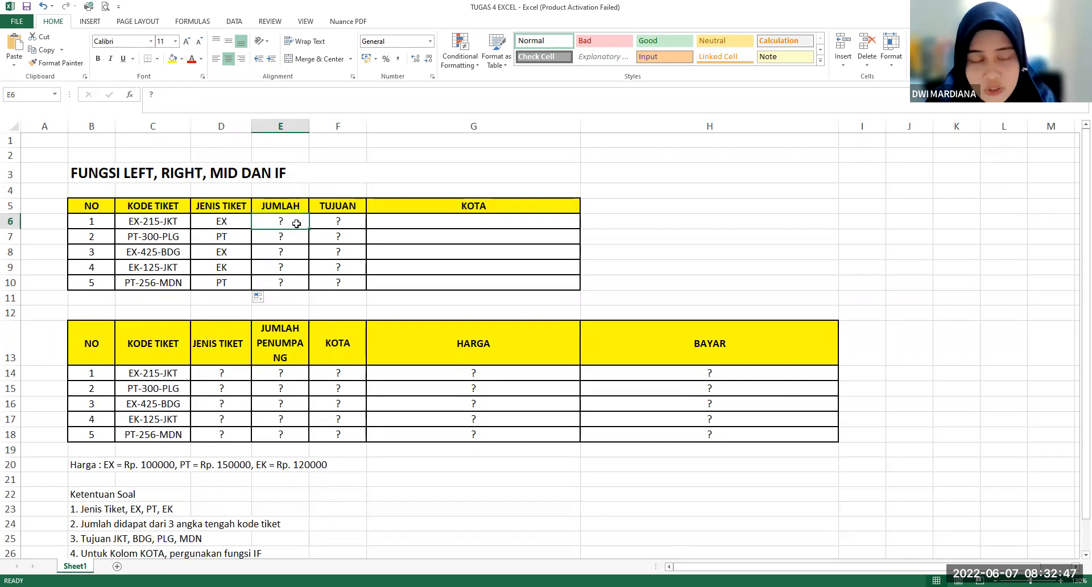
type("=")
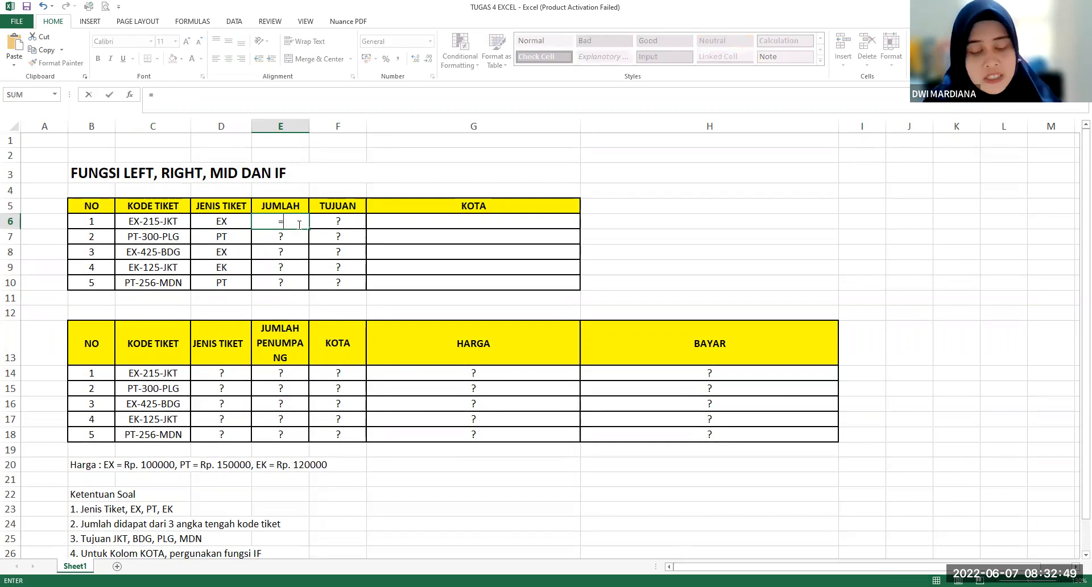
type("mid")
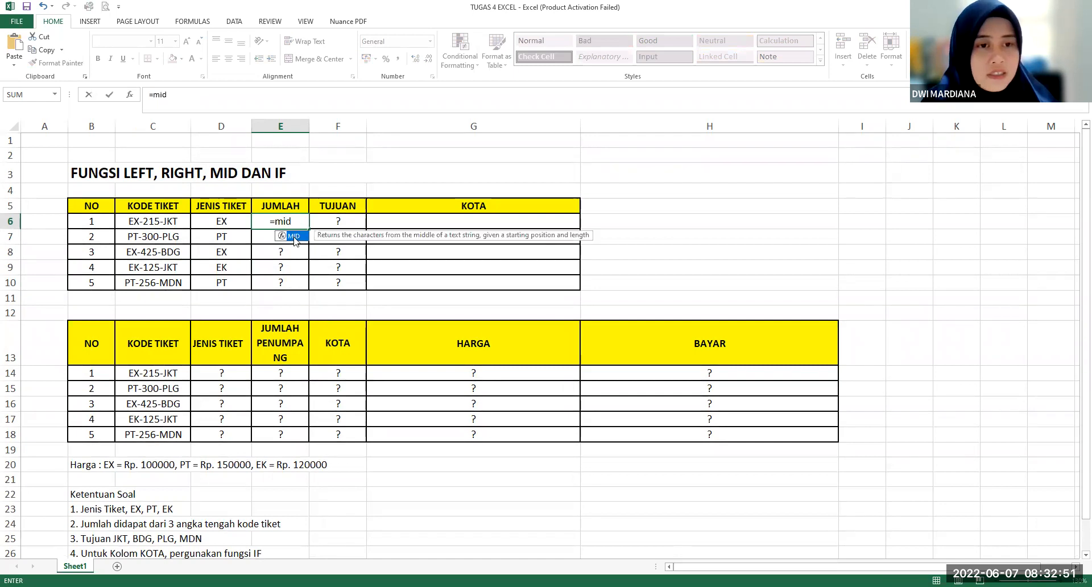
double_click(294, 237)
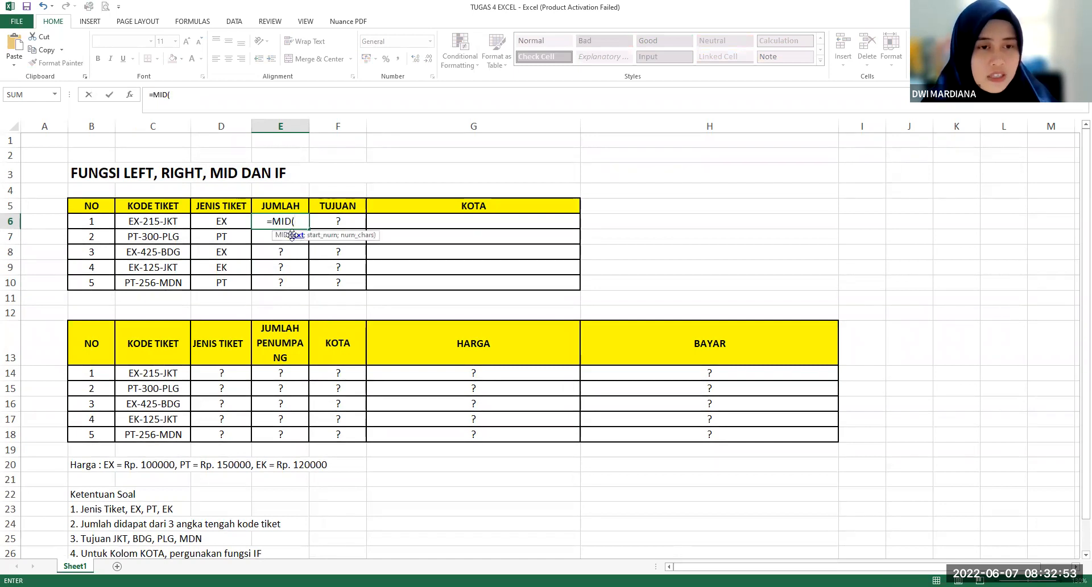
left_click(172, 219)
type(";")
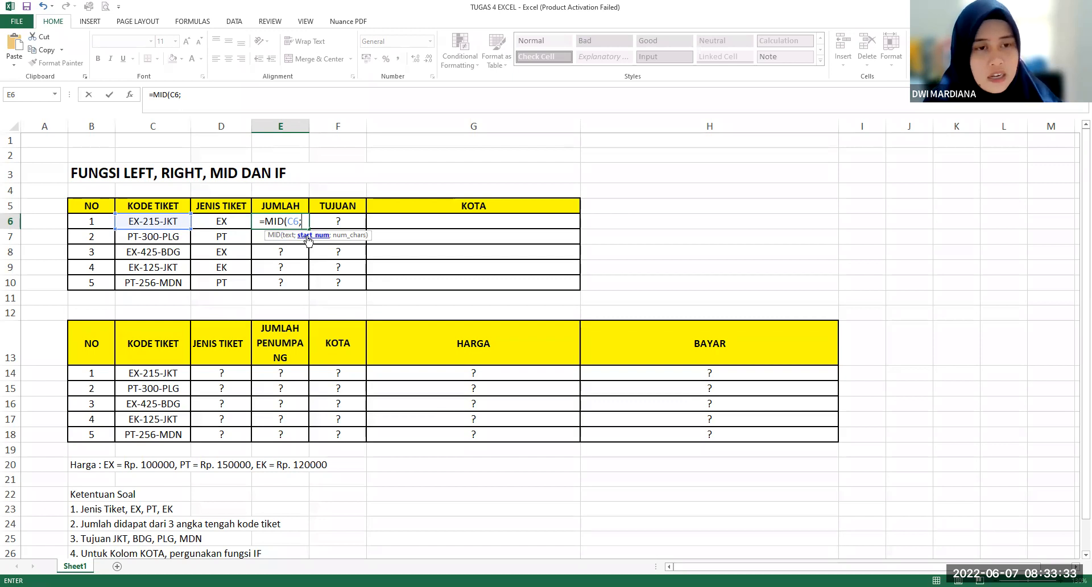
type("4")
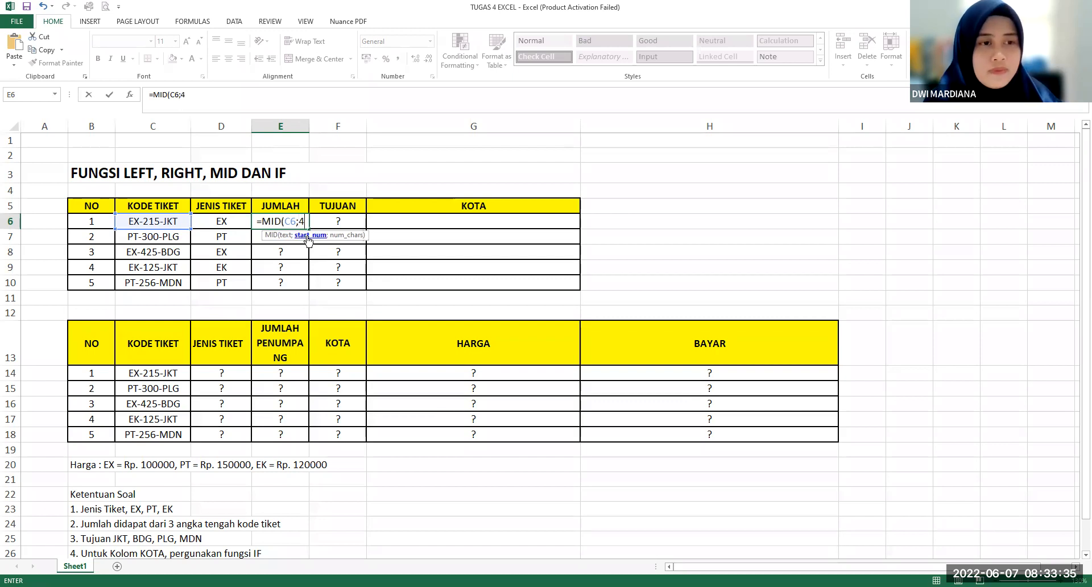
type(";")
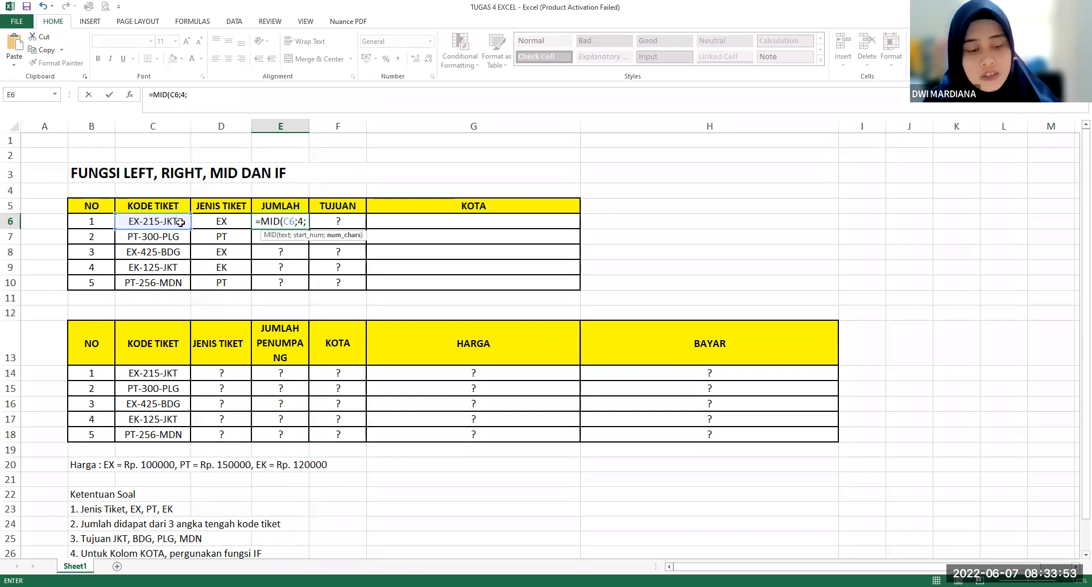
type("3")
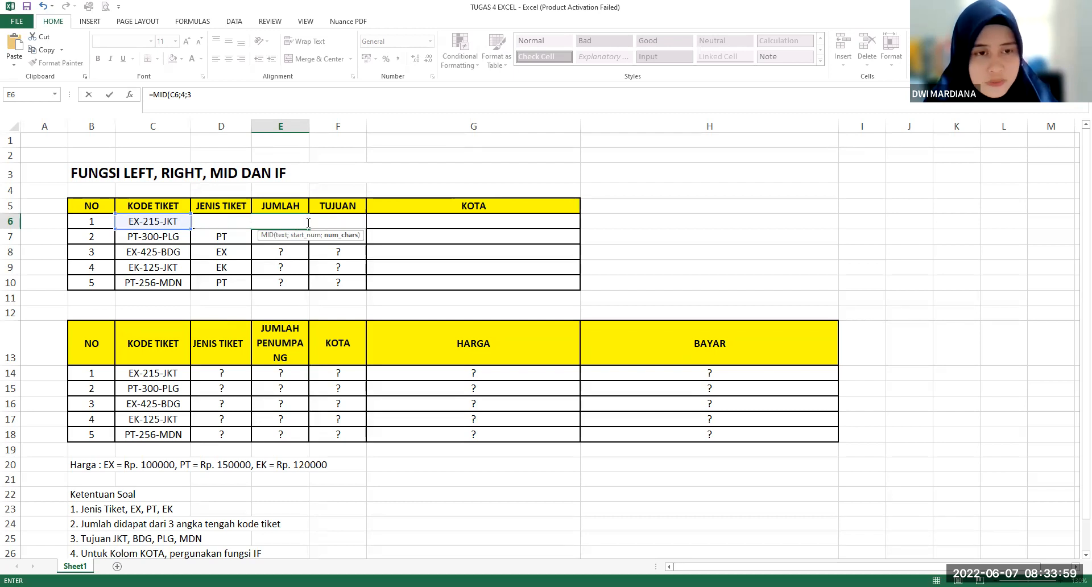
key("Return")
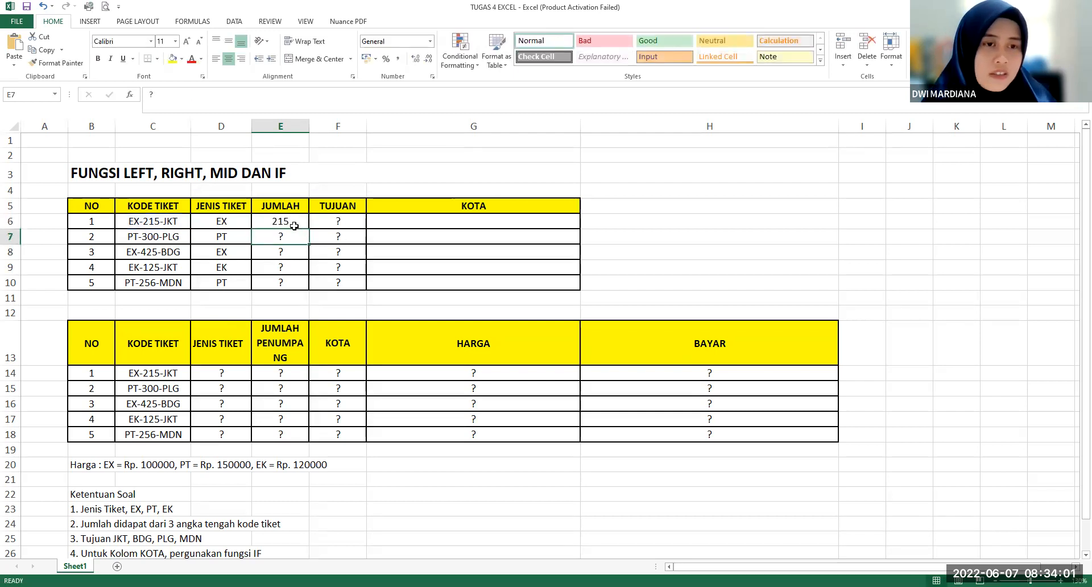
- Fill the MID formula from E6 down through E10 and check the JUMLAH column against the ticket codes
left_click(294, 226)
left_click_drag(309, 228, 308, 284)
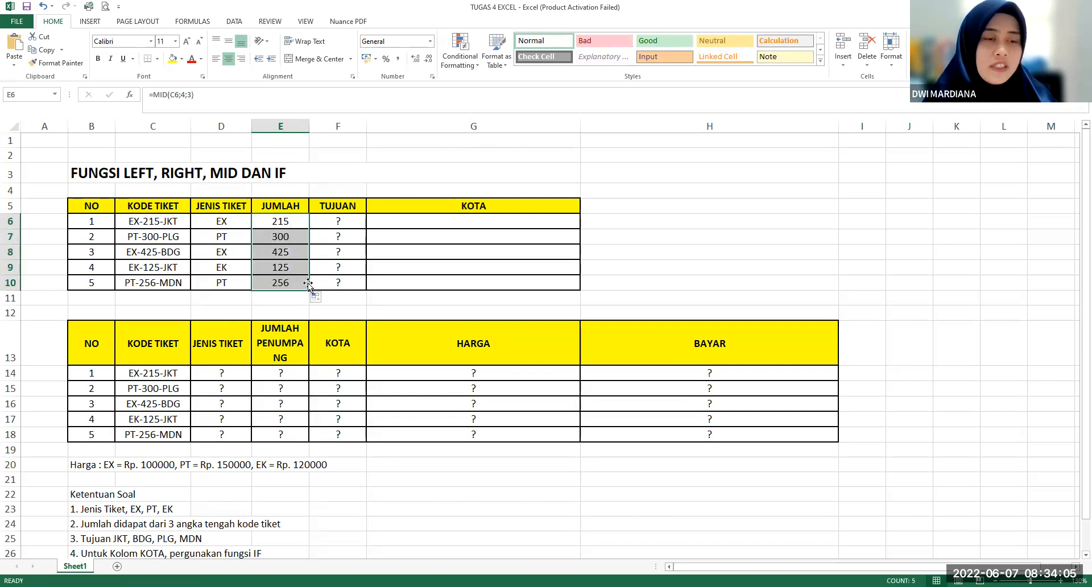
left_click(299, 224)
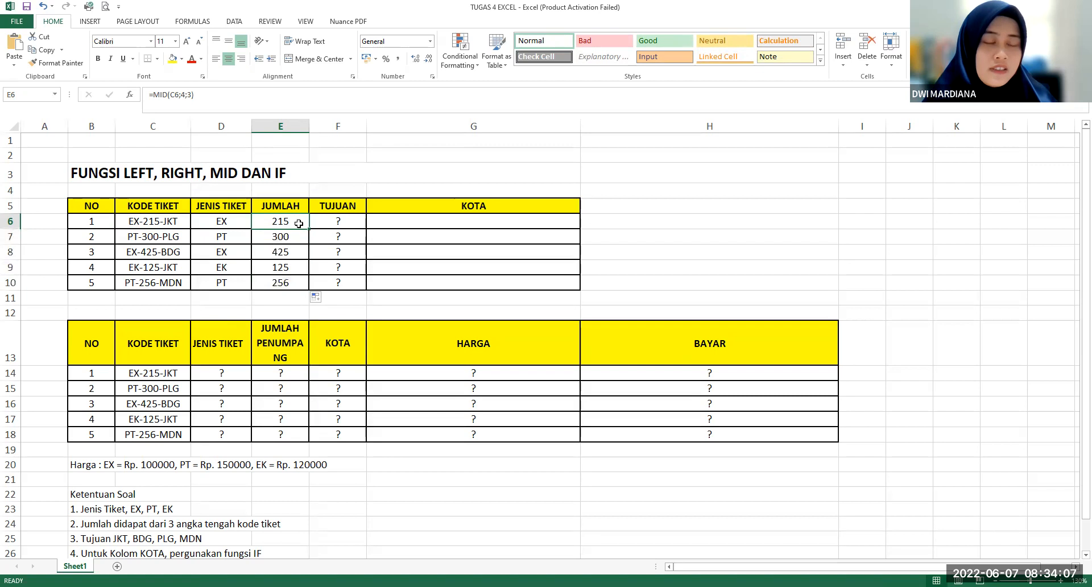
left_click_drag(170, 222, 170, 283)
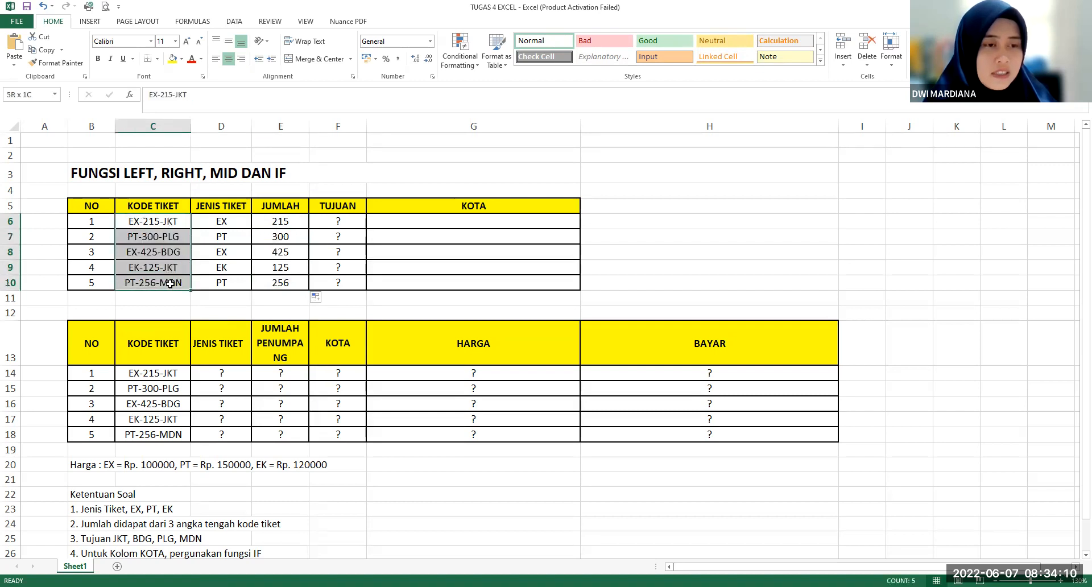
left_click(272, 222)
- Read the Tujuan rule under Ketentuan Soal and compare it with the endings of the KODE TIKET entries in rows 6 to 10
left_click(327, 220)
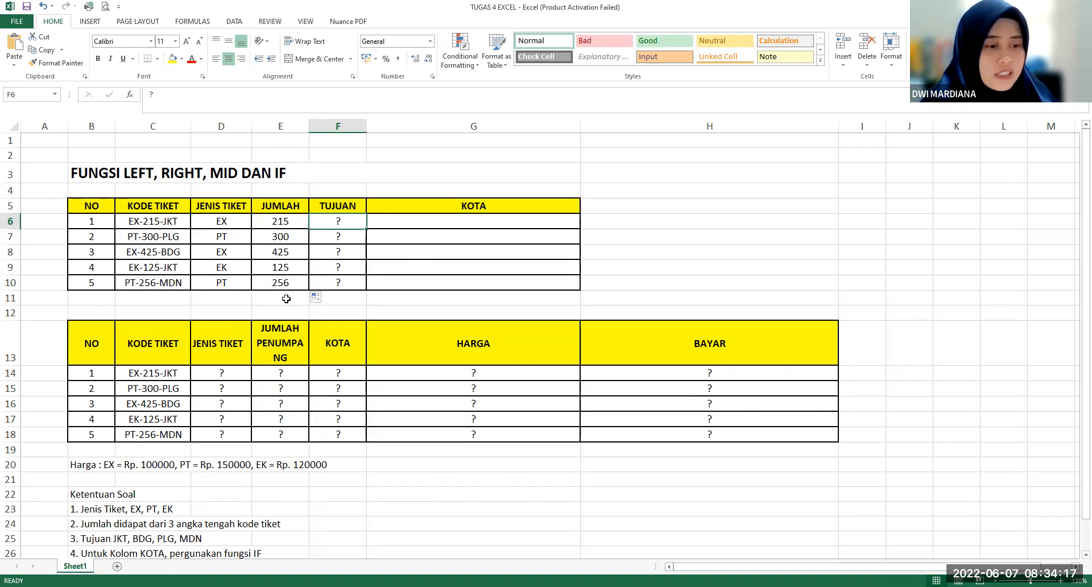
scroll(287, 299, "down", 1)
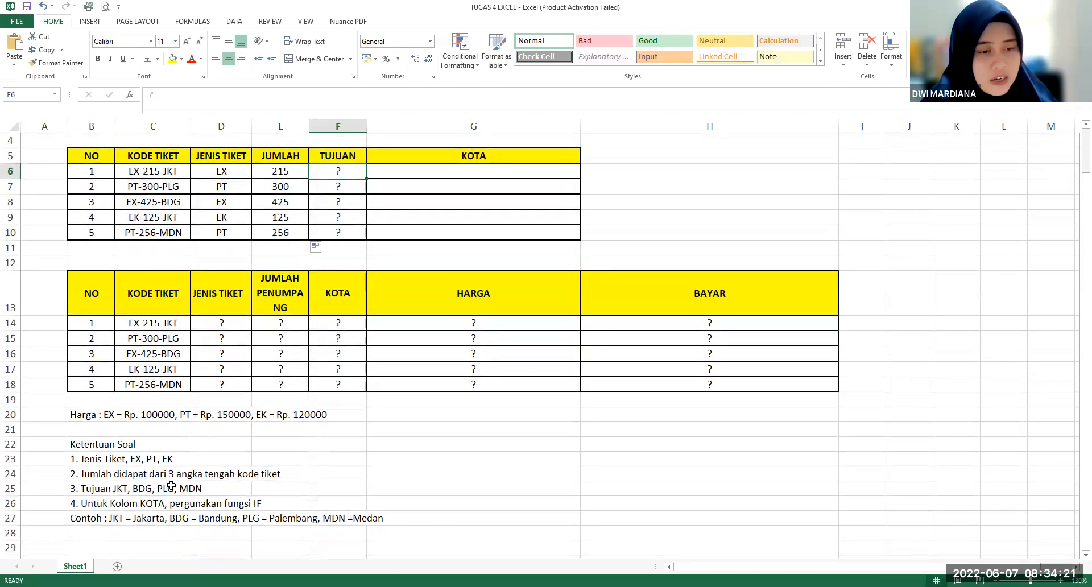
left_click(195, 488)
left_click_drag(118, 492, 184, 489)
scroll(232, 423, "up", 1)
scroll(233, 423, "up", 1)
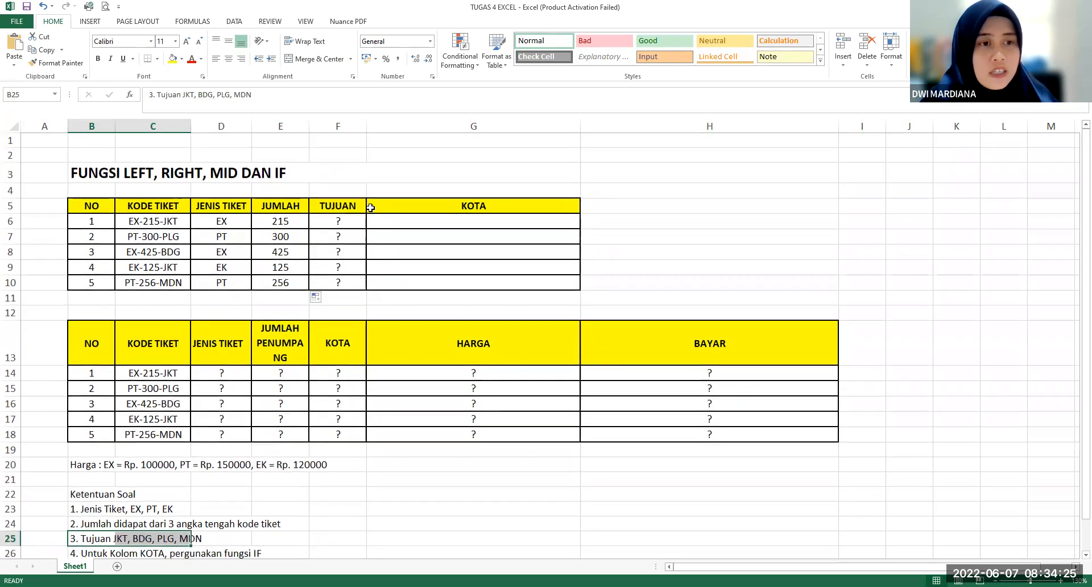
left_click(344, 221)
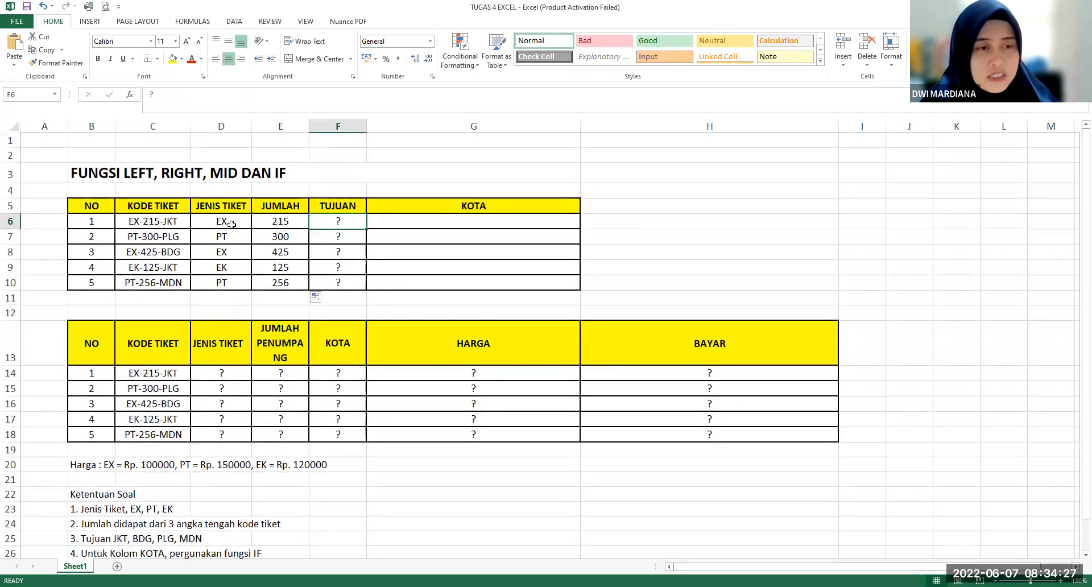
left_click_drag(135, 225, 153, 282)
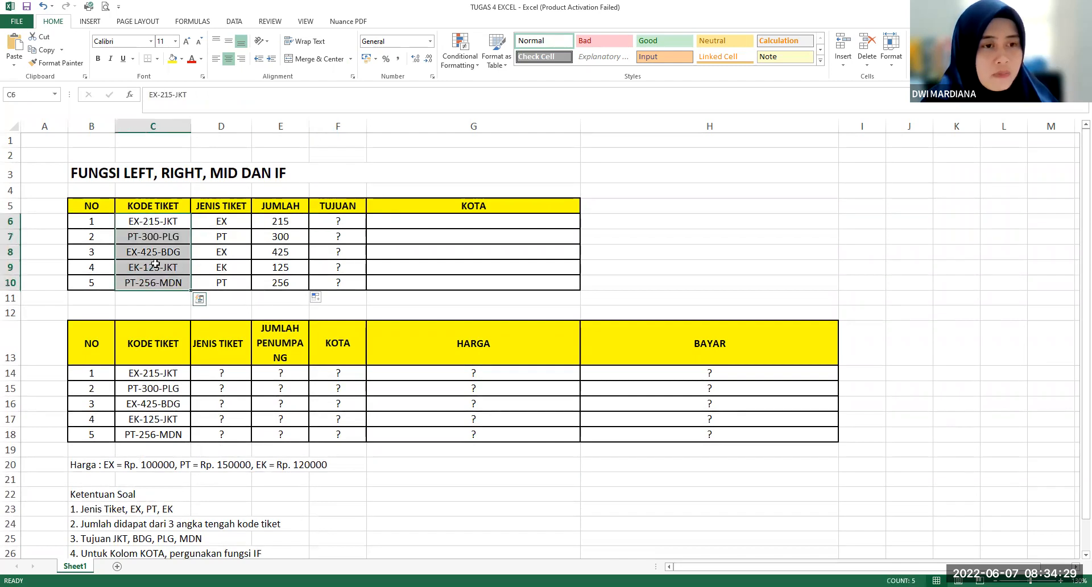
left_click(177, 221)
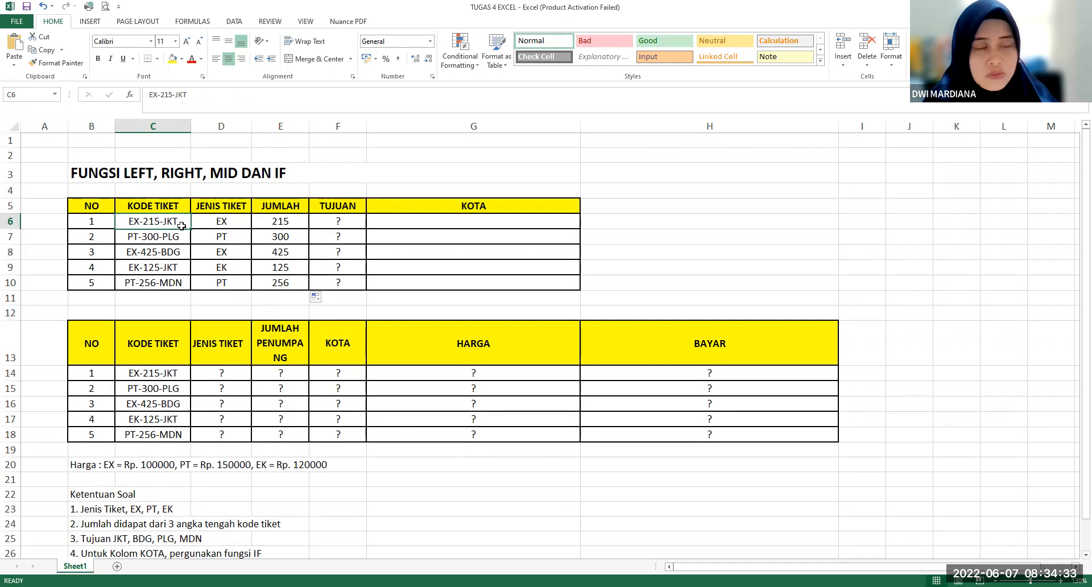
- Extract the destination code of the first ticket into the TUJUAN cell F6 with the formula =RIGHT(C6;3)
left_click(343, 215)
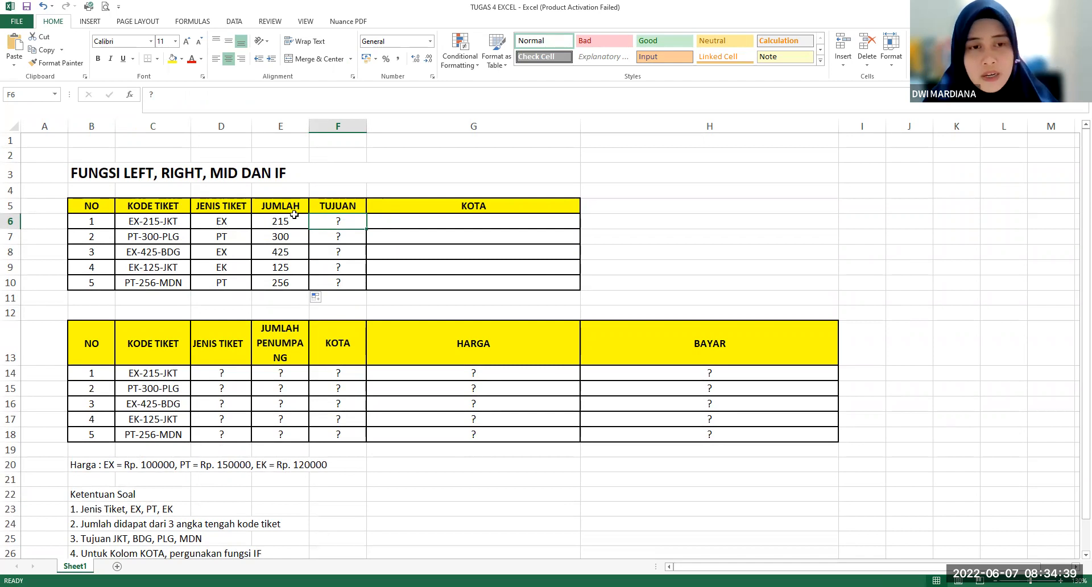
type("=")
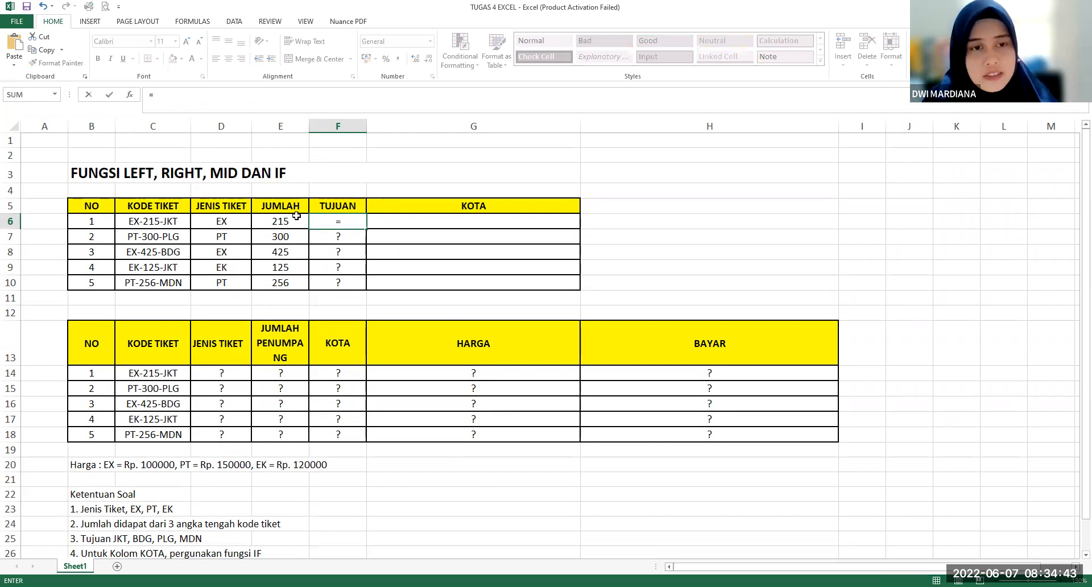
type("RIGHT(")
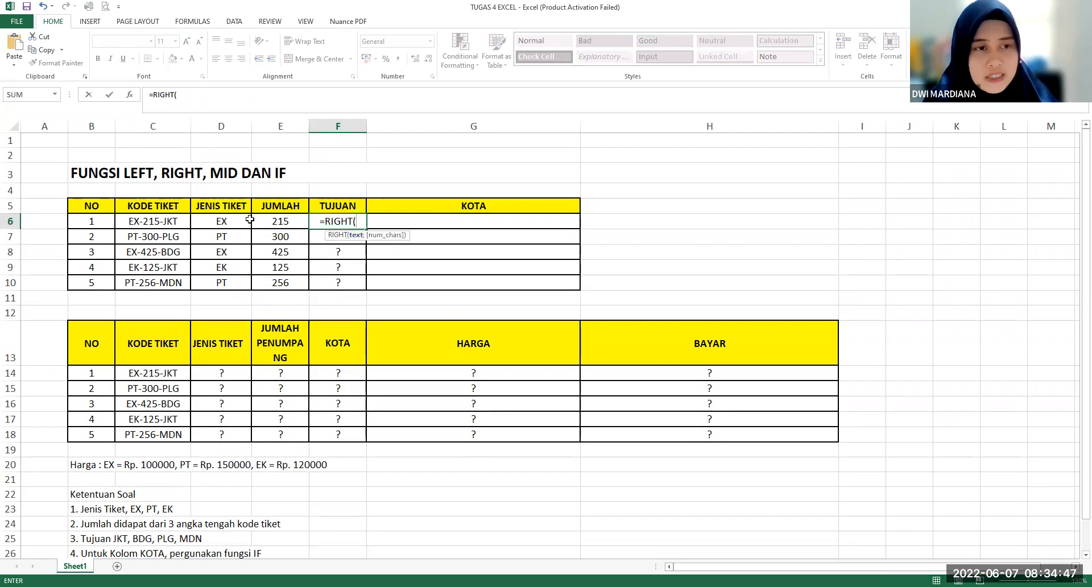
left_click(171, 220)
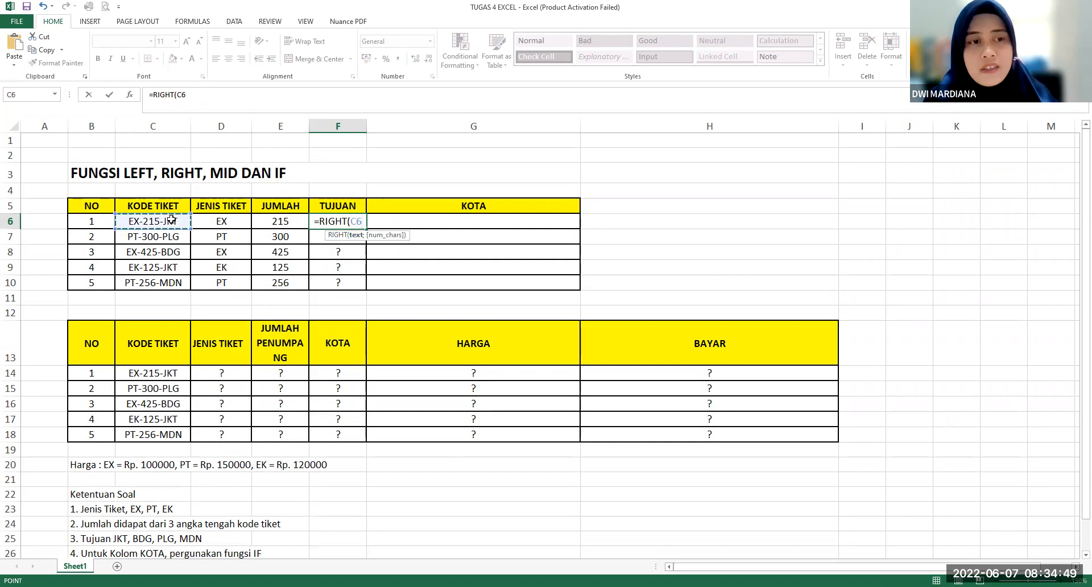
type(";")
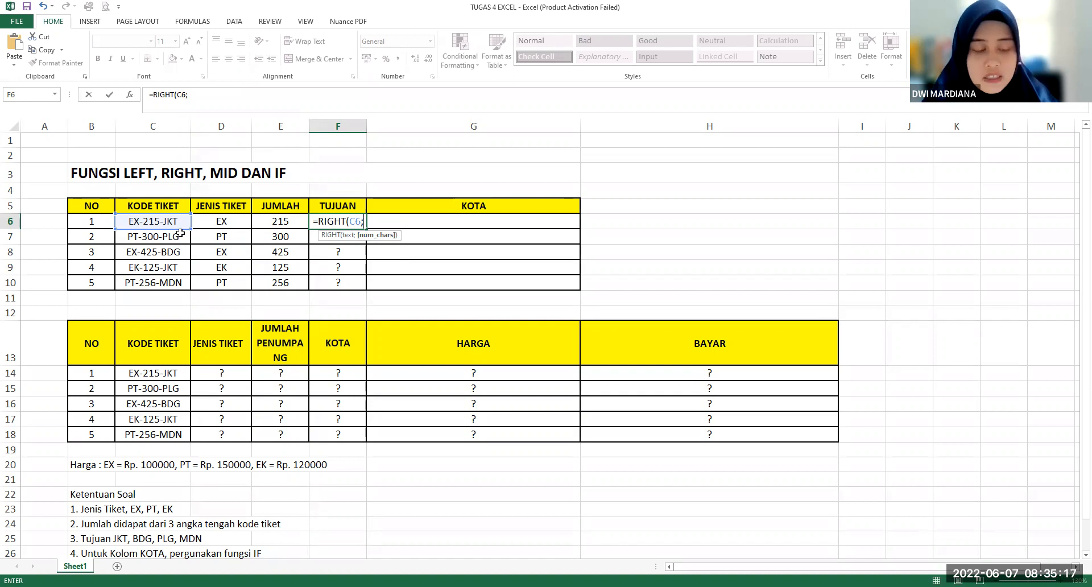
type("3)")
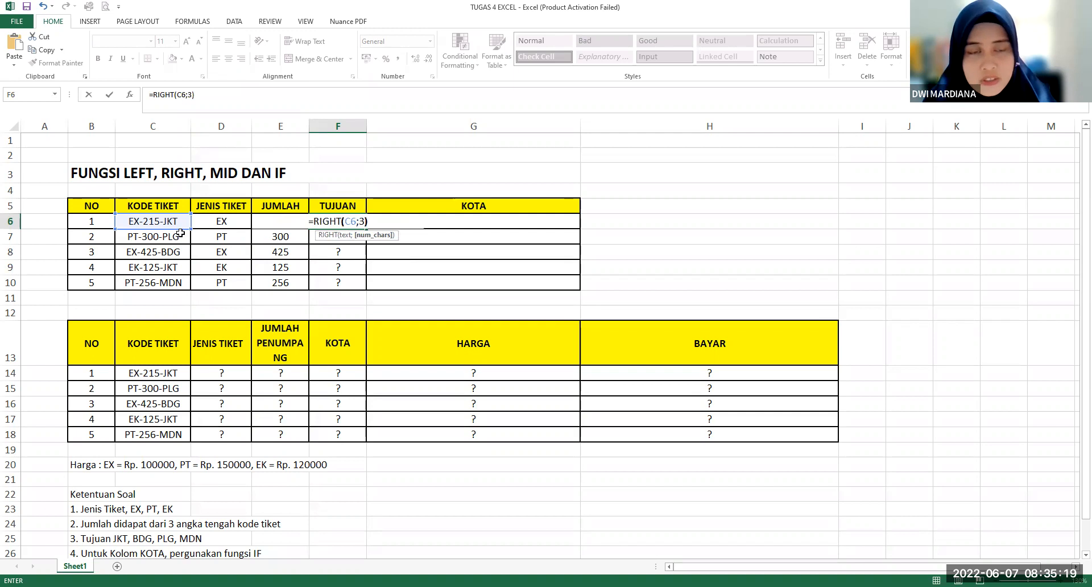
key("Return")
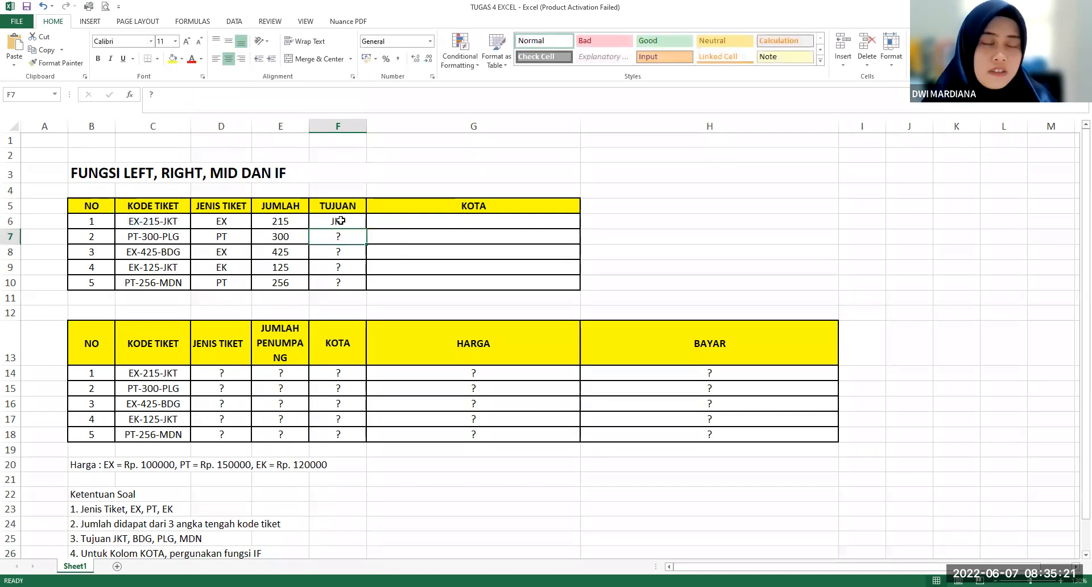
- Fill the RIGHT formula from F6 down through F10 and compare the TUJUAN column with the KODE TIKET entries
left_click(353, 221)
left_click_drag(367, 228, 360, 286)
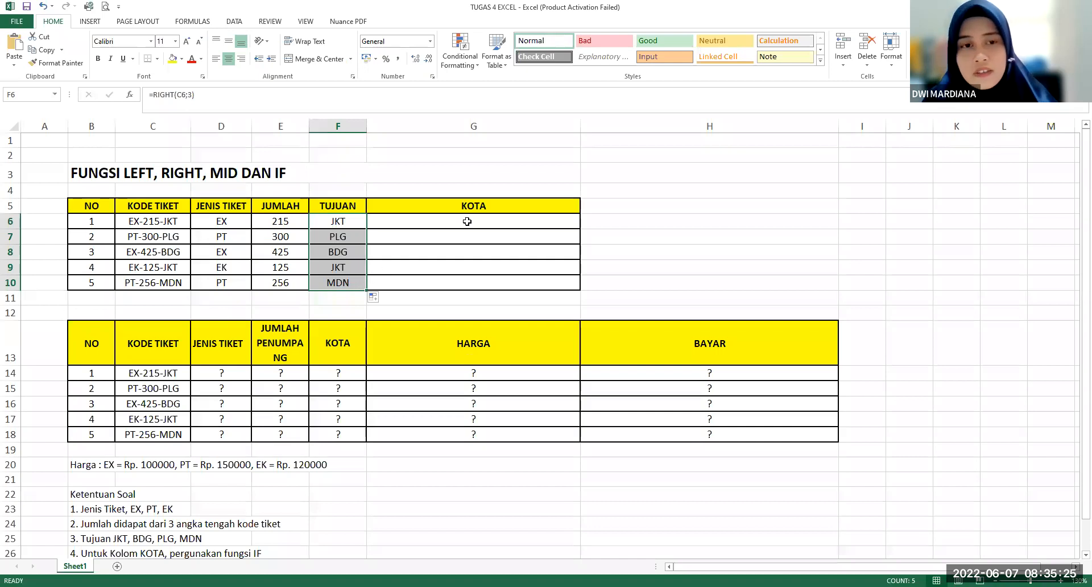
left_click(345, 242)
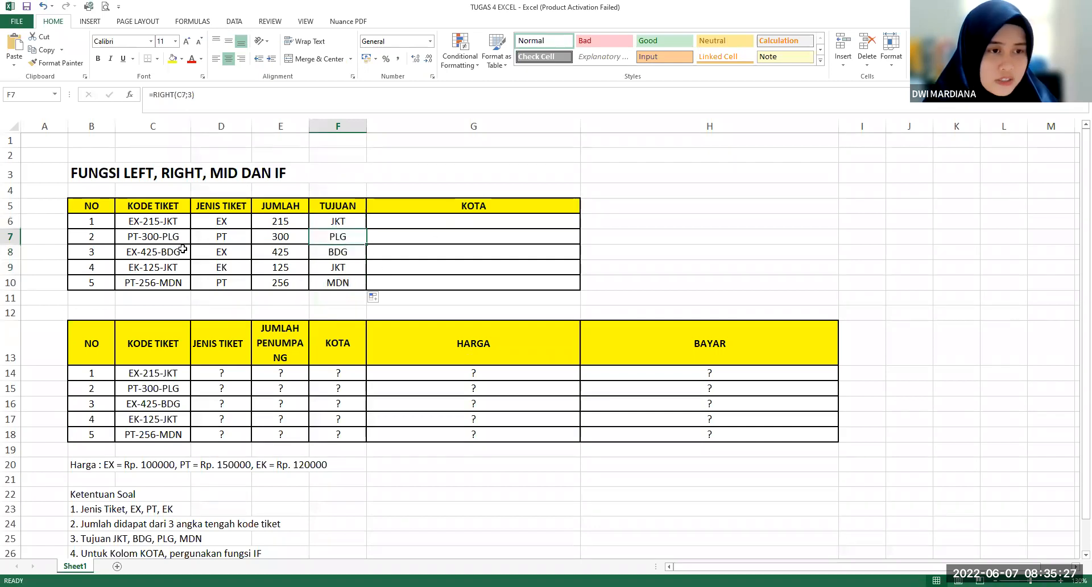
left_click_drag(149, 218, 156, 284)
left_click_drag(341, 222, 344, 284)
left_click(405, 239)
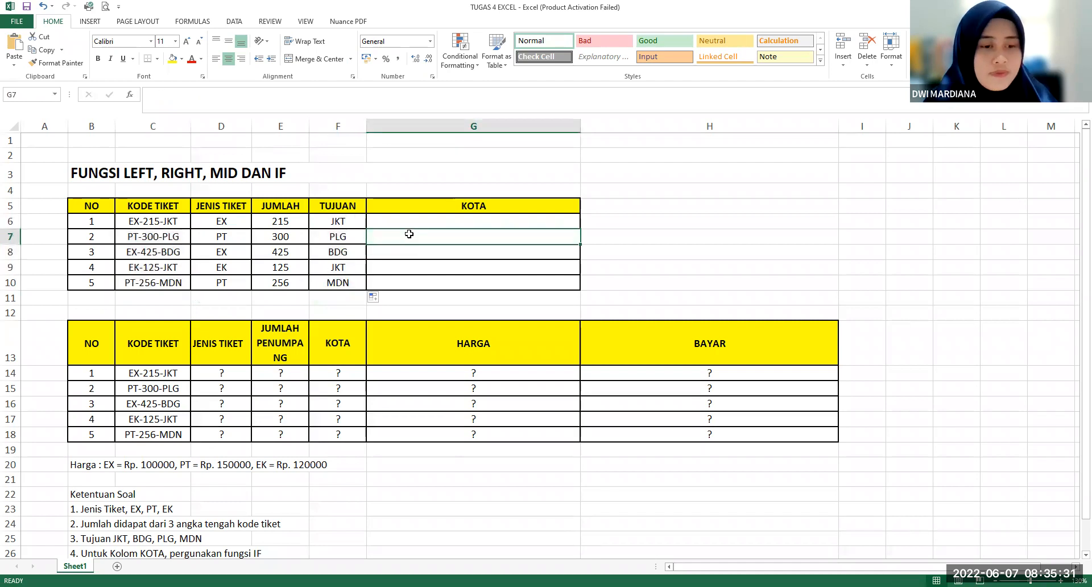
left_click(425, 217)
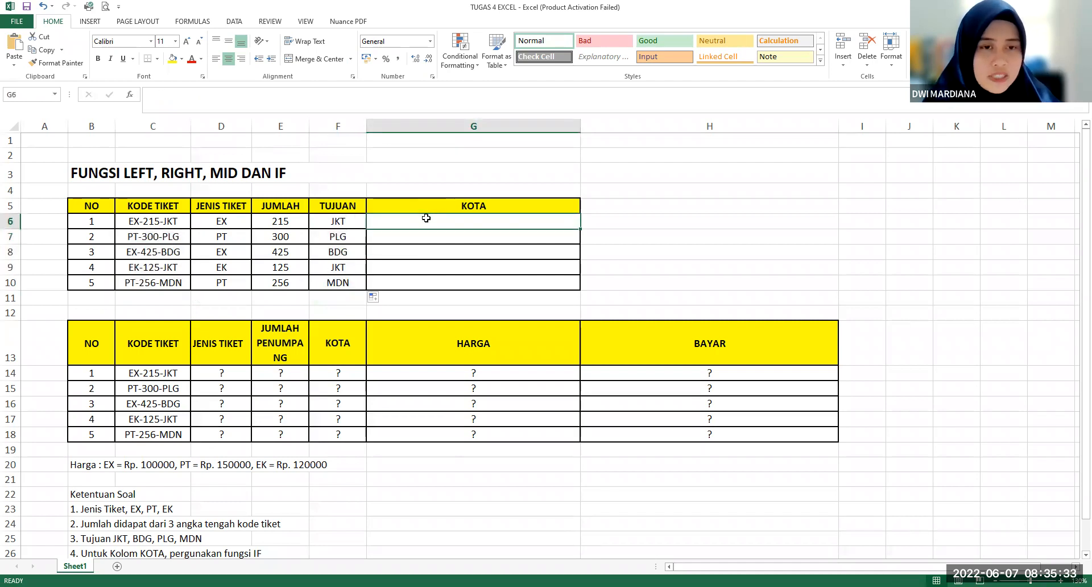
- Read the KOTA rule and the example city names for each destination code in rows 26 and 27 under Ketentuan Soal
scroll(426, 218, "down", 1)
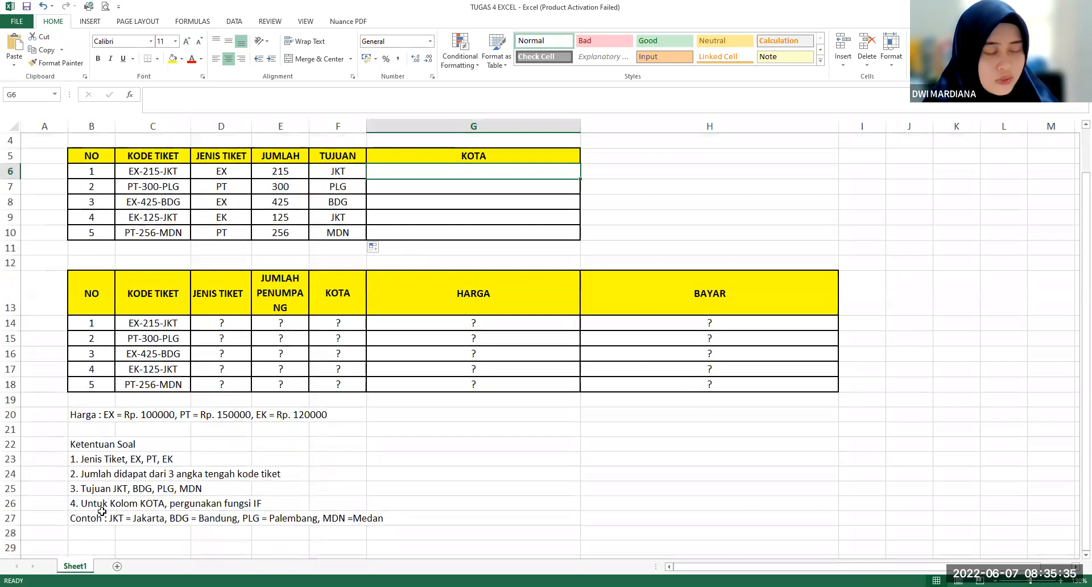
left_click(248, 503)
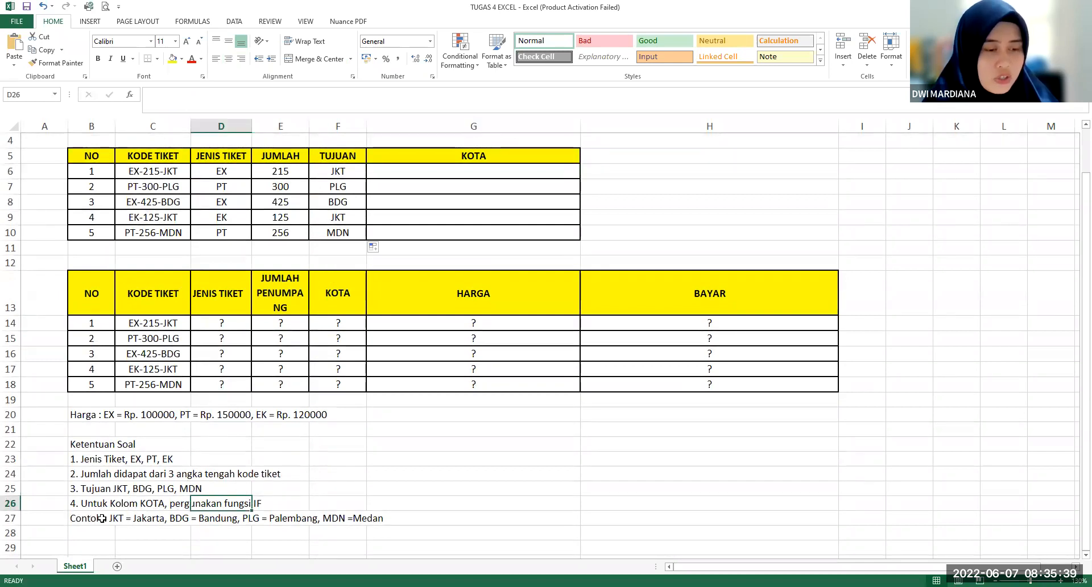
left_click(146, 518)
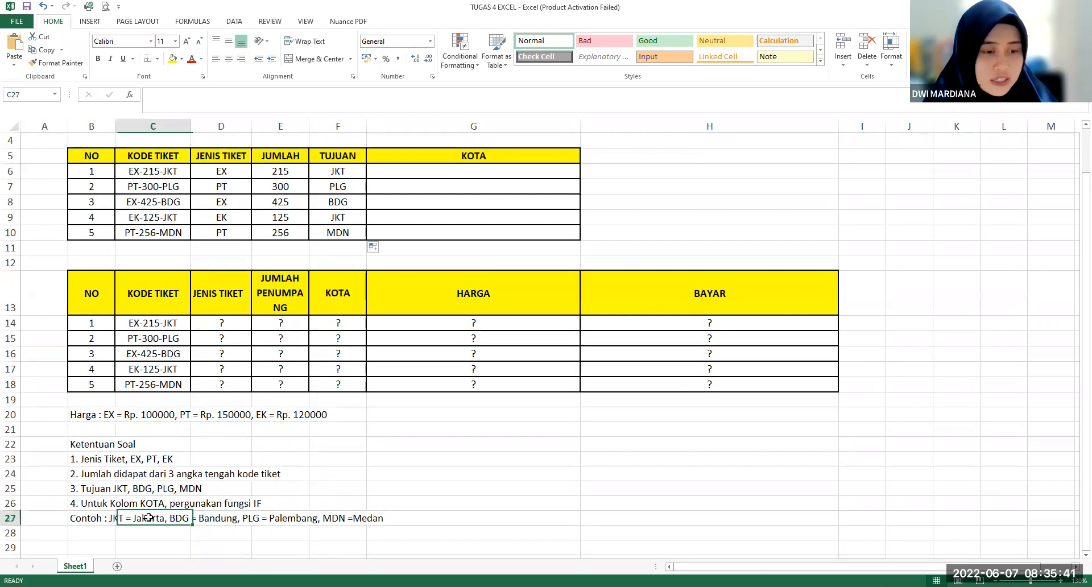
left_click(211, 519)
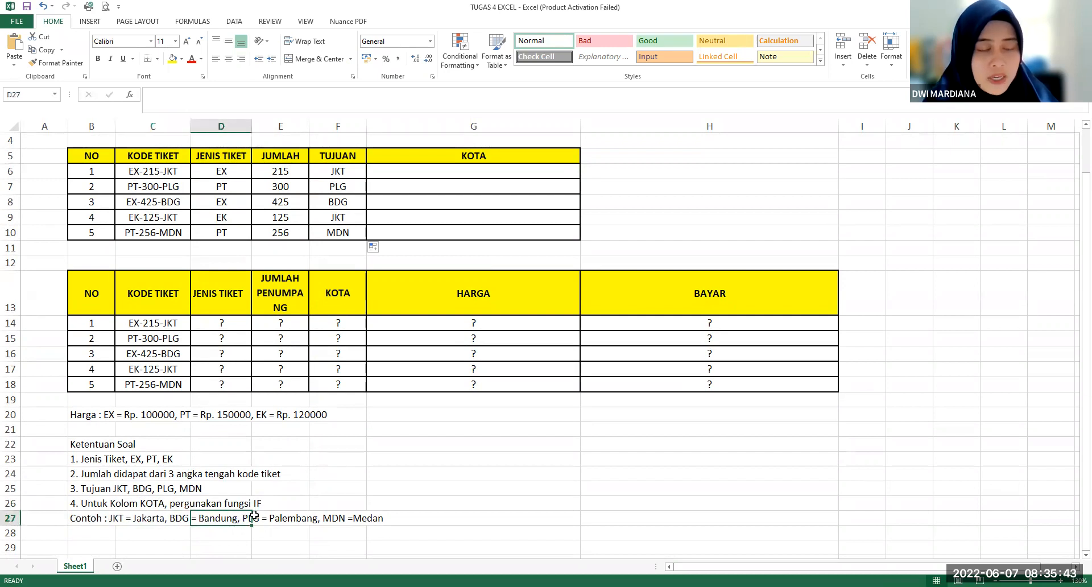
left_click(297, 515)
left_click(346, 514)
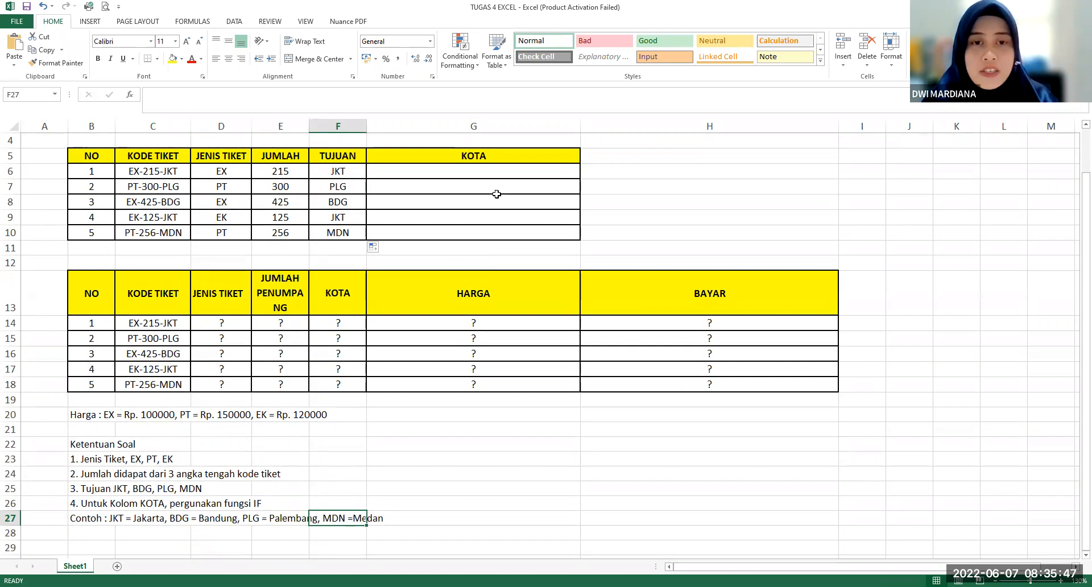
- Compare the code-to-city examples in row 27 with the TUJUAN codes and the KOTA cells G6 to G10
scroll(441, 195, "up", 1)
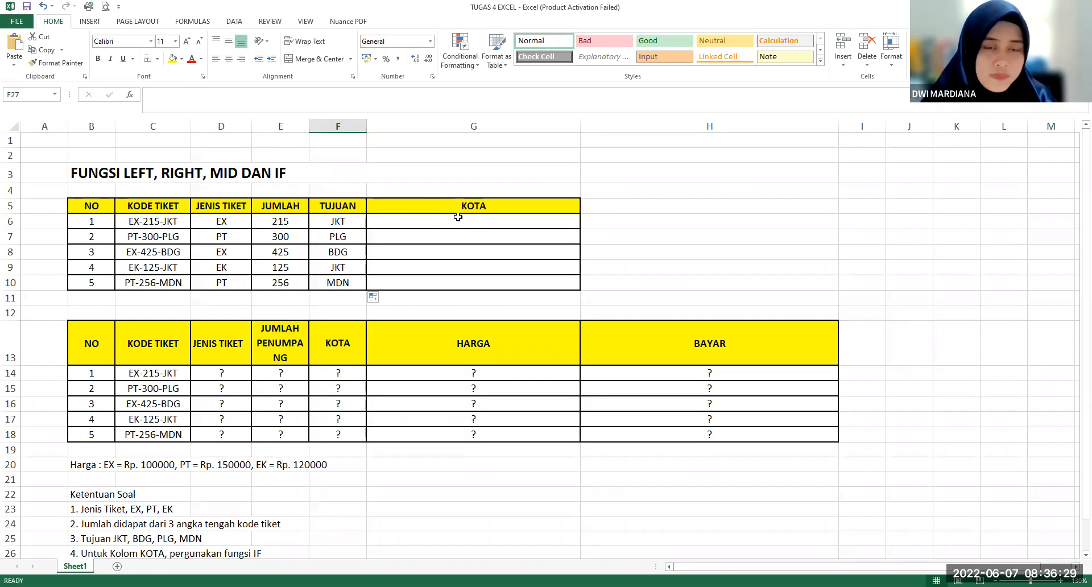
scroll(458, 220, "down", 1)
scroll(457, 220, "up", 1)
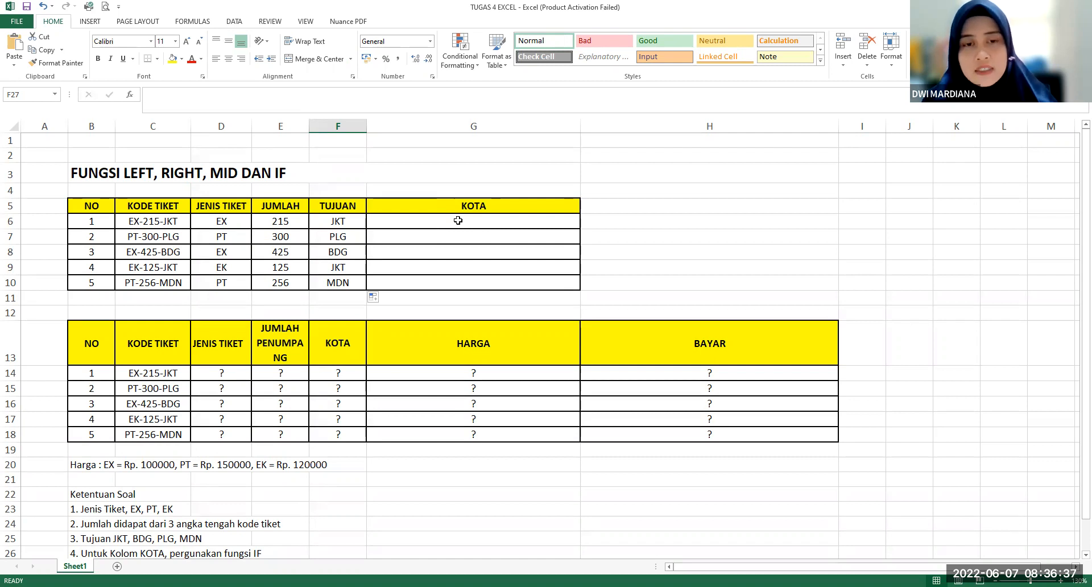
scroll(456, 219, "down", 1)
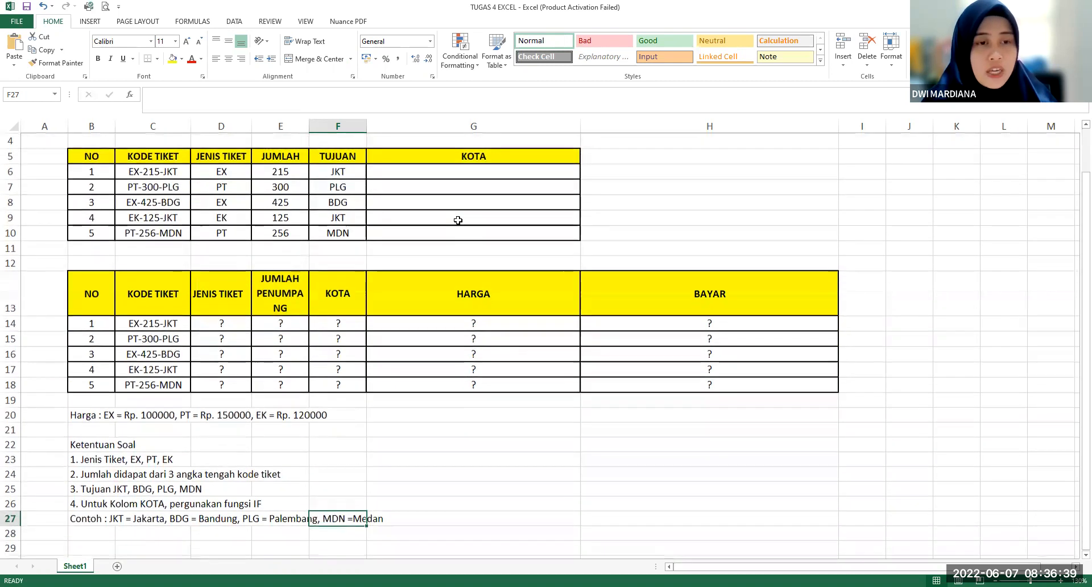
scroll(380, 250, "up", 1)
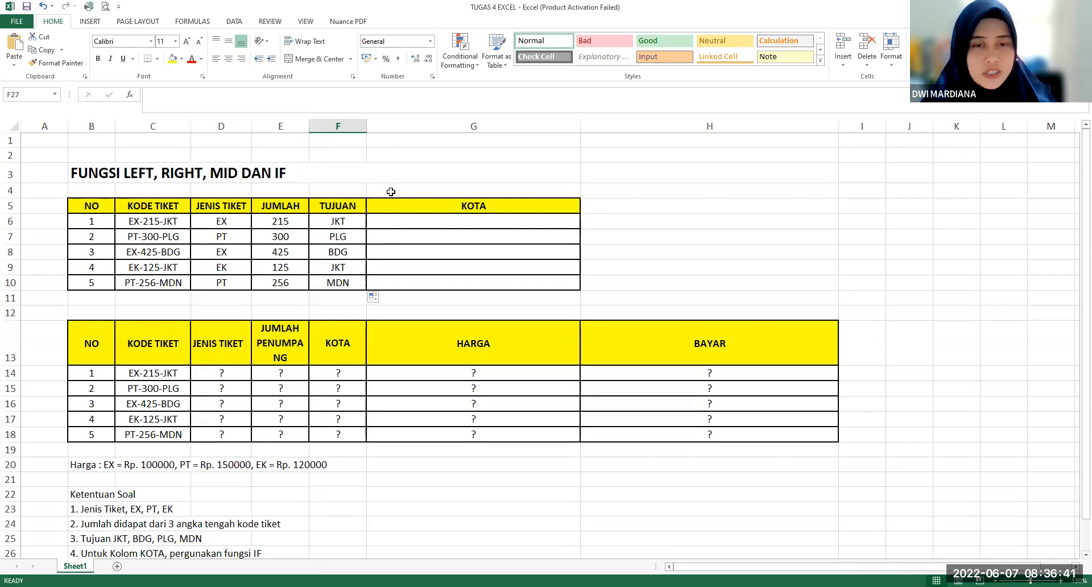
scroll(411, 205, "down", 1)
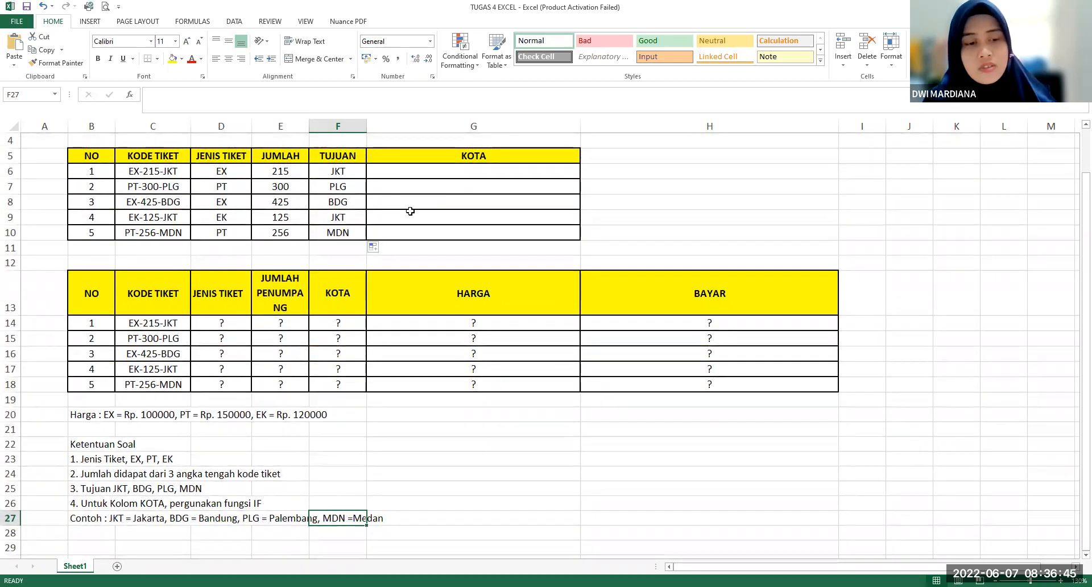
left_click_drag(132, 518, 378, 518)
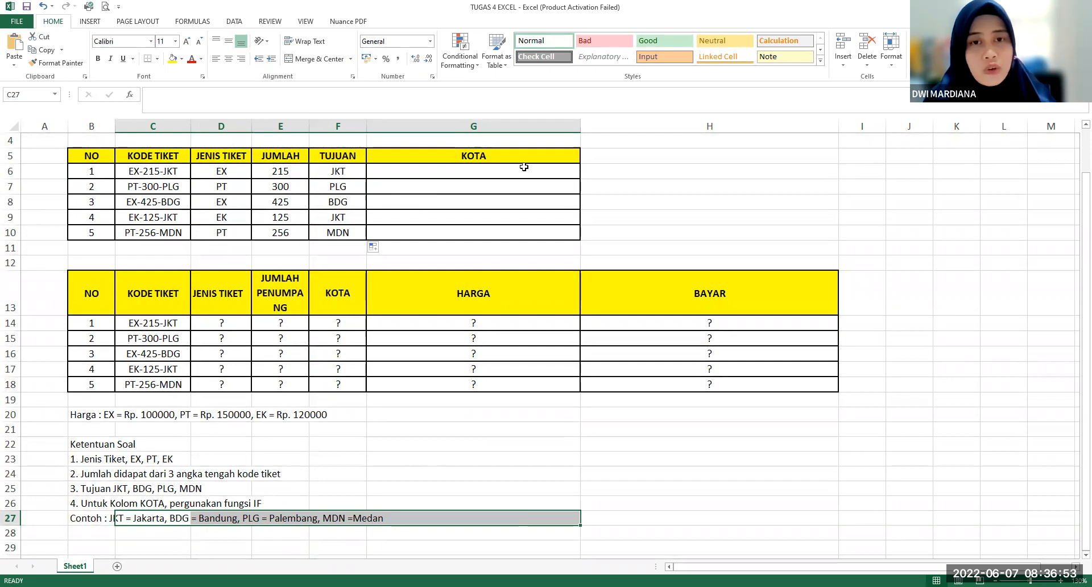
left_click_drag(524, 167, 524, 231)
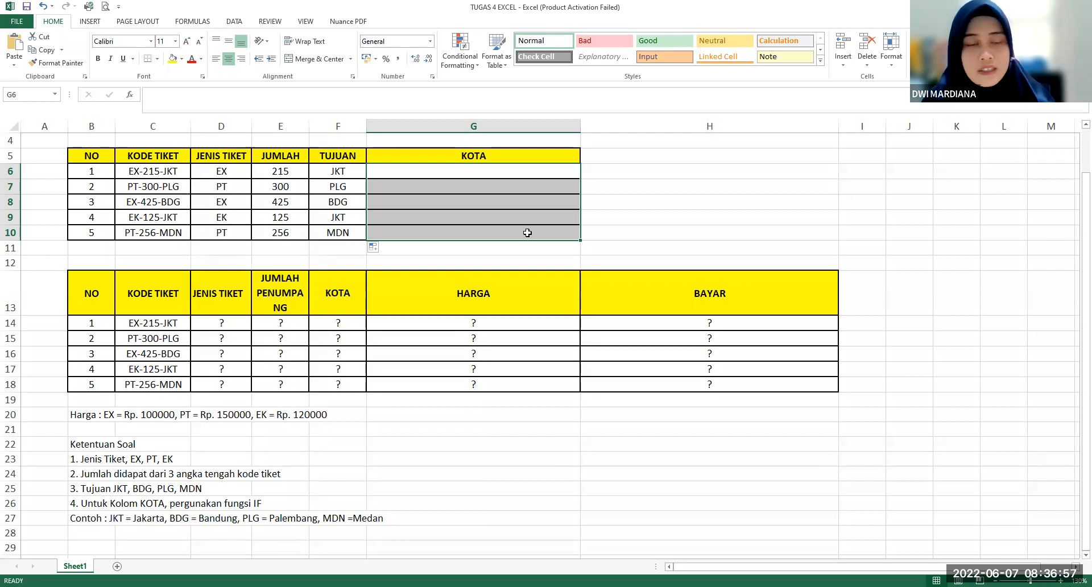
scroll(527, 233, "up", 1)
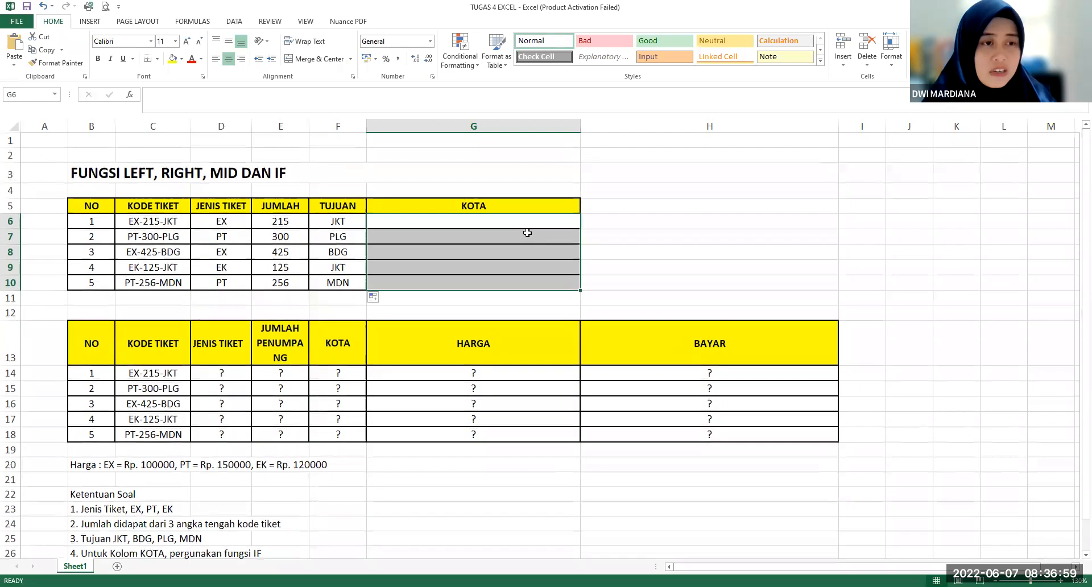
- Start an IF formula in the KOTA cell G6 with the logical test F6="JKT"
left_click(489, 220)
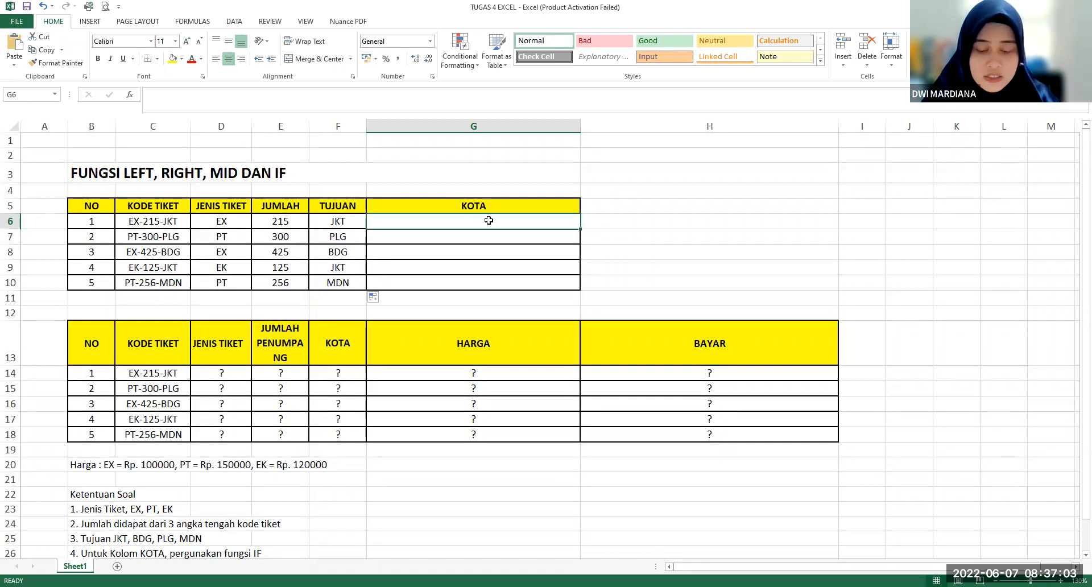
type("=")
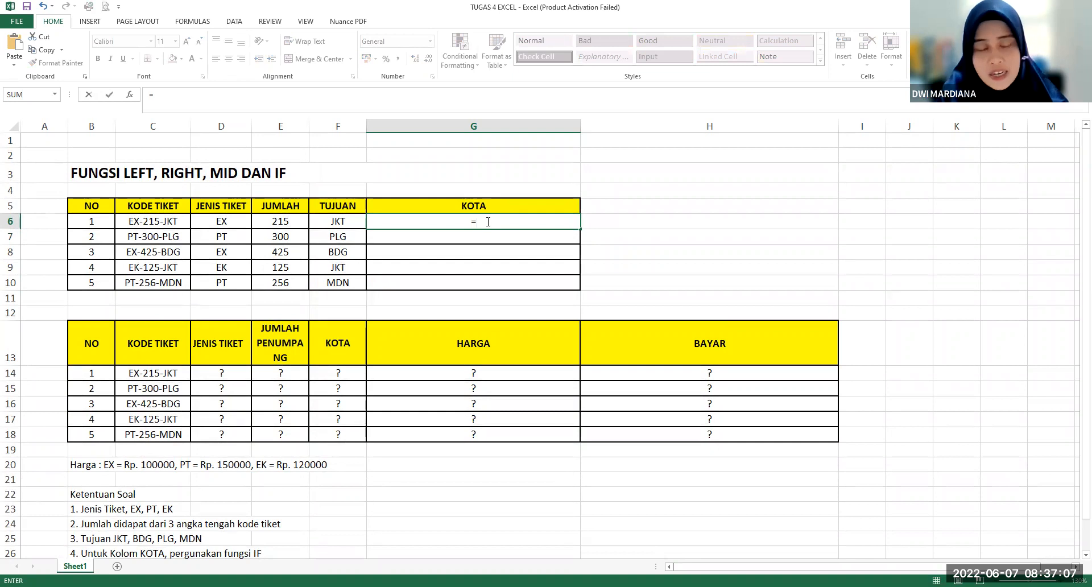
type("IF")
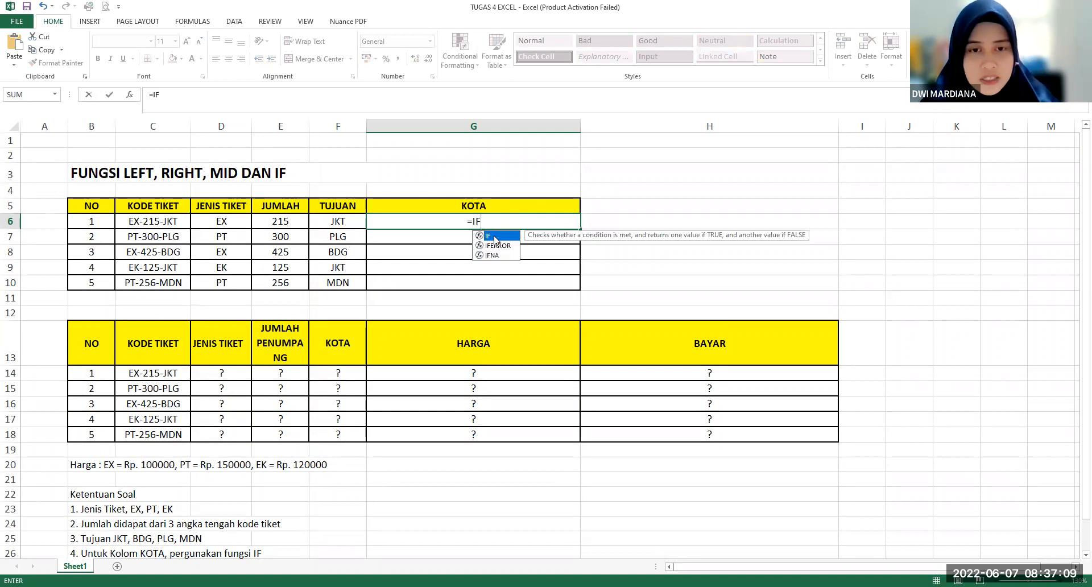
double_click(493, 236)
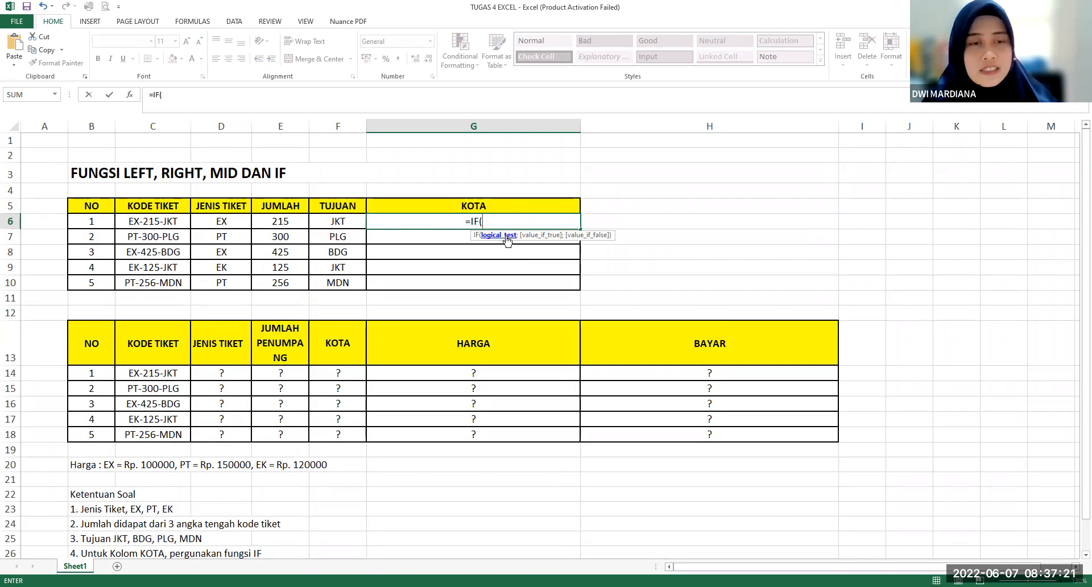
scroll(507, 236, "down", 1)
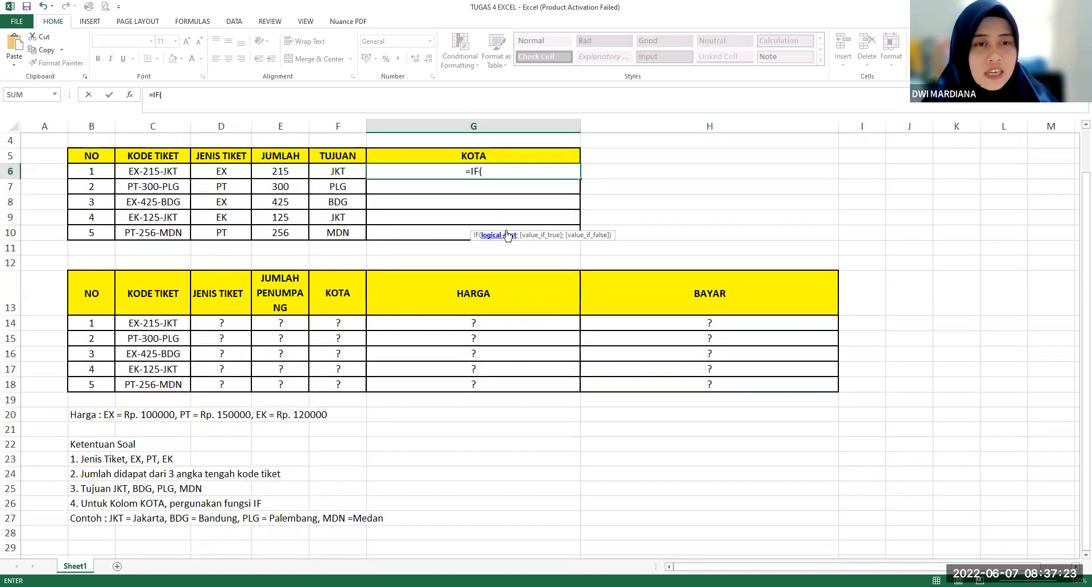
scroll(339, 227, "up", 1)
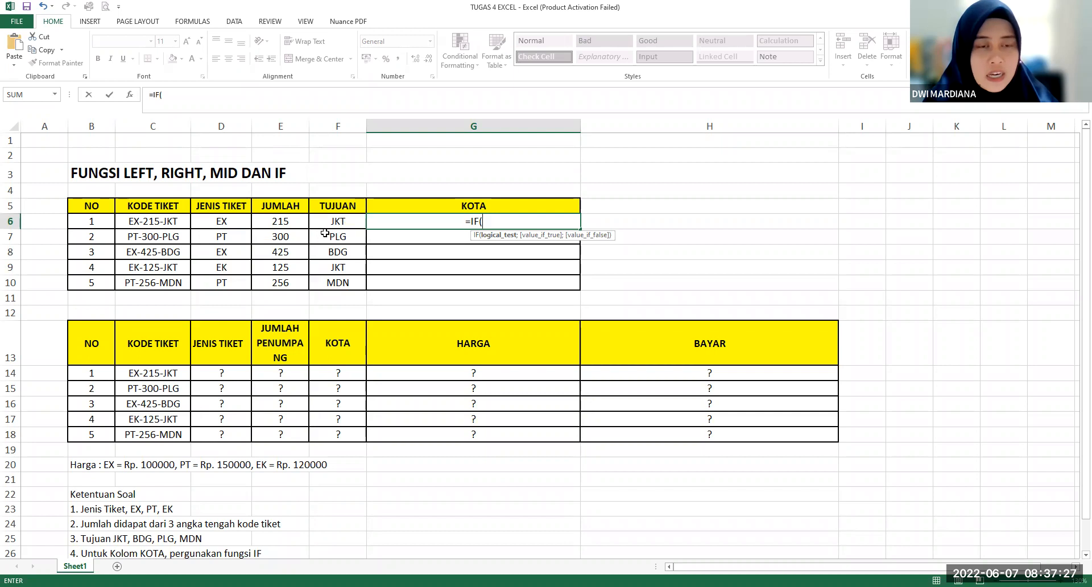
left_click(338, 220)
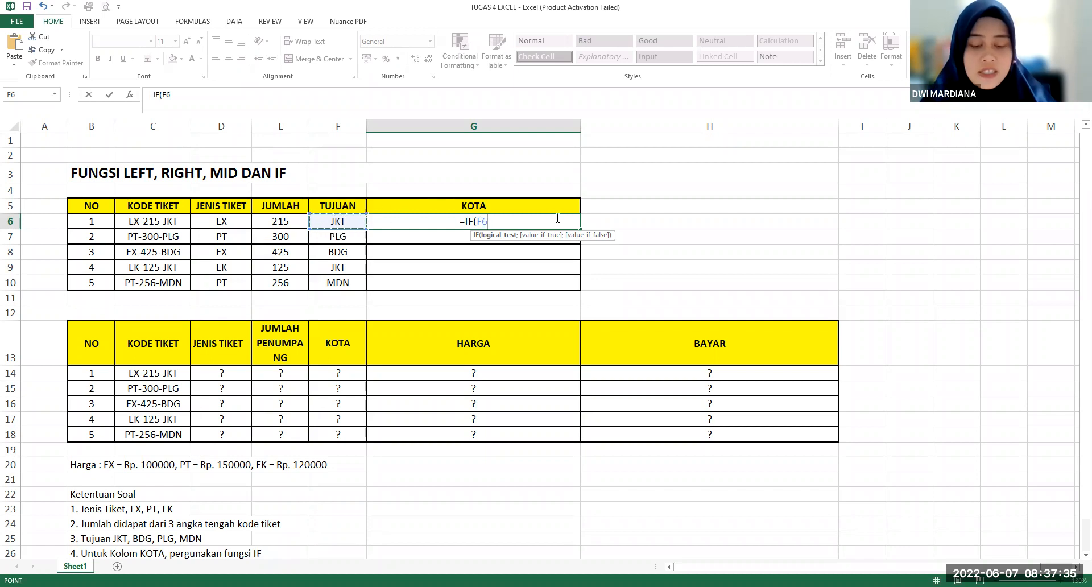
type("=")
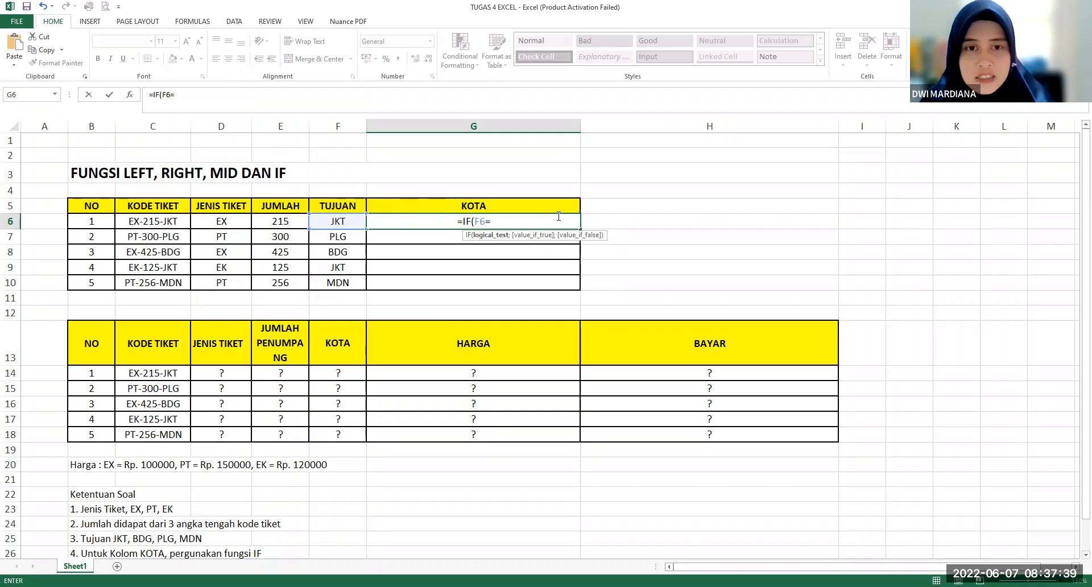
type("\"")
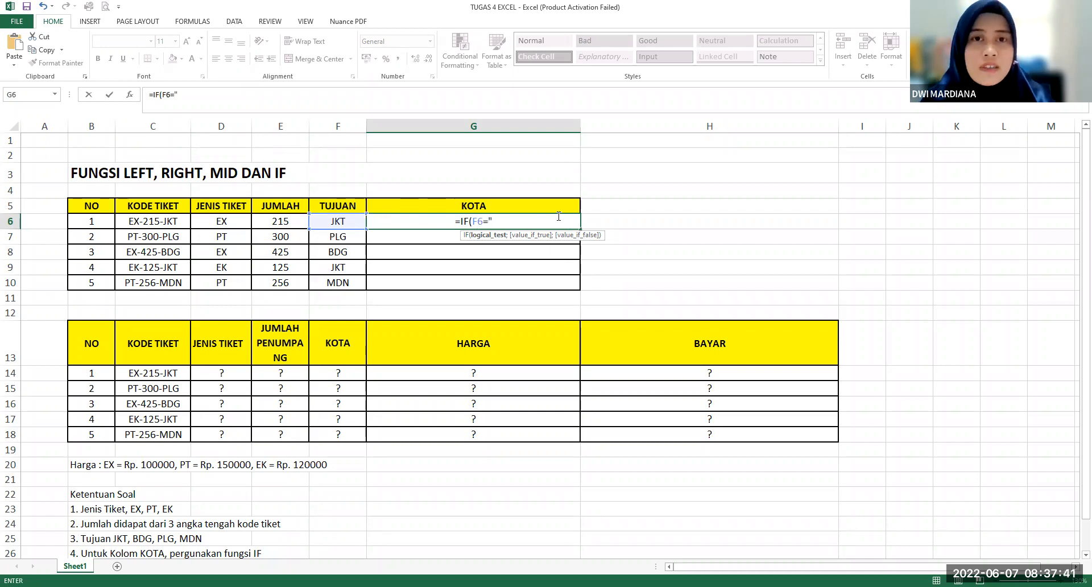
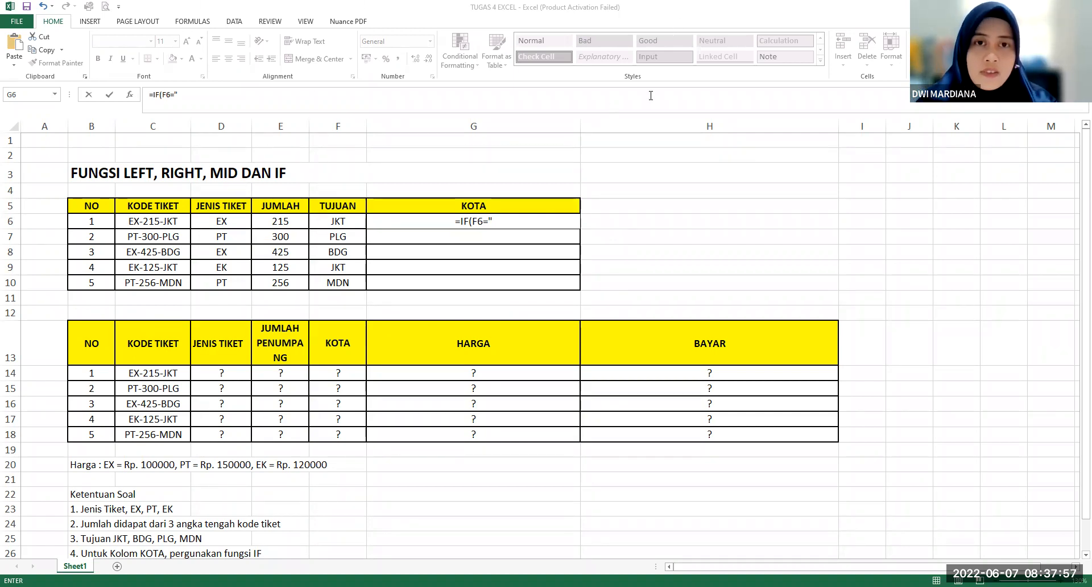
left_click(505, 221)
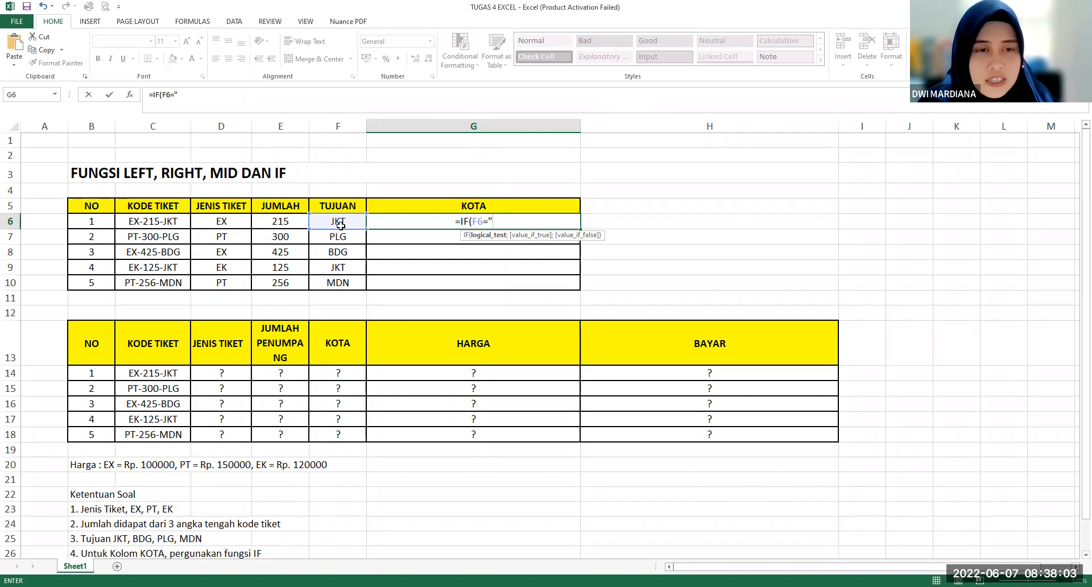
left_click(496, 222)
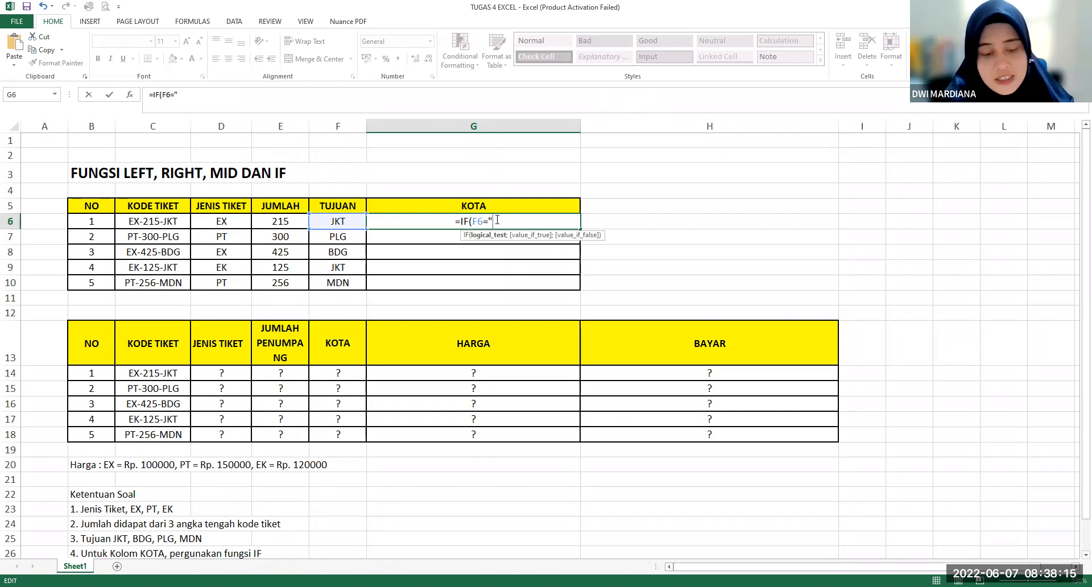
type("JKT")
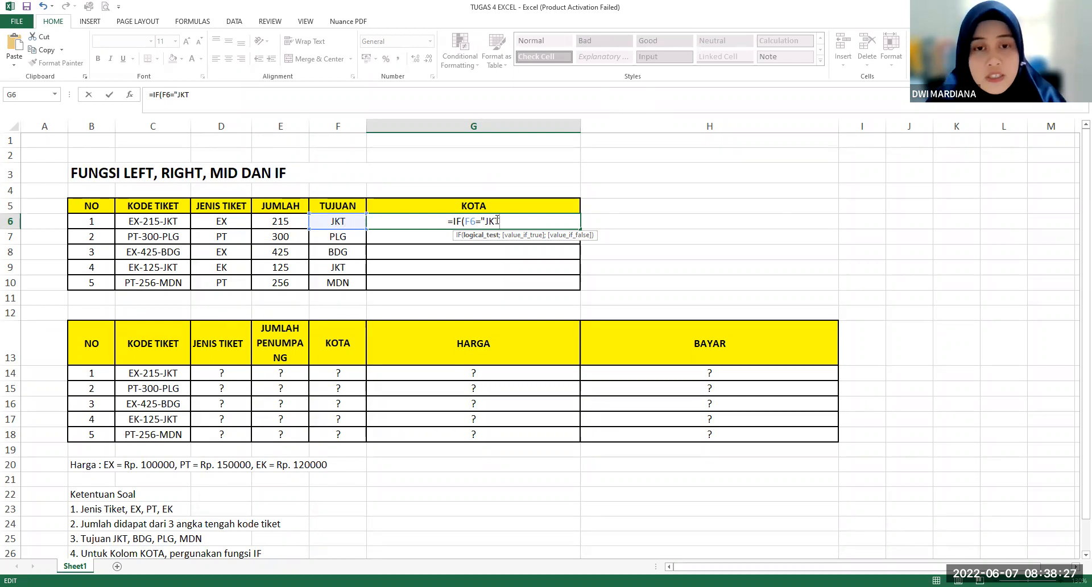
type("\"")
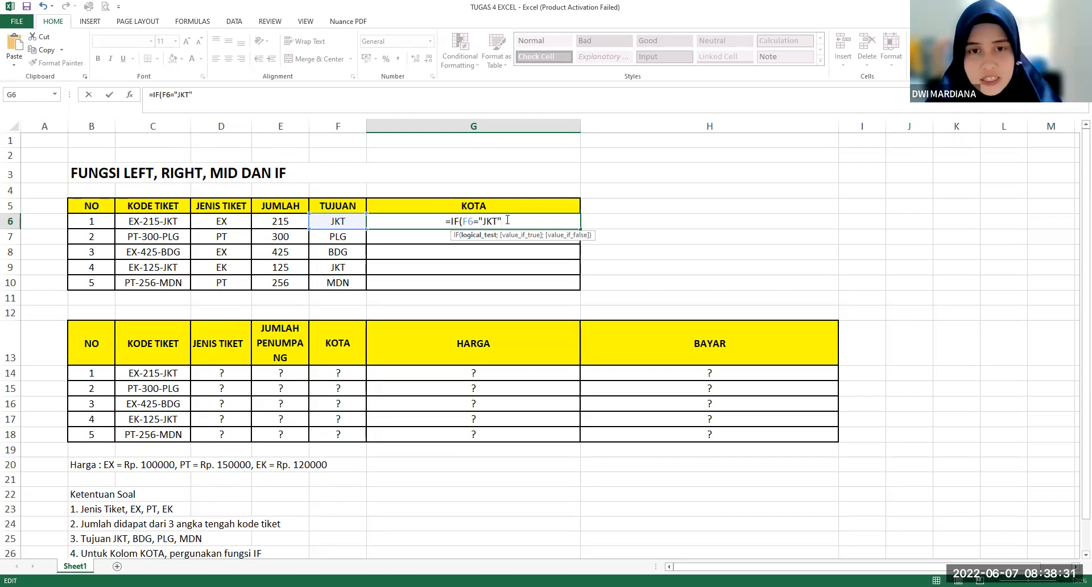
- Add "JAKARTA" as the value-if-true argument of the IF formula in G6, separated by a semicolon
type(";")
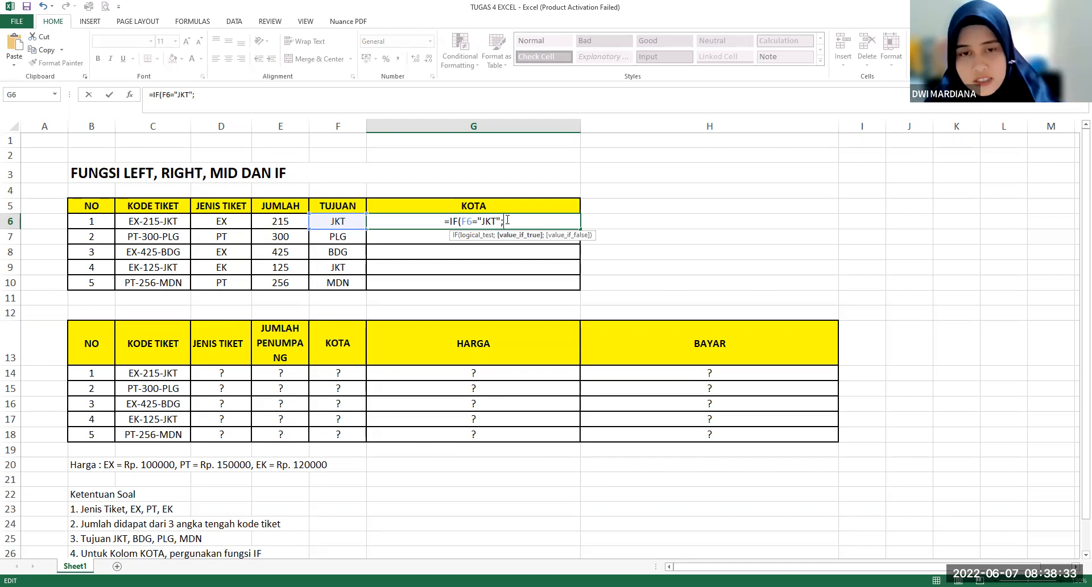
type("\"")
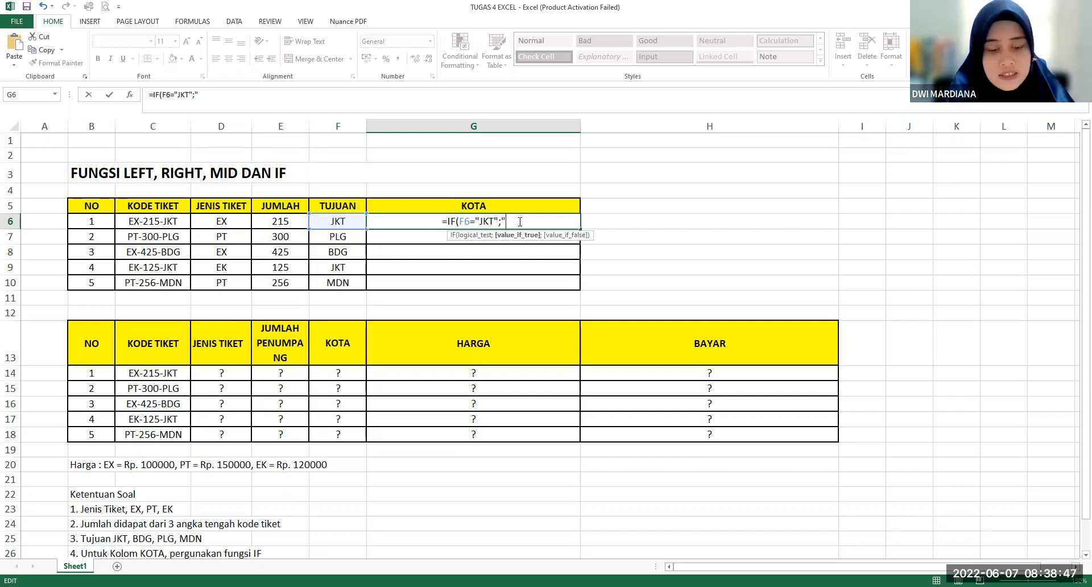
type("JAKARTA\"")
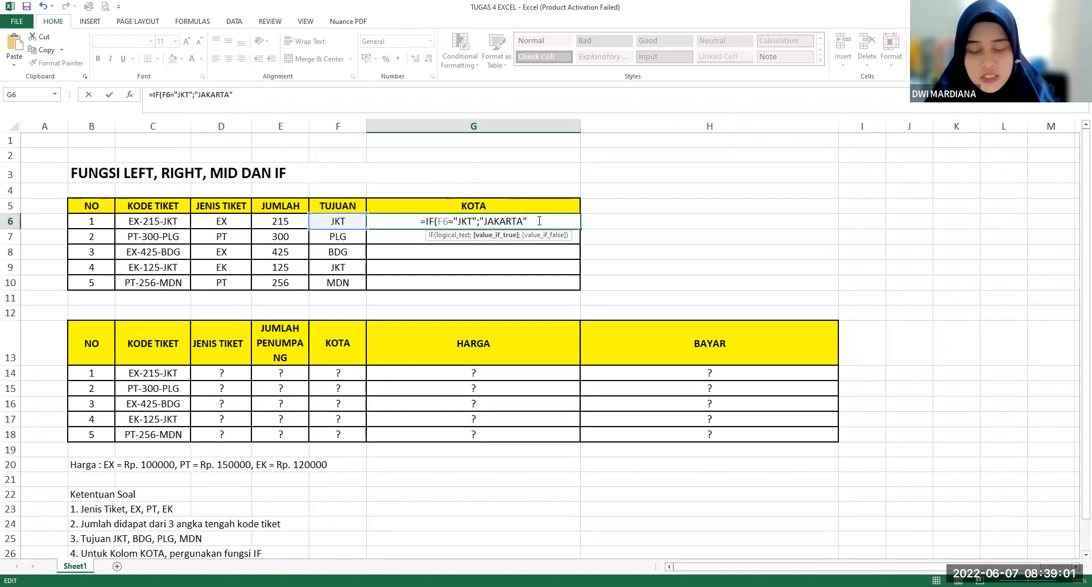
- Nest a second IF as the value-if-false in G6, testing F6="PLG" and returning "PALEMBANG", followed by a semicolon
type(";")
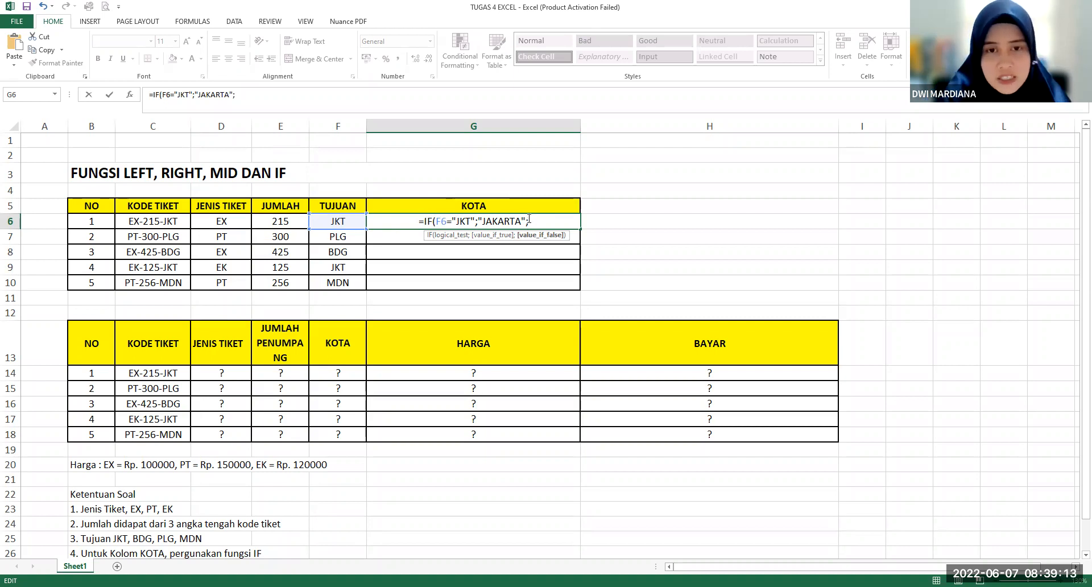
type("IF")
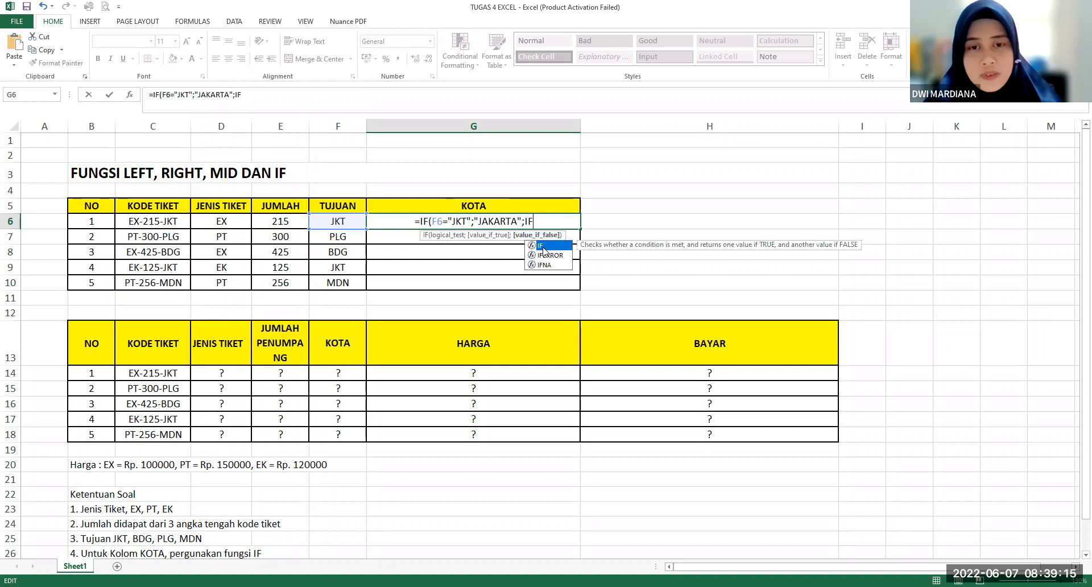
type("(")
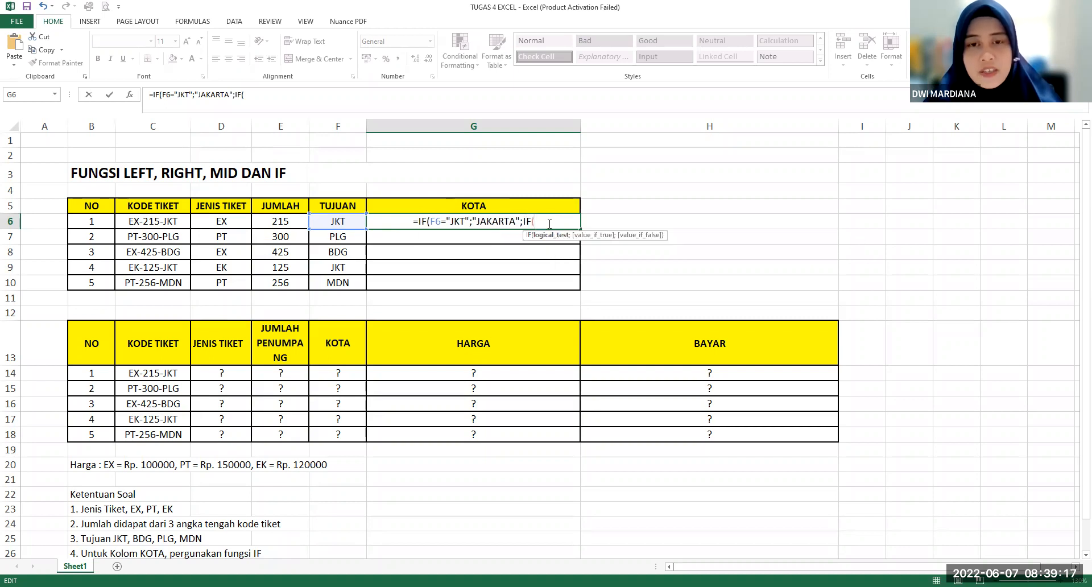
left_click(337, 220)
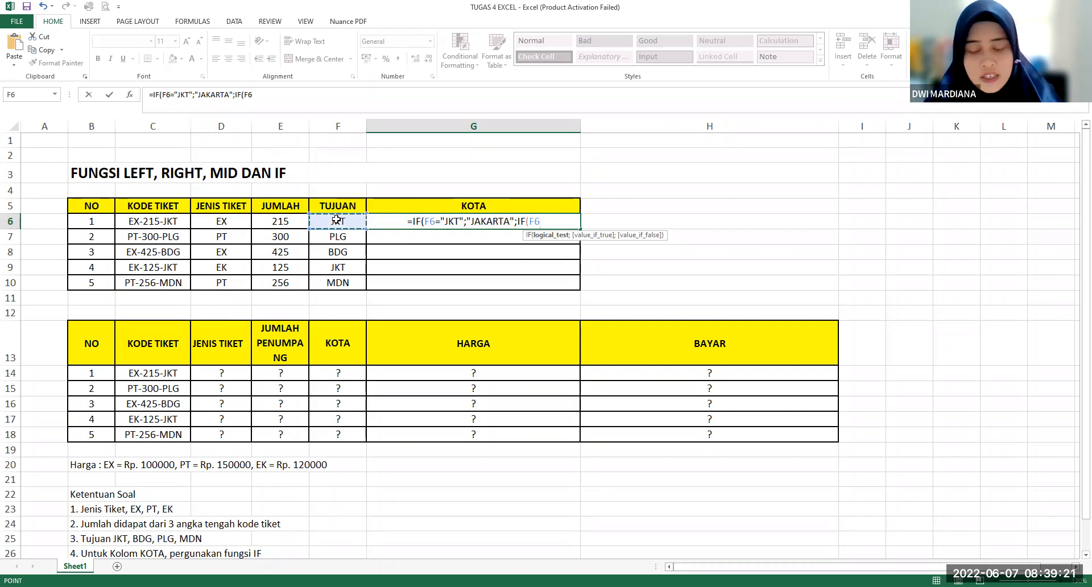
type("=\"")
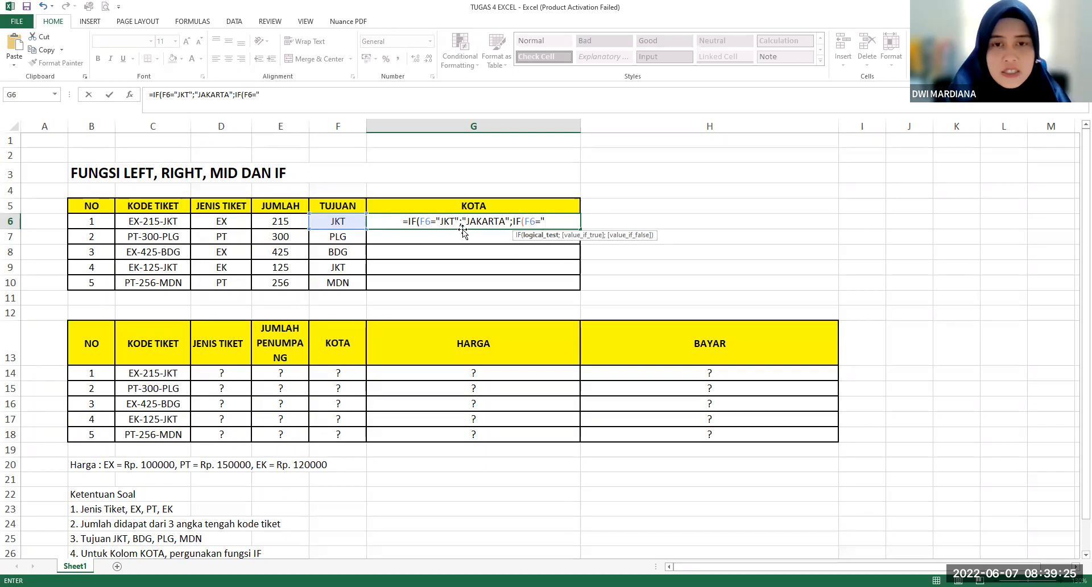
type("PLG\";\"")
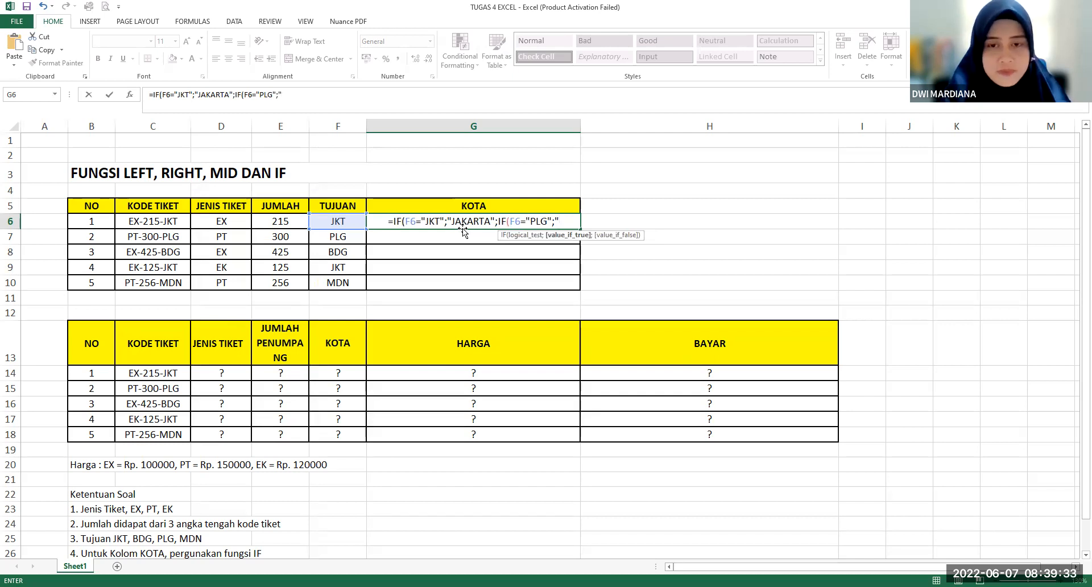
type("PALEMBANG")
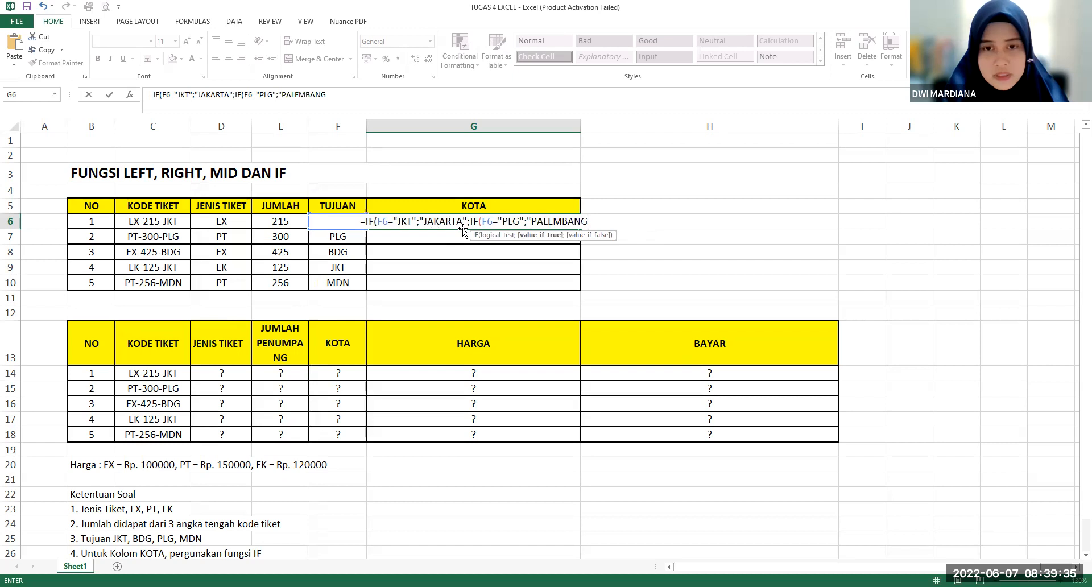
type("\";")
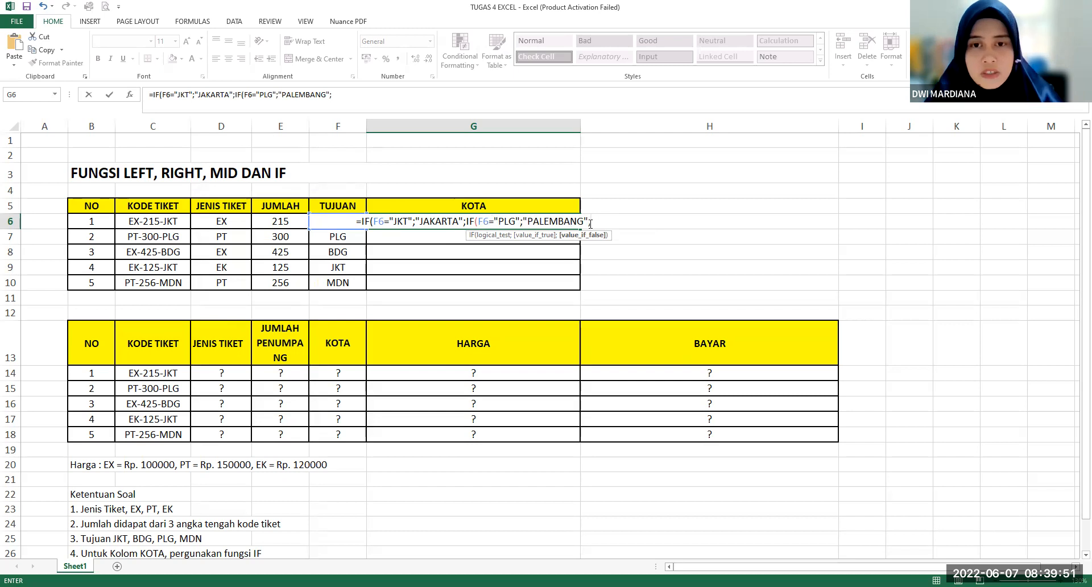
- Widen the KOTA column G for the long formula, taking the unfinished formula out of G6 and pasting it back
left_click_drag(589, 224, 352, 221)
key("ctrl+c")
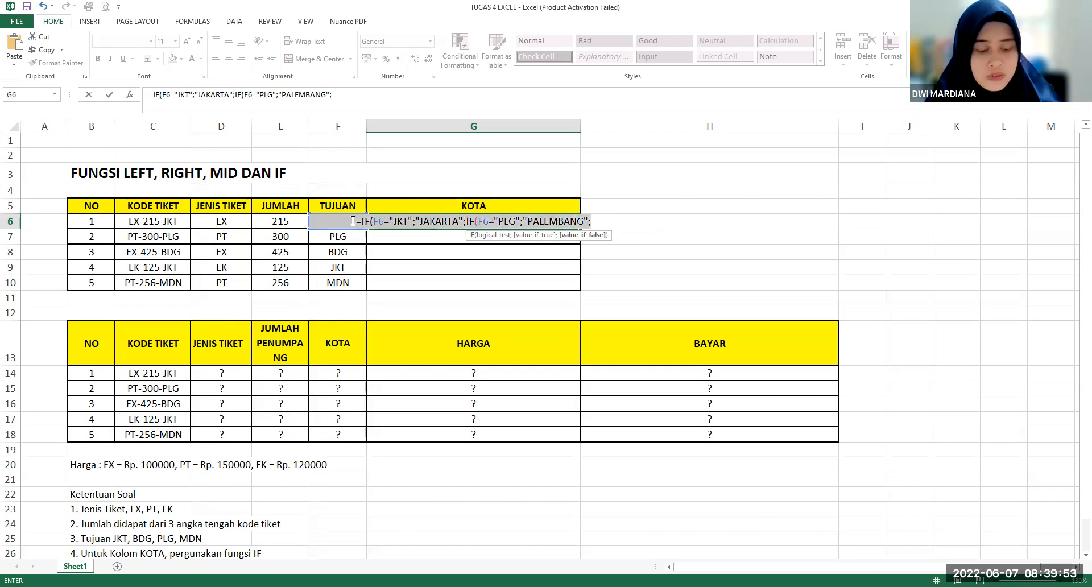
key("BackSpace")
left_click(641, 207)
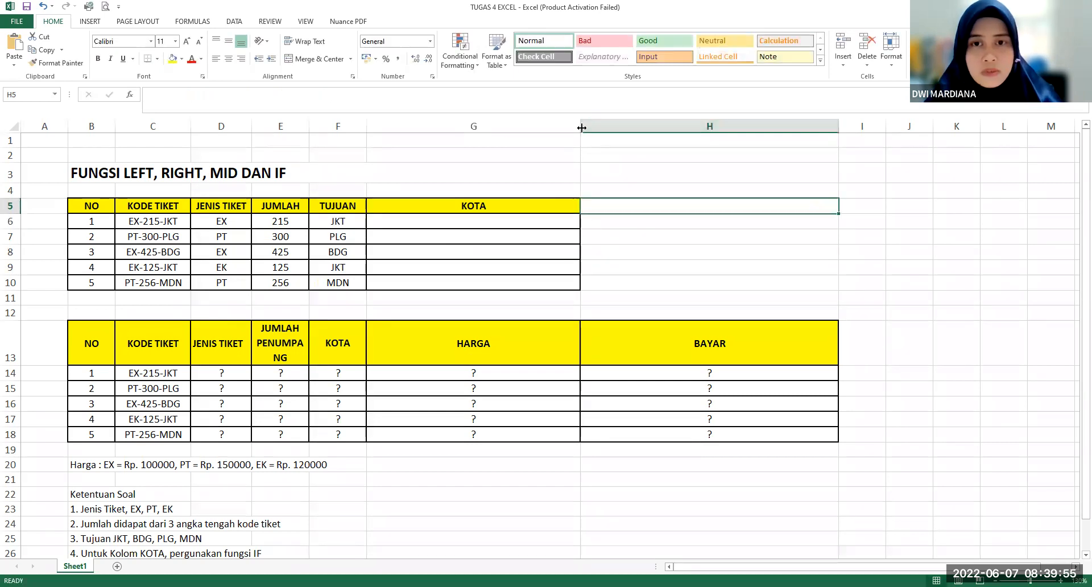
left_click_drag(581, 127, 726, 128)
left_click(609, 220)
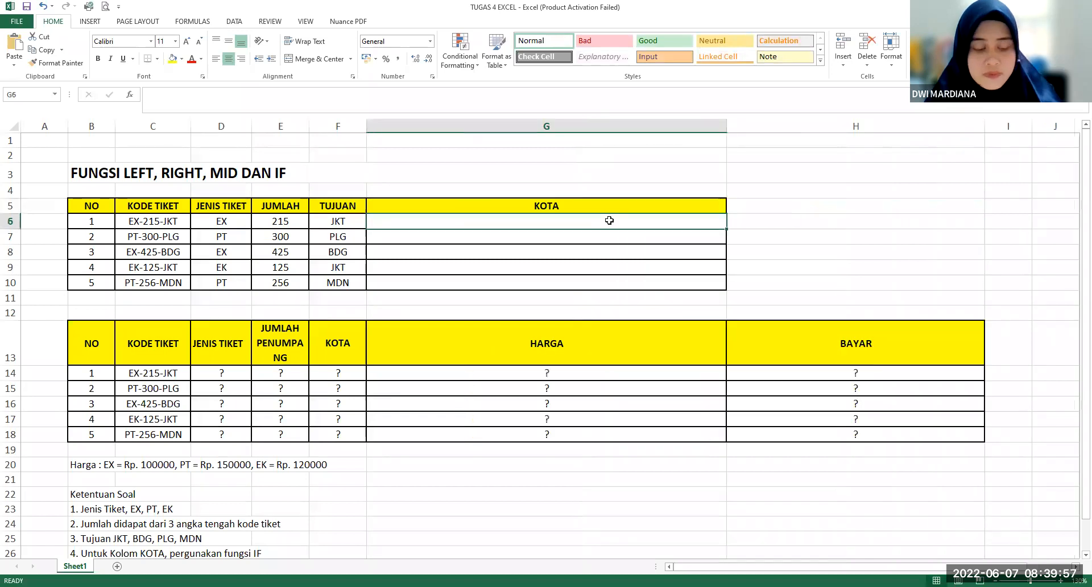
double_click(609, 220)
key("ctrl+v")
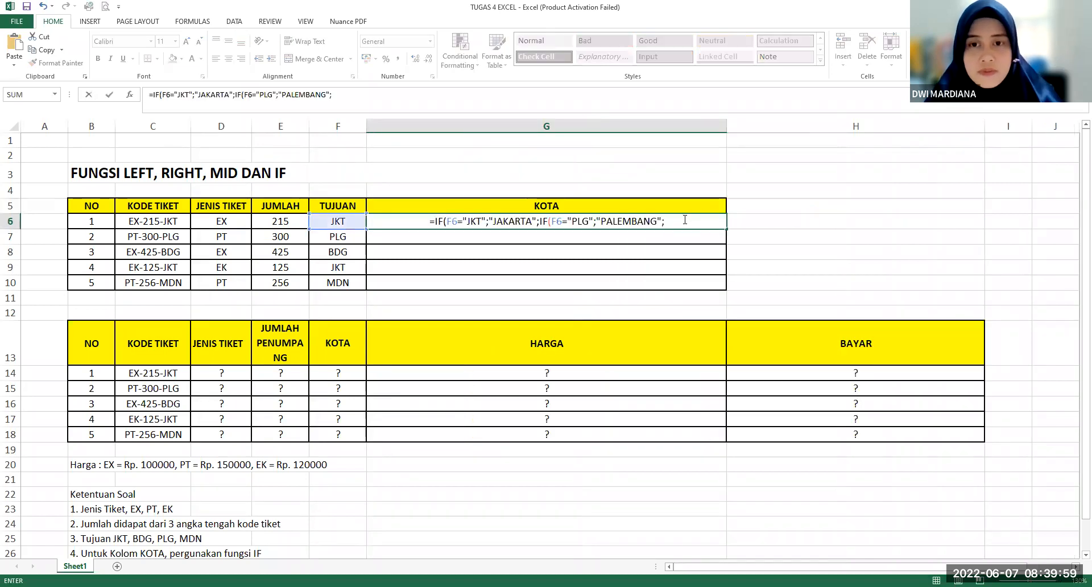
- Nest a third IF in the G6 formula, testing F6="BDG" and returning "BANDUNG", followed by a semicolon
left_click(684, 220)
type("IF")
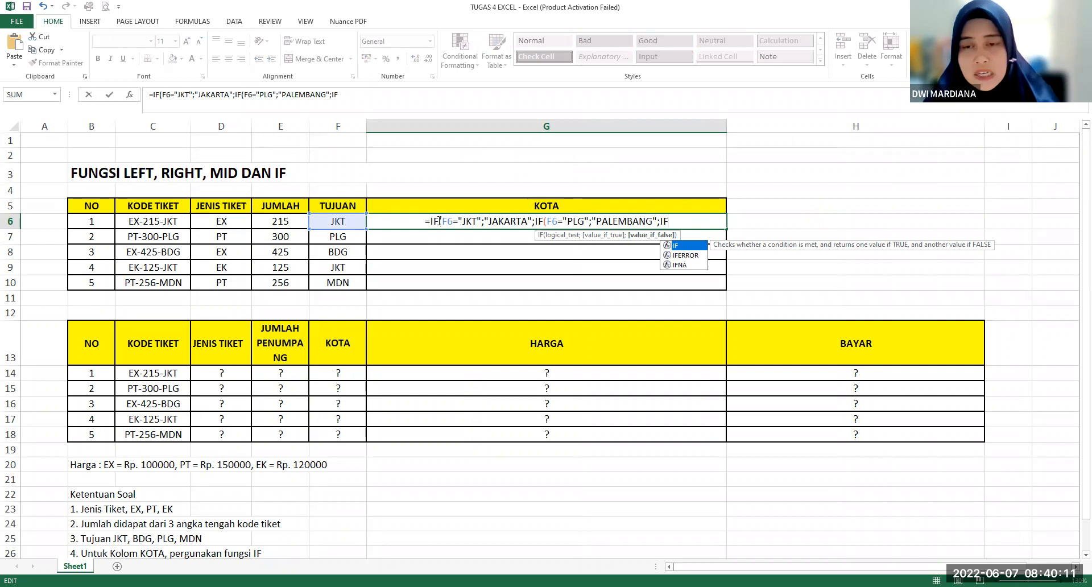
double_click(680, 248)
left_click(335, 221)
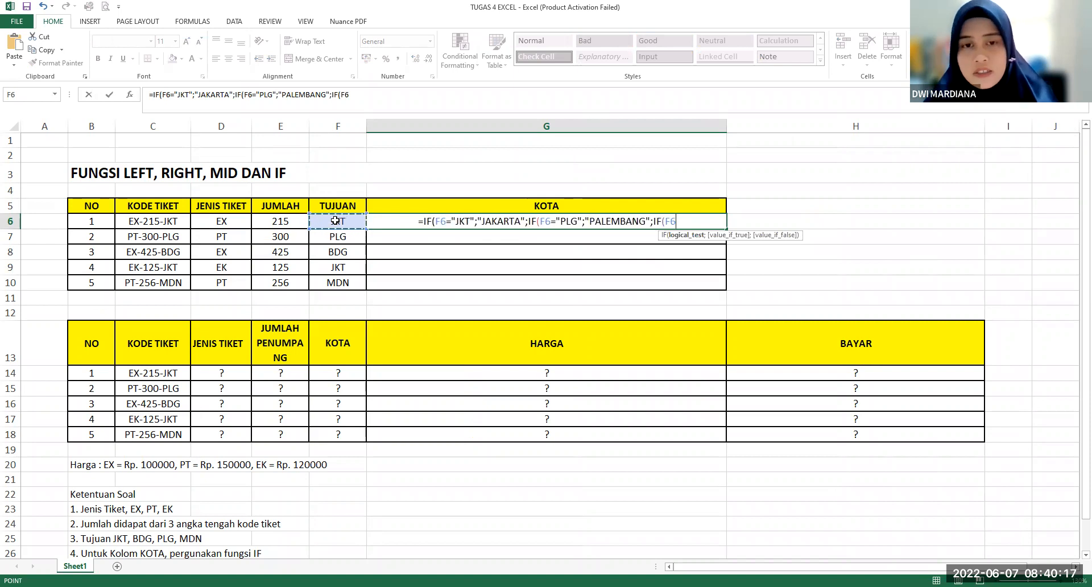
type("=\"")
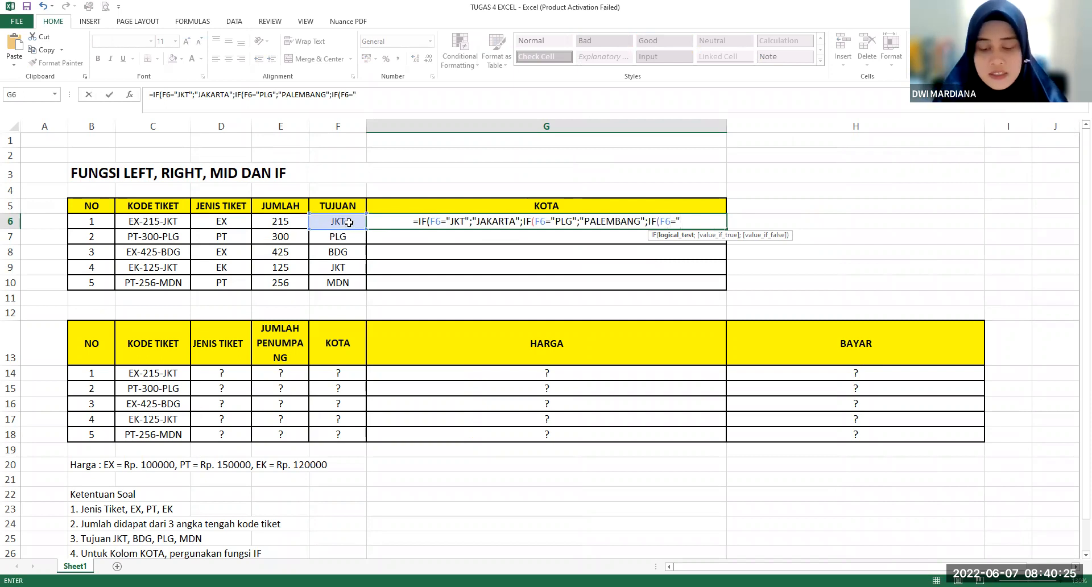
type("BDG\"")
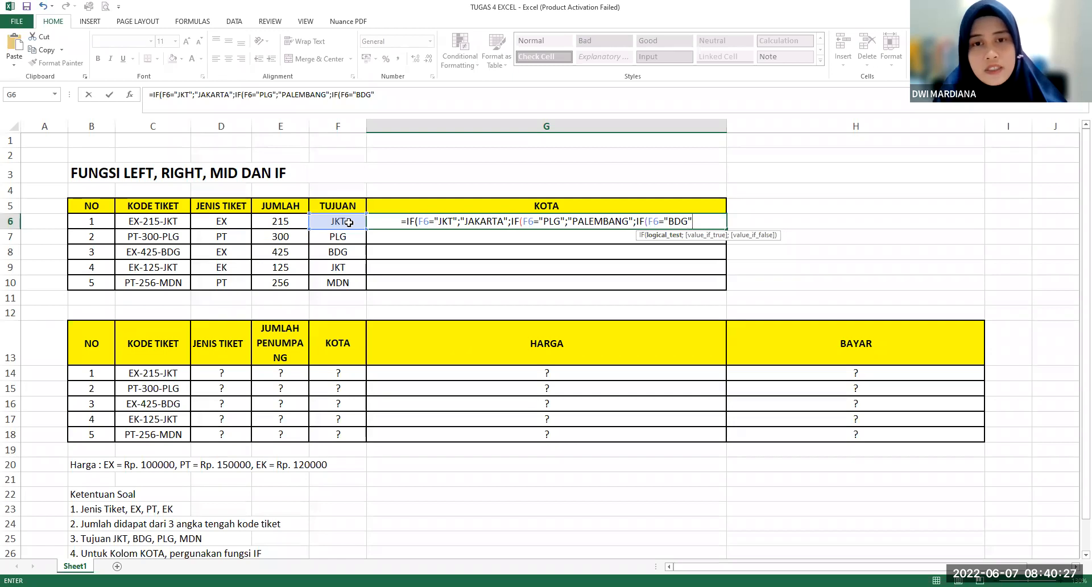
type(";\"")
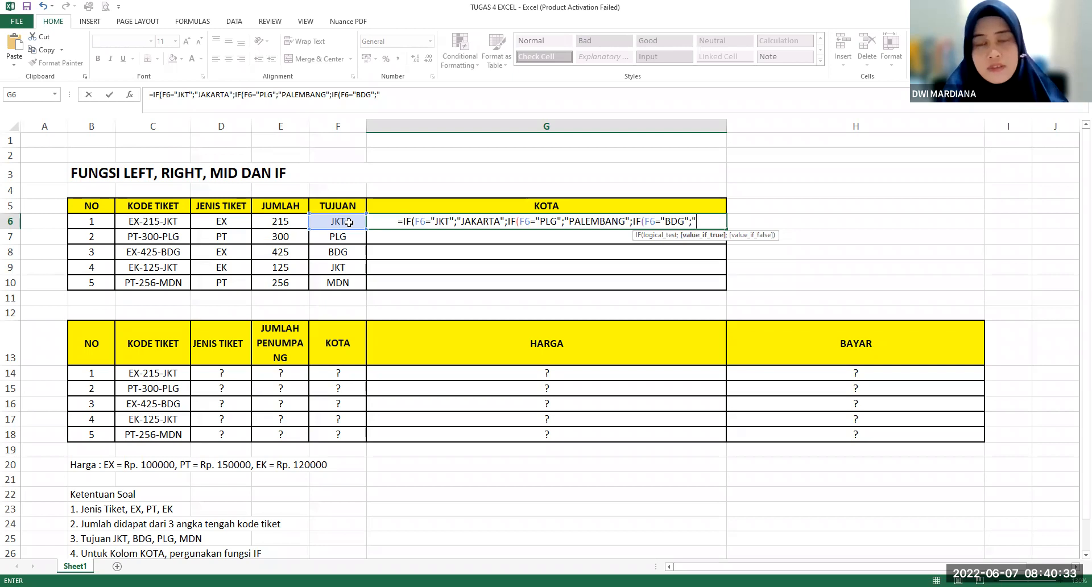
type("BANDUNG\"")
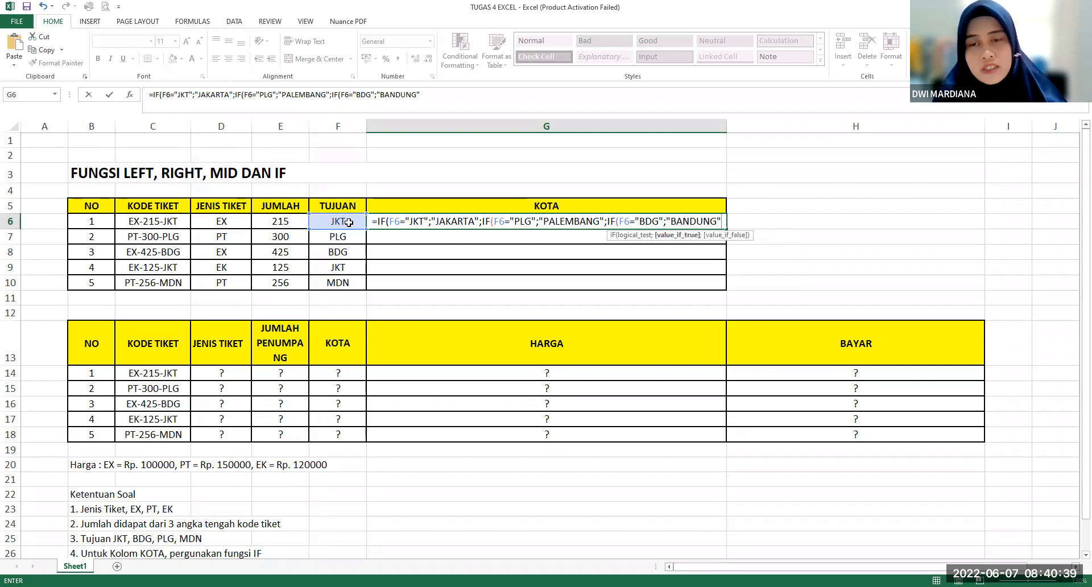
type(";")
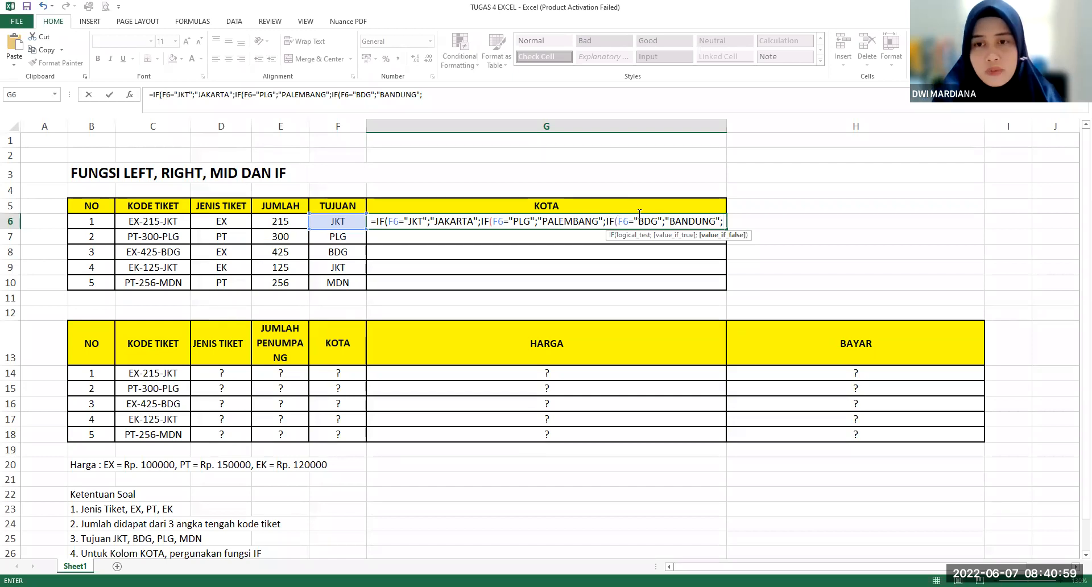
type("IF")
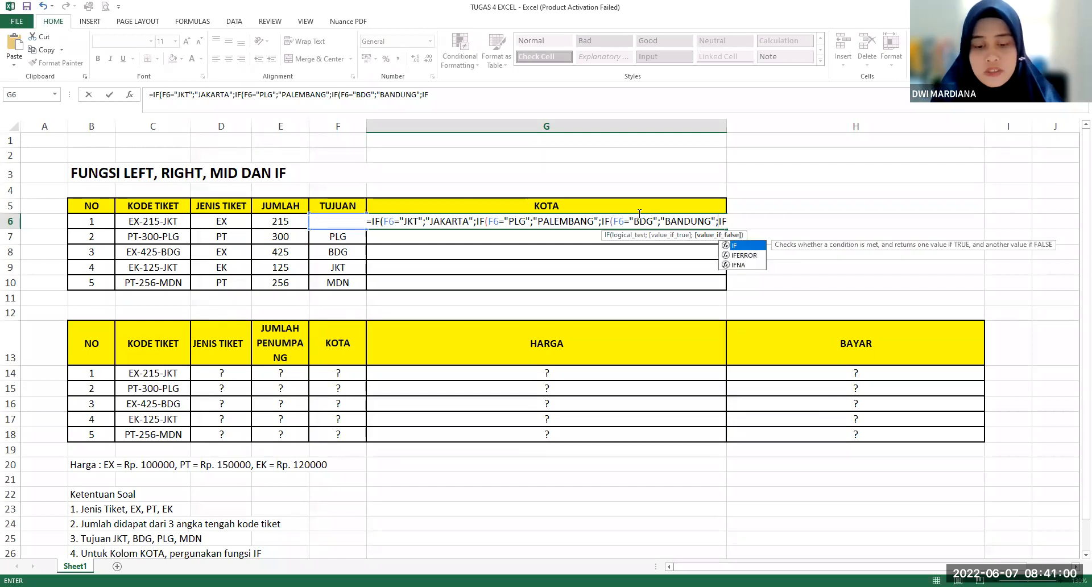
double_click(735, 244)
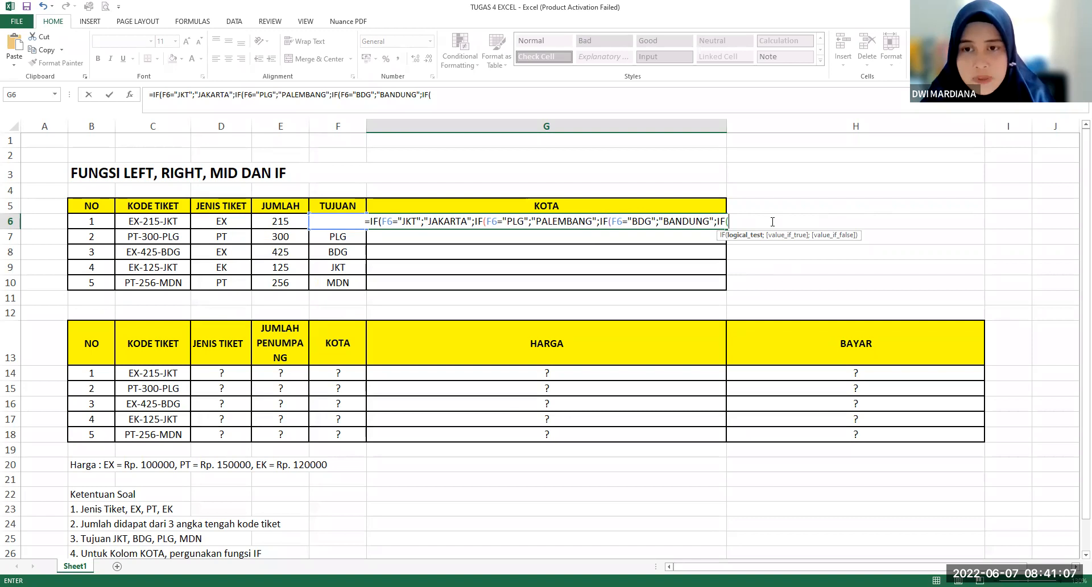
key("BackSpace")
key("BackSpace")
key("BackSpace")
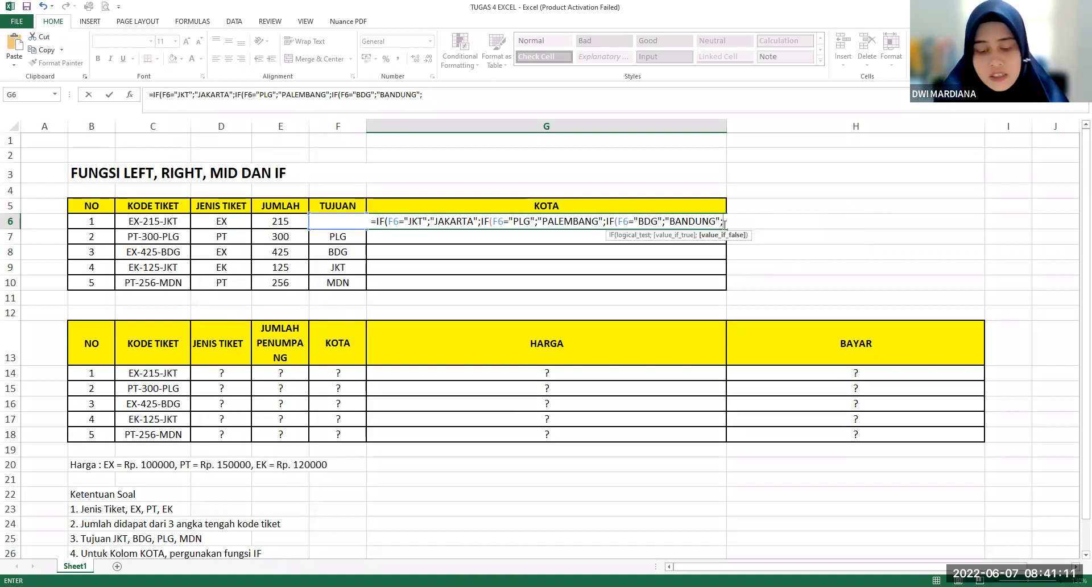
- Add "MEDAN" as the final value-if-false in the G6 formula and close all three IF functions with parentheses
type("\"")
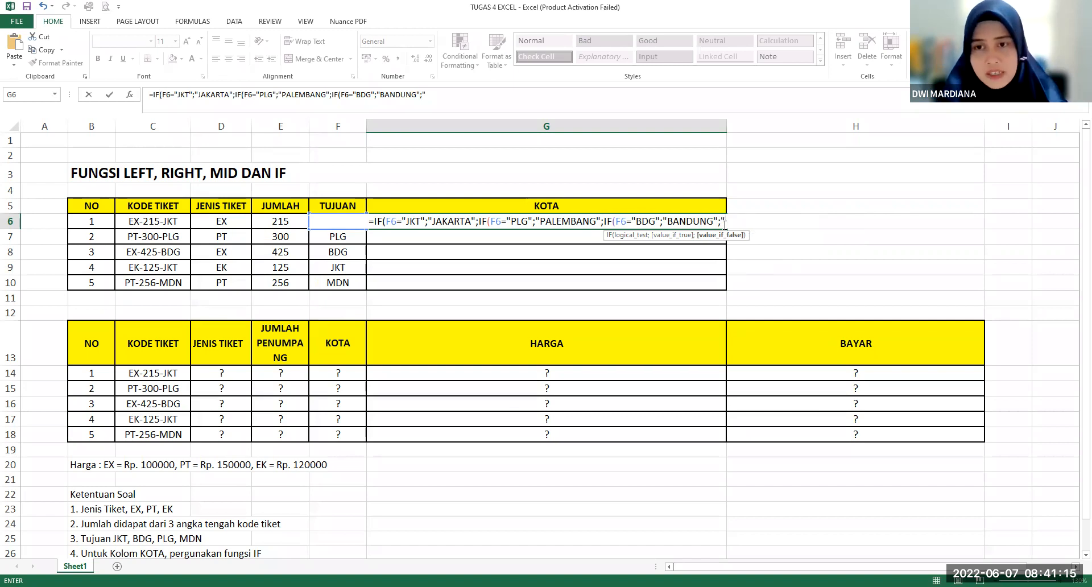
type("MEDAN\"")
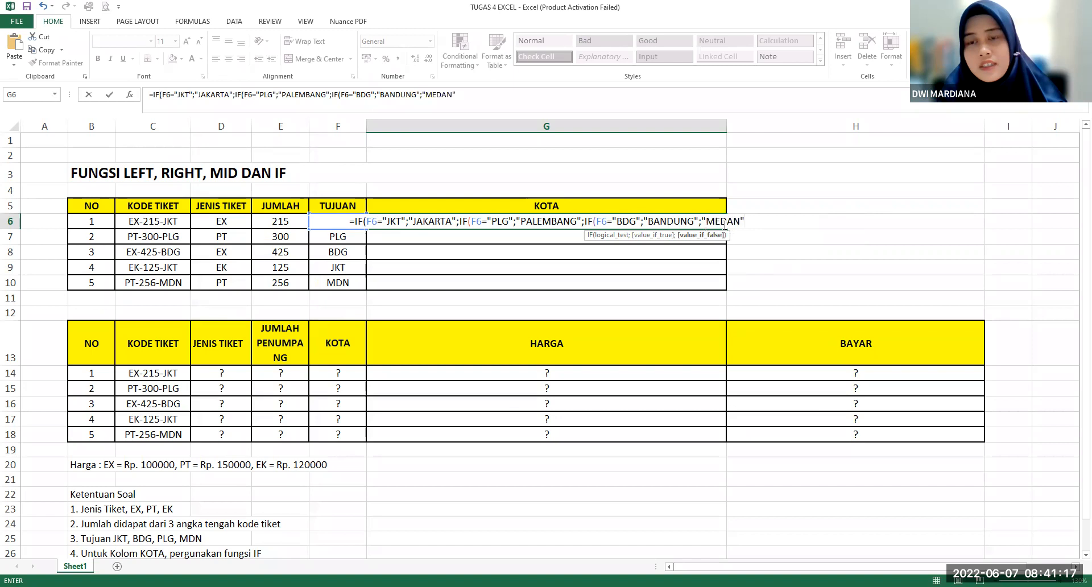
type("))")
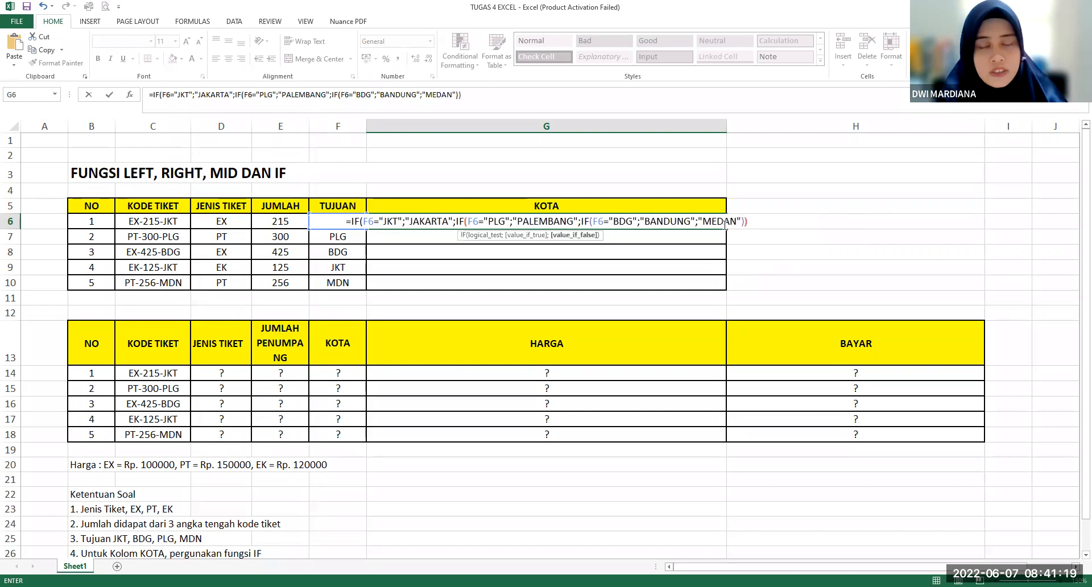
type(")")
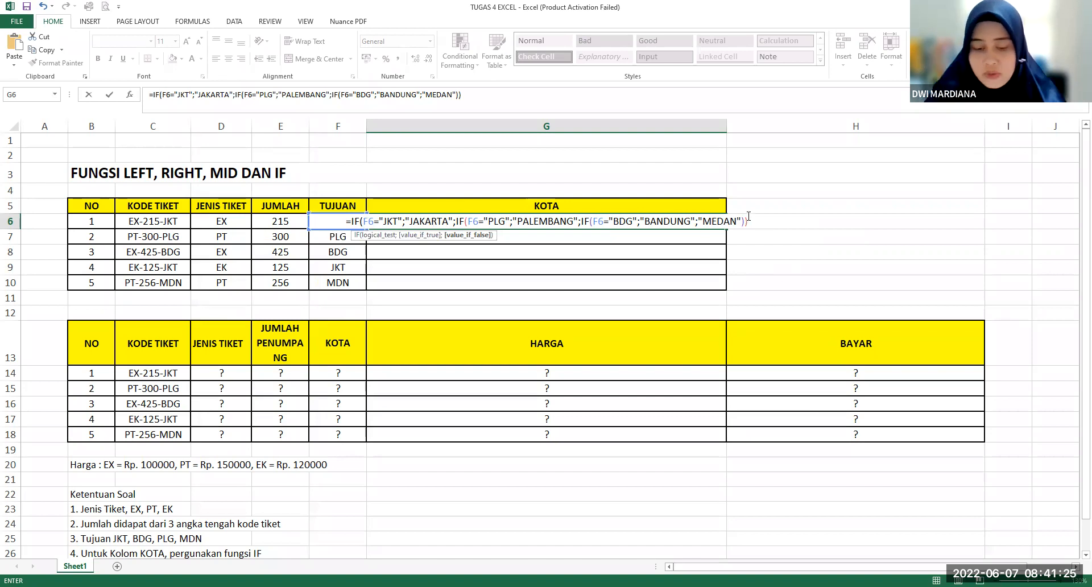
type(")")
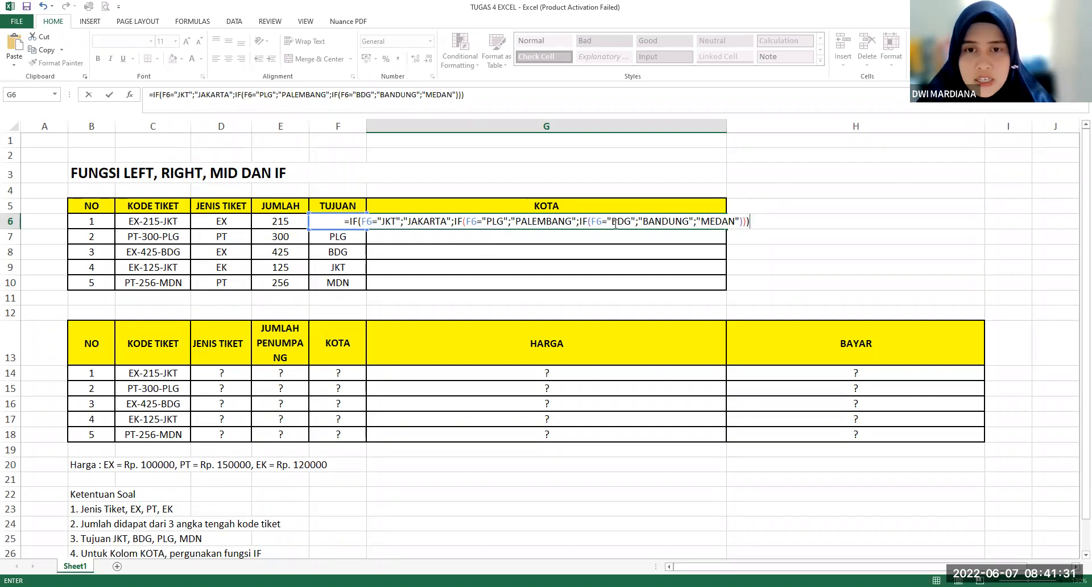
- Review the JKT, PLG and BDG tests and the MEDAN fallback within the nested IF formula in G6
left_click_drag(697, 220, 728, 220)
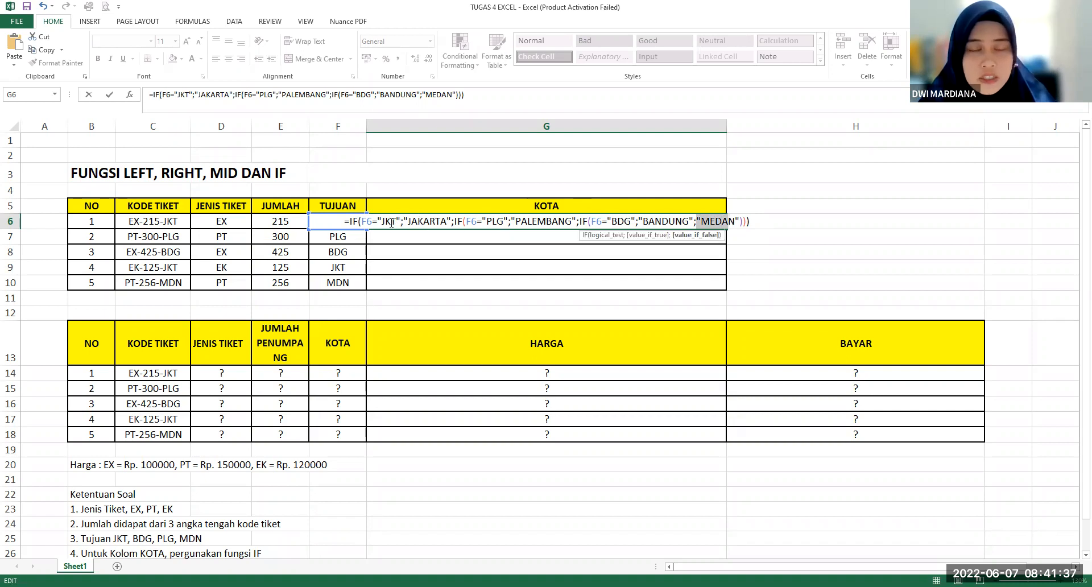
left_click_drag(379, 221, 396, 220)
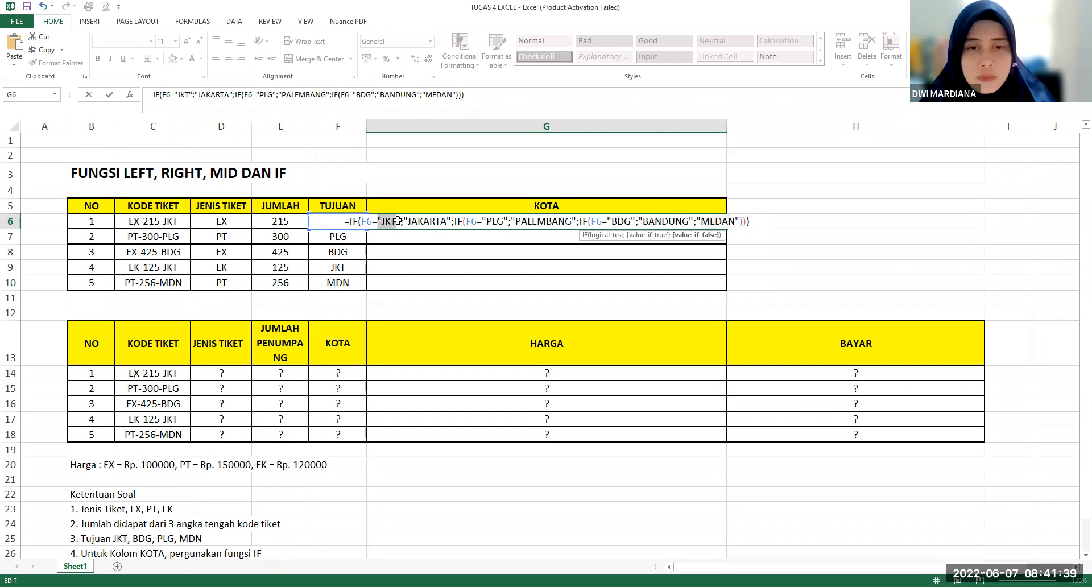
left_click(398, 220)
left_click_drag(498, 222, 515, 223)
left_click_drag(617, 221, 630, 221)
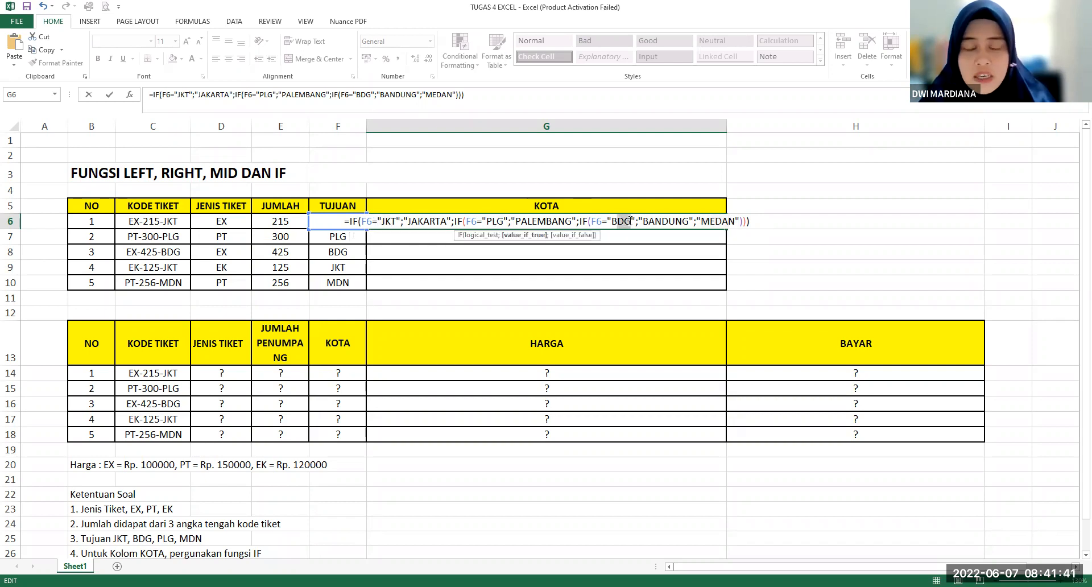
left_click(735, 221)
left_click(722, 220)
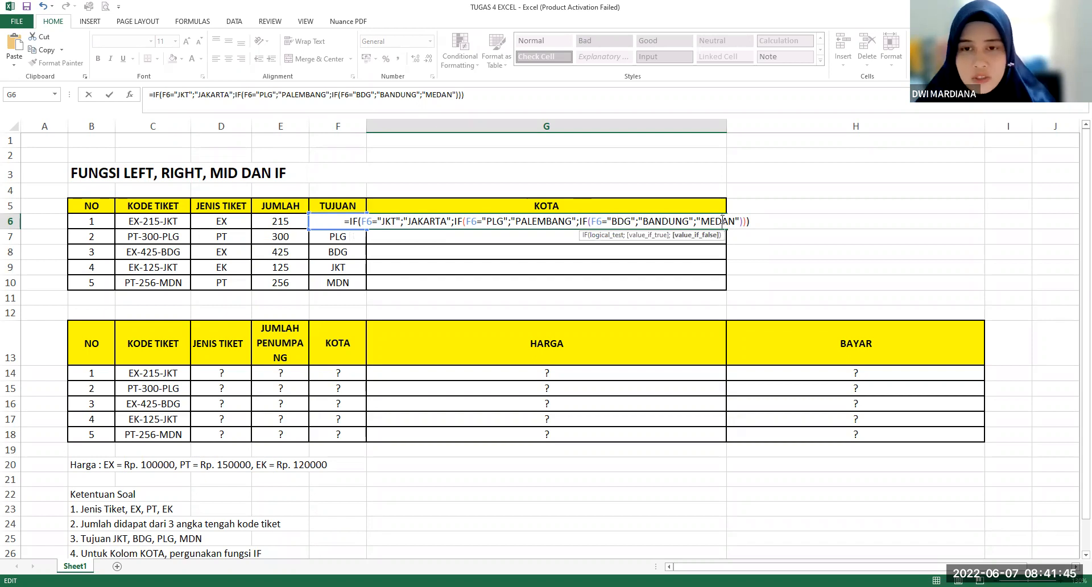
- Commit the nested IF formula in G6 and fill it down the KOTA column to G10
key("Return")
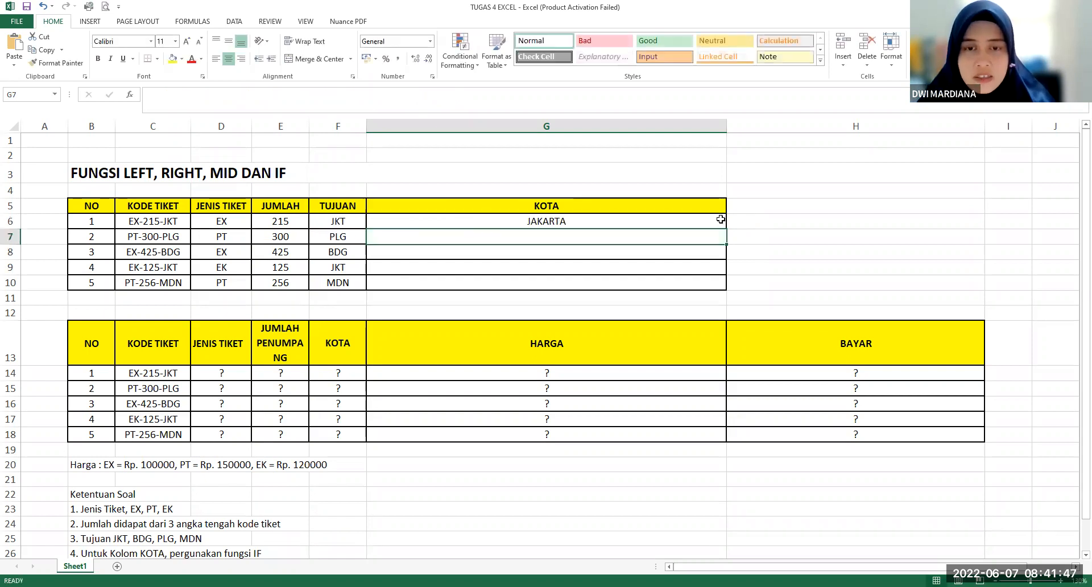
left_click(721, 220)
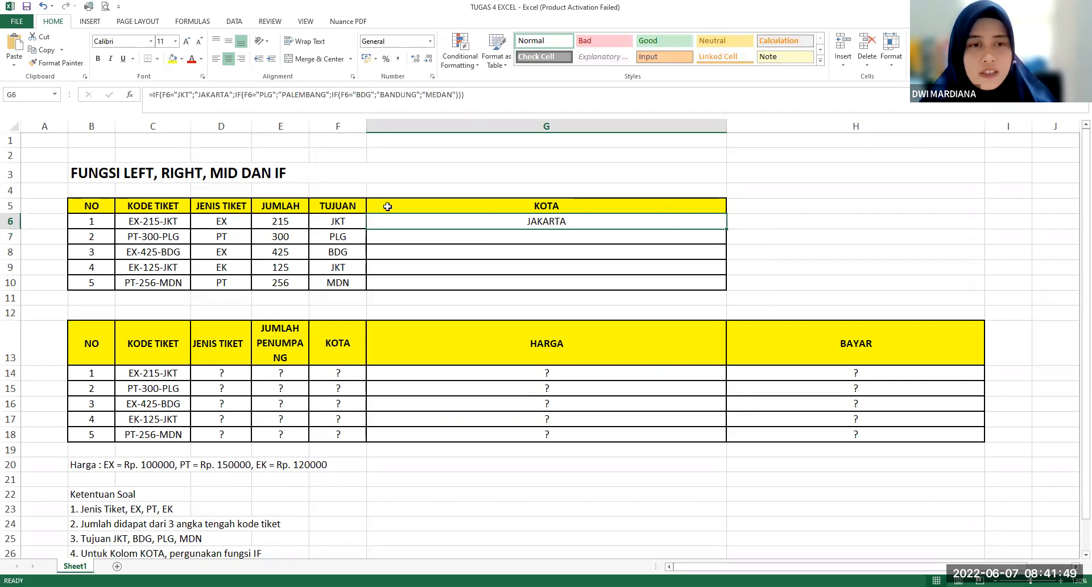
left_click(341, 221)
left_click(575, 222)
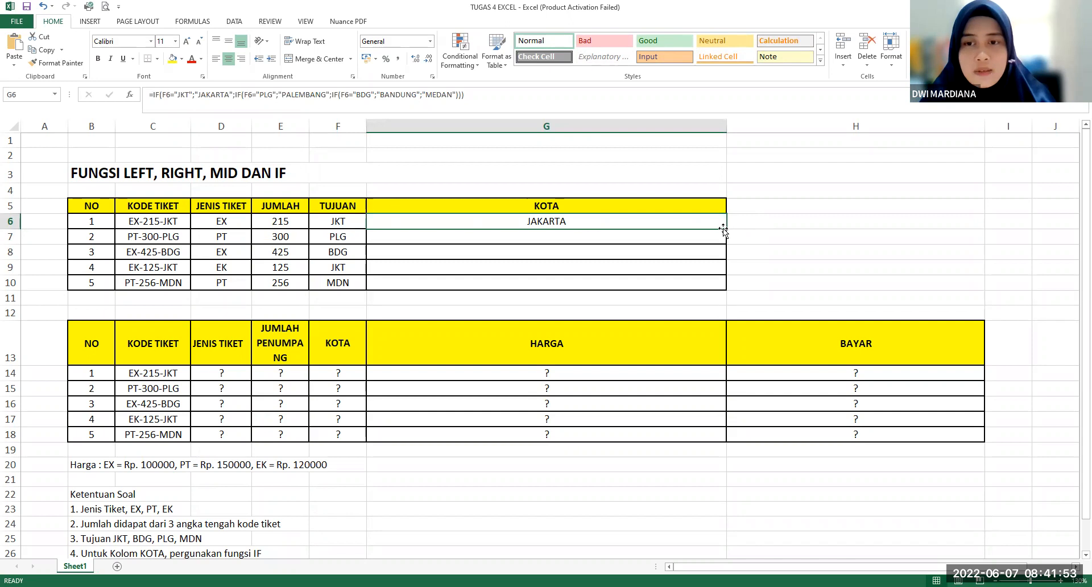
left_click_drag(725, 228, 719, 287)
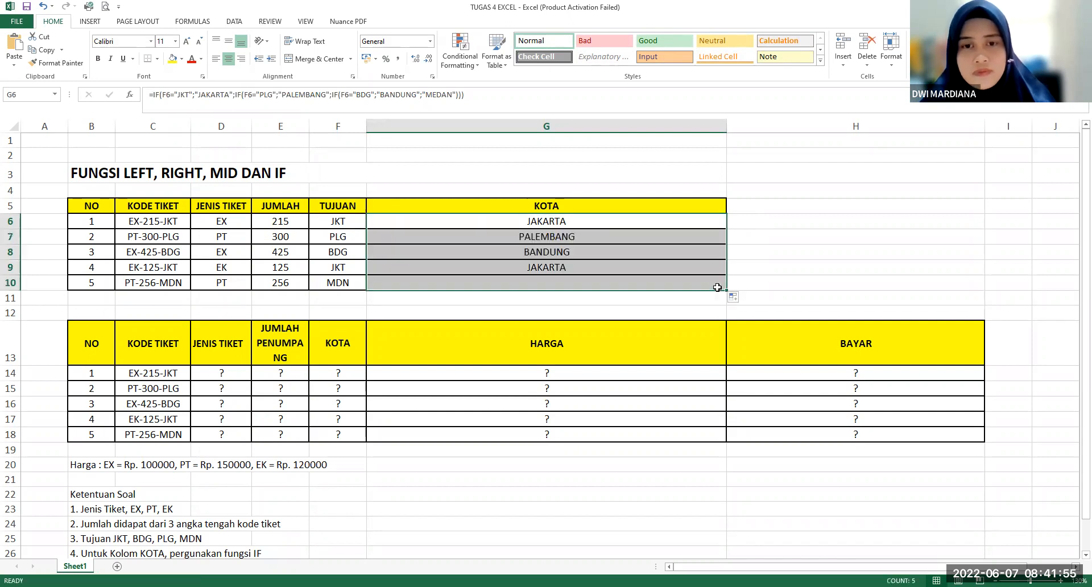
- Compare each TUJUAN code in F6:F10 with the city name returned beside it in the KOTA column
left_click(597, 235)
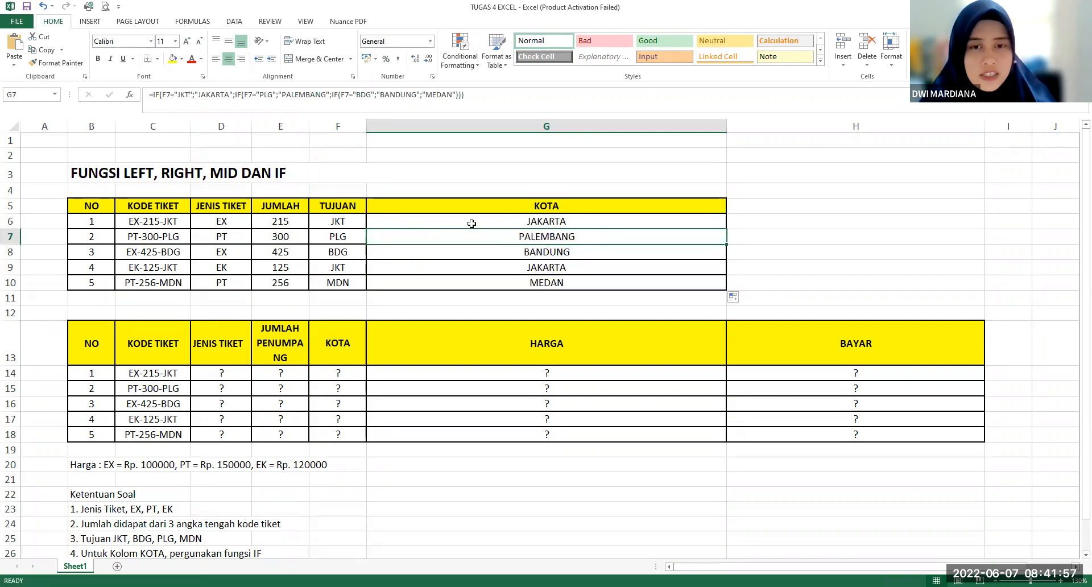
left_click(509, 221)
left_click(335, 237)
left_click(570, 237)
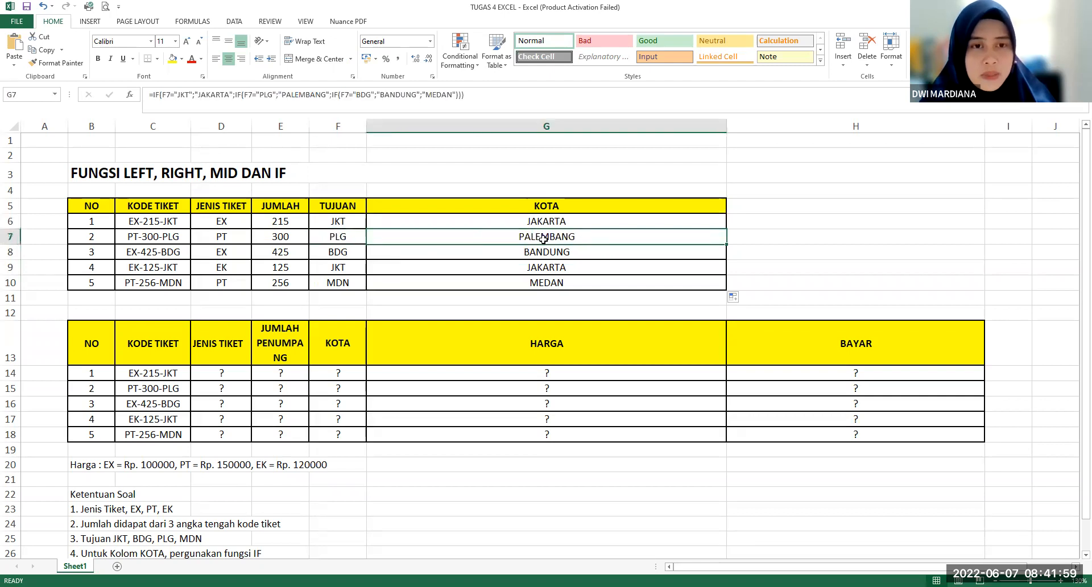
left_click(358, 252)
left_click(471, 253)
left_click(341, 268)
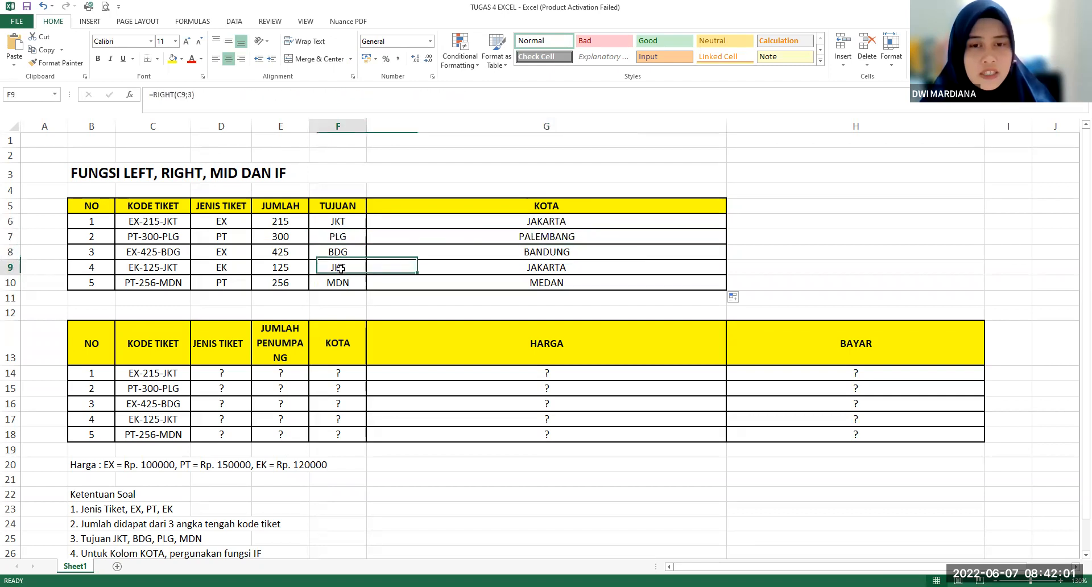
left_click(509, 261)
left_click(339, 282)
left_click(484, 283)
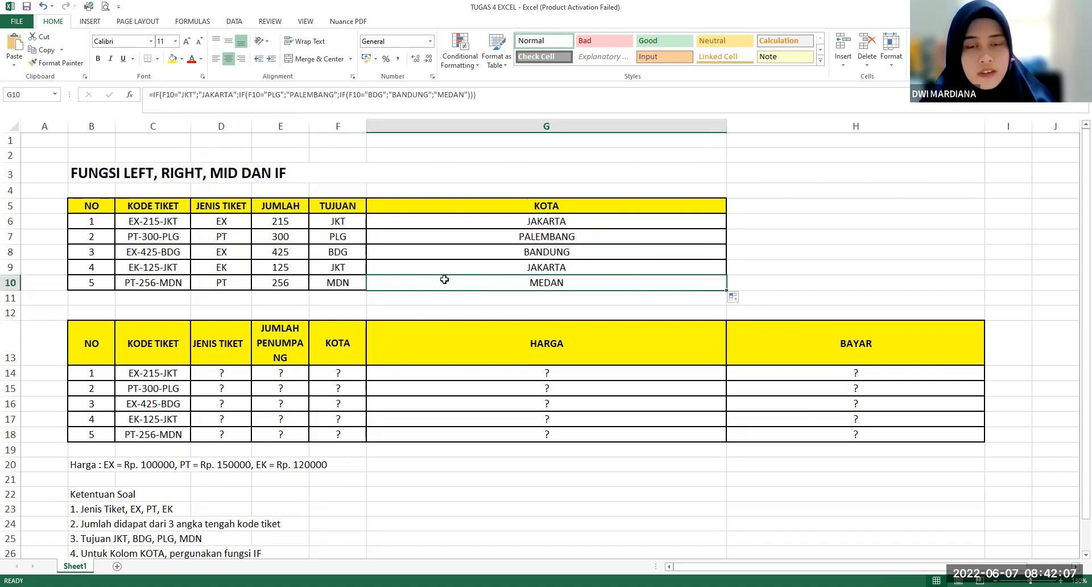
- Enter the test code MK in F11 and extend the KOTA formula down to G11
left_click(342, 298)
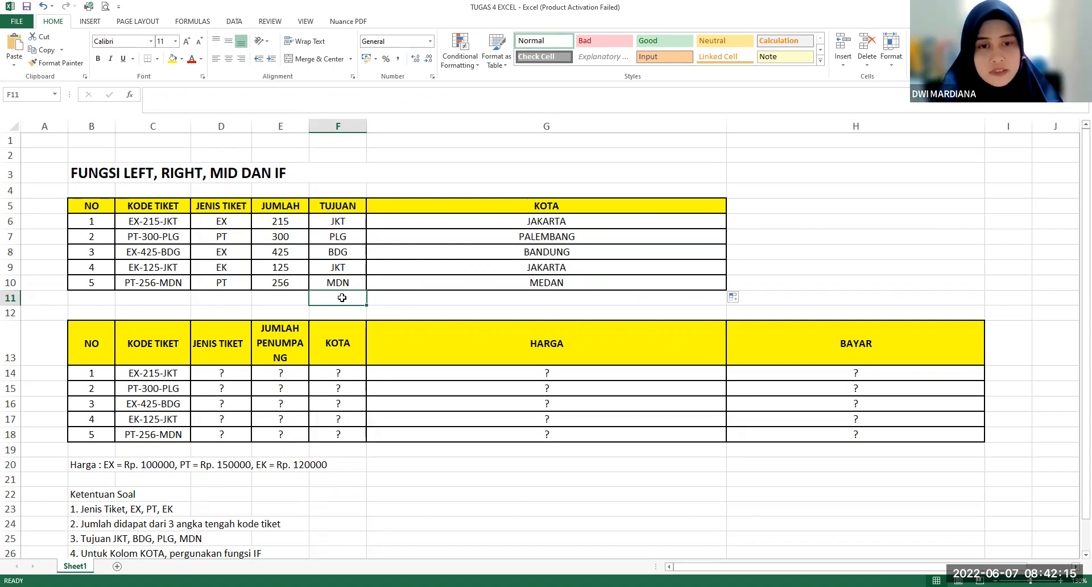
type("MK")
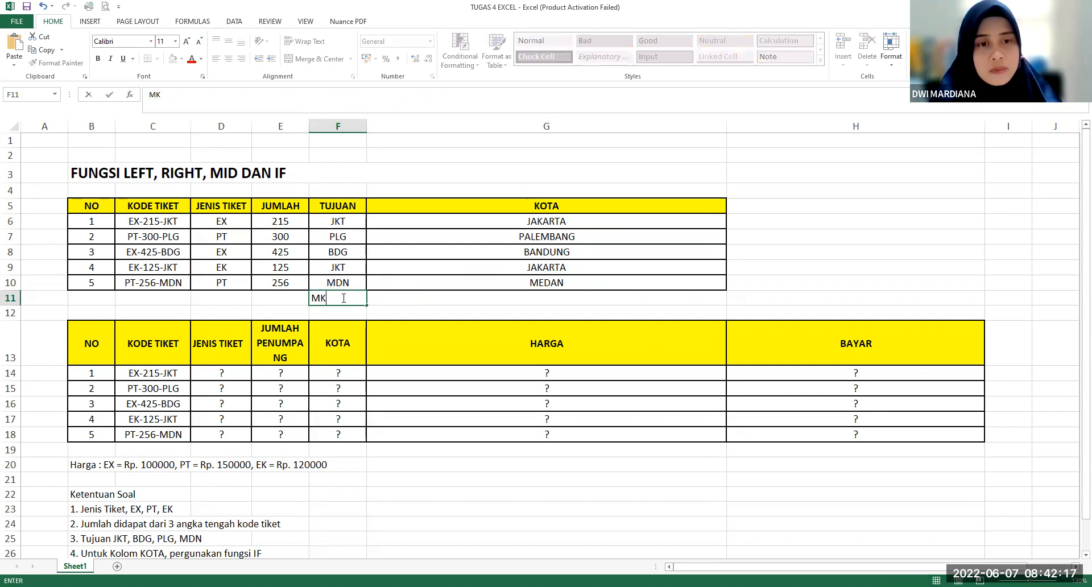
key("Return")
left_click(517, 279)
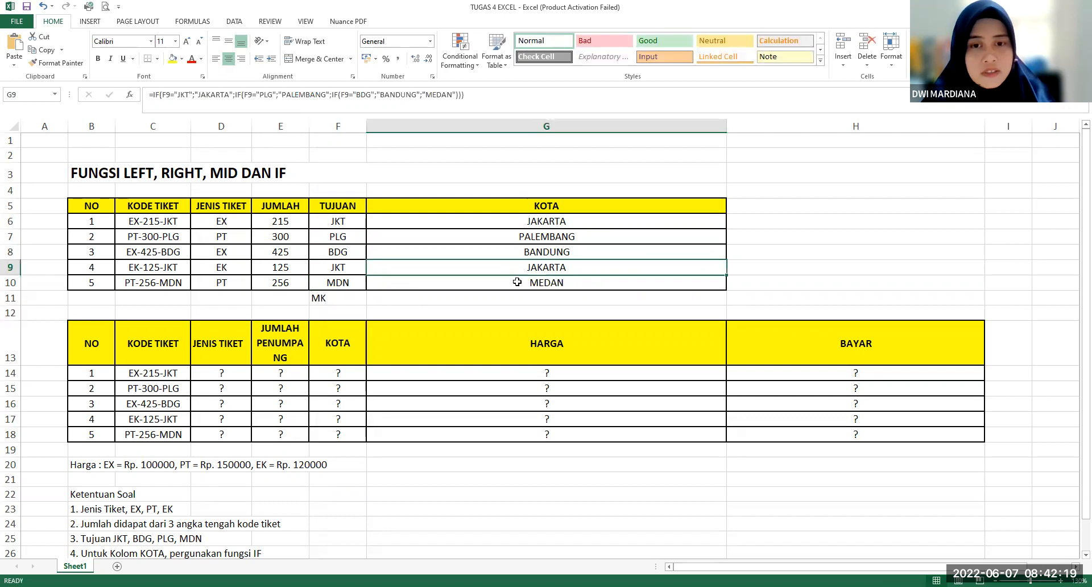
left_click_drag(729, 288, 727, 302)
left_click(531, 296)
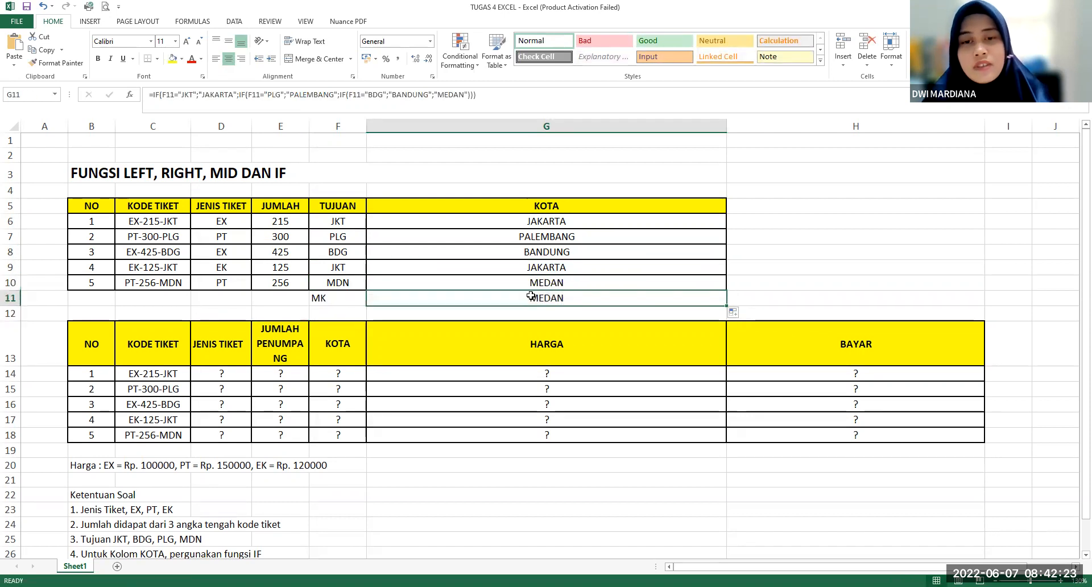
- Compare the KOTA results in rows 6 to 8 with the fallback result in G11
left_click(344, 219)
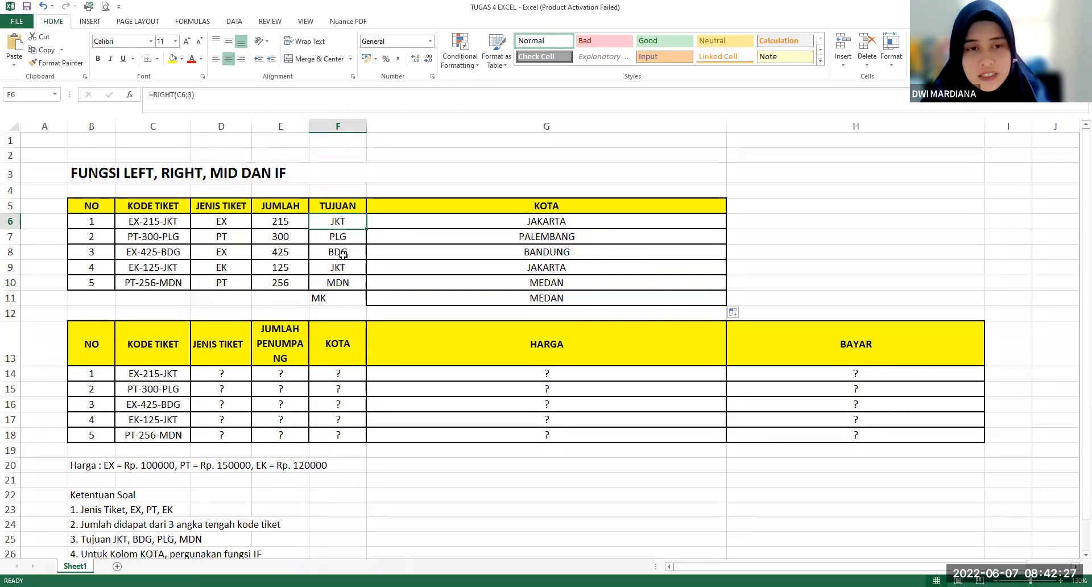
left_click_drag(540, 226, 552, 259)
left_click(529, 252)
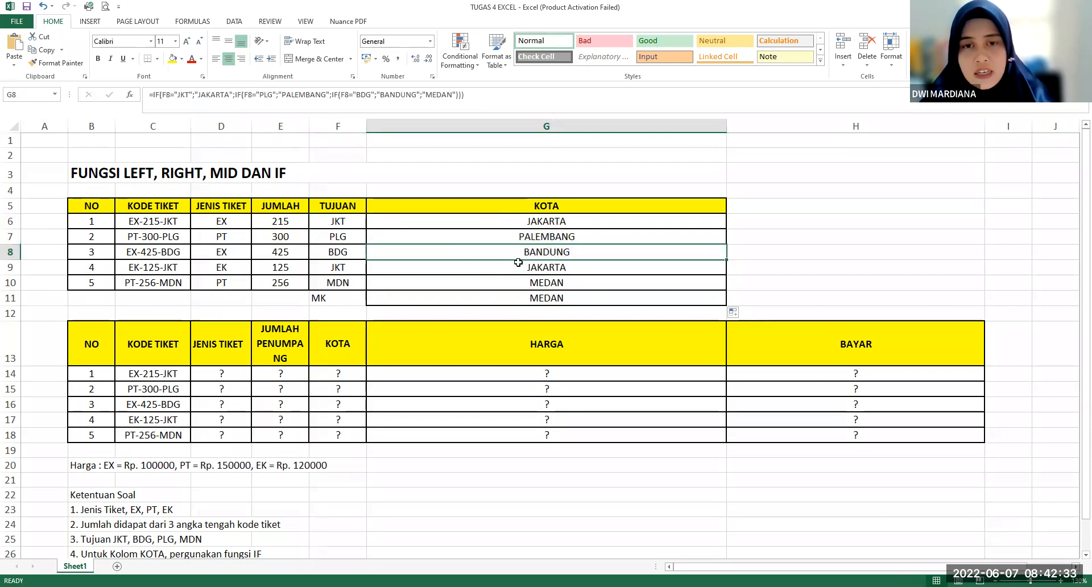
left_click(547, 300)
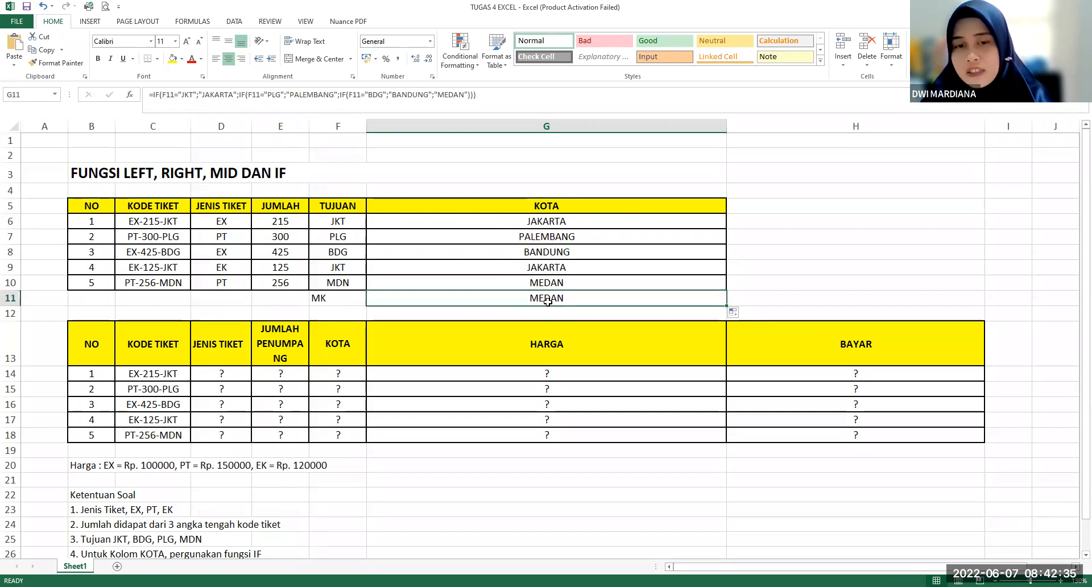
- Clear the MK test code from F11 and the copied formula from G11
left_click(337, 298)
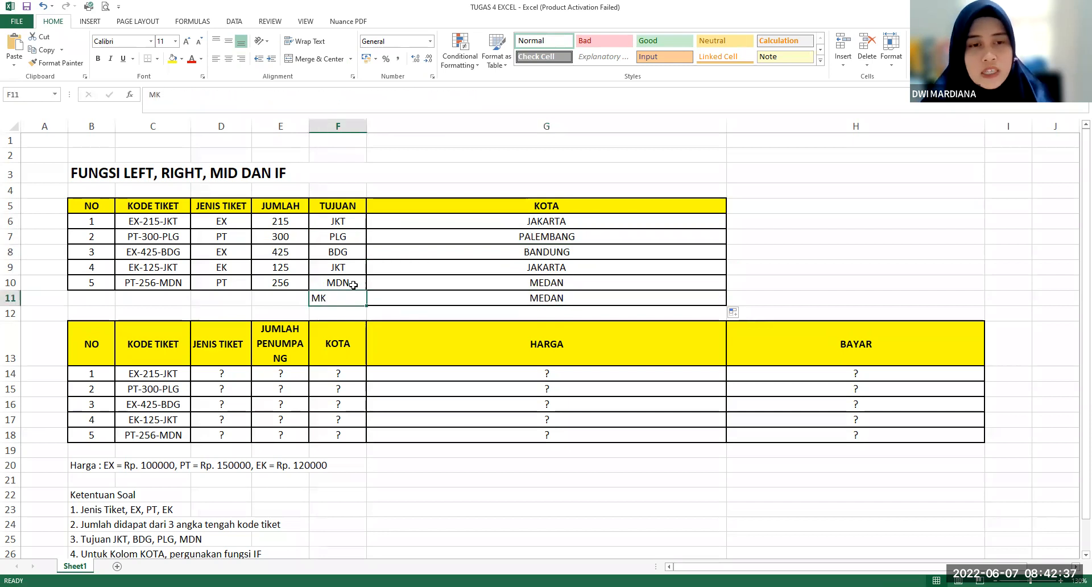
left_click(354, 283)
left_click(353, 297)
key("Delete")
left_click(627, 298)
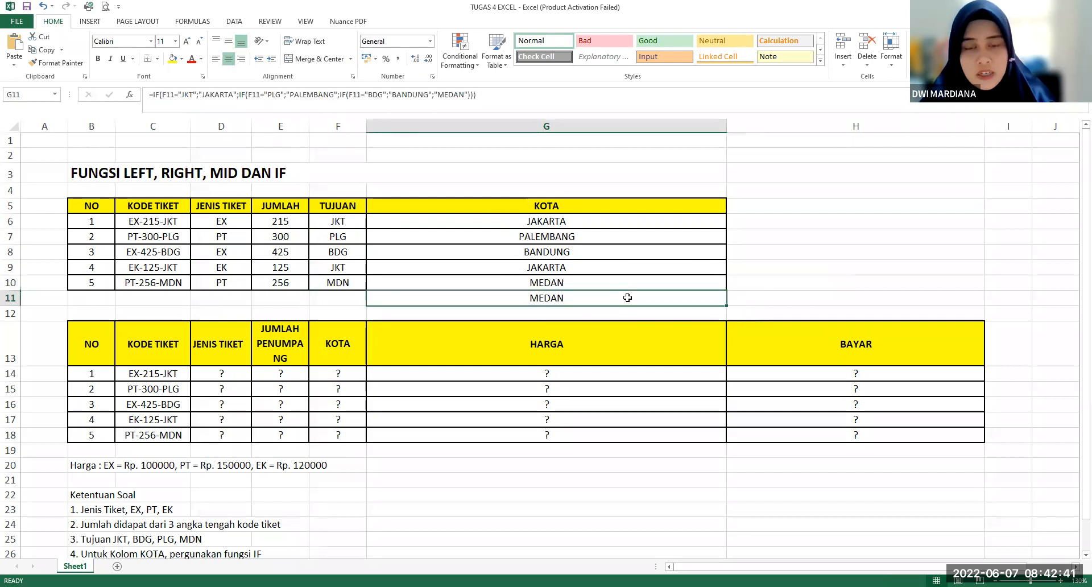
key("Delete")
left_click(789, 250)
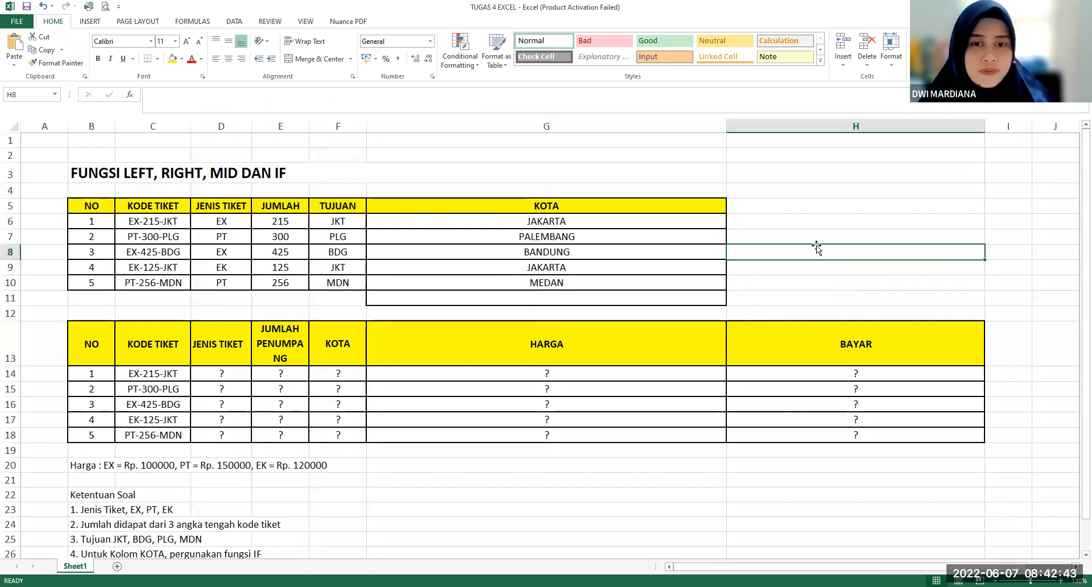
- Undo the test changes in row 11, including the copied formula and cell border in G11
key("ctrl+z")
key("ctrl+z")
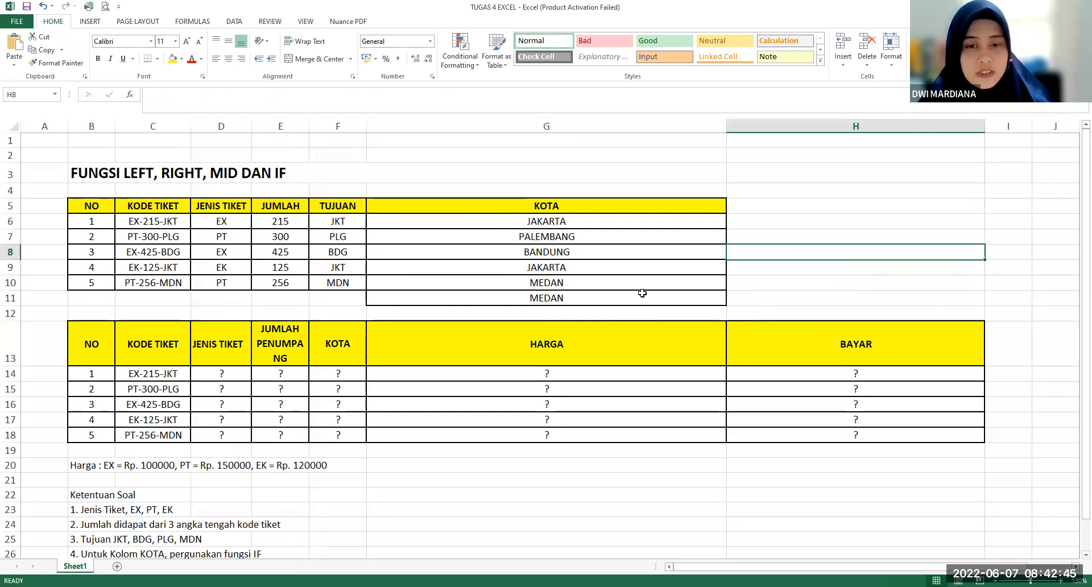
left_click(642, 293, "shift")
key("Delete")
left_click(689, 250)
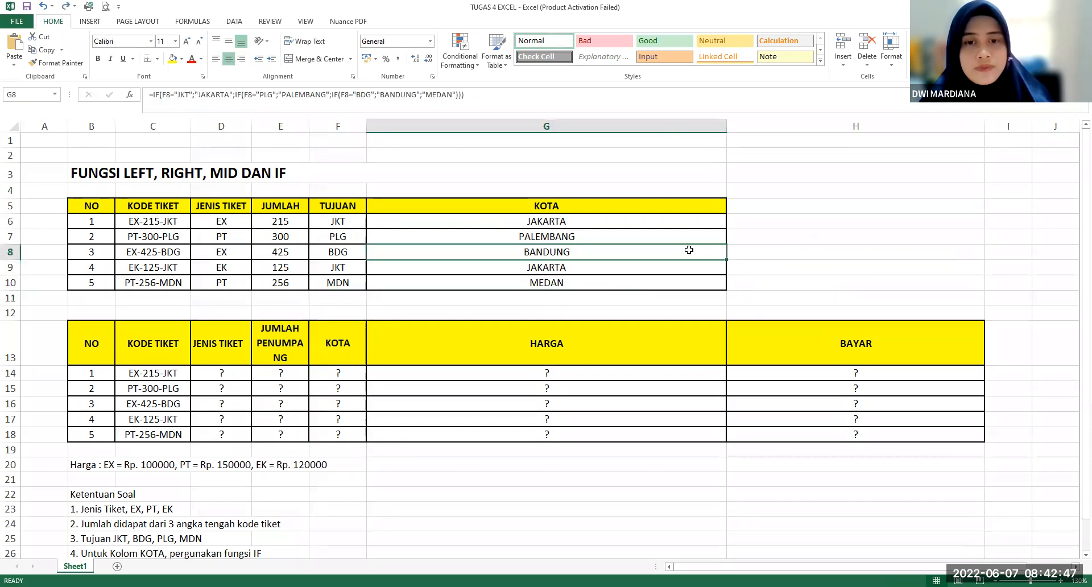
- Write the formula =LEFT(C14;2) in D14, the first JENIS TIKET cell of the second table
scroll(688, 250, "down", 3)
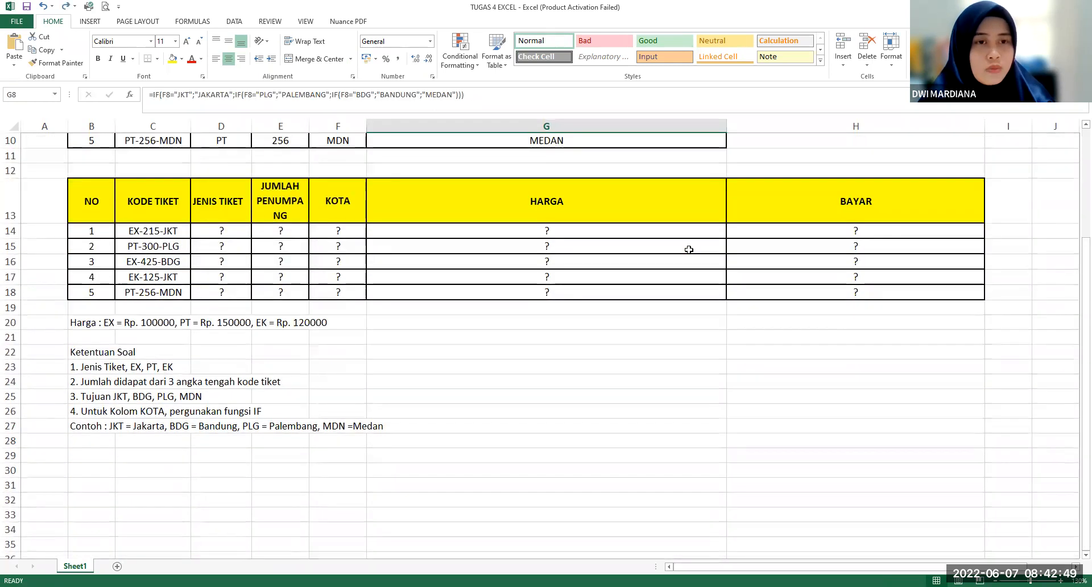
scroll(689, 250, "down", 1)
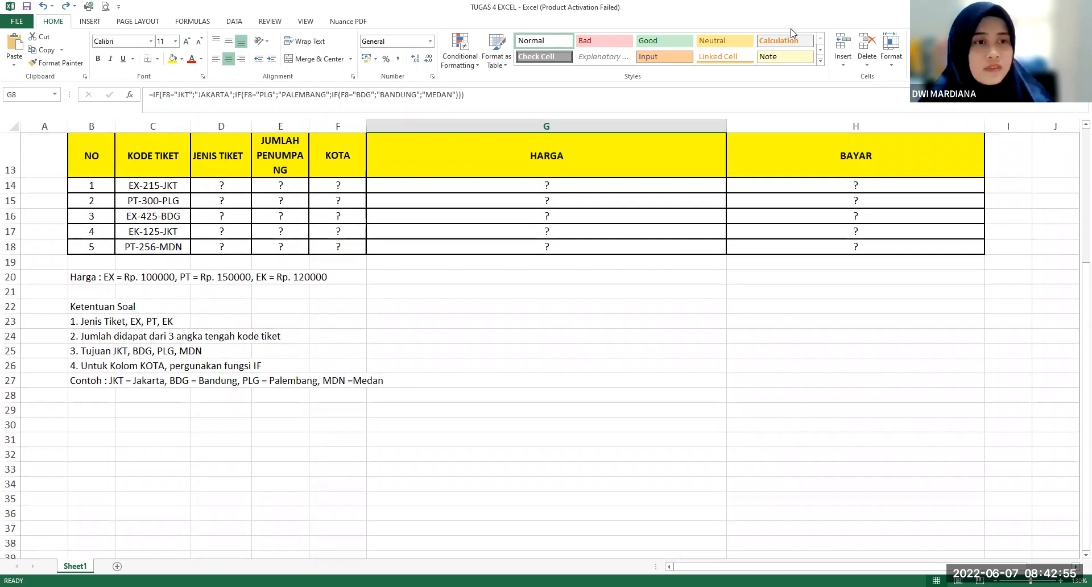
scroll(188, 213, "up", 1)
left_click(187, 204)
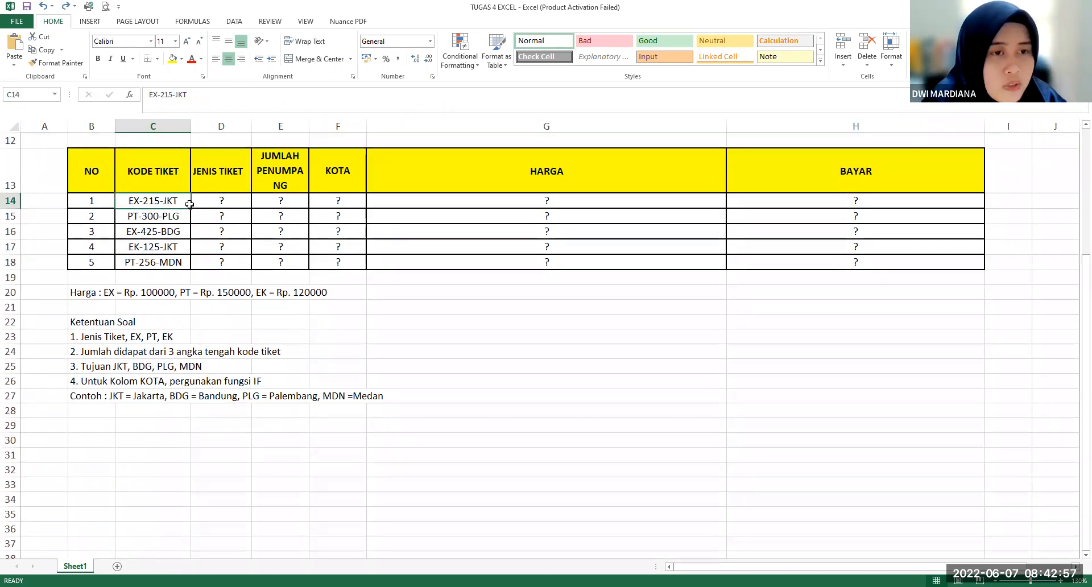
left_click(242, 203)
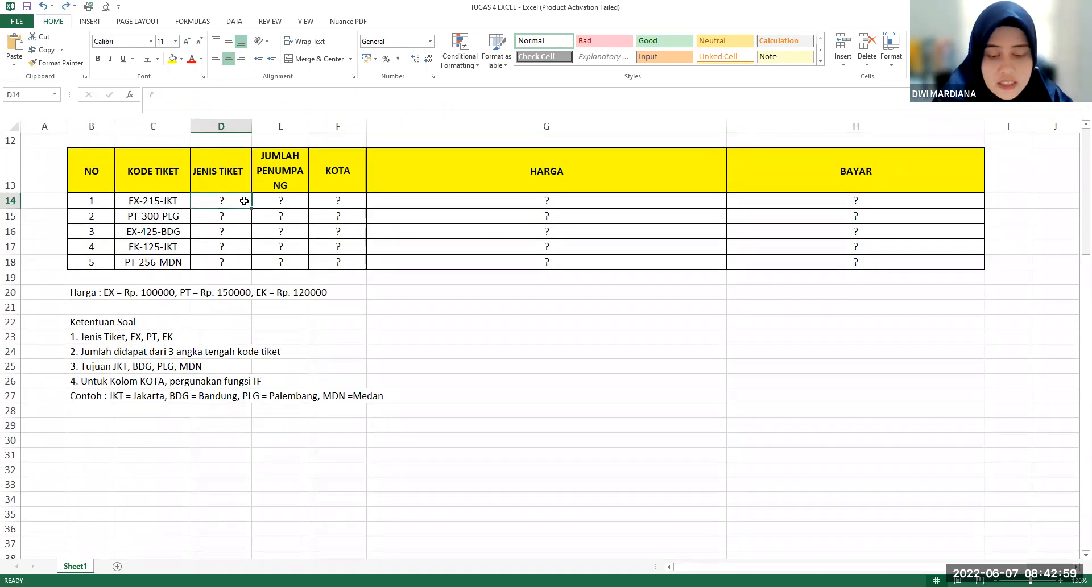
type("=")
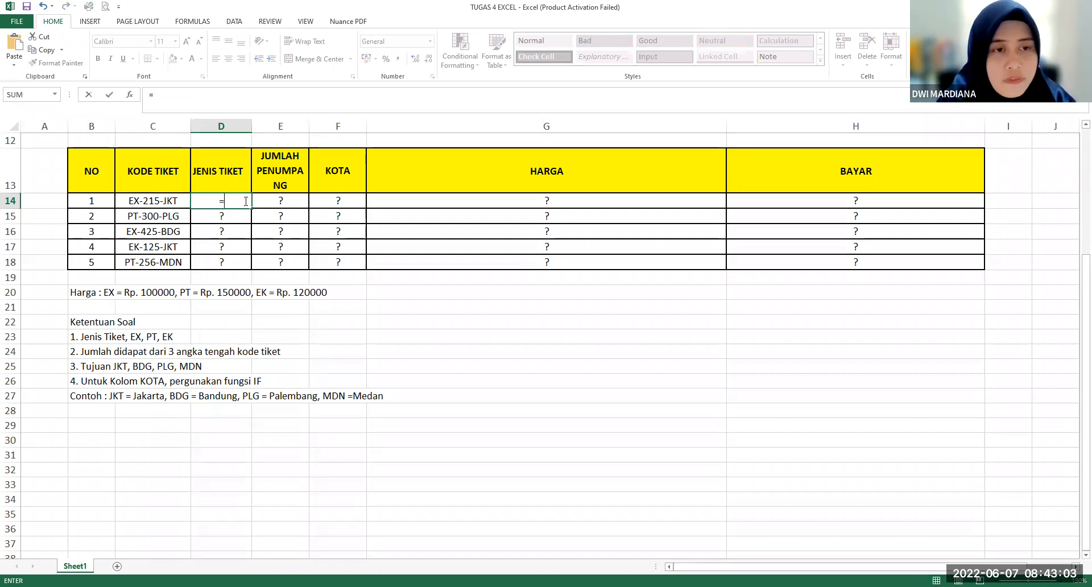
type("LEF")
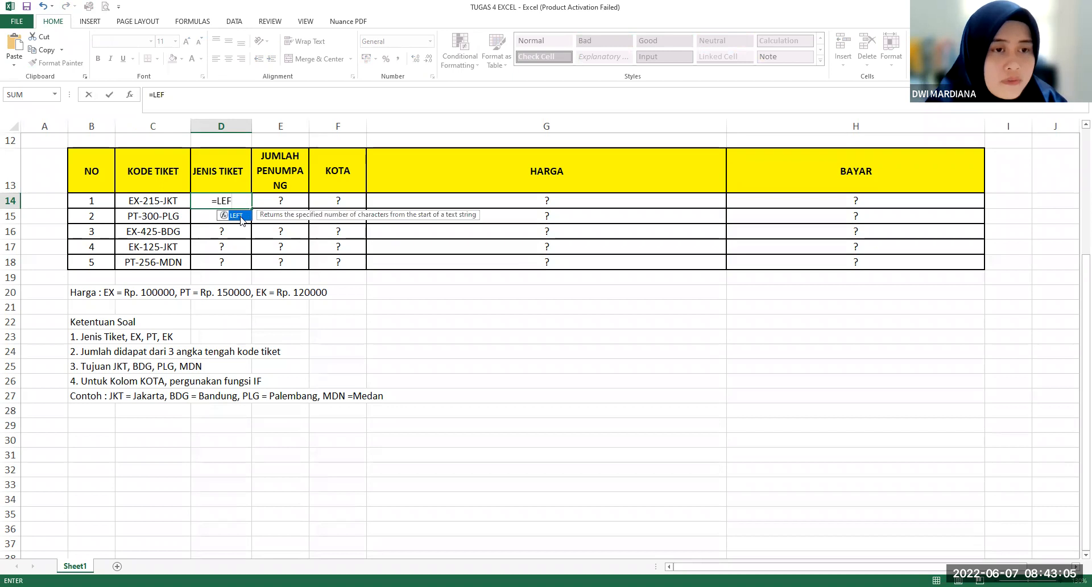
type("T(")
left_click(158, 201)
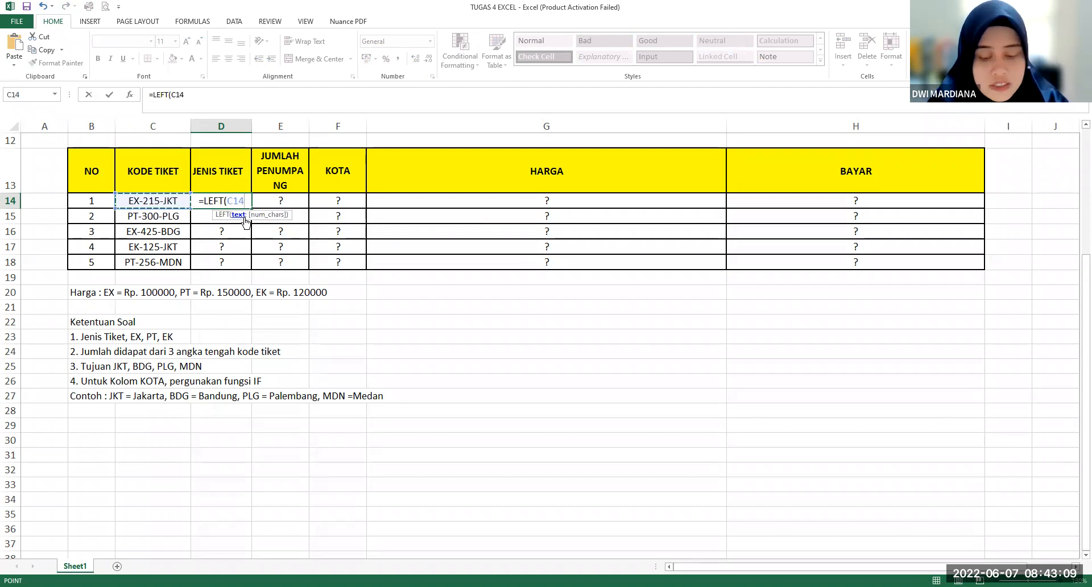
type(";")
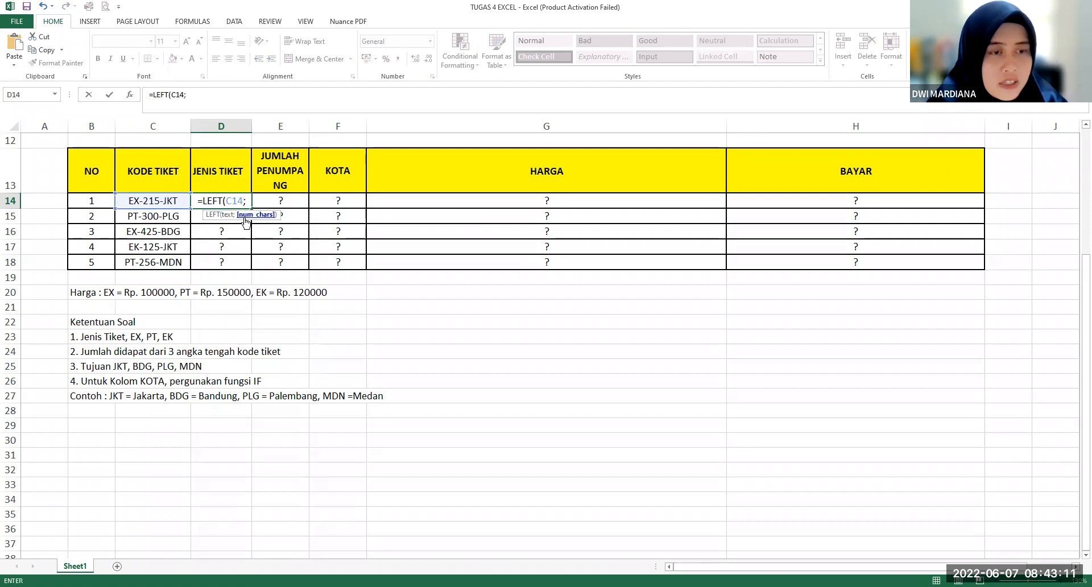
type("2)")
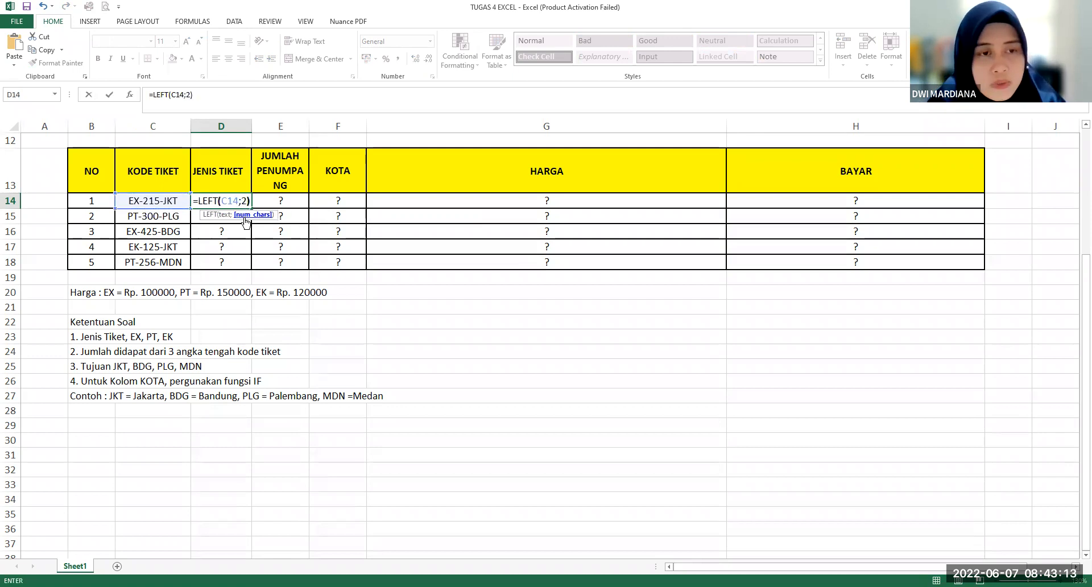
- Commit the LEFT formula in D14 and fill it down the JENIS TIKET column to D18
key("Return")
left_click(238, 202)
left_click_drag(251, 208, 253, 265)
- Write the formula =MID(C14;4;3) in E14, the first JUMLAH PENUMPANG cell
left_click(305, 198)
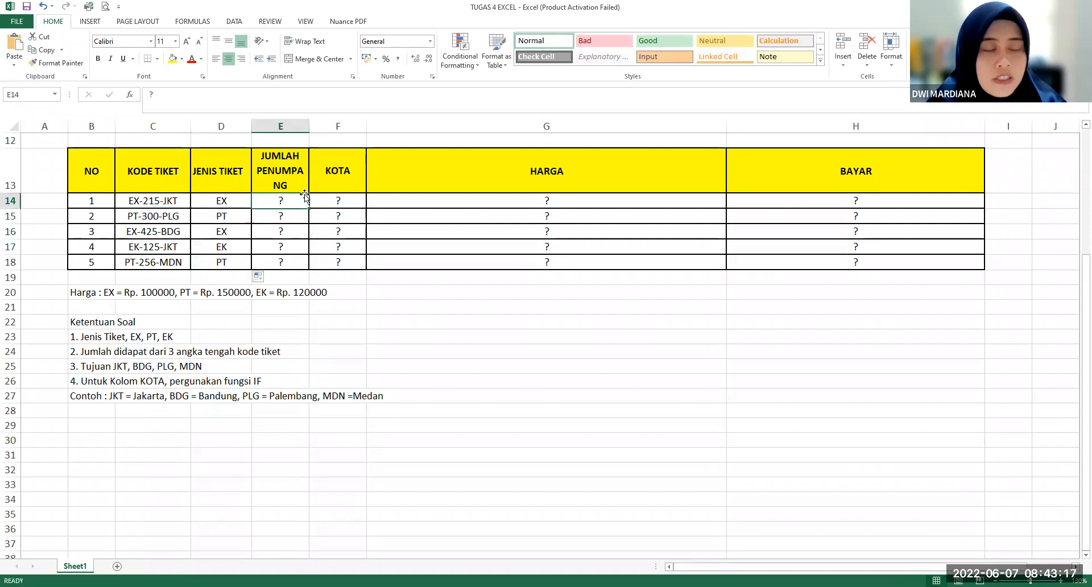
left_click(153, 203)
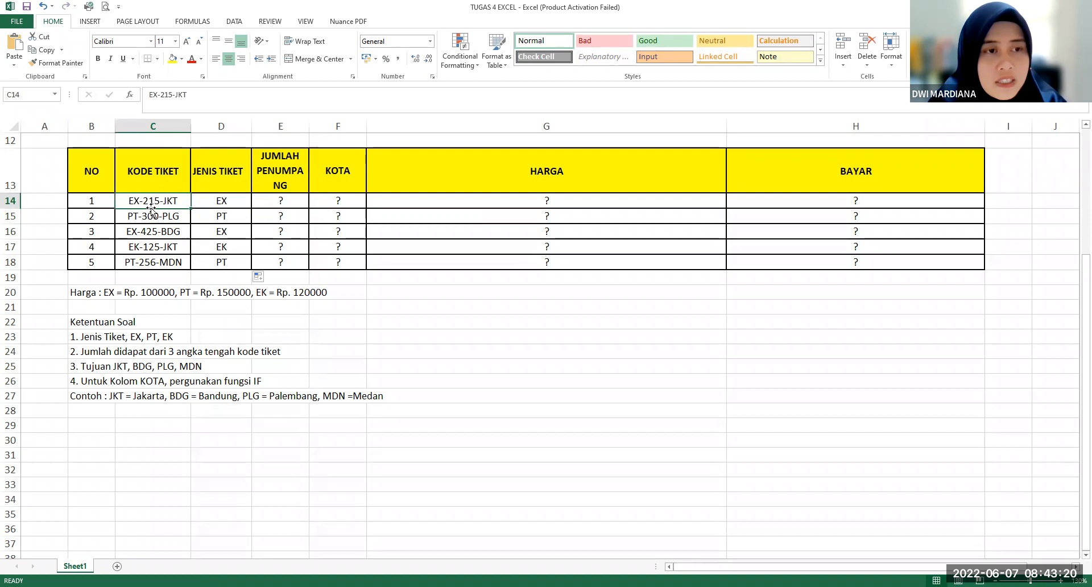
left_click(271, 204)
type("=")
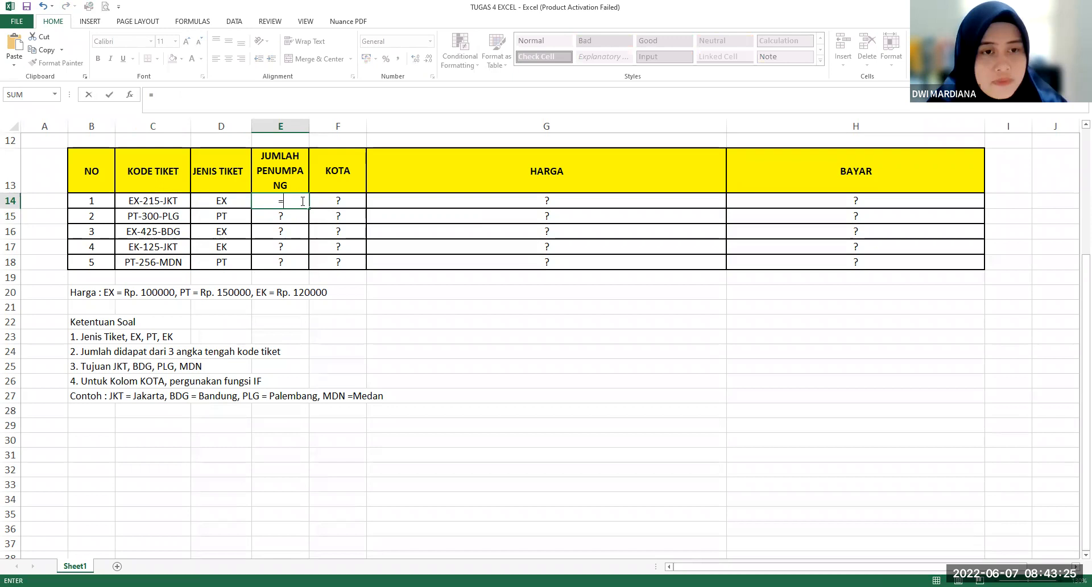
type("MID(")
left_click(165, 203)
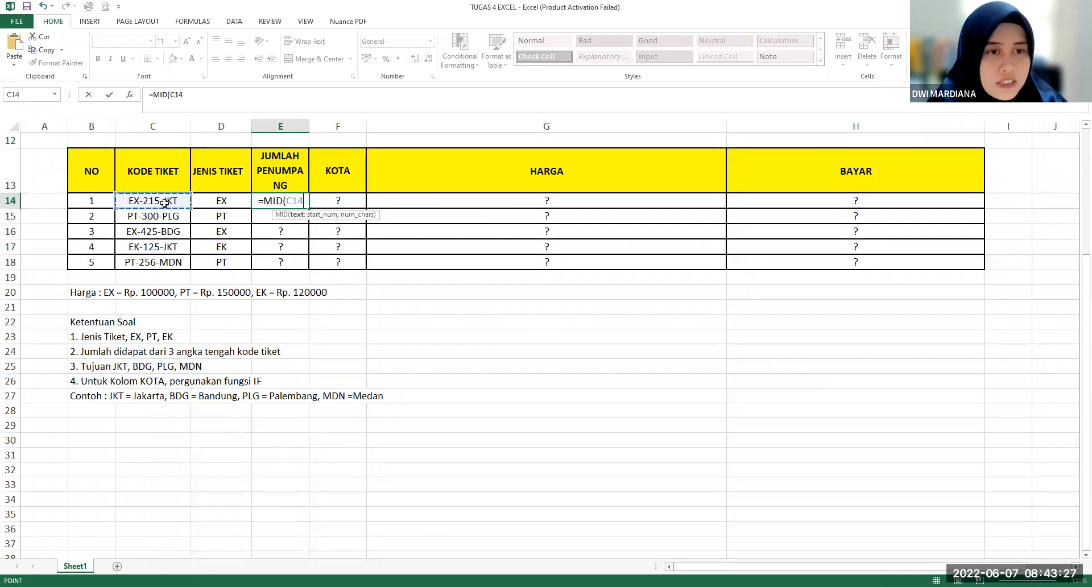
type(";")
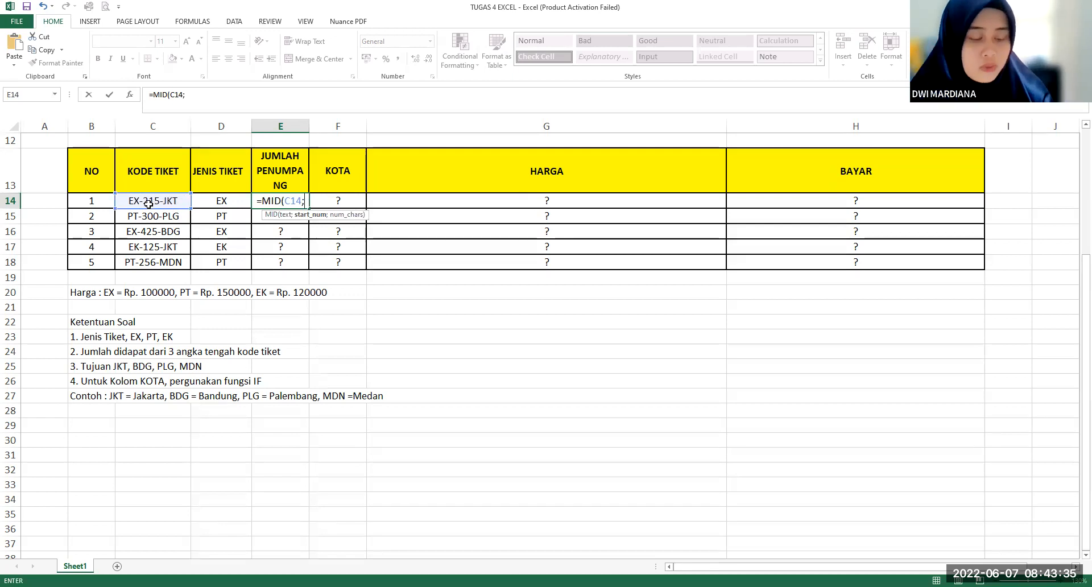
type("4;")
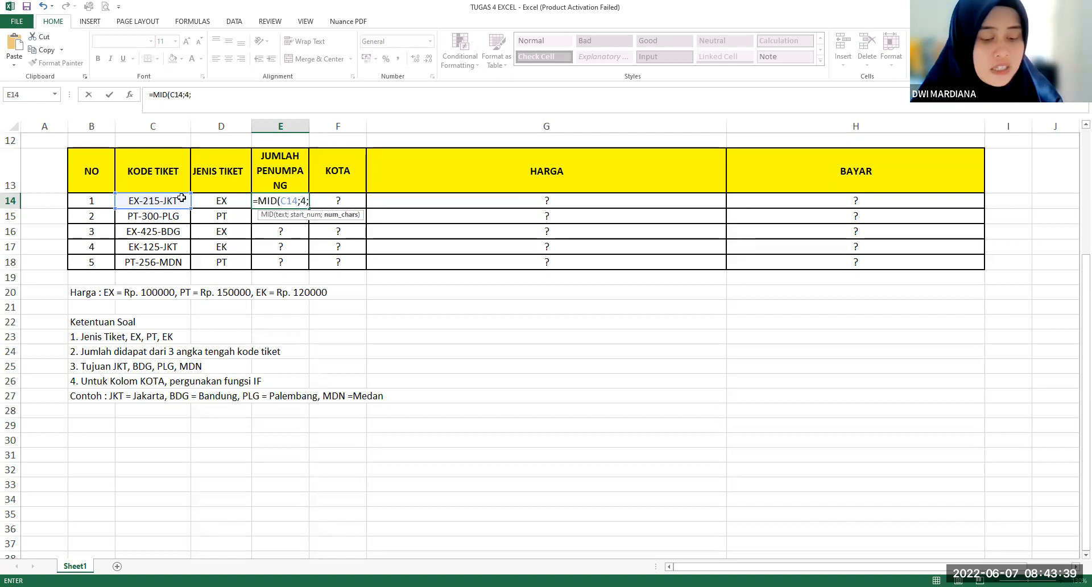
type("3")
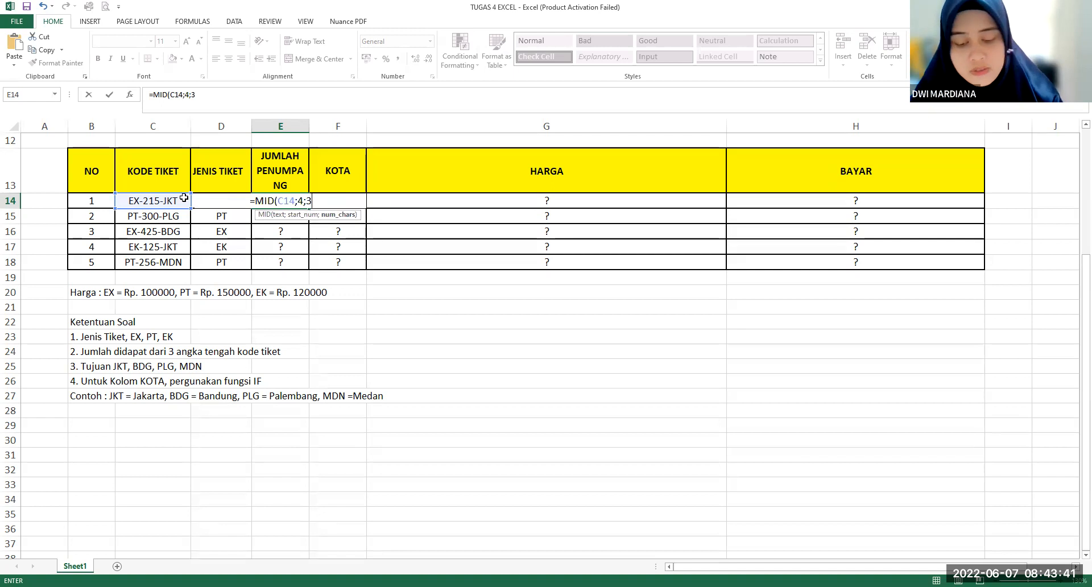
type(")")
- Commit the MID formula in E14 and fill it down the JUMLAH PENUMPANG column to E18
key("Return")
left_click(281, 202)
double_click(309, 208)
- Write the formula =RIGHT(C14;3) in F14 and fill it down the KOTA column to F18
left_click(345, 206)
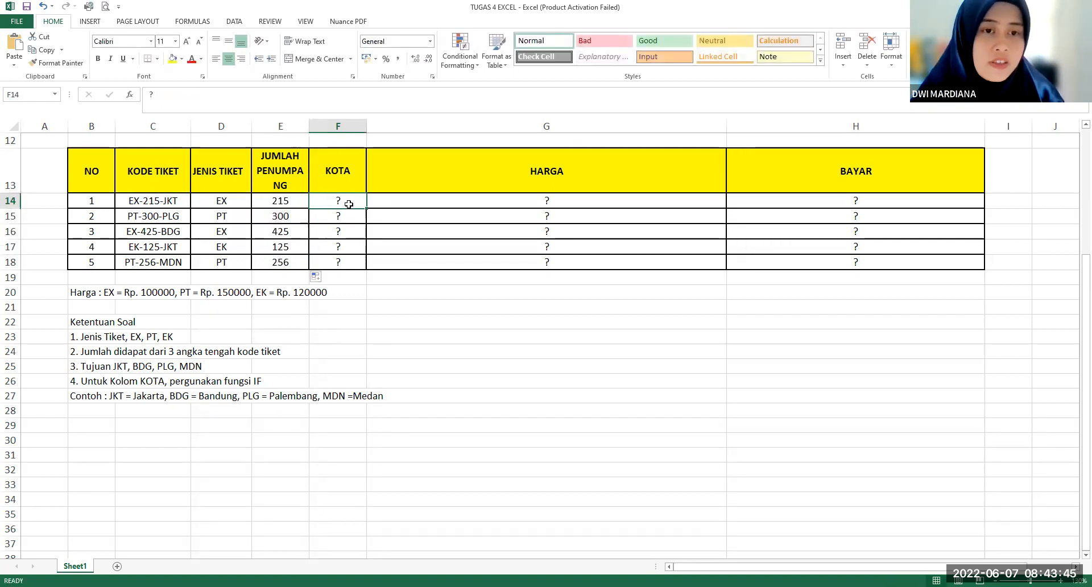
type("=")
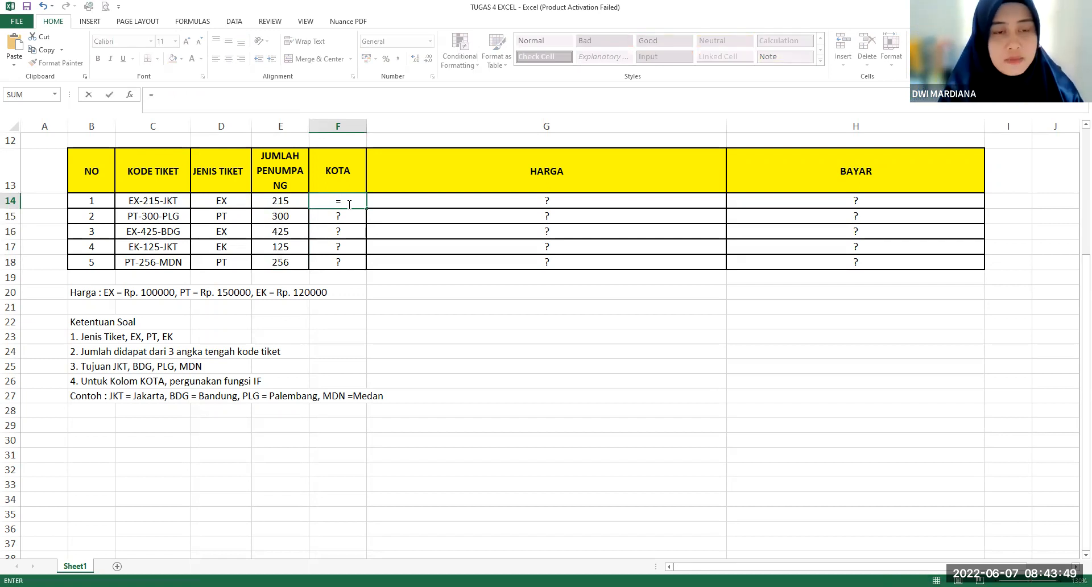
type("RIG")
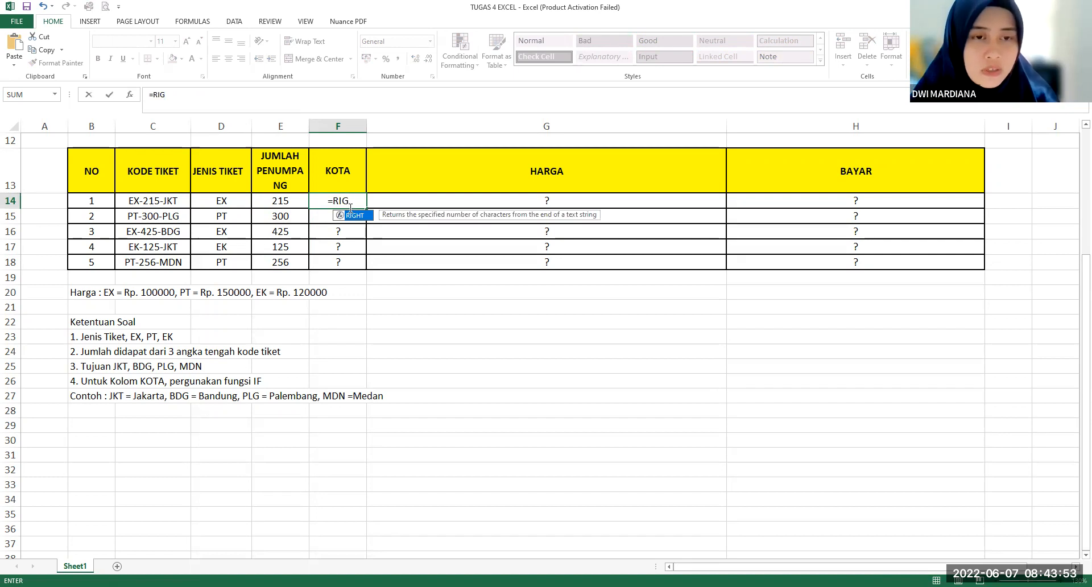
double_click(350, 216)
left_click(173, 201)
type(";3)")
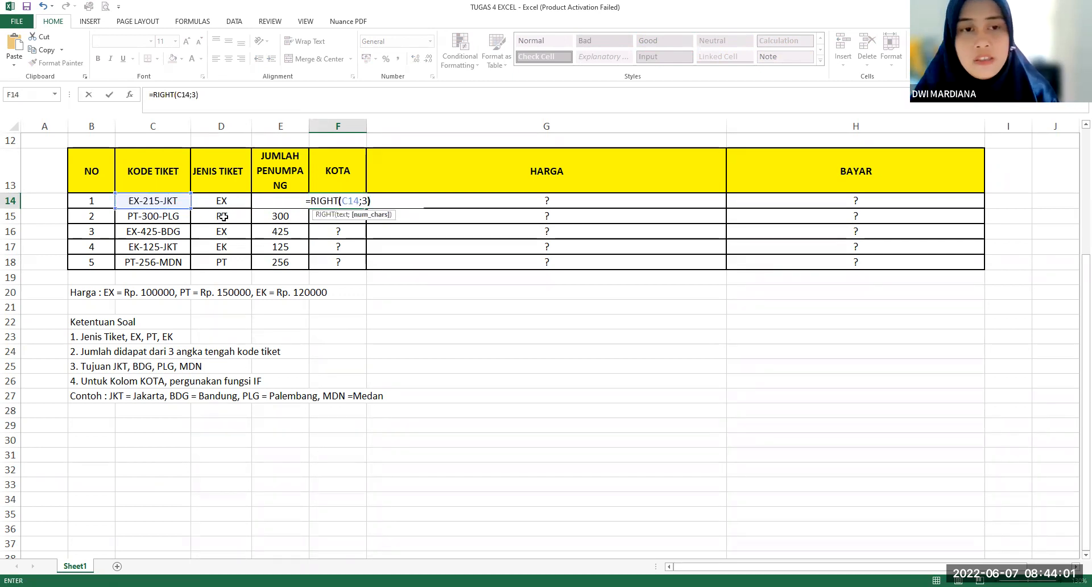
left_click(337, 201)
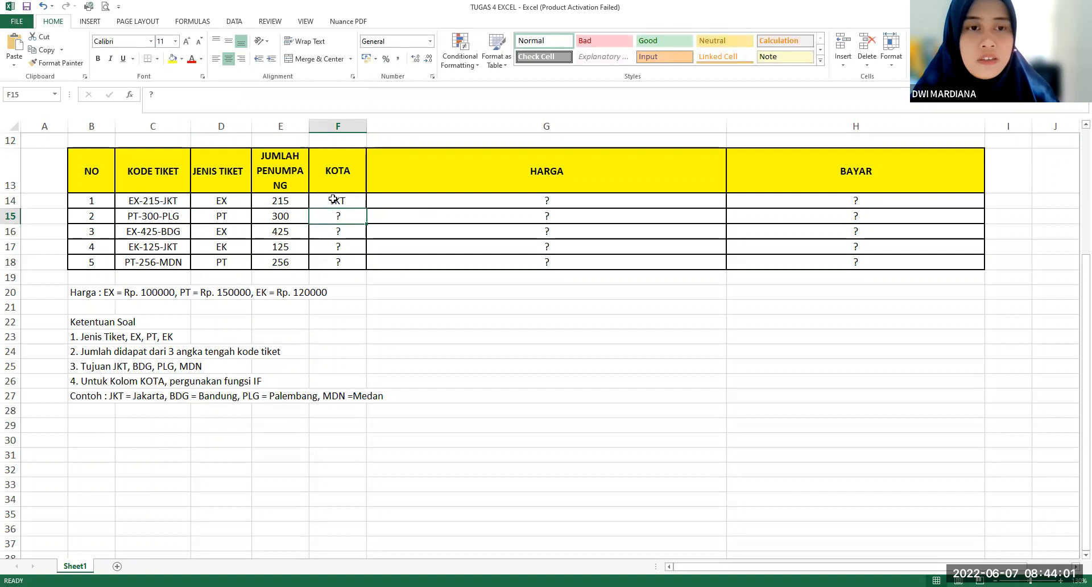
left_click_drag(366, 208, 360, 264)
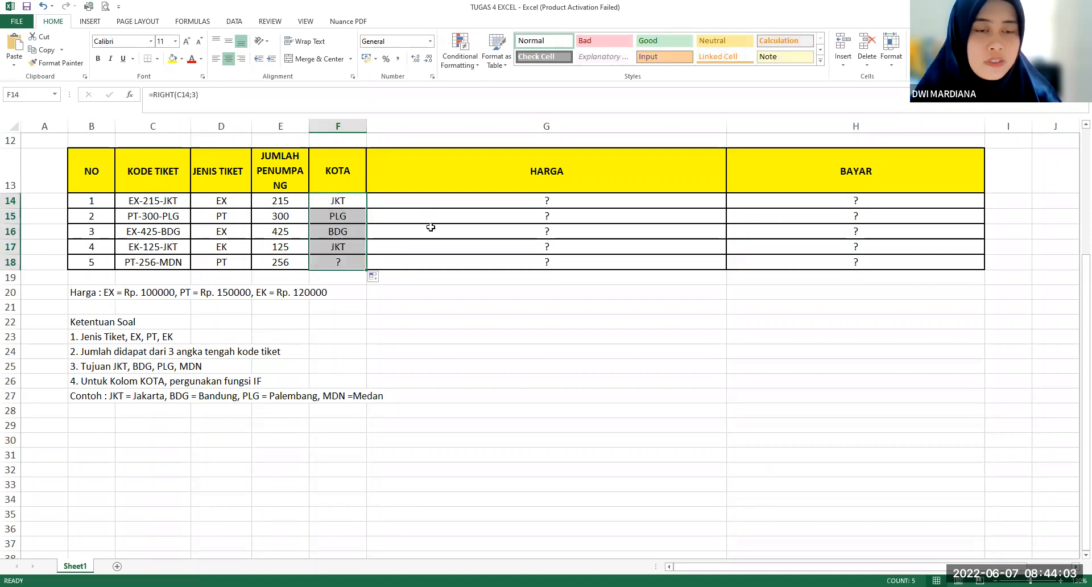
- Examine the ticket prices in the Harga note in row 20 against the JENIS TIKET codes and the HARGA column
left_click(499, 196)
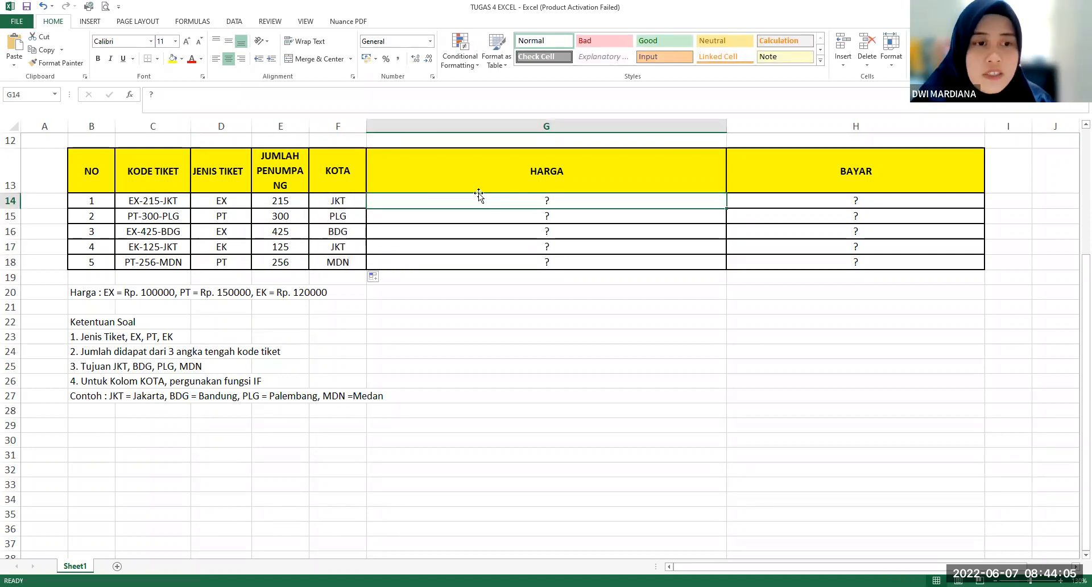
left_click_drag(100, 293, 290, 293)
left_click_drag(307, 292, 341, 293)
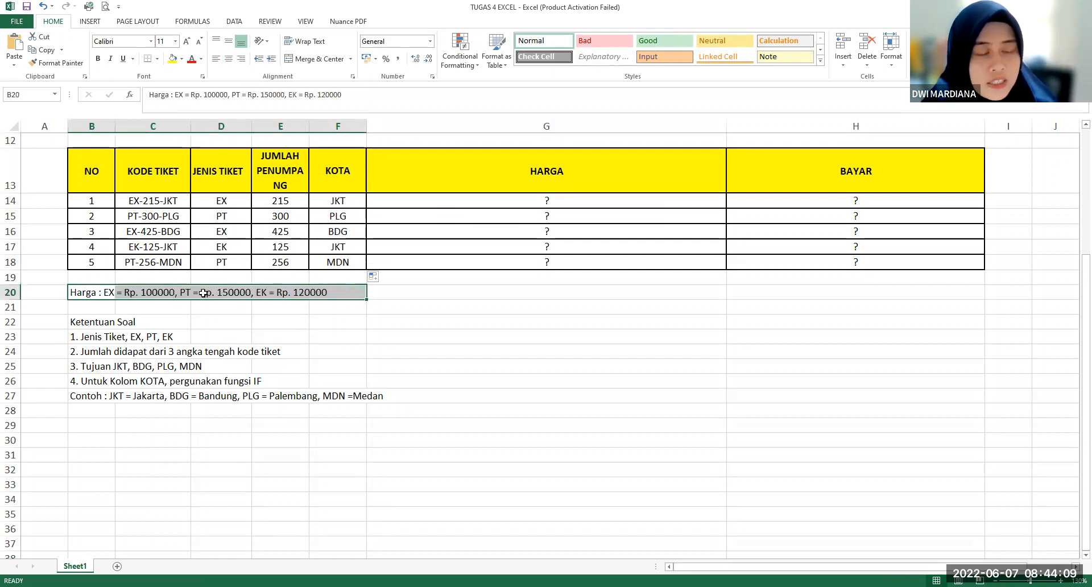
left_click(151, 292)
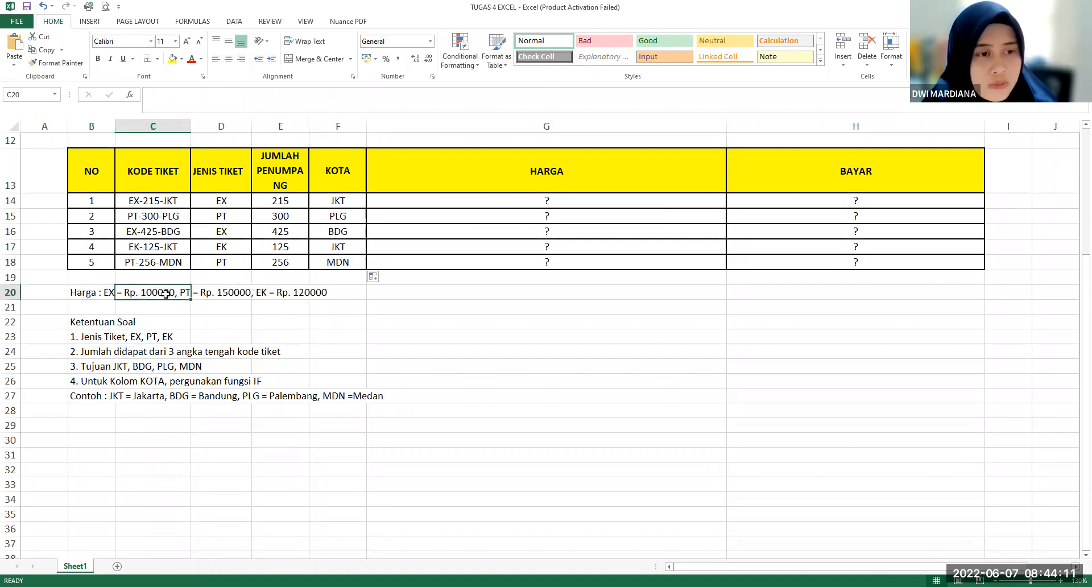
left_click(220, 292)
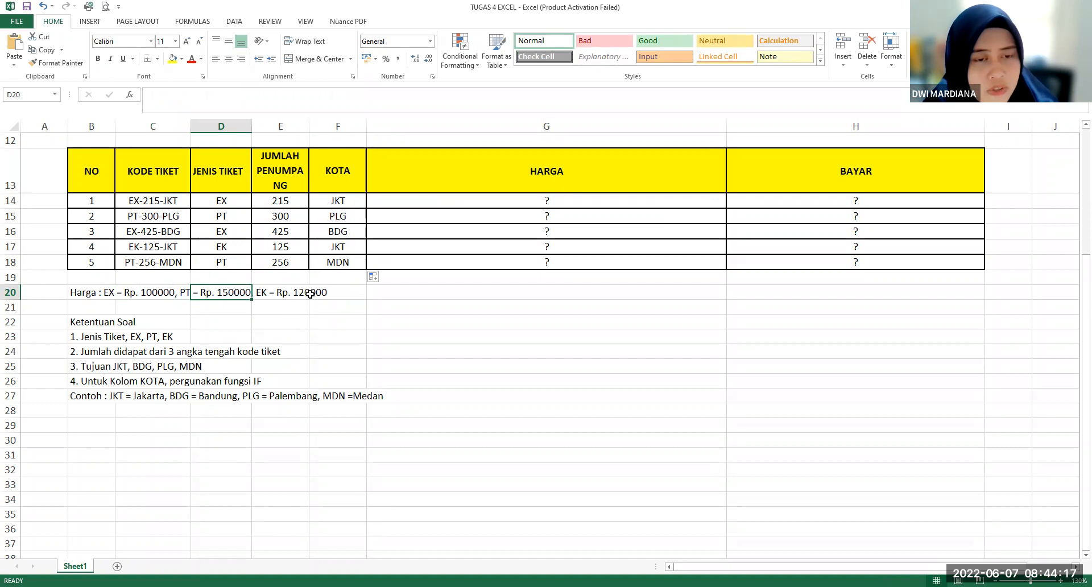
left_click(569, 197)
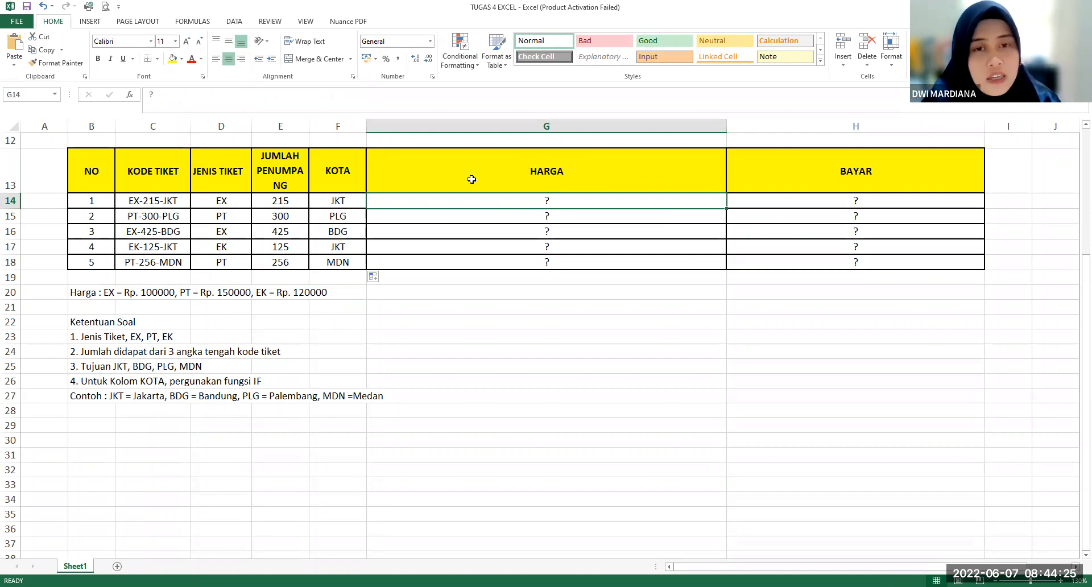
left_click_drag(122, 297, 302, 296)
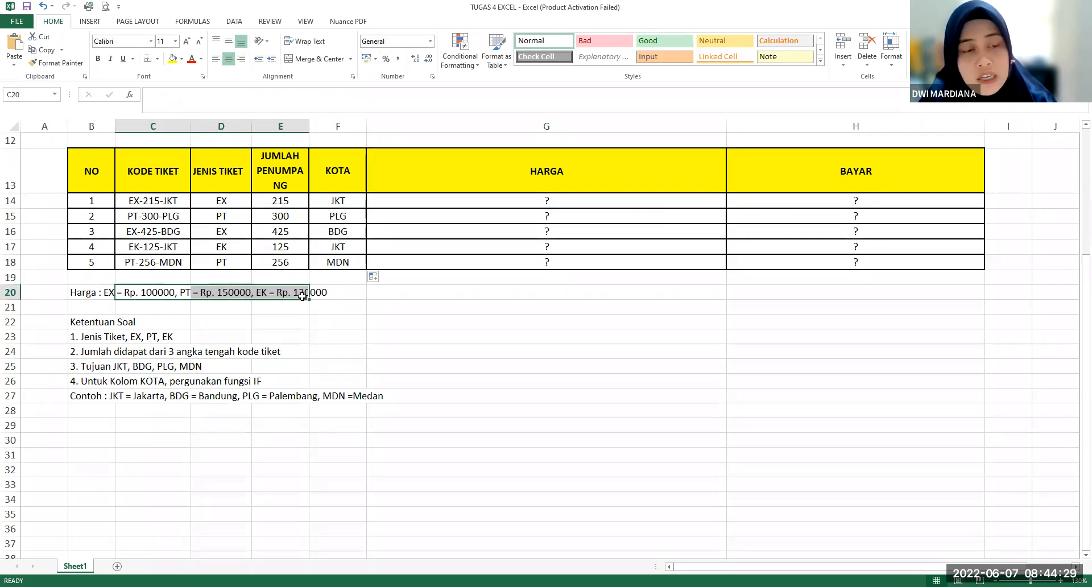
left_click_drag(96, 293, 287, 295)
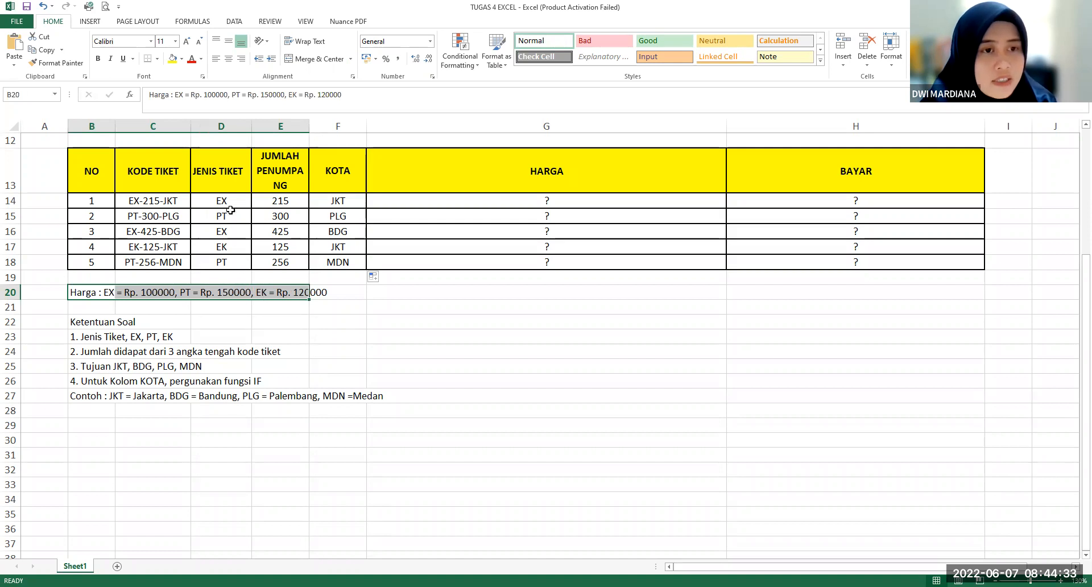
left_click_drag(224, 202, 224, 262)
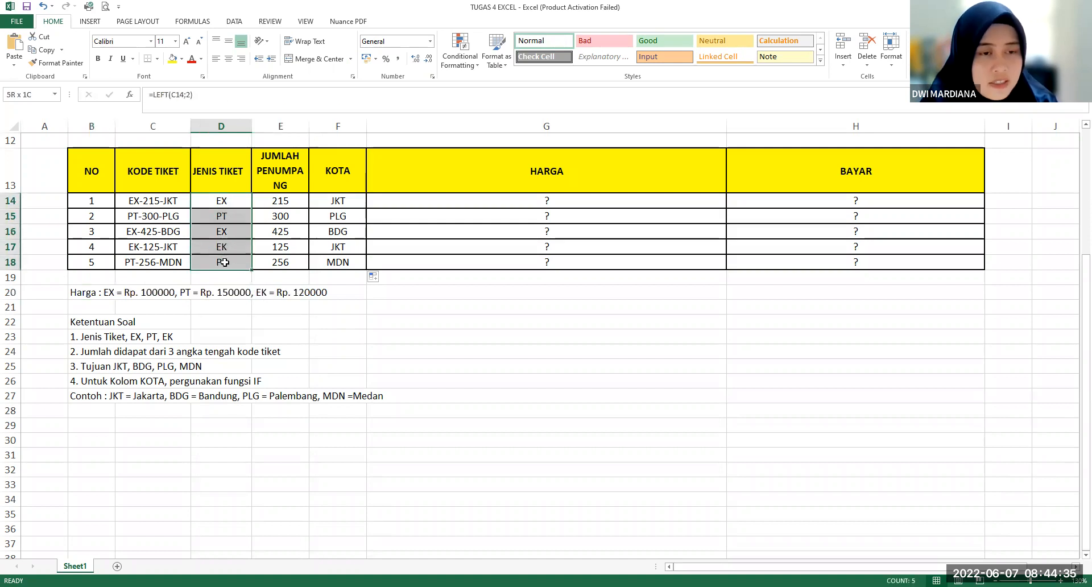
left_click(549, 200)
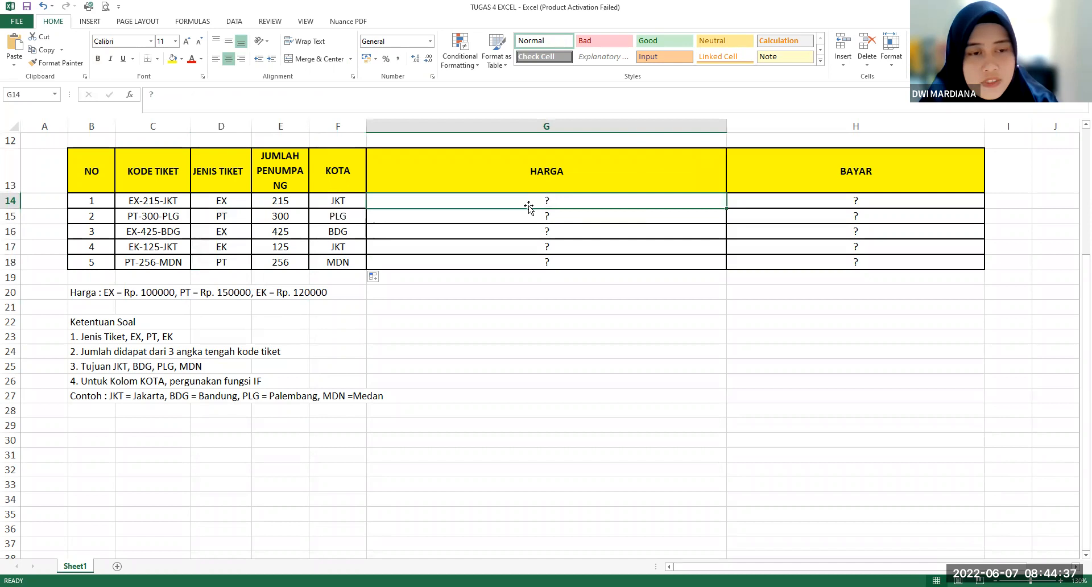
left_click(112, 291)
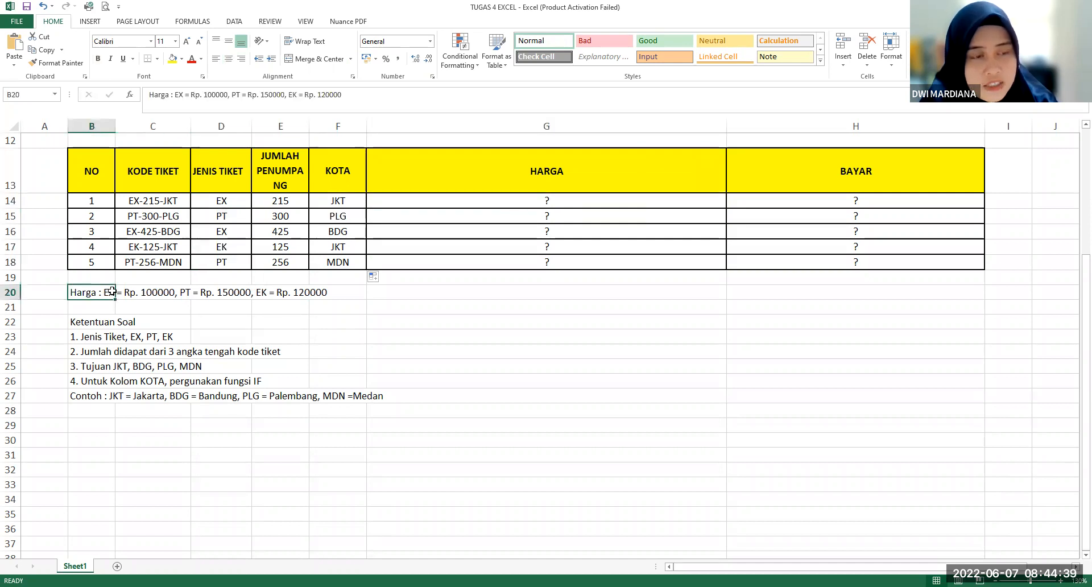
left_click(226, 202)
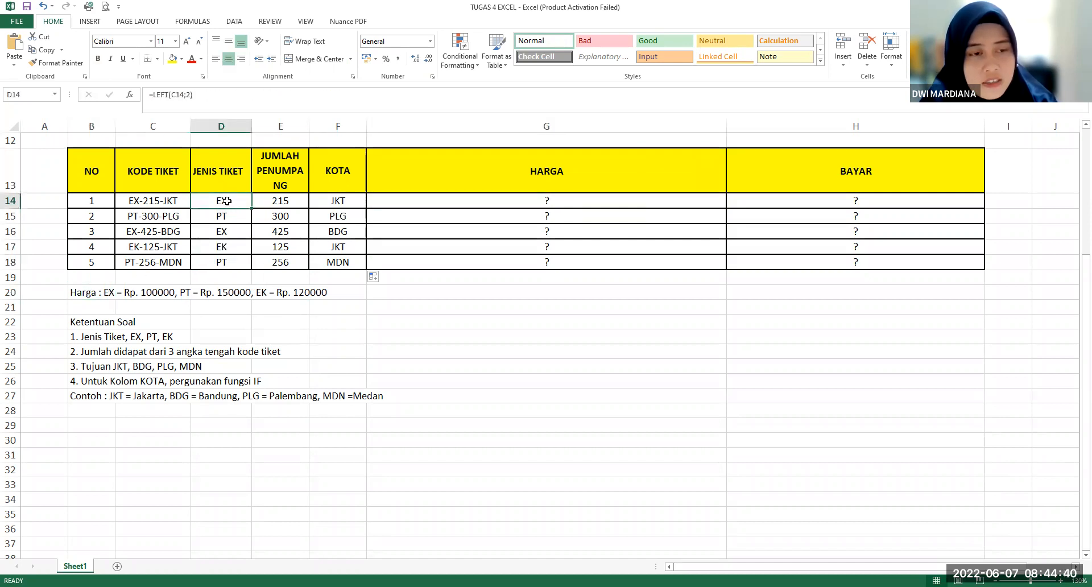
left_click(109, 293)
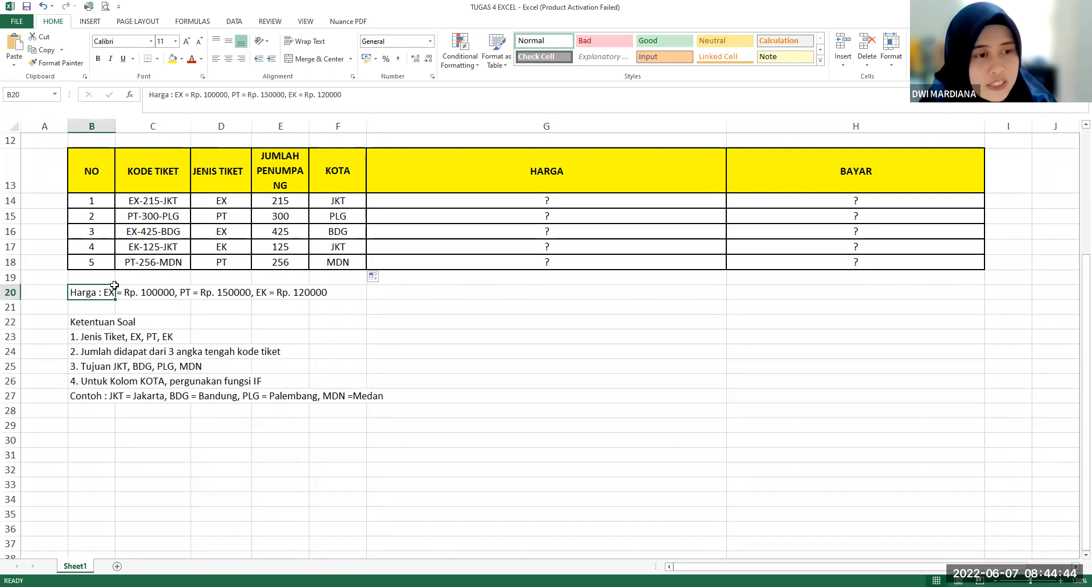
left_click(328, 195)
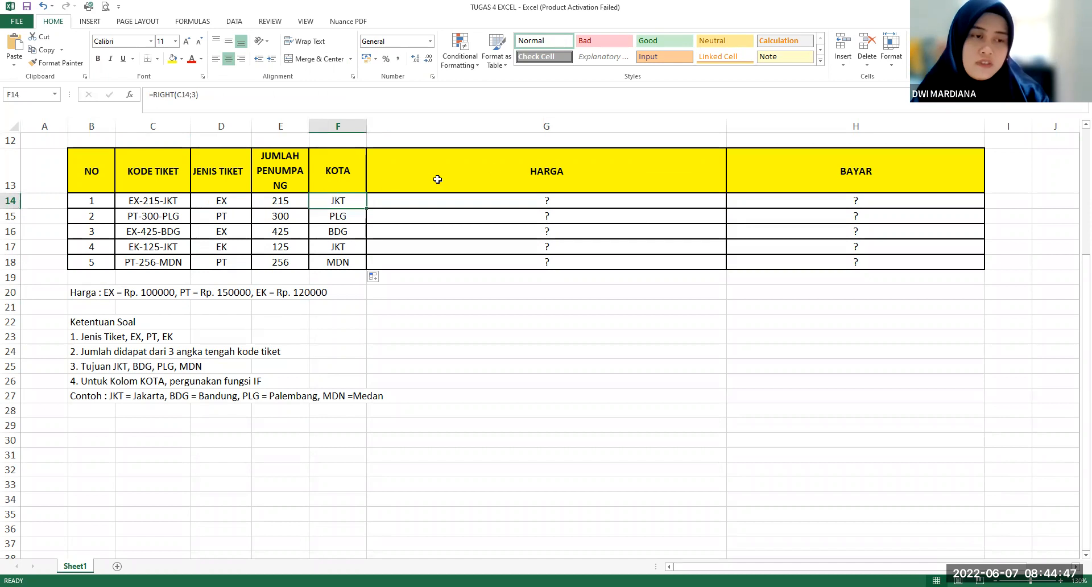
- Start an IF formula in G14, the first HARGA cell, with the logical test D14="EX"
left_click(522, 195)
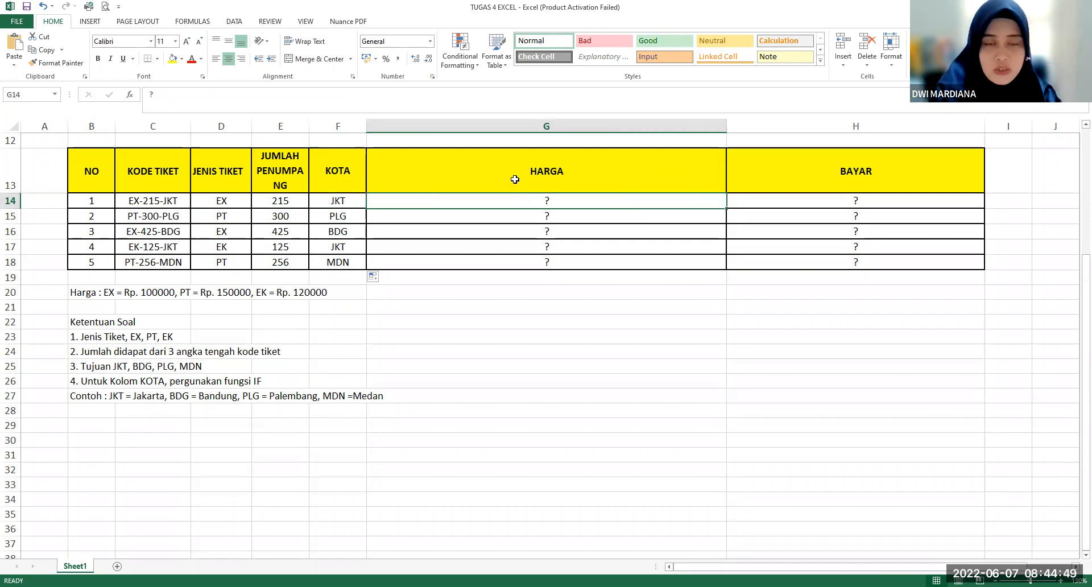
type("=")
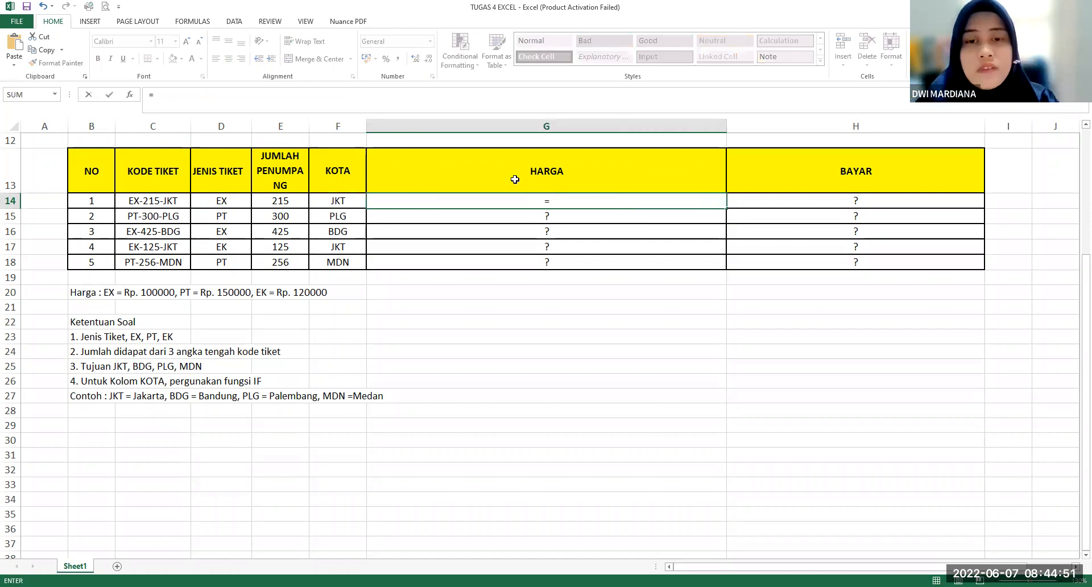
type("IF")
double_click(575, 216)
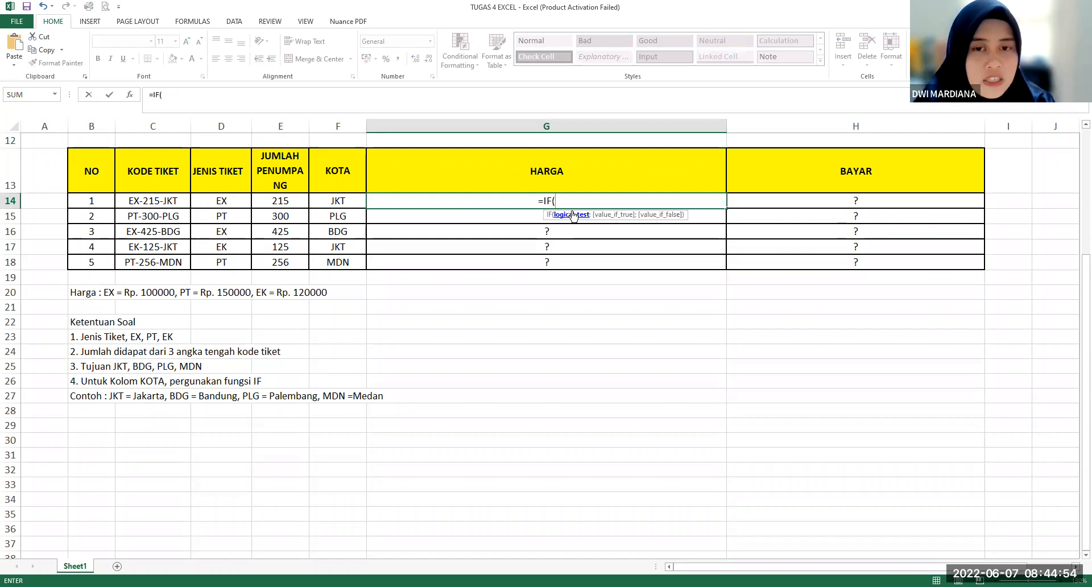
left_click(228, 200)
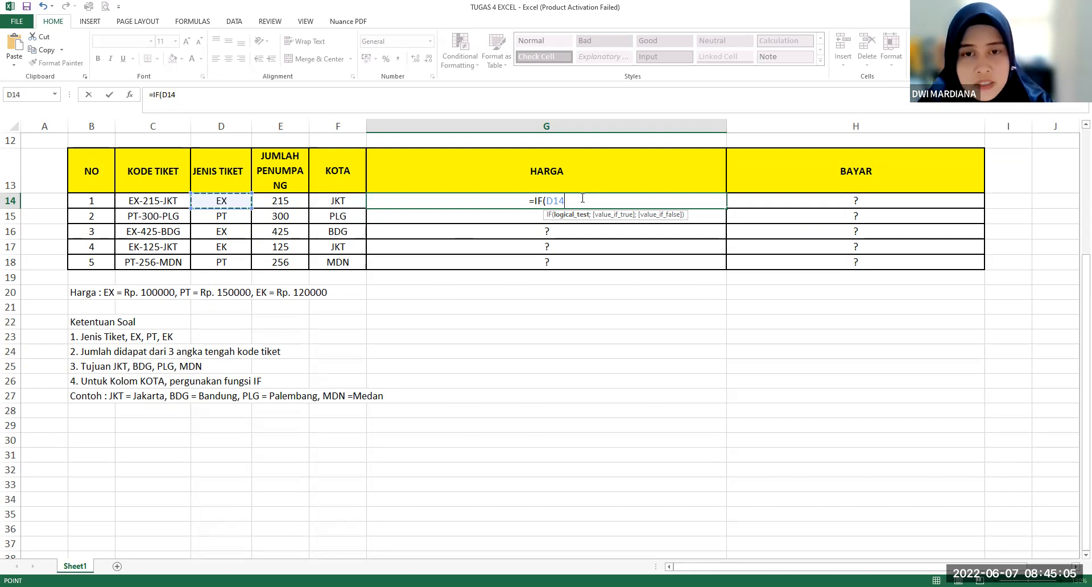
type("=")
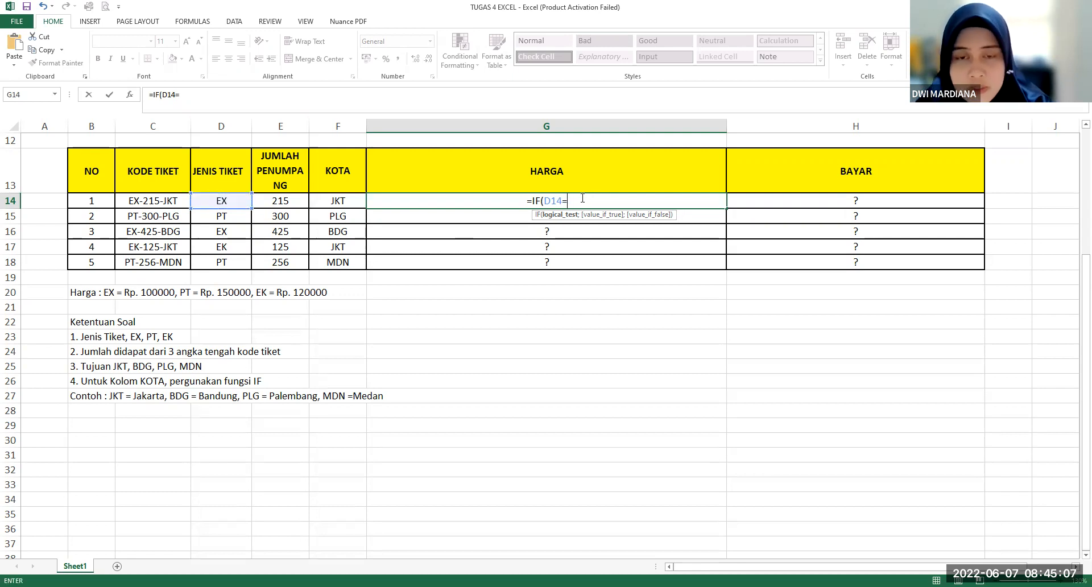
type("\"")
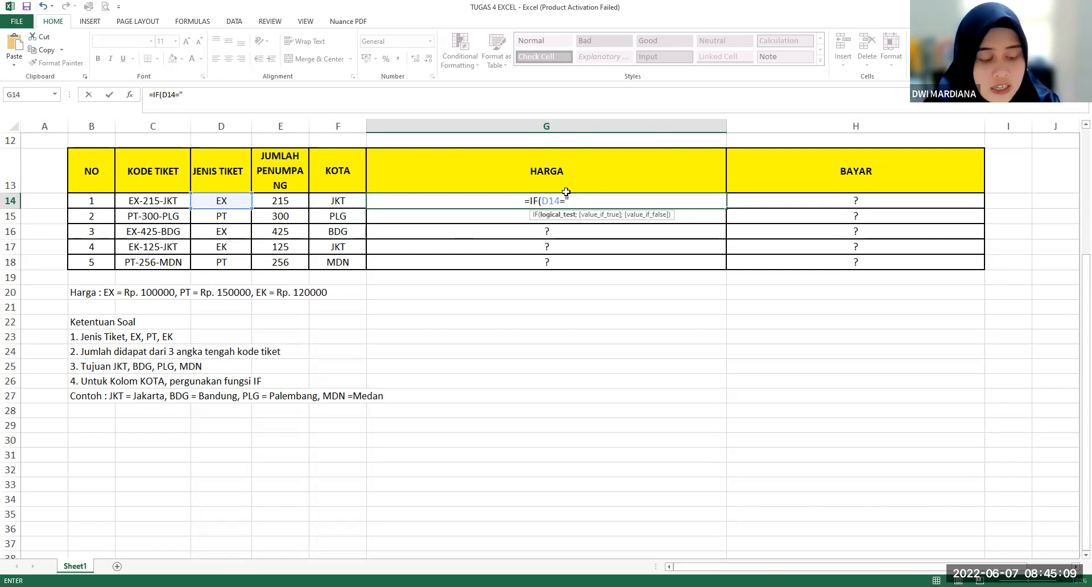
type("EX")
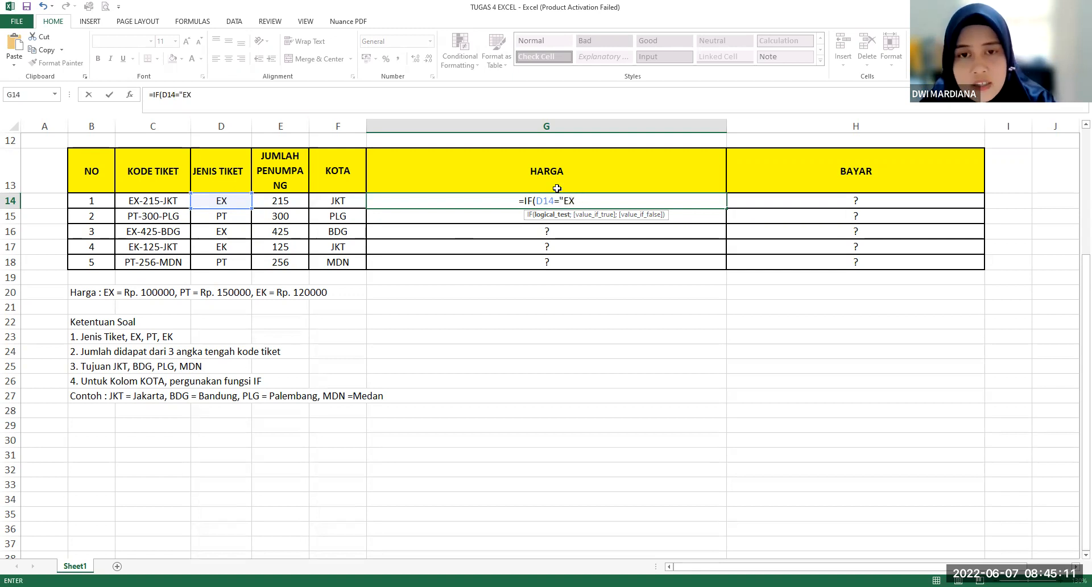
type("\"")
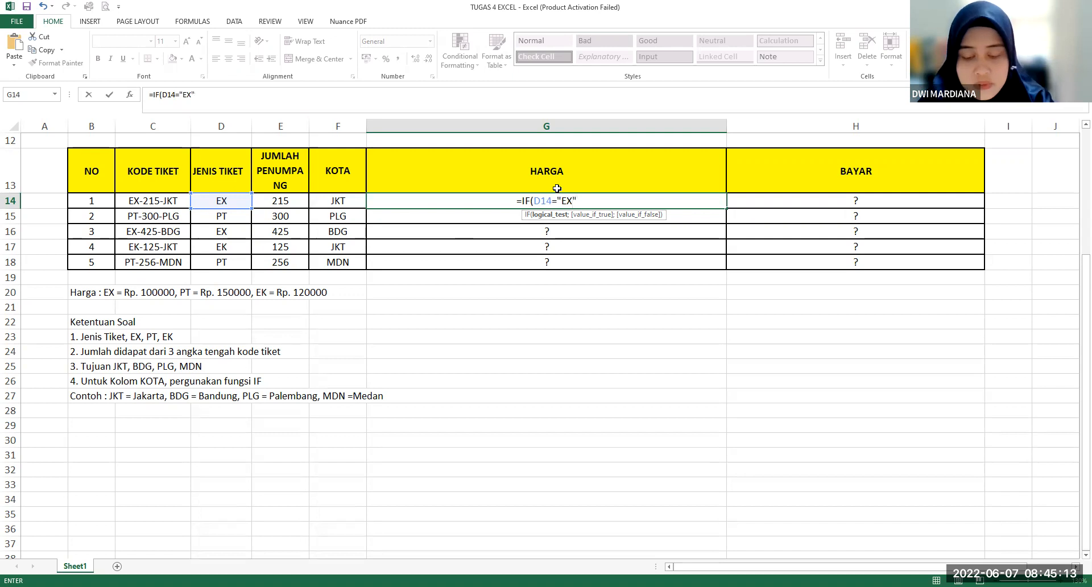
- Add "100000" as the value if true in the G14 IF formula, followed by a semicolon separator
type(";\"")
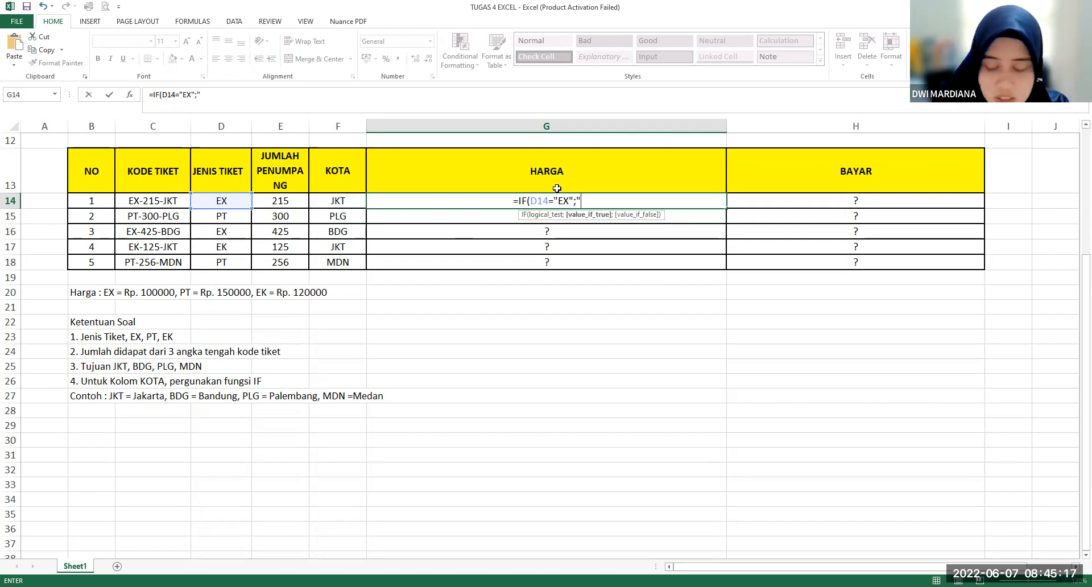
type("1000")
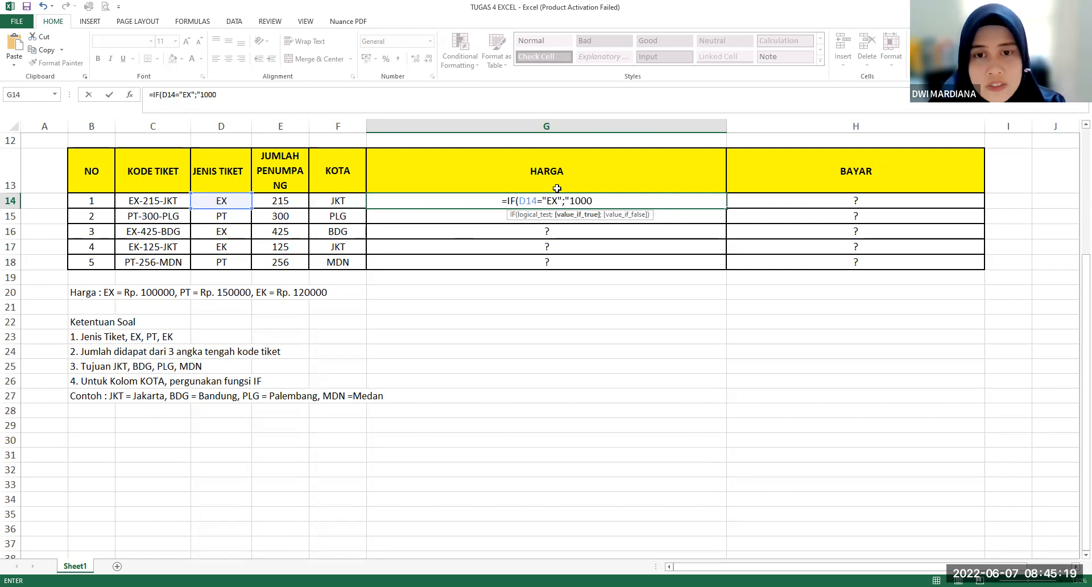
type("00")
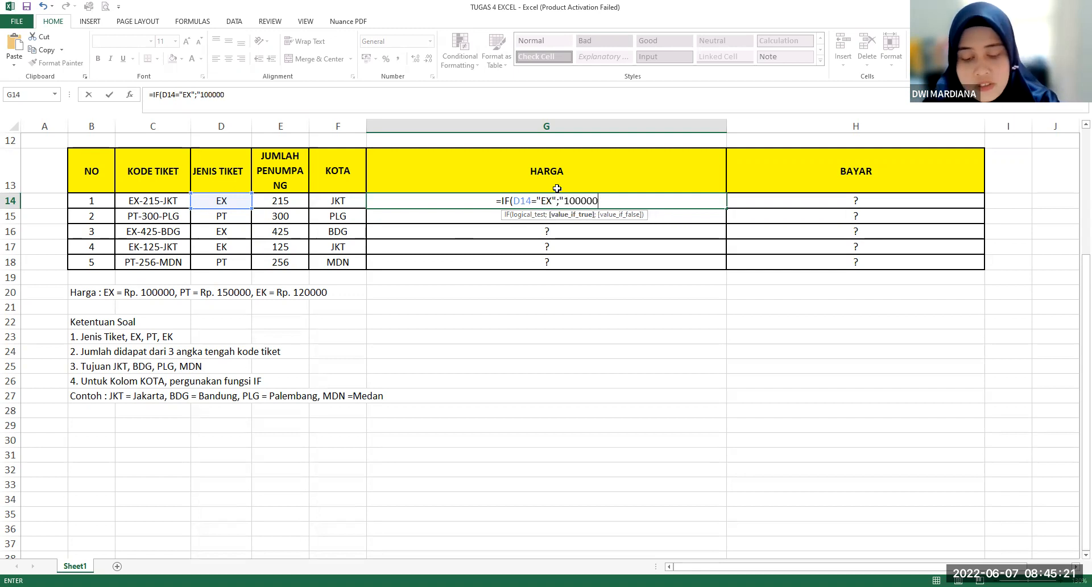
type("\";")
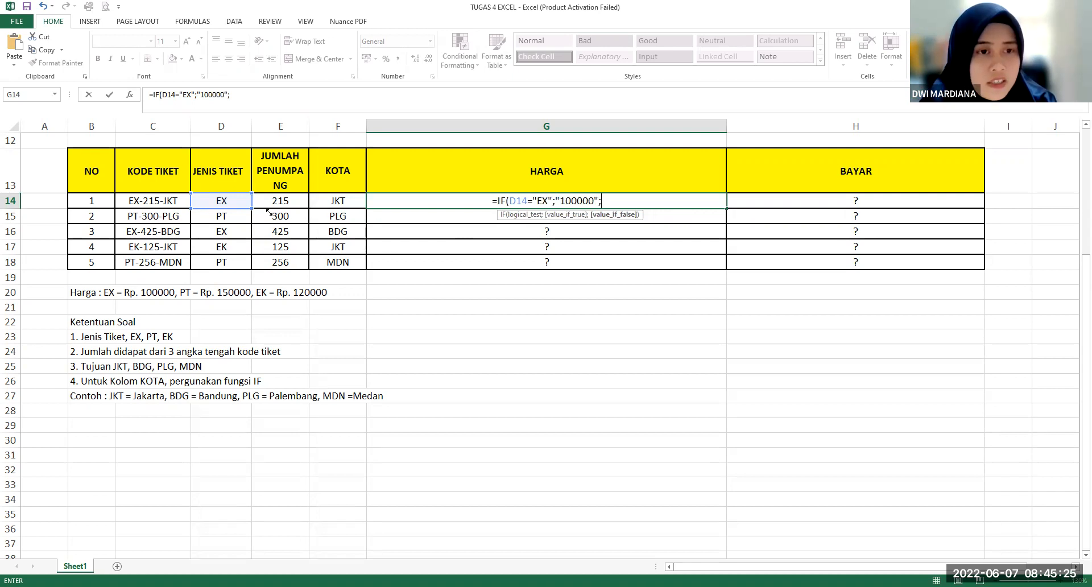
left_click(216, 203)
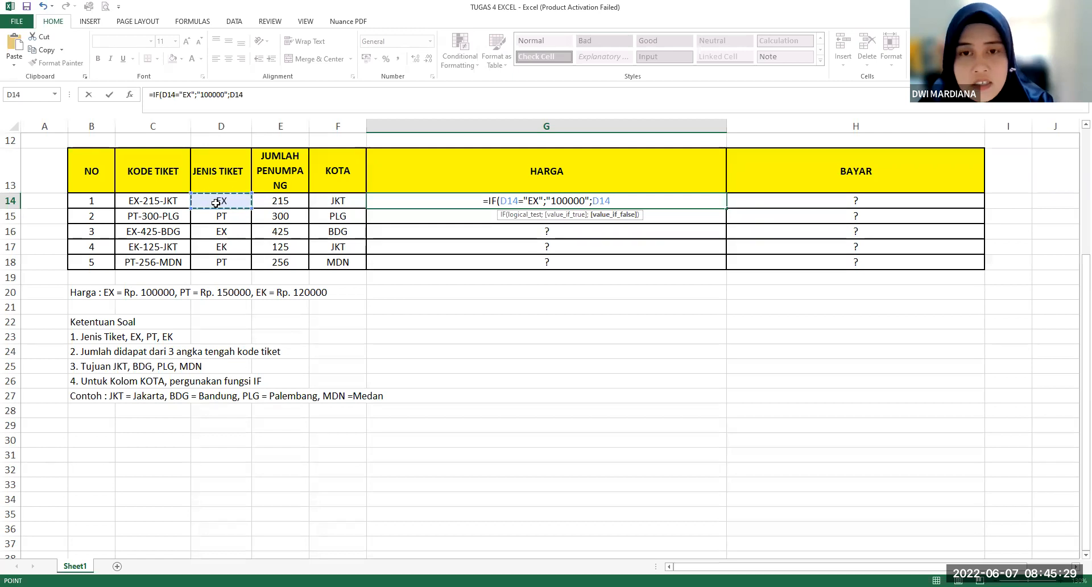
key("BackSpace")
key("BackSpace")
key("BackSpace")
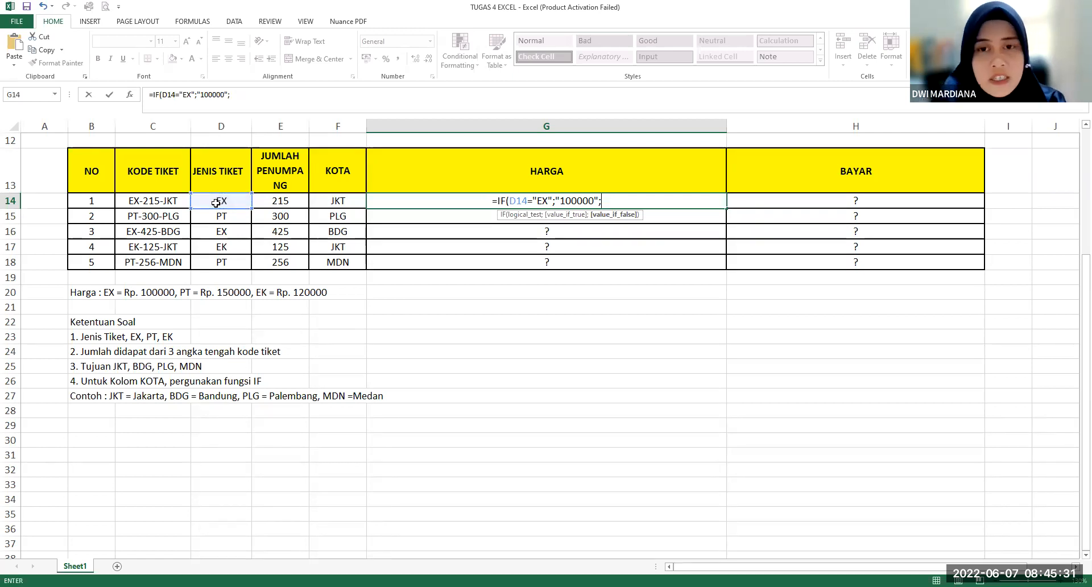
- Nest a second IF in the G14 formula with the test D14="PT" and "150000" as its value if true
type("IF")
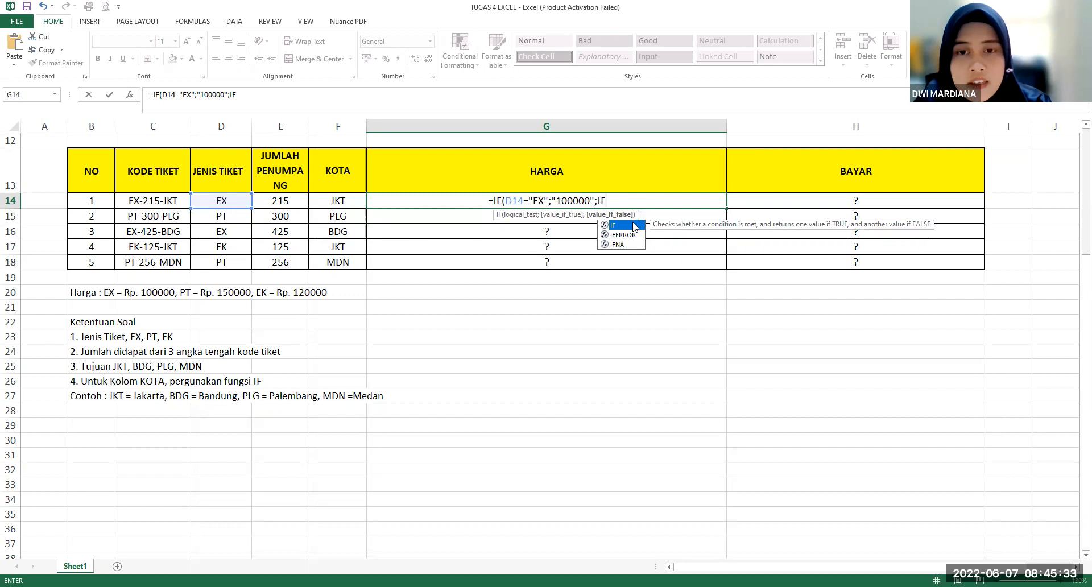
type("(")
left_click(221, 199)
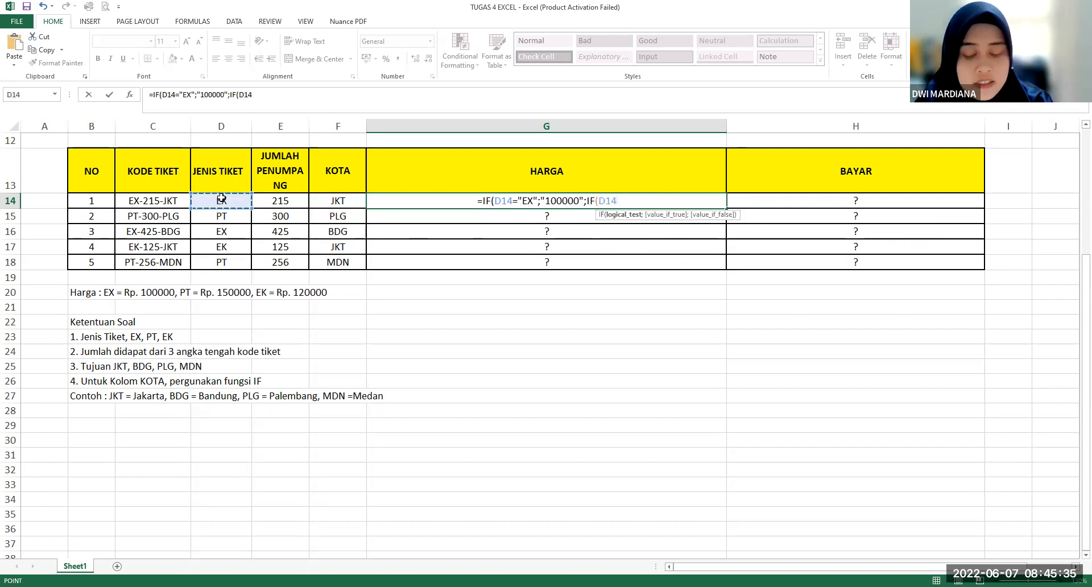
type("=\"")
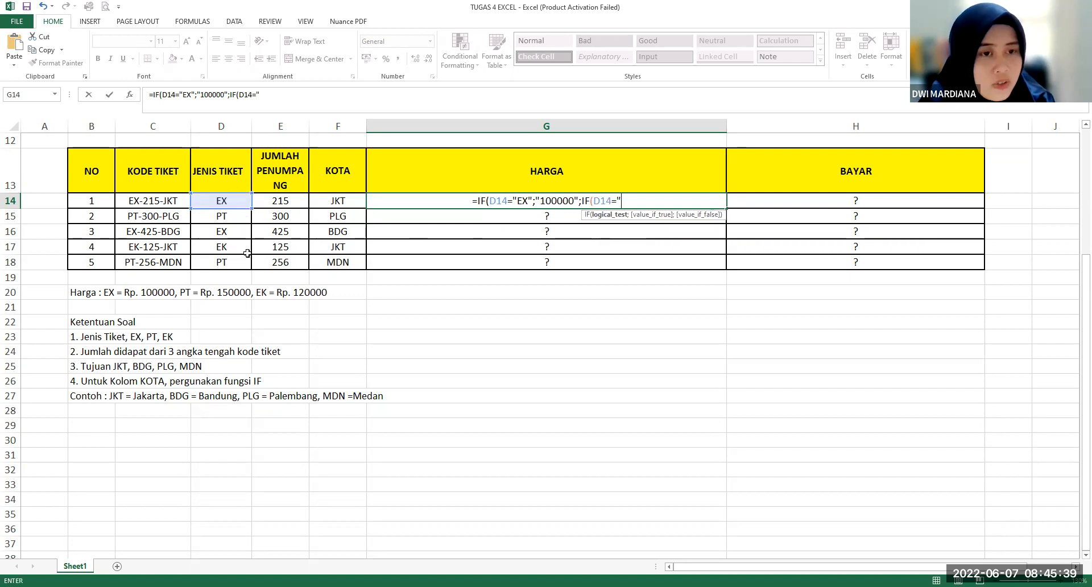
type("PT")
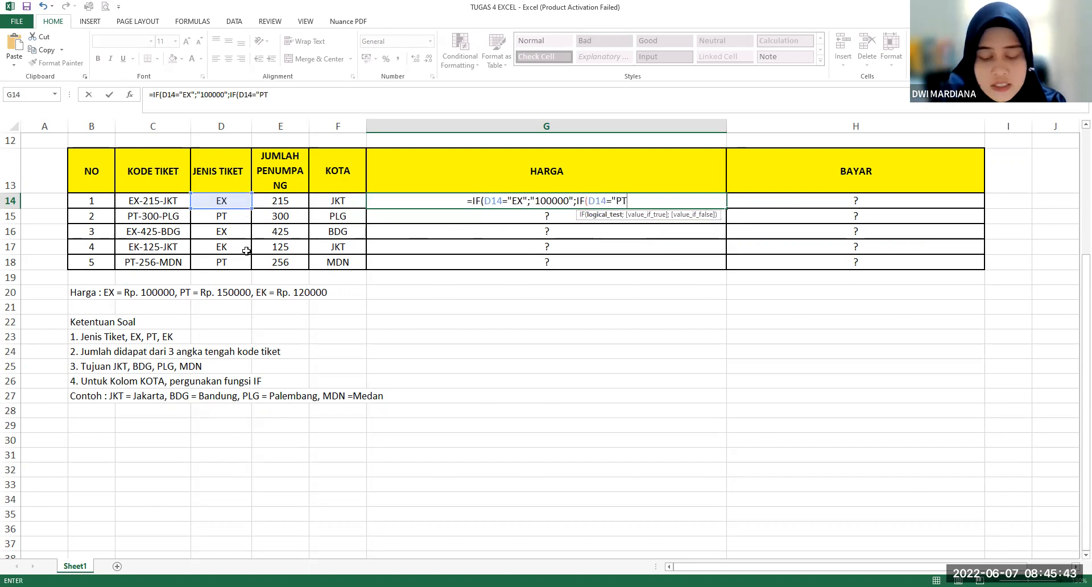
type("\";")
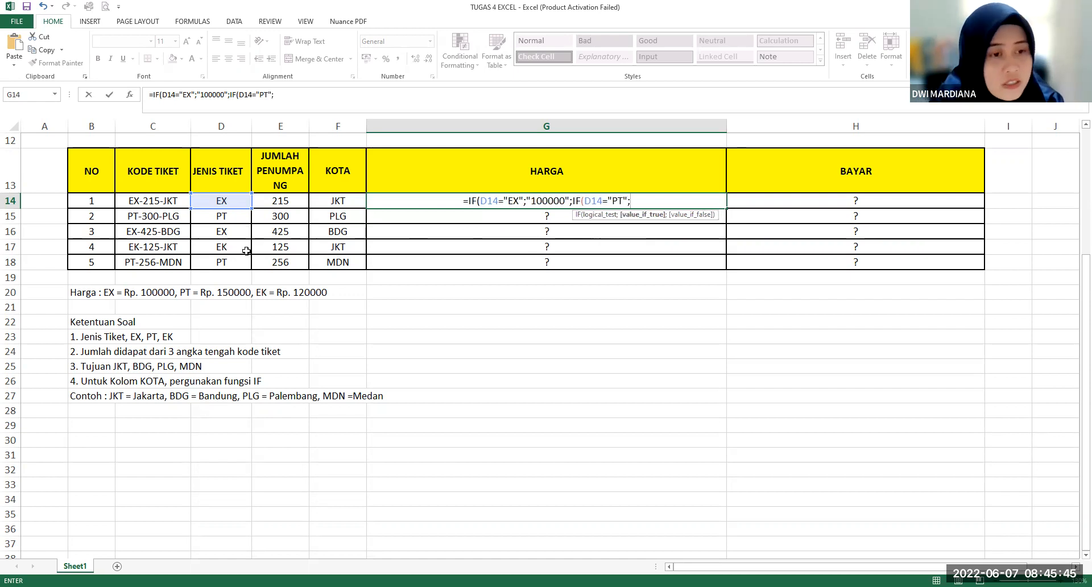
type("\"")
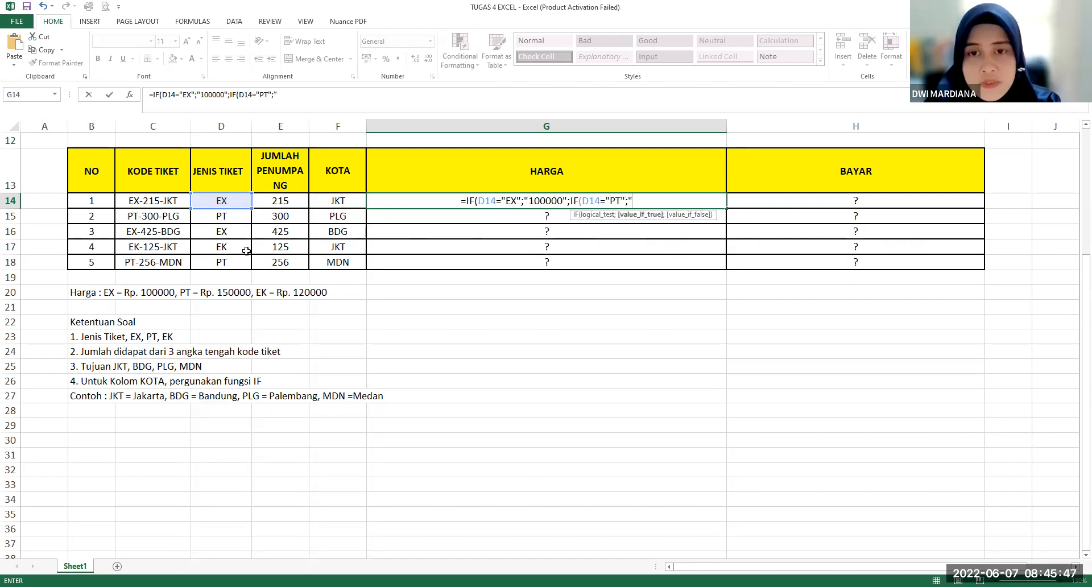
type("150000")
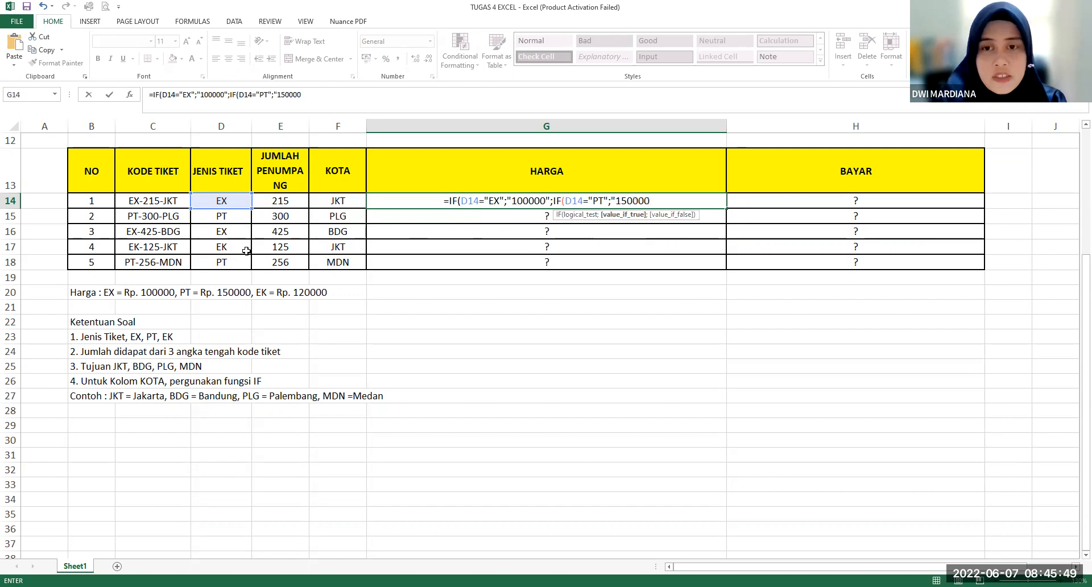
type("\";\"")
key("BackSpace")
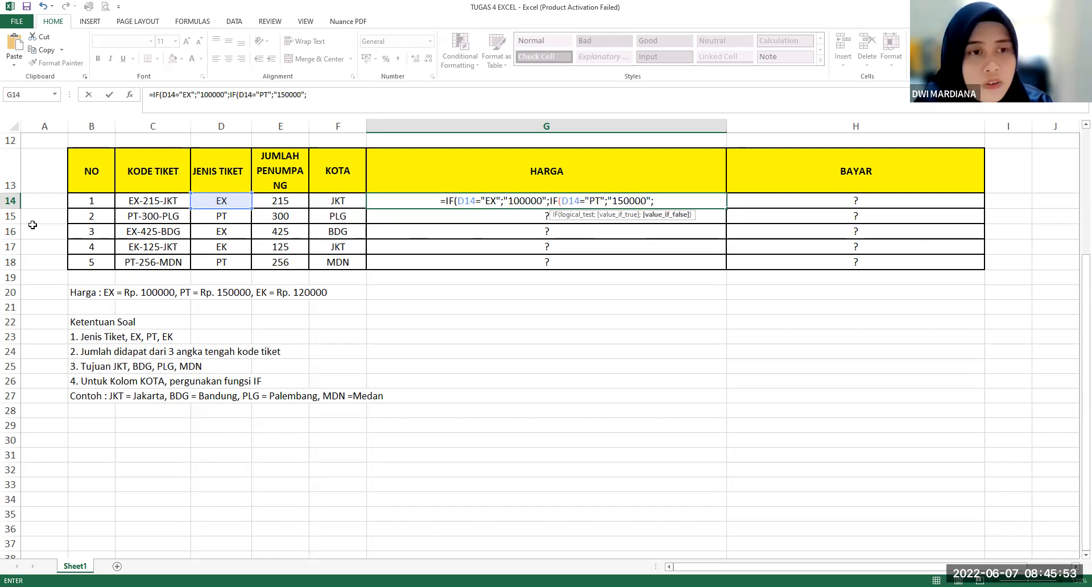
- Finish the G14 formula with "120000" as the nested IF's value if false, close both functions and enter it
left_click(681, 200)
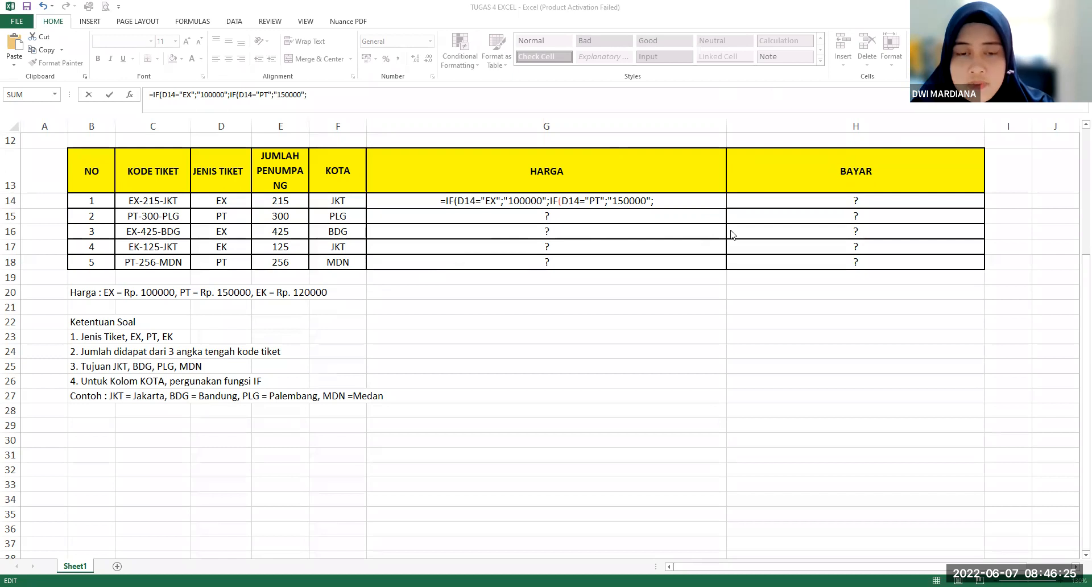
left_click(671, 202)
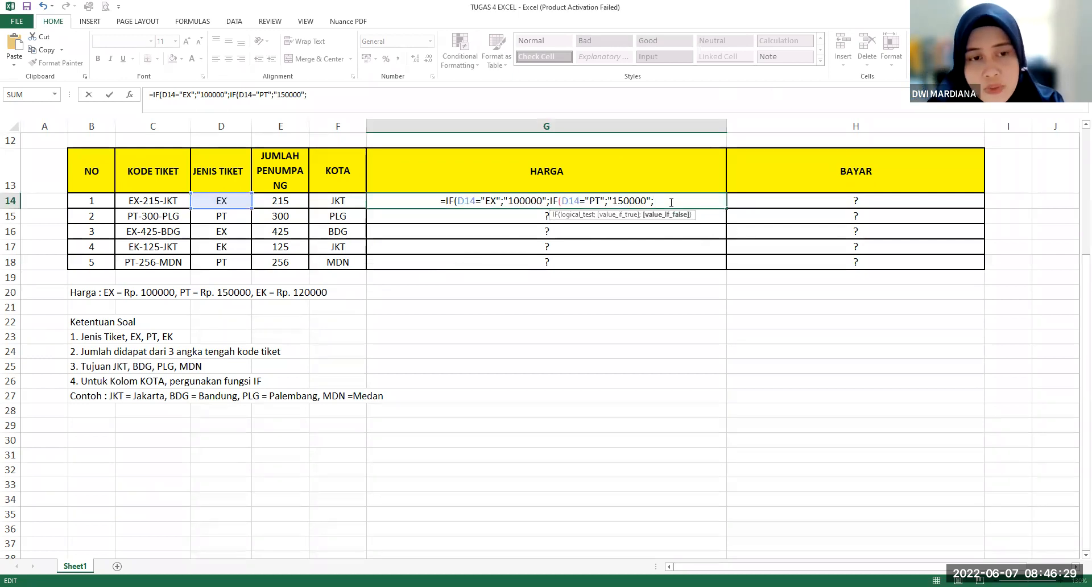
type("\"")
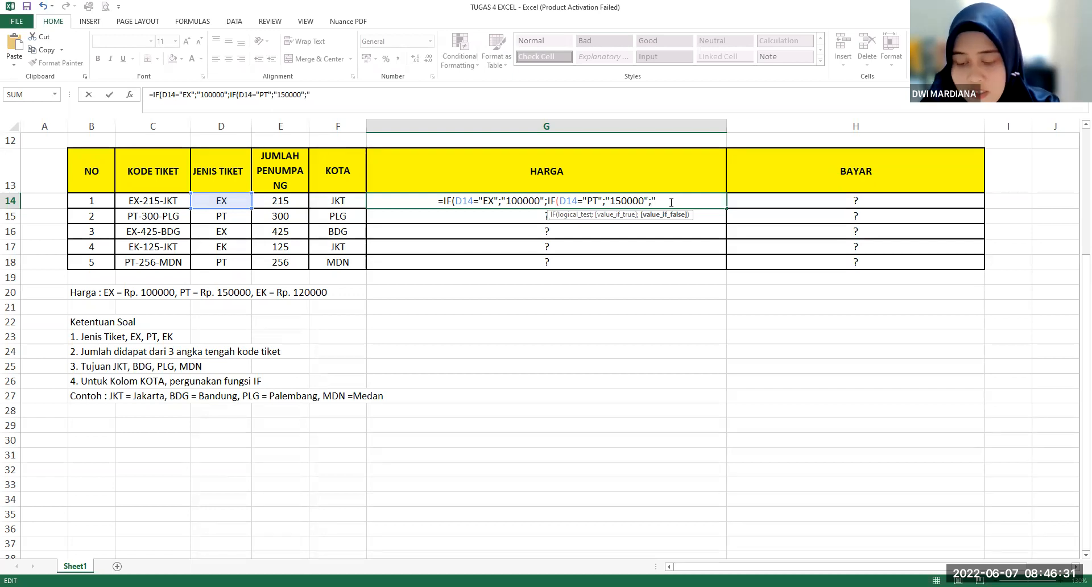
type("120")
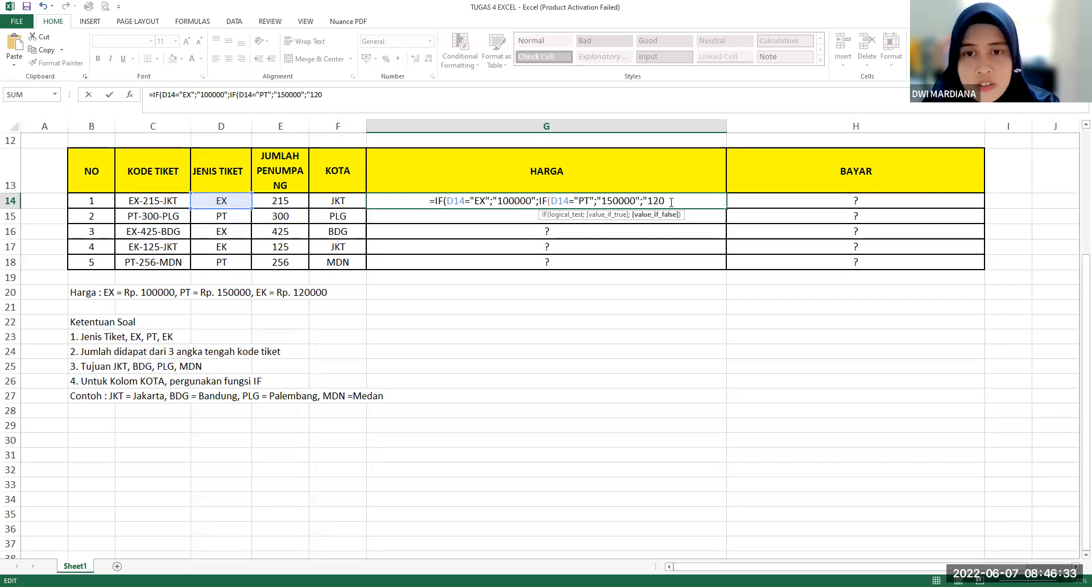
type("000\"")
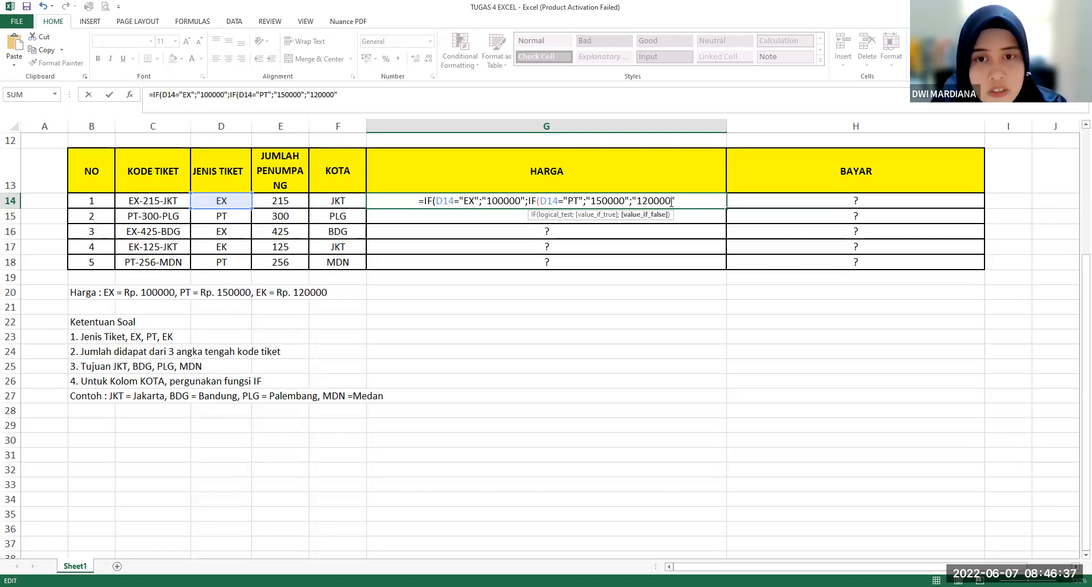
type("))")
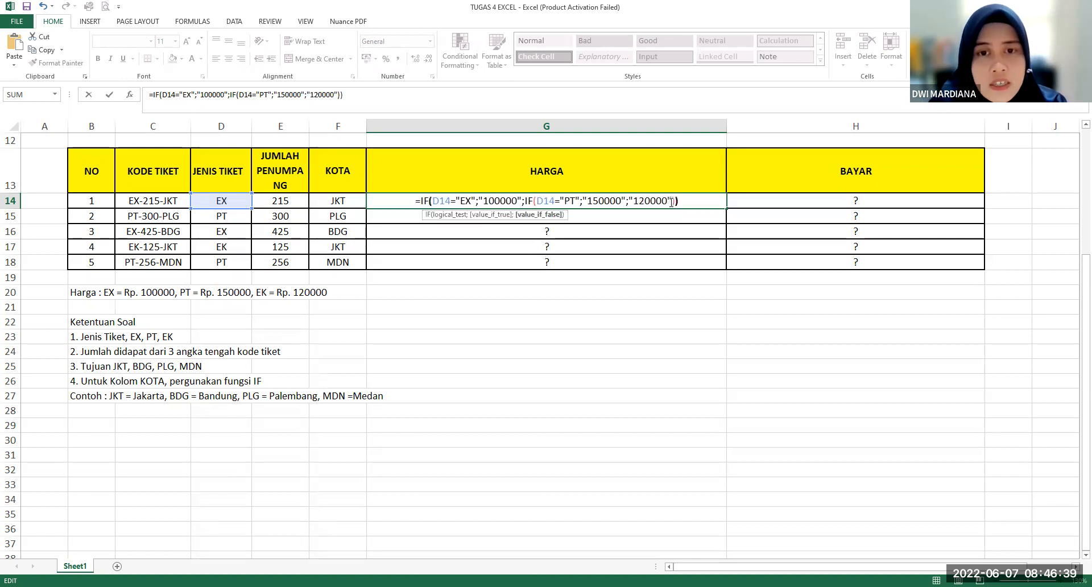
key("Return")
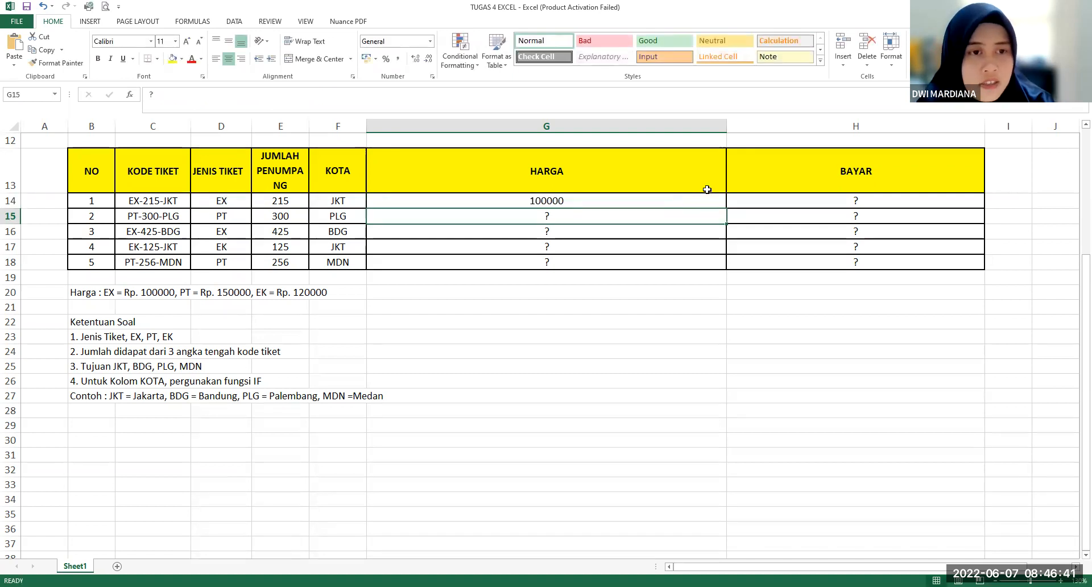
- Fill the G14 formula down the HARGA column to G18 and check the prices against the JENIS TIKET codes
left_click(226, 197)
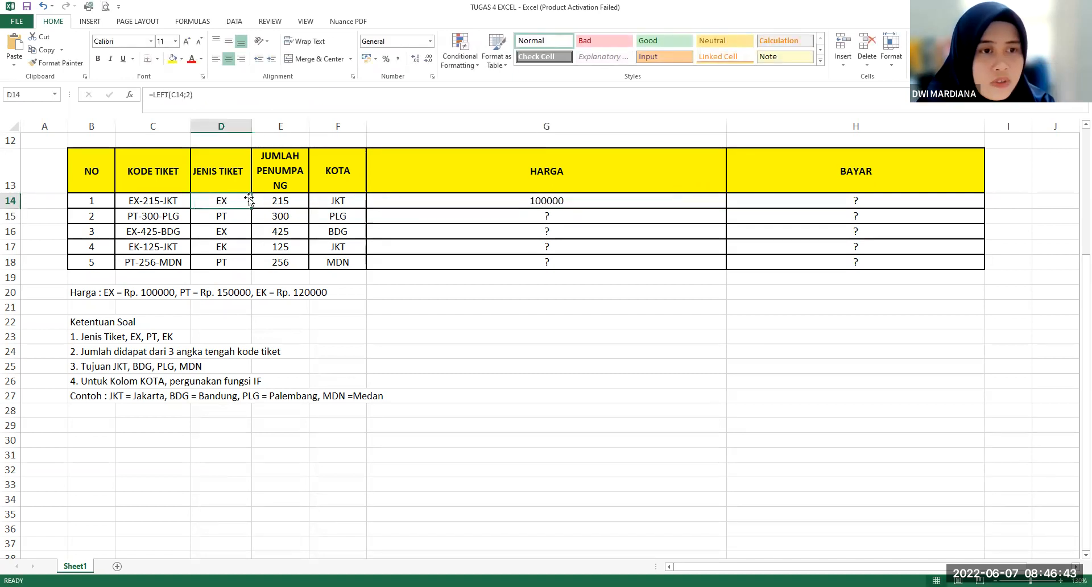
left_click(639, 200)
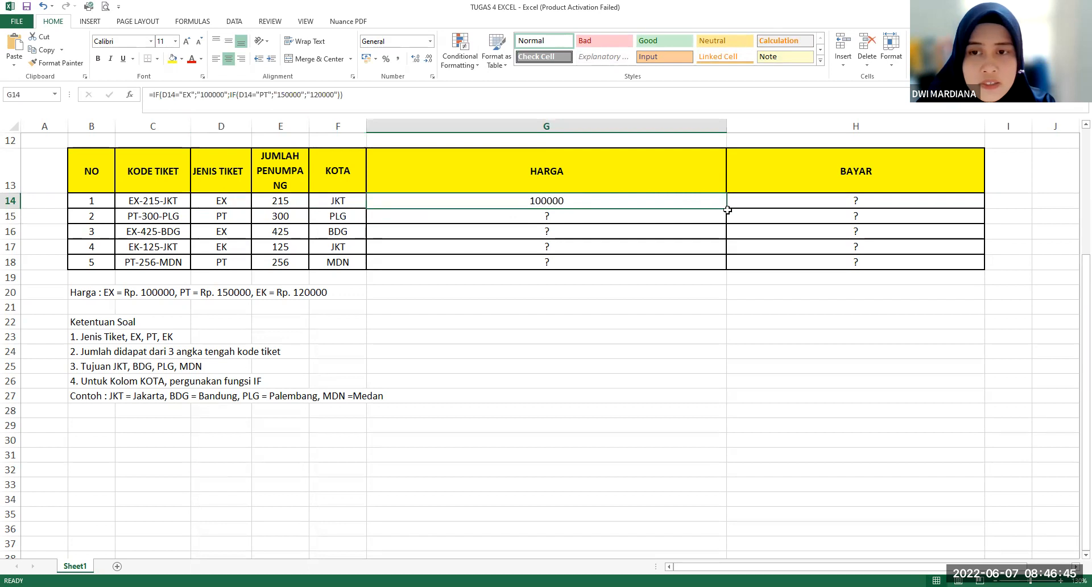
left_click_drag(726, 208, 715, 265)
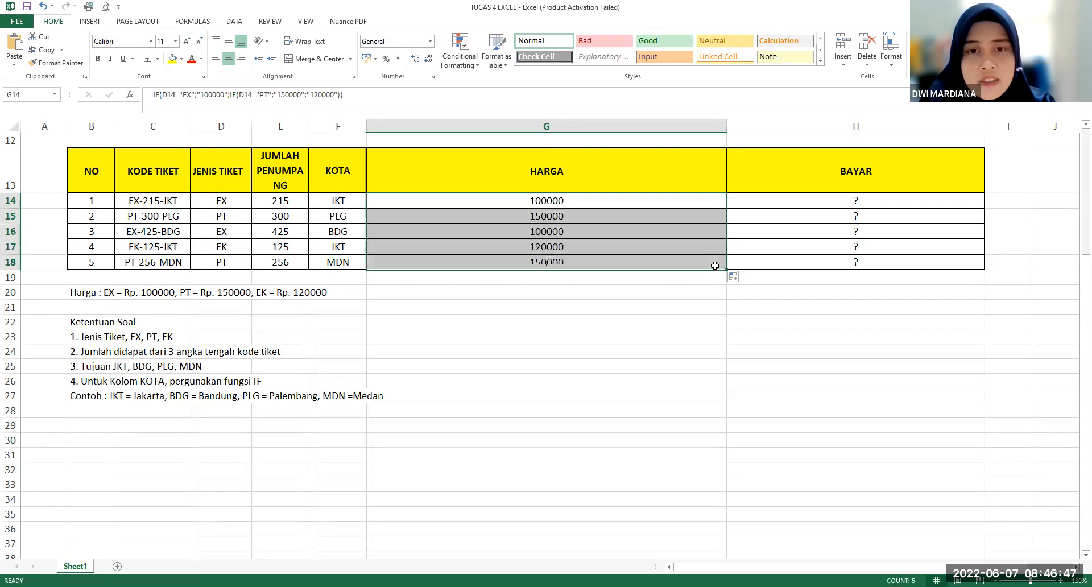
left_click(643, 242)
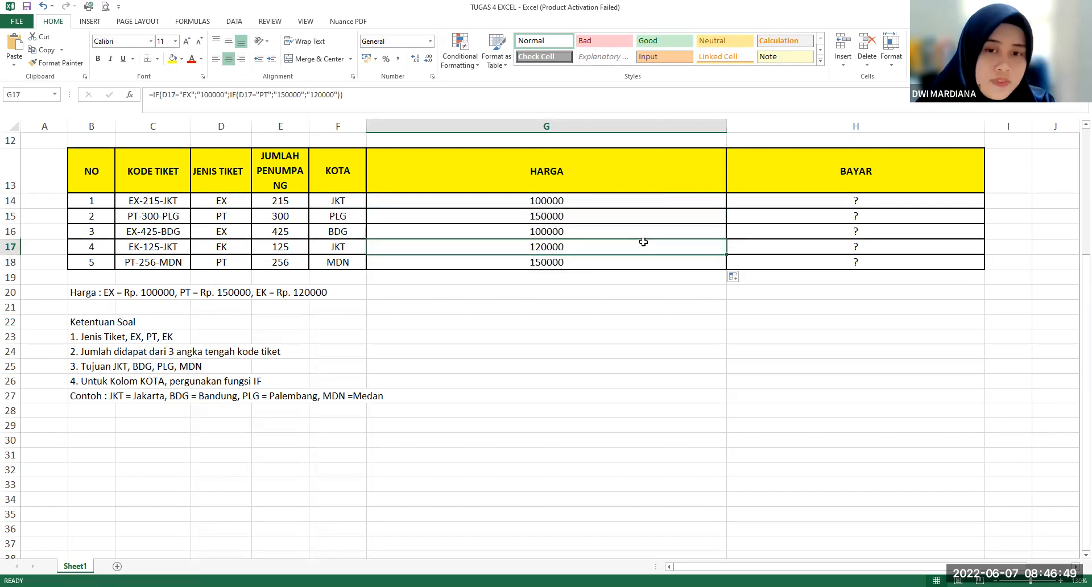
left_click(216, 264)
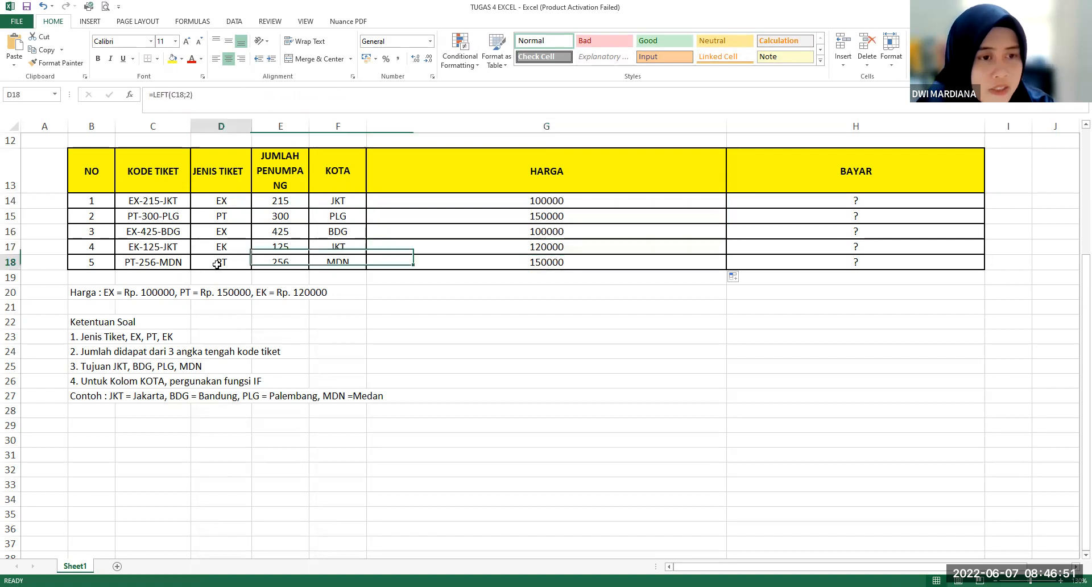
left_click(556, 261)
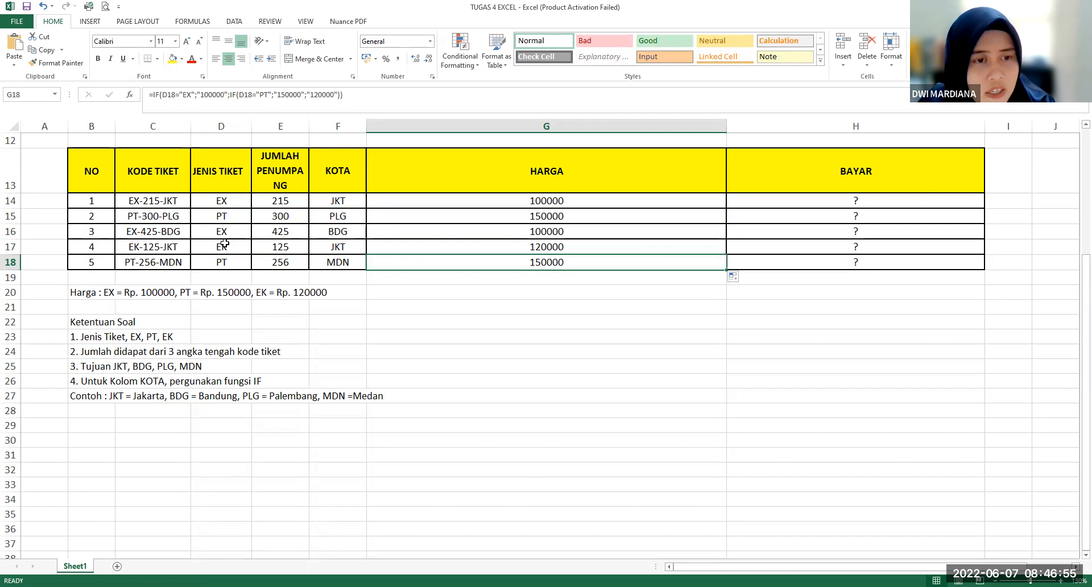
left_click(563, 248)
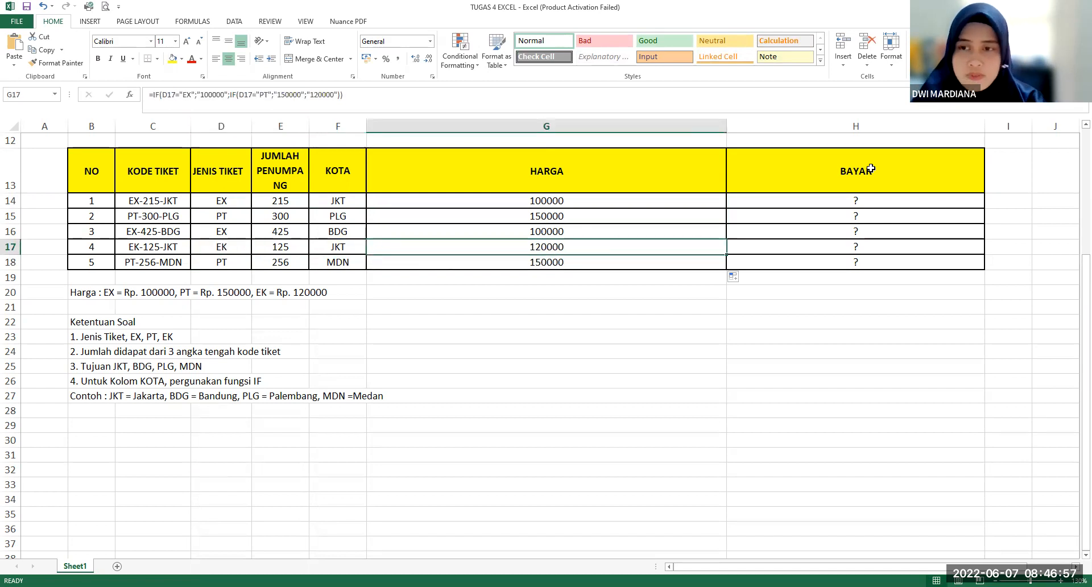
- Narrow the HARGA column to roughly half its width and review the E14 and G14 values needed for BAYAR
left_click(878, 196)
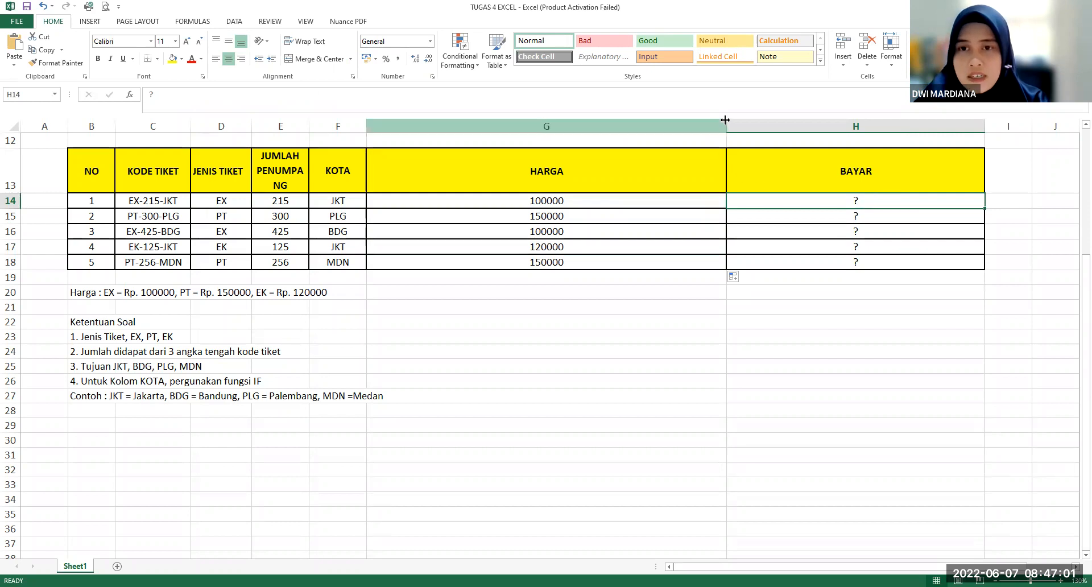
left_click_drag(725, 119, 530, 126)
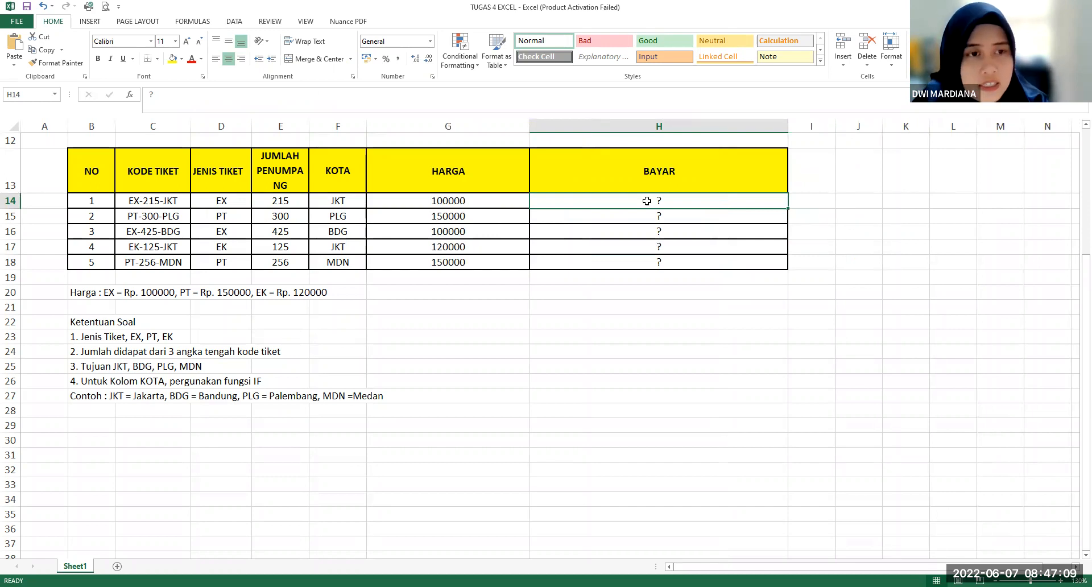
left_click(452, 201)
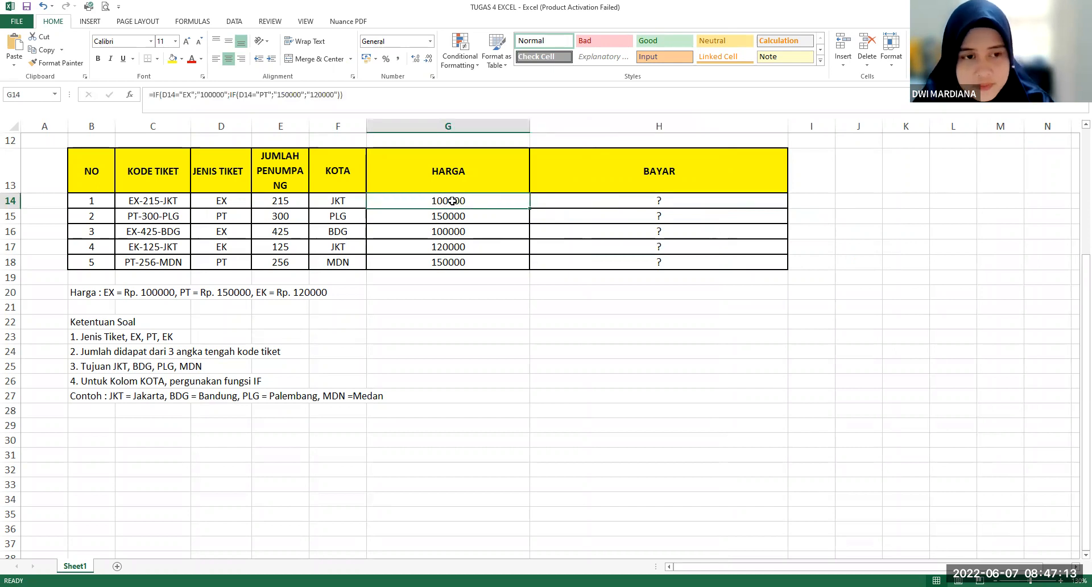
left_click(286, 199)
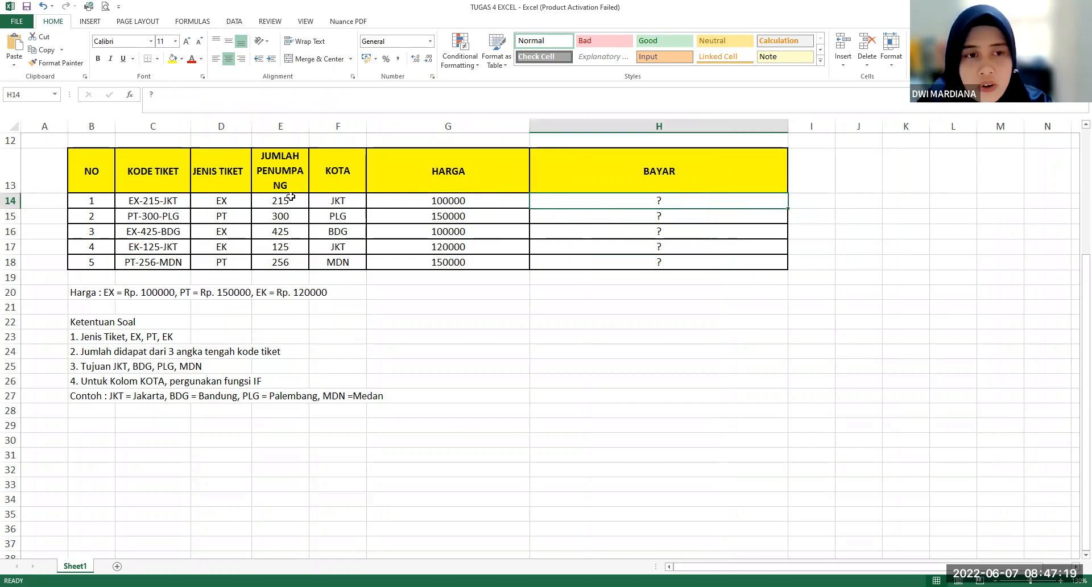
left_click(475, 199)
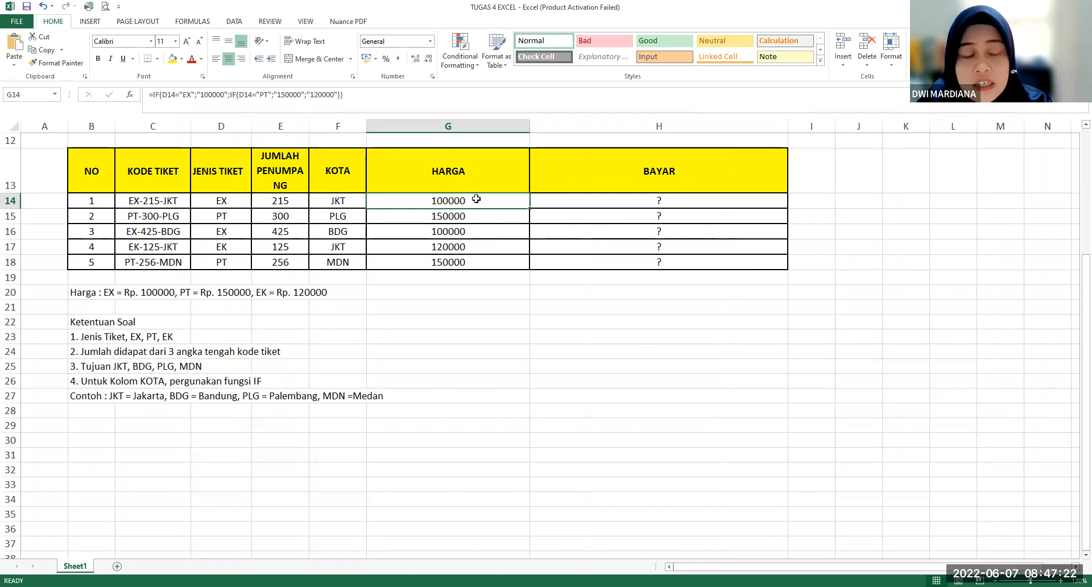
- Write the formula =E14*G14 in H14 and fill it down the BAYAR column to H18
left_click(673, 196)
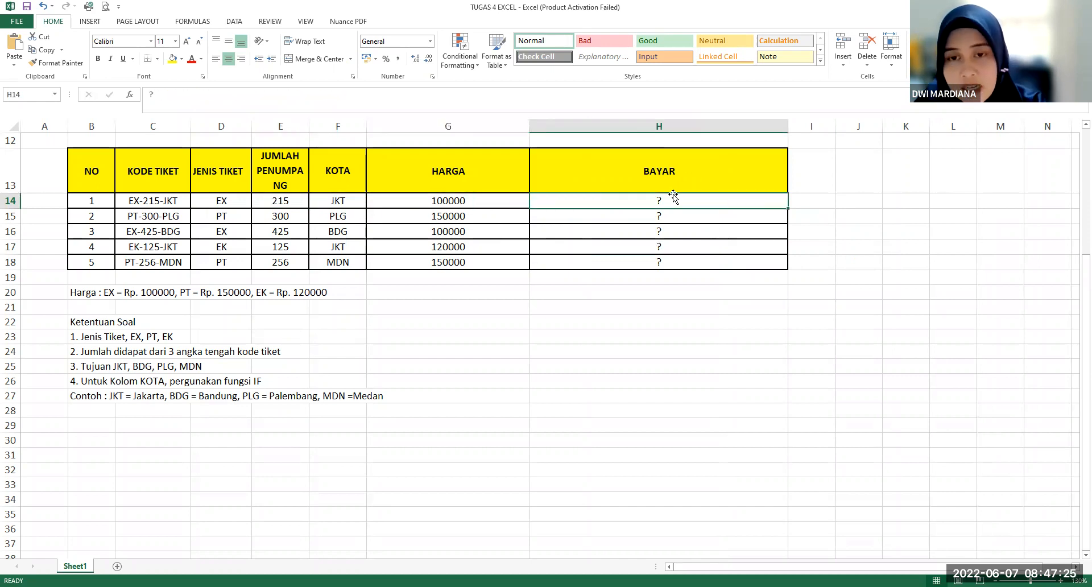
type("=")
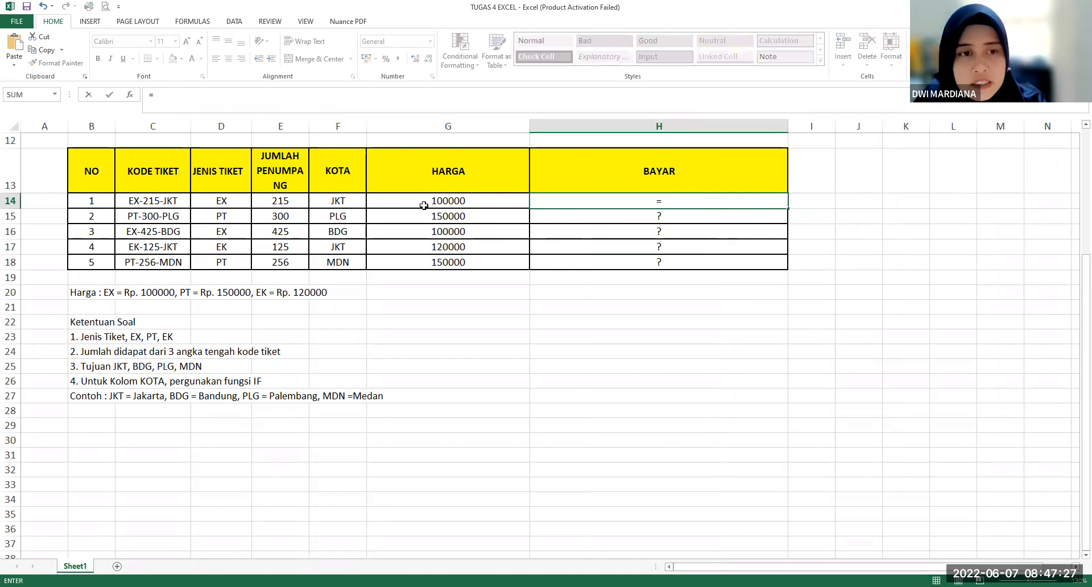
left_click(274, 202)
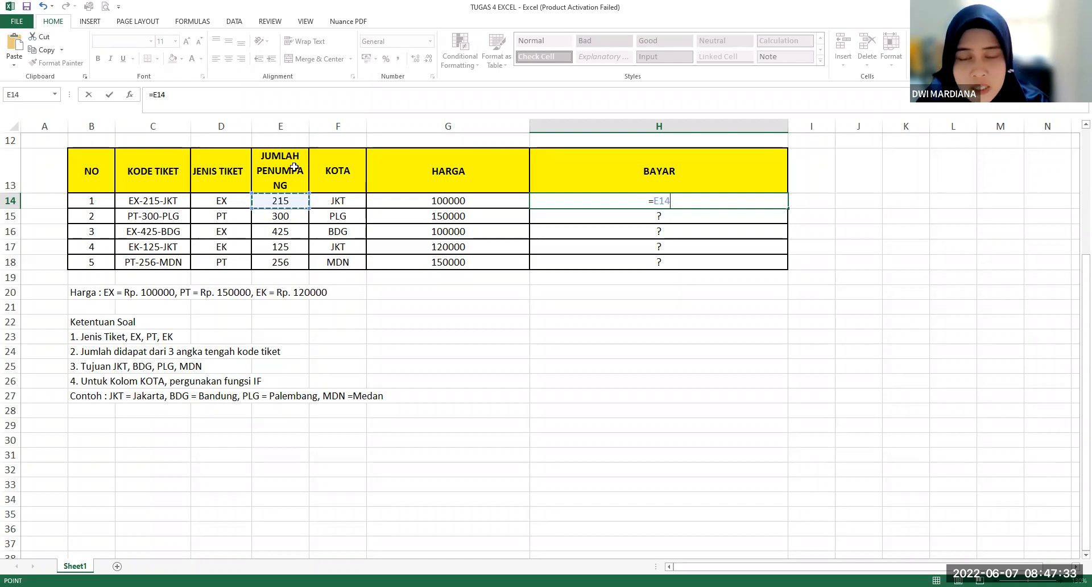
type("*")
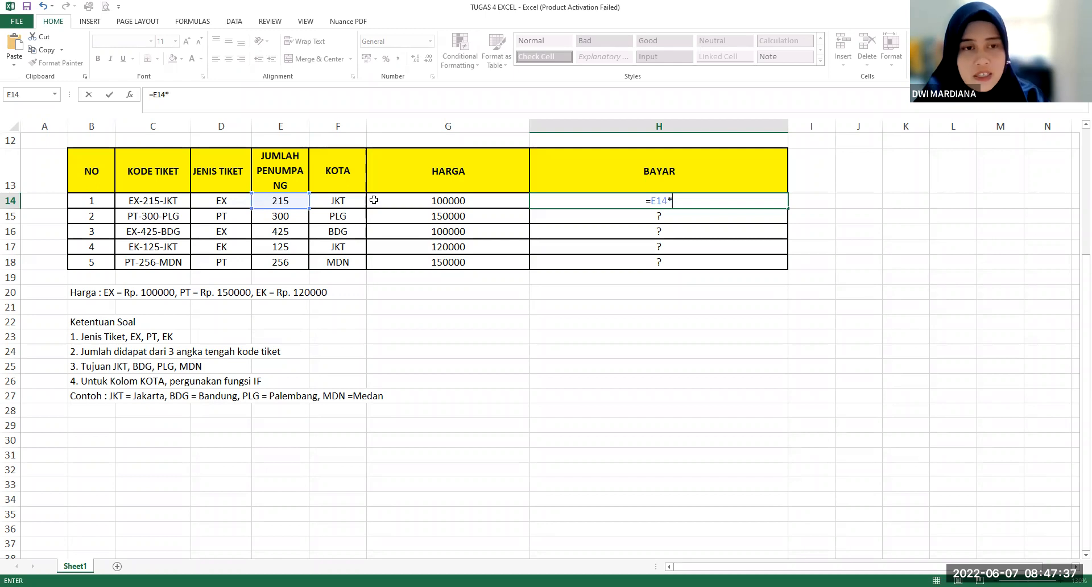
left_click(444, 201)
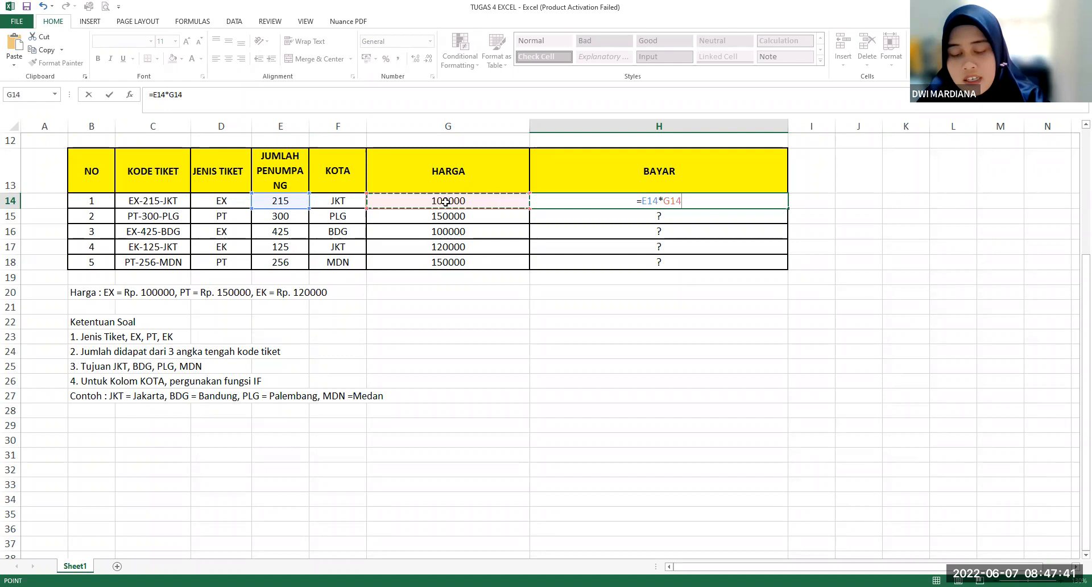
key("Return")
left_click(723, 201)
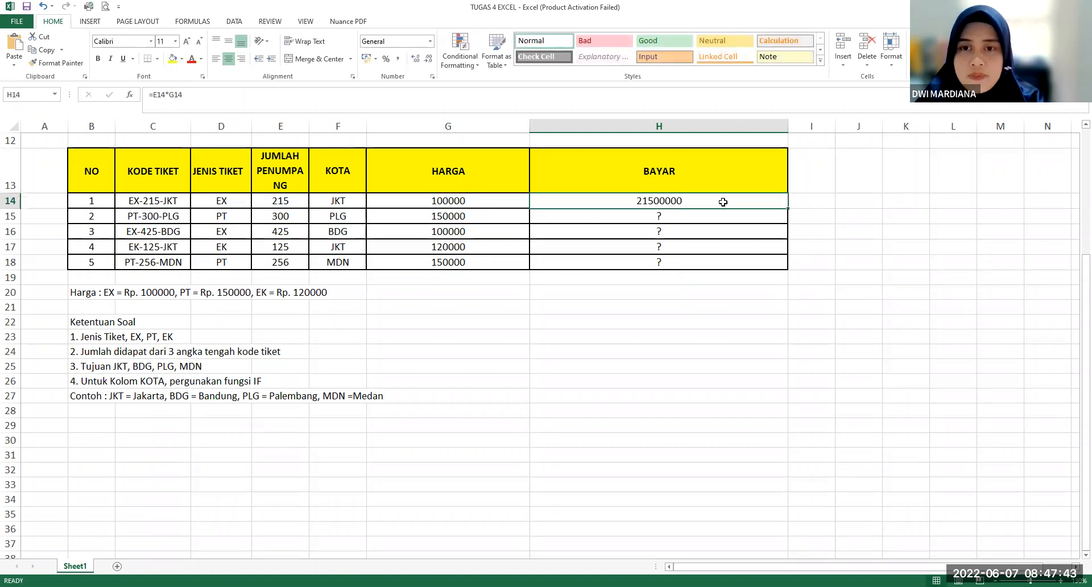
double_click(789, 209)
- Change the number format of the BAYAR amounts in H14:H18
left_click_drag(705, 201, 709, 261)
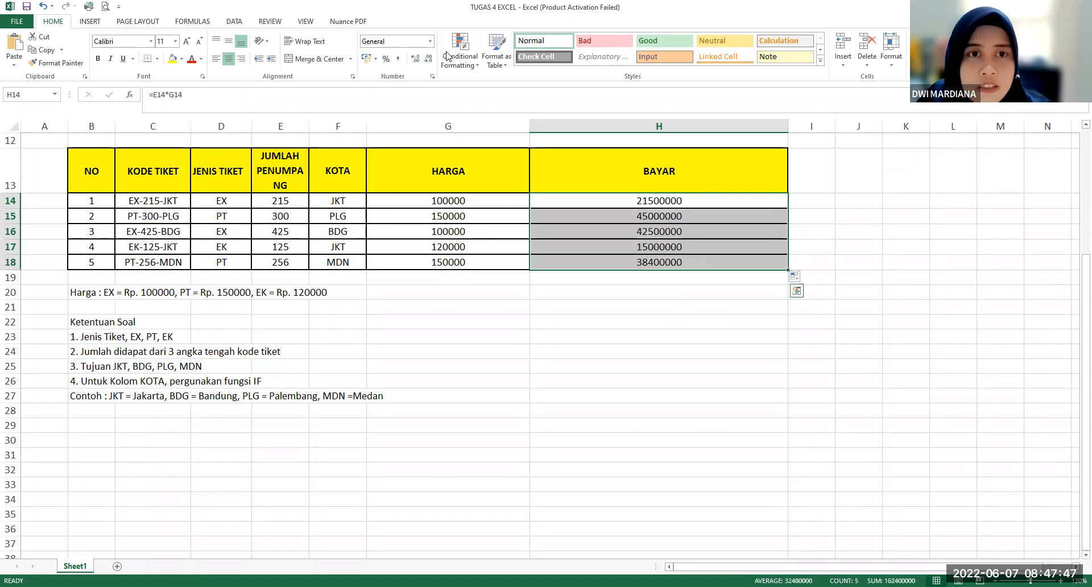
left_click(429, 41)
left_click(408, 136)
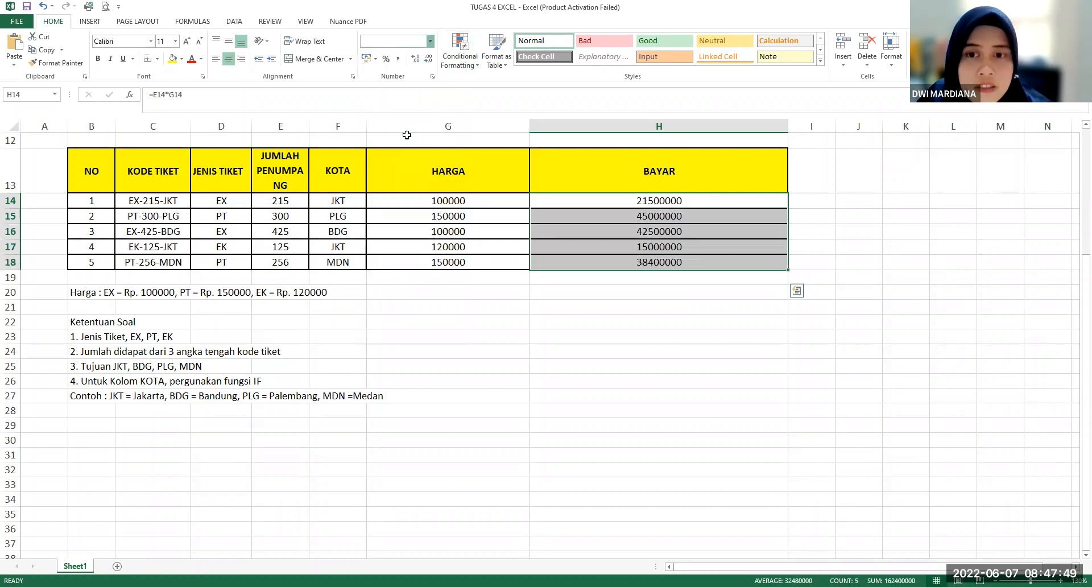
- Narrow the BAYAR column to about two thirds of its width, keeping the rupiah amounts fully readable
left_click(890, 277)
left_click_drag(788, 123, 704, 134)
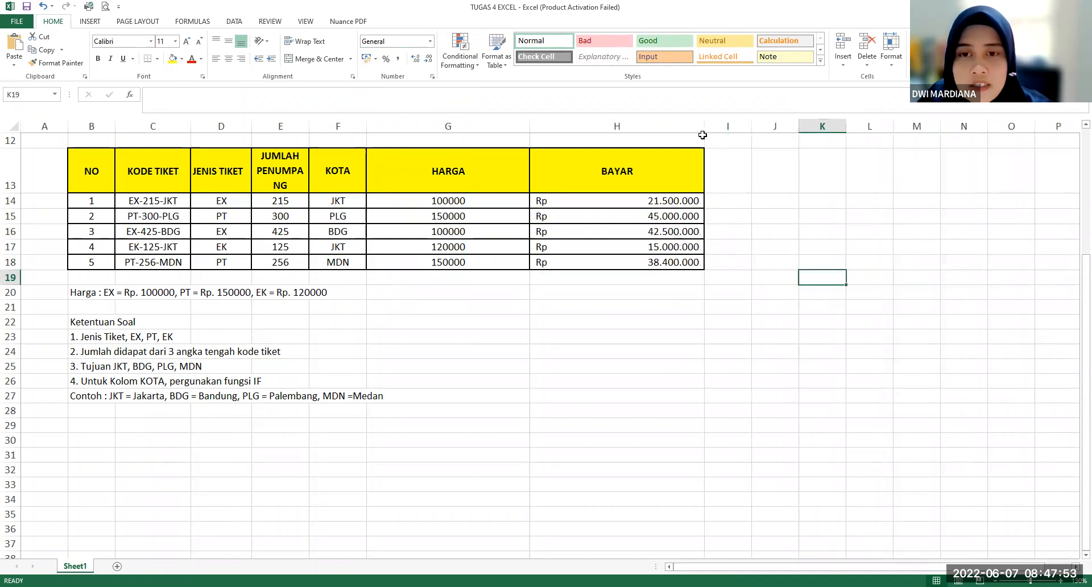
left_click(637, 211)
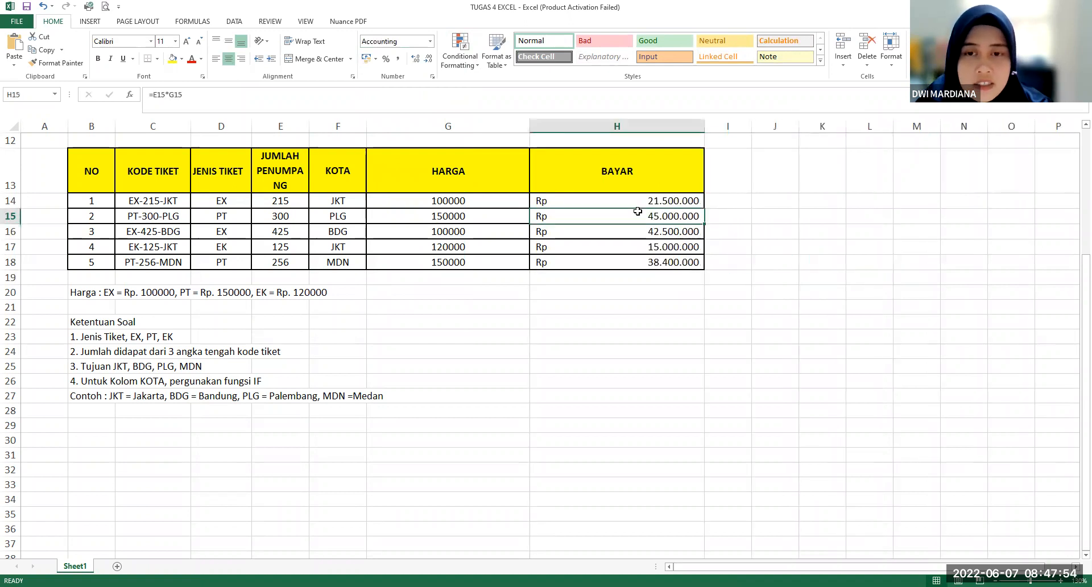
- Check the BAYAR amounts in rows 14 and 18 against their JUMLAH PENUMPANG and HARGA cells, and review both ticket tables together
left_click(598, 197)
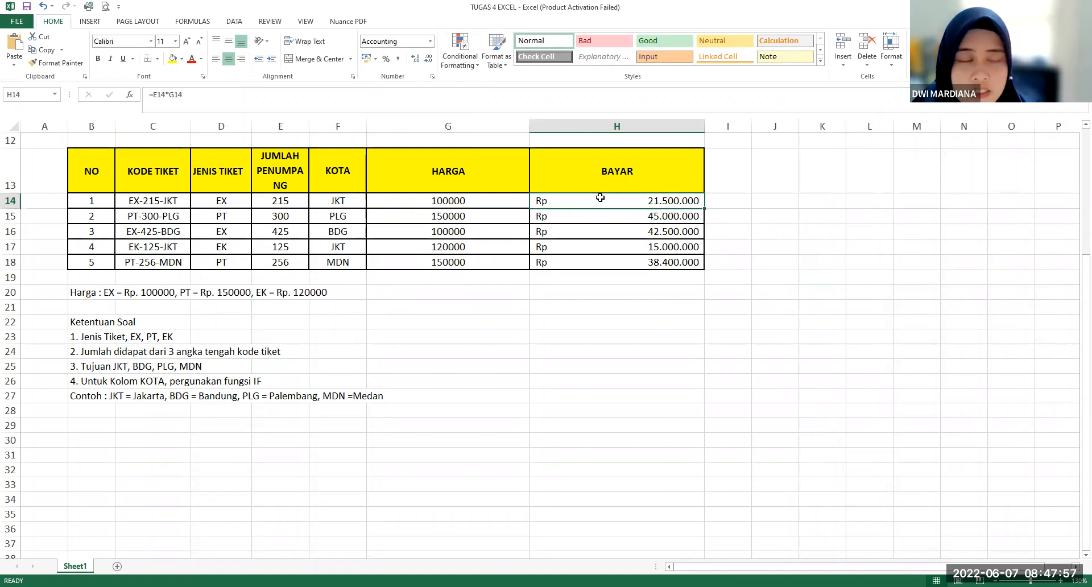
left_click(294, 202)
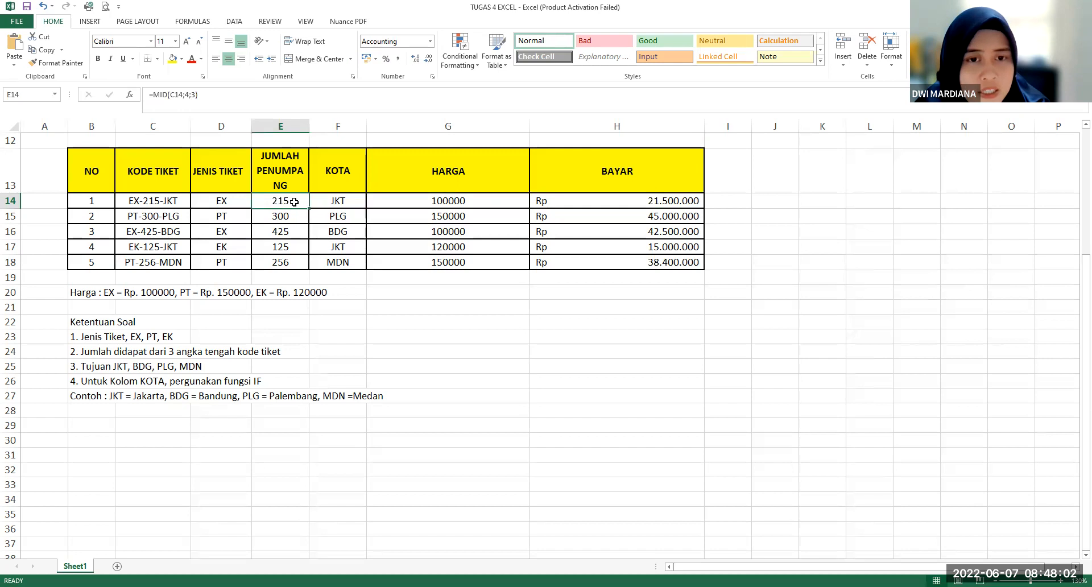
left_click(455, 200)
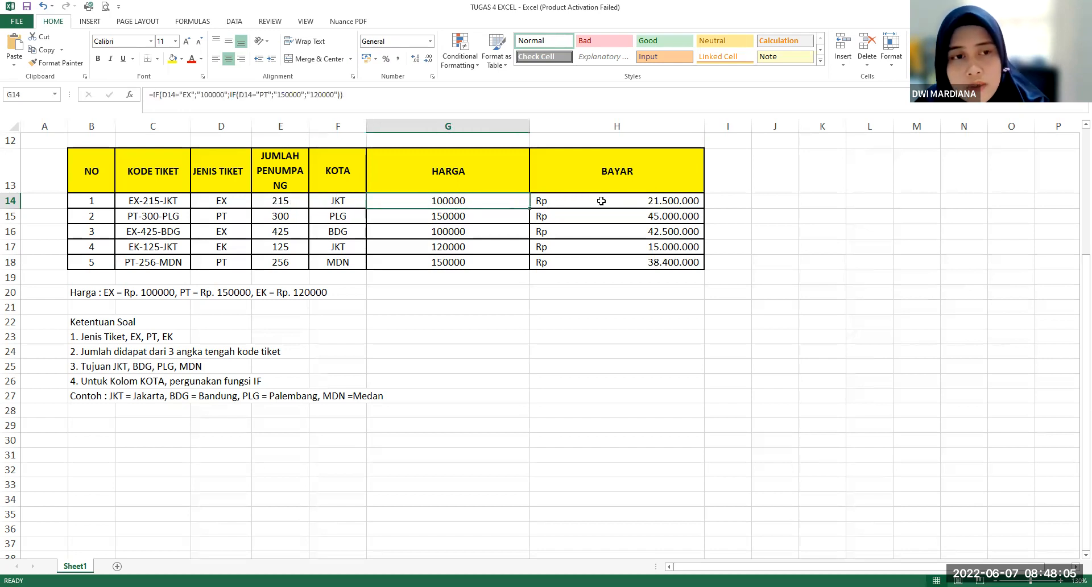
left_click(598, 201)
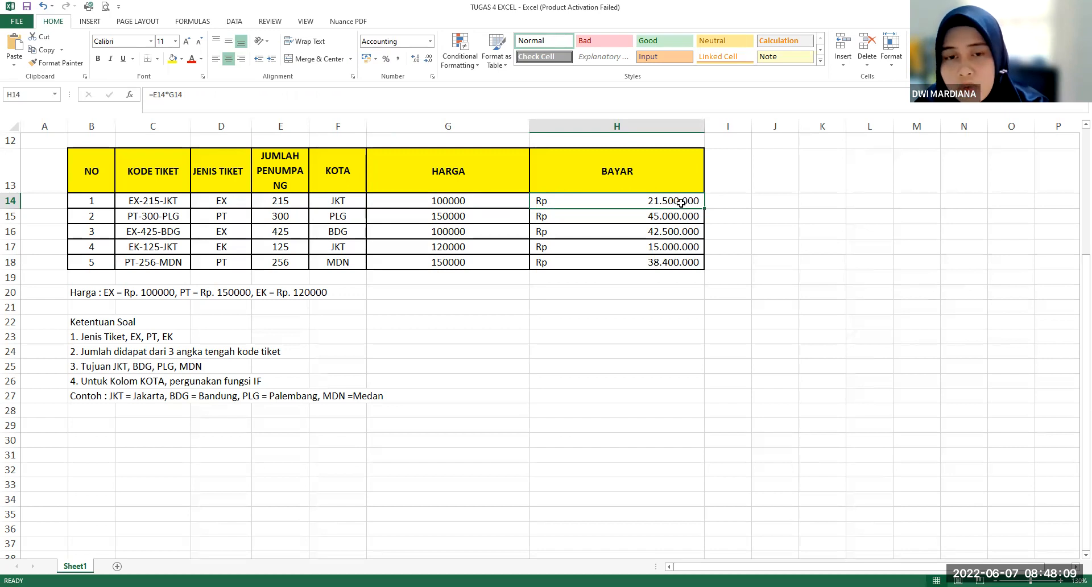
left_click(286, 263)
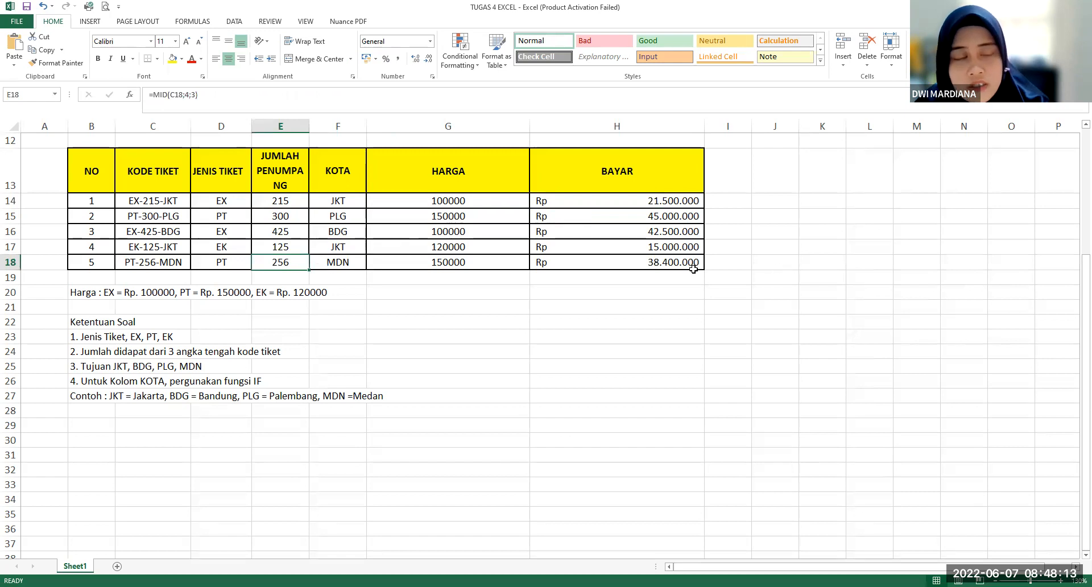
left_click(462, 263)
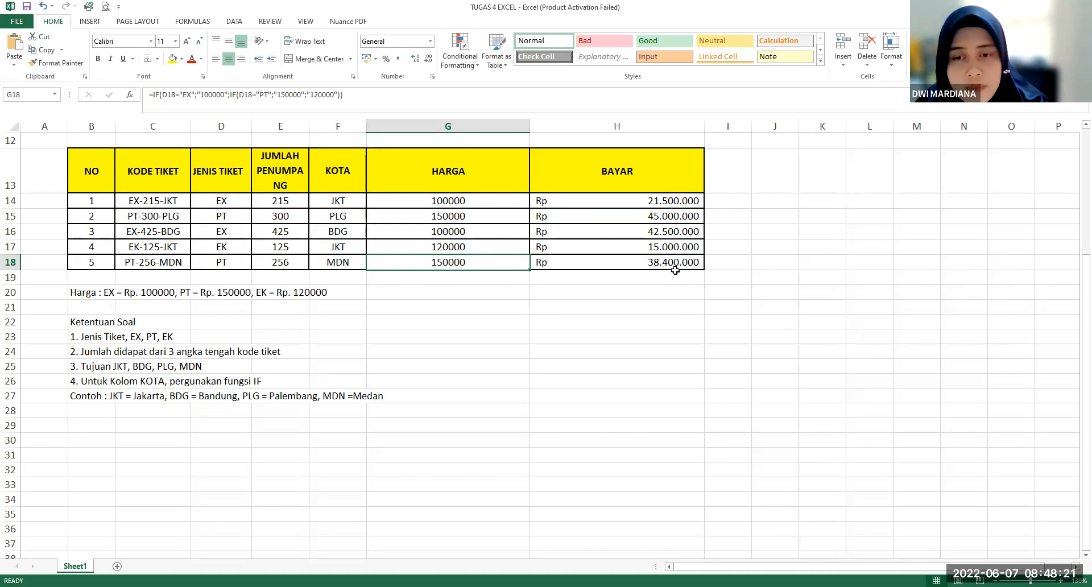
left_click(674, 263)
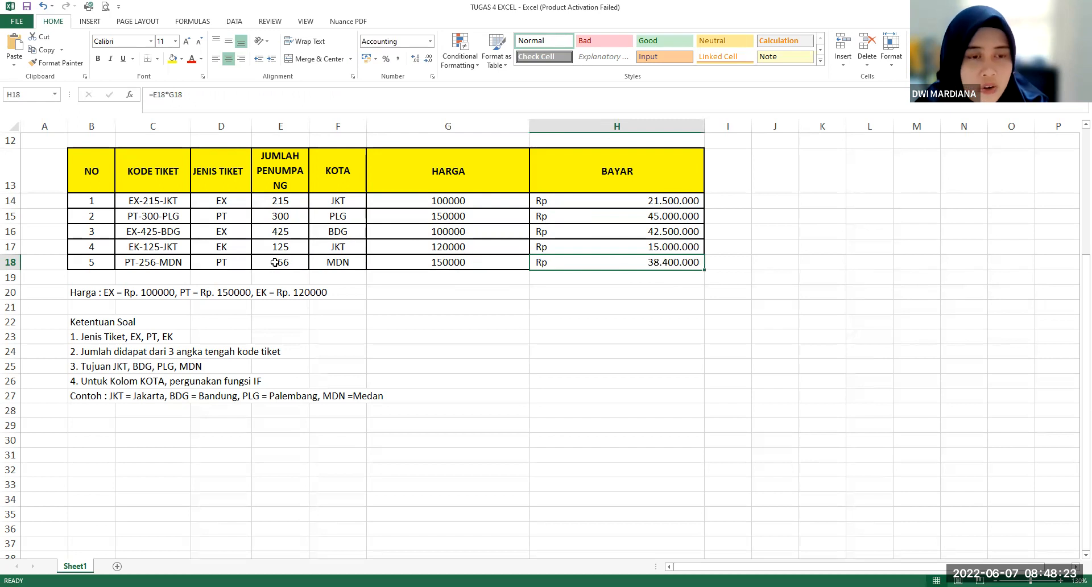
left_click(293, 262)
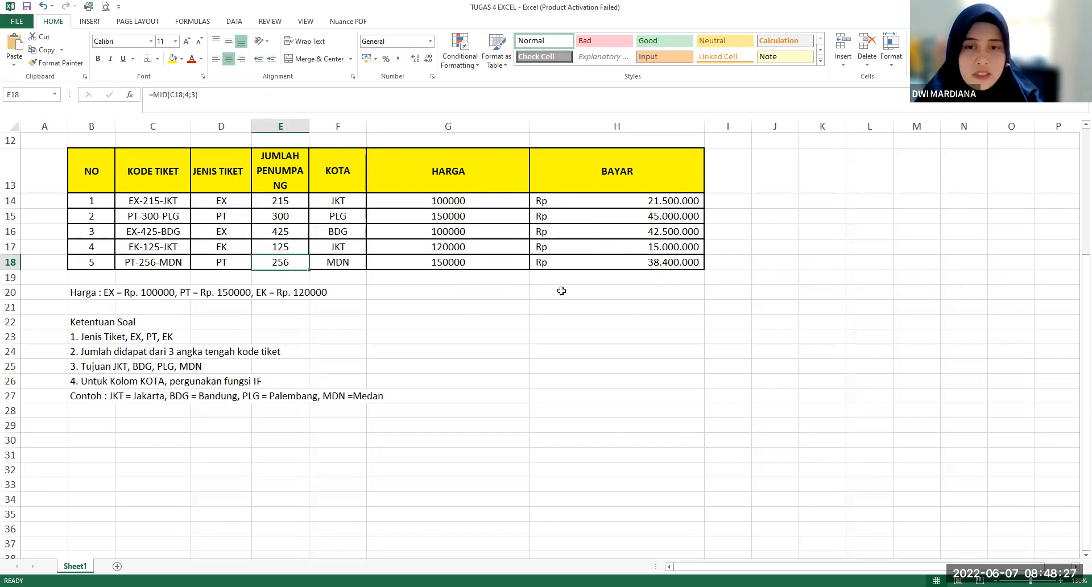
scroll(561, 288, "up", 4)
scroll(561, 287, "down", 1, "ctrl")
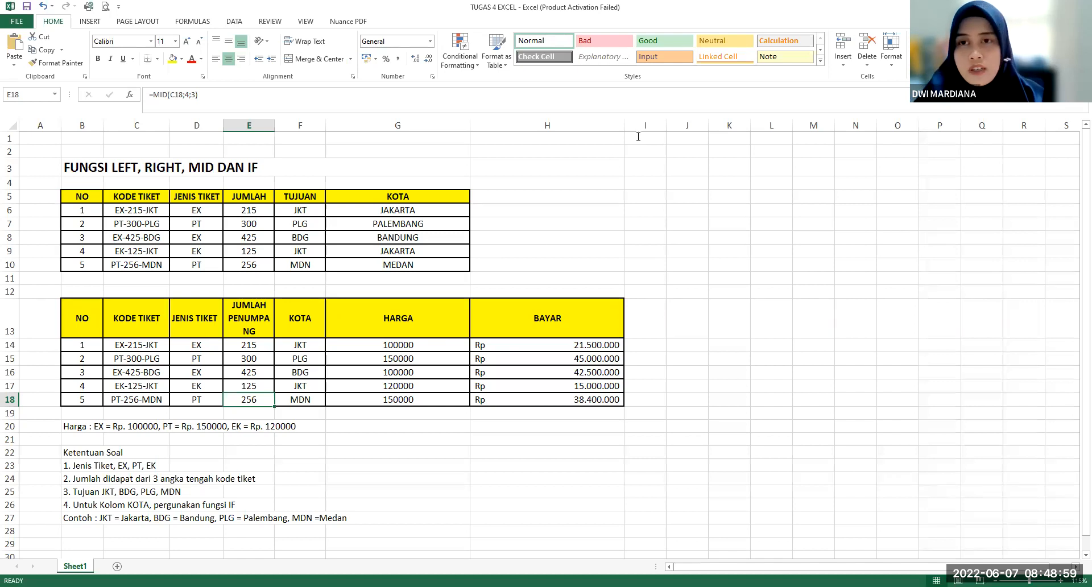
left_click(686, 94)
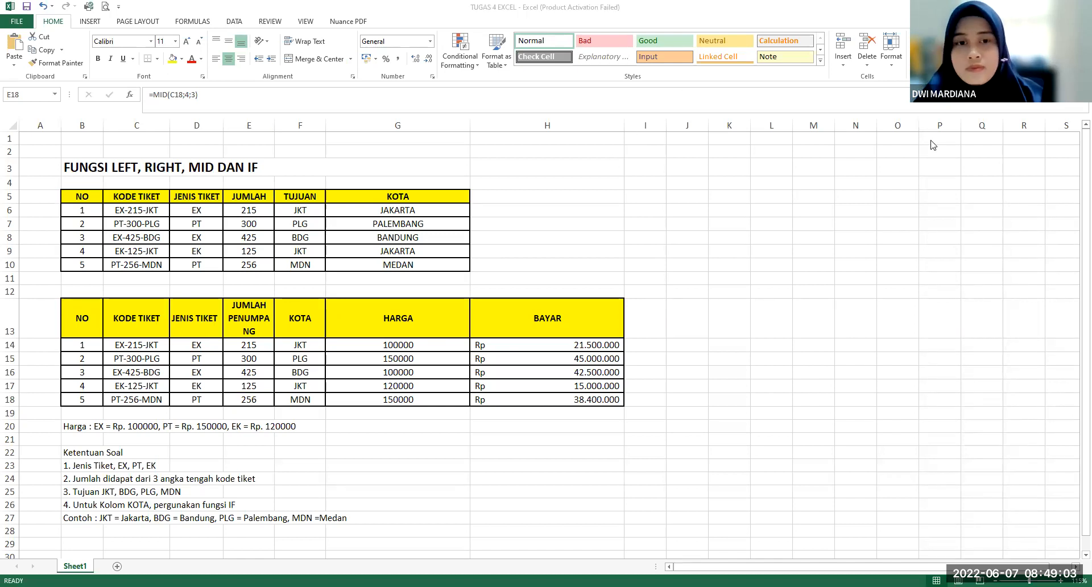